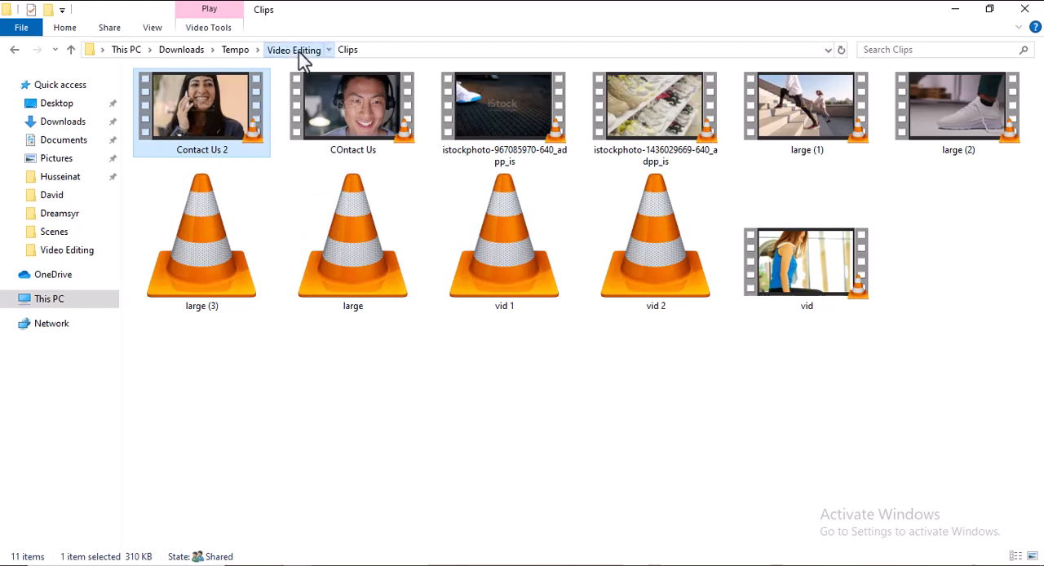
Look through the Others folder, including its maroon paper background image, and the Product Images folder within Video Editing.
{"action": "left_click", "coordinate": [297, 50]}
{"action": "left_click", "coordinate": [261, 143]}
{"action": "double_click", "coordinate": [261, 142]}
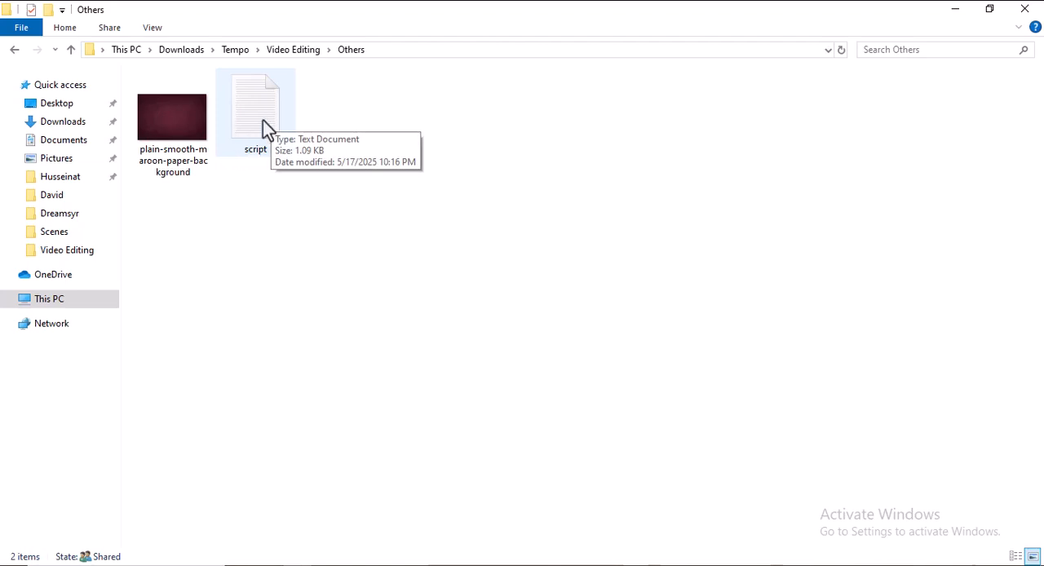
{"action": "left_click", "coordinate": [171, 121]}
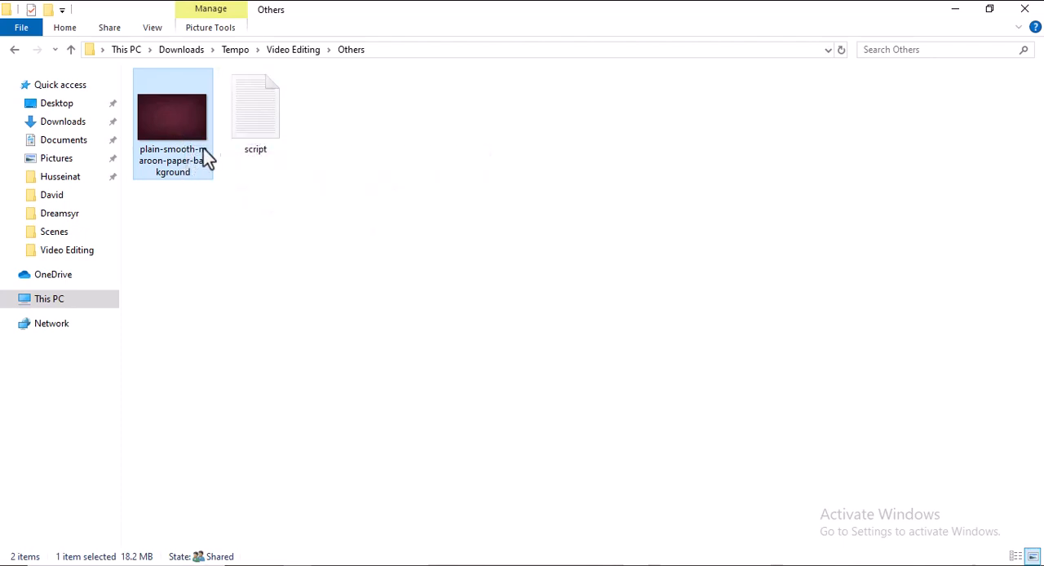
{"action": "mouse_move", "coordinate": [172, 119]}
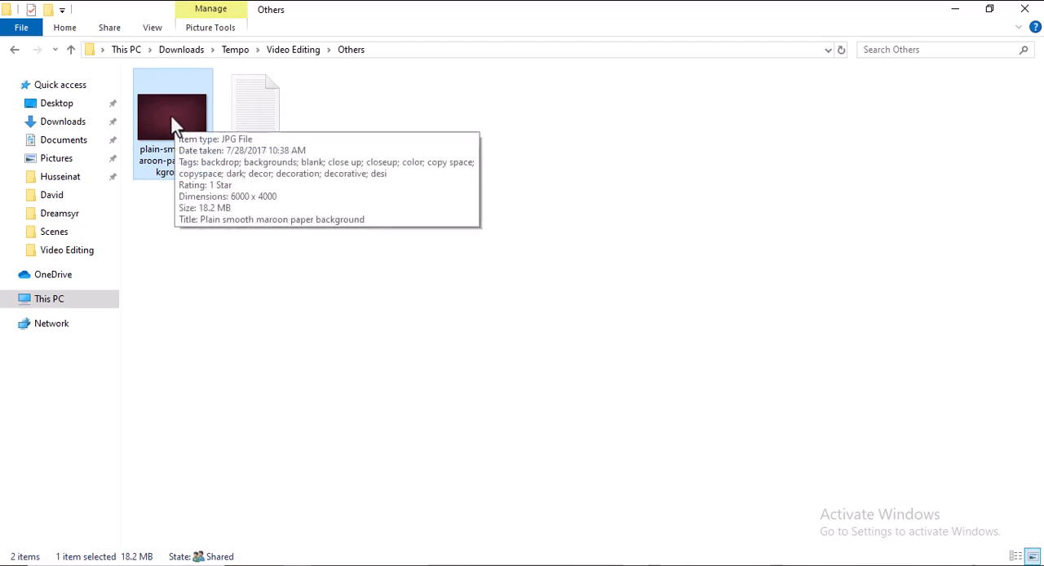
{"action": "left_click", "coordinate": [287, 52]}
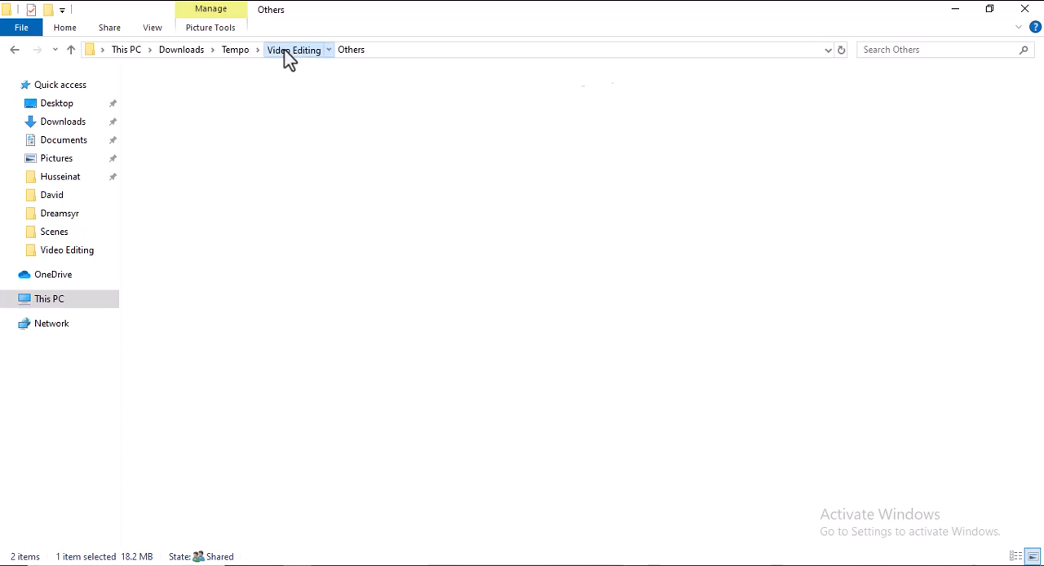
{"action": "double_click", "coordinate": [338, 131]}
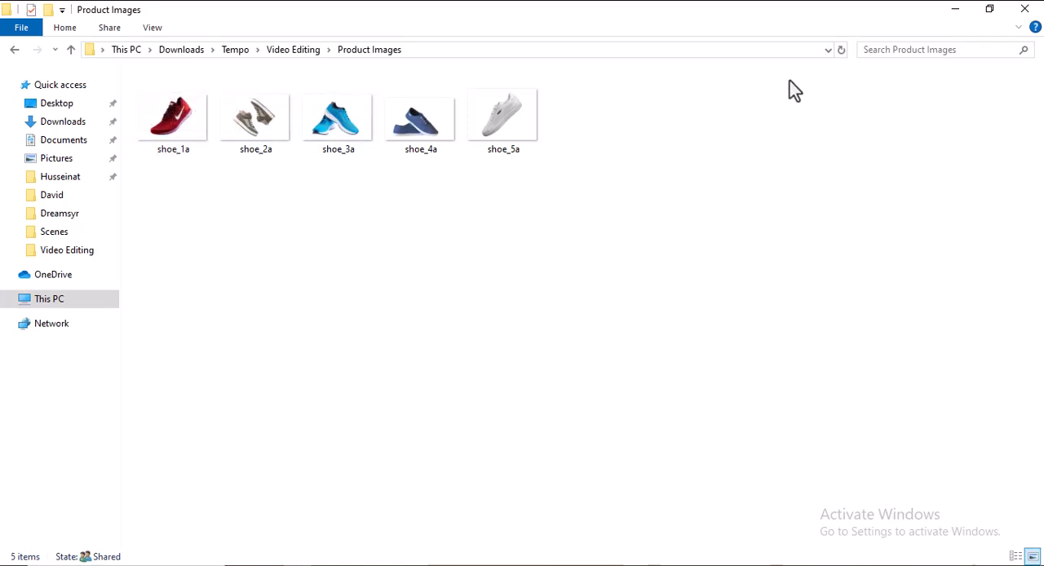
Switch to CapCut, create a new project and import all videos from the Clips folder.
{"action": "left_click", "coordinate": [959, 11]}
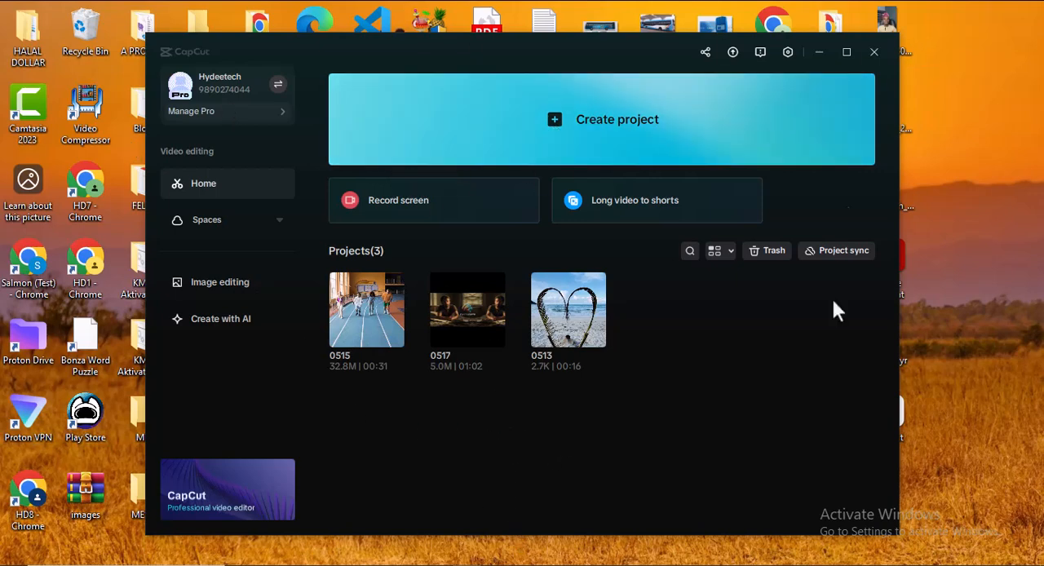
{"action": "left_click", "coordinate": [598, 117]}
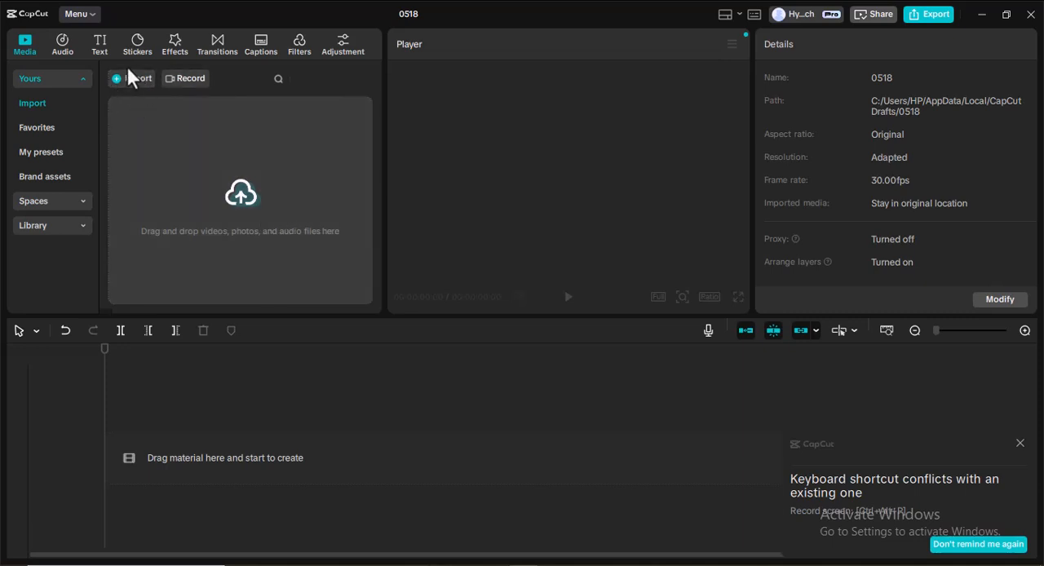
{"action": "left_click", "coordinate": [127, 78]}
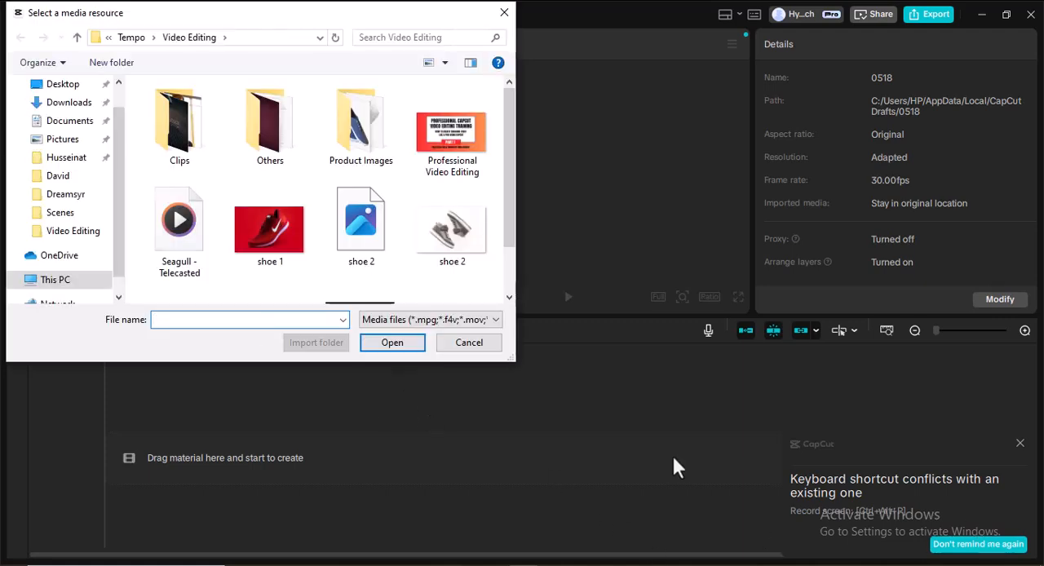
{"action": "double_click", "coordinate": [200, 142]}
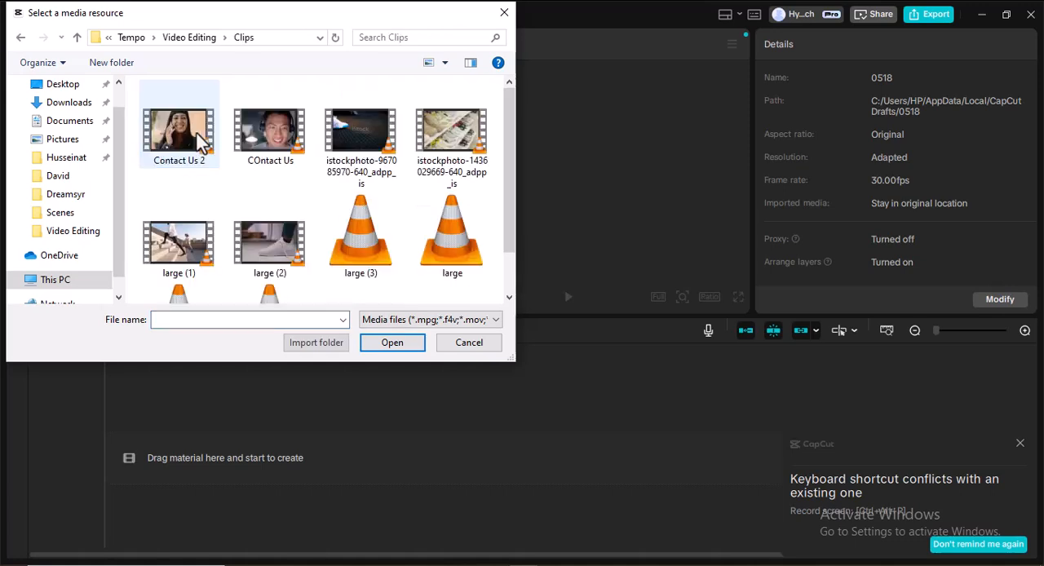
{"action": "left_click", "coordinate": [186, 163]}
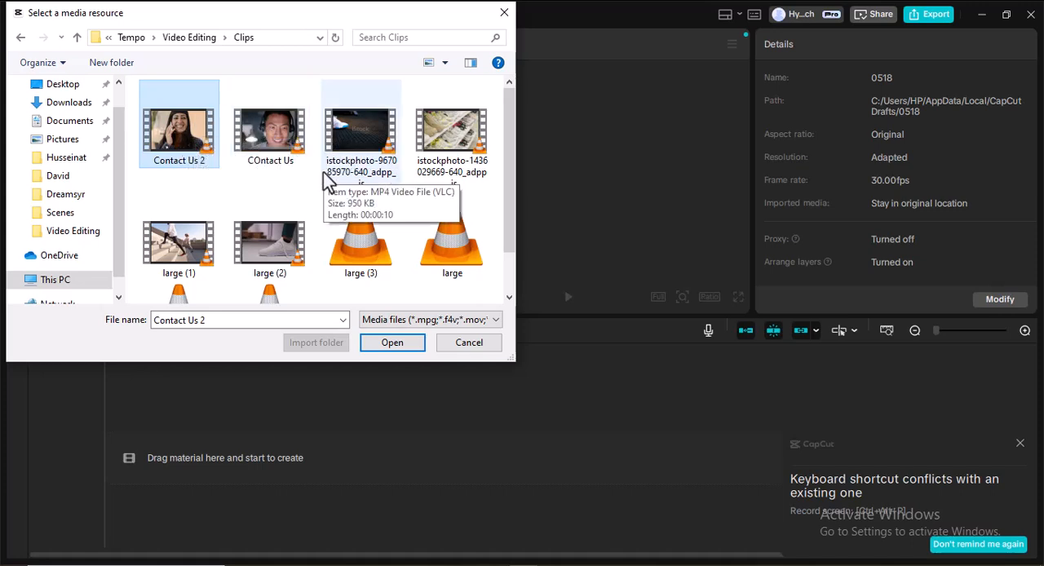
{"action": "scroll", "coordinate": [334, 189], "scroll_direction": "down", "scroll_amount": 1}
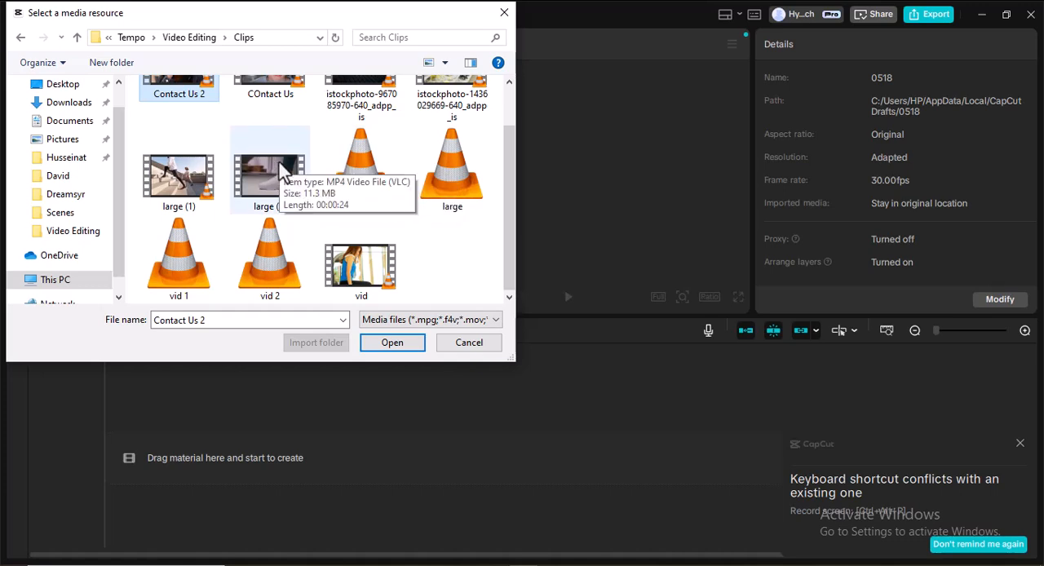
{"action": "key", "text": "ctrl+a"}
{"action": "left_click", "coordinate": [391, 349]}
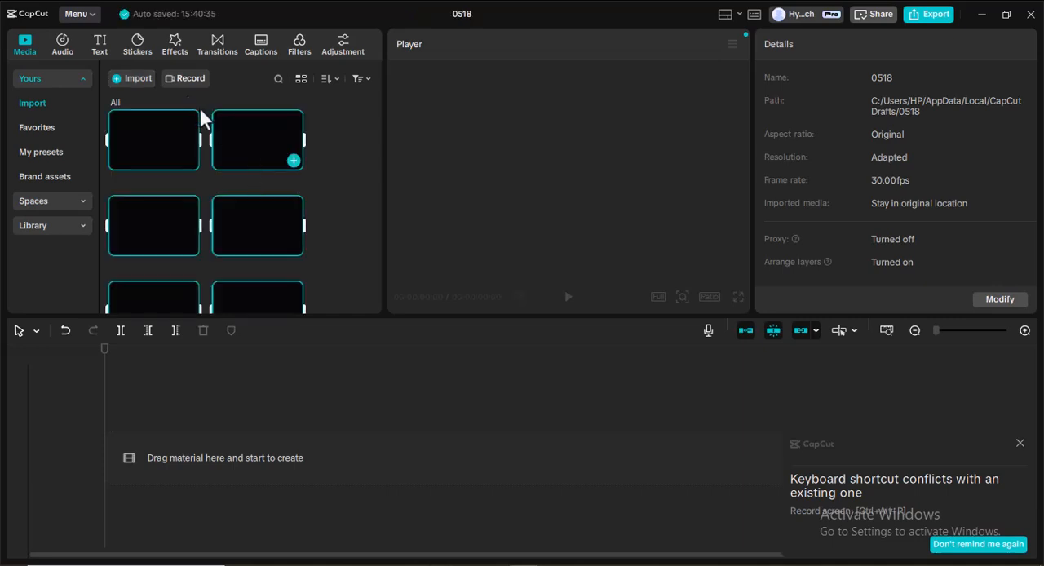
Import the plain-smooth-maroon-paper-background image from the Others folder into the project media.
{"action": "left_click", "coordinate": [134, 78]}
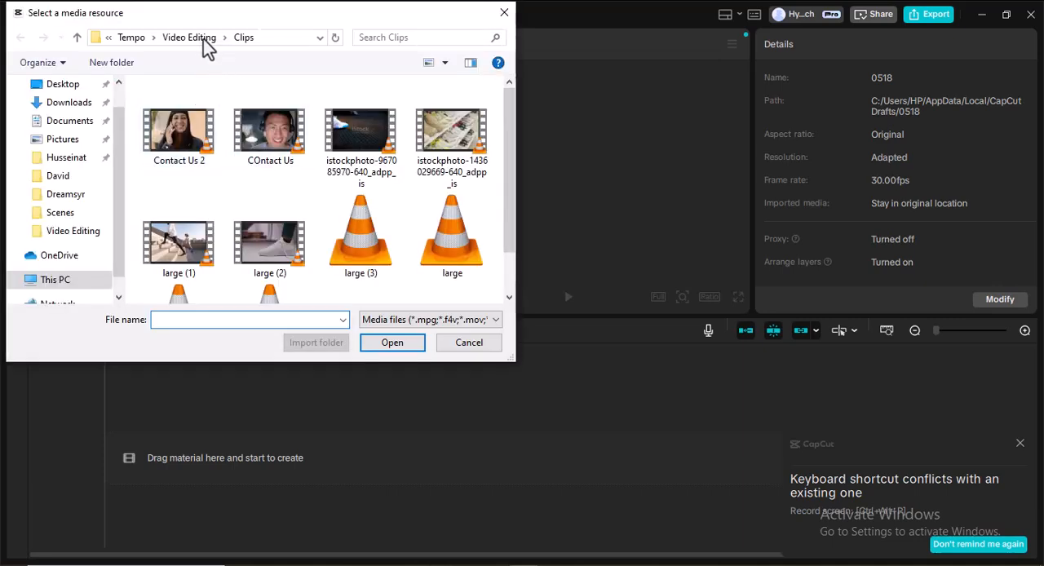
{"action": "left_click", "coordinate": [198, 38]}
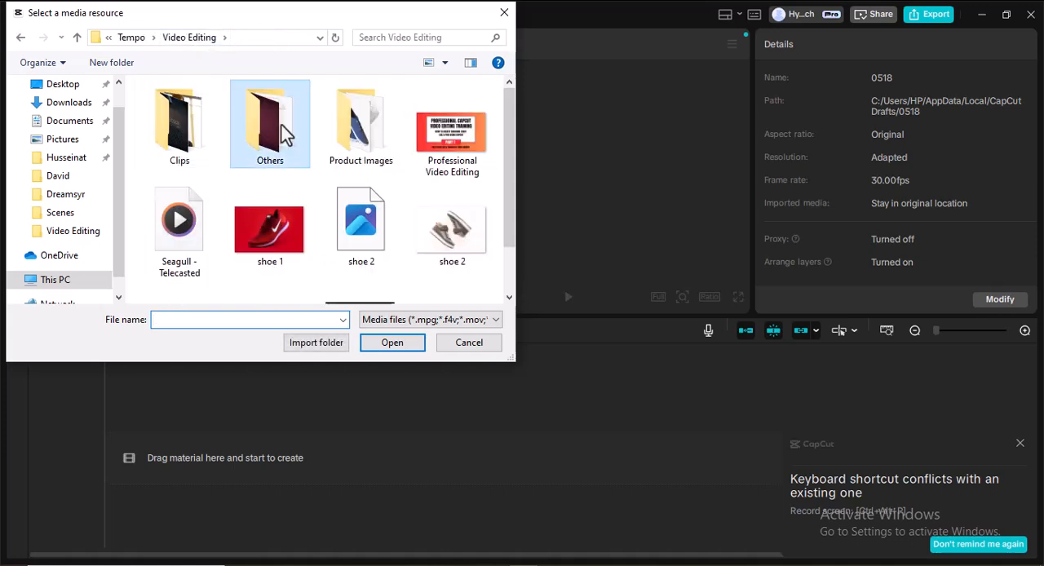
{"action": "double_click", "coordinate": [285, 134]}
{"action": "left_click", "coordinate": [181, 134]}
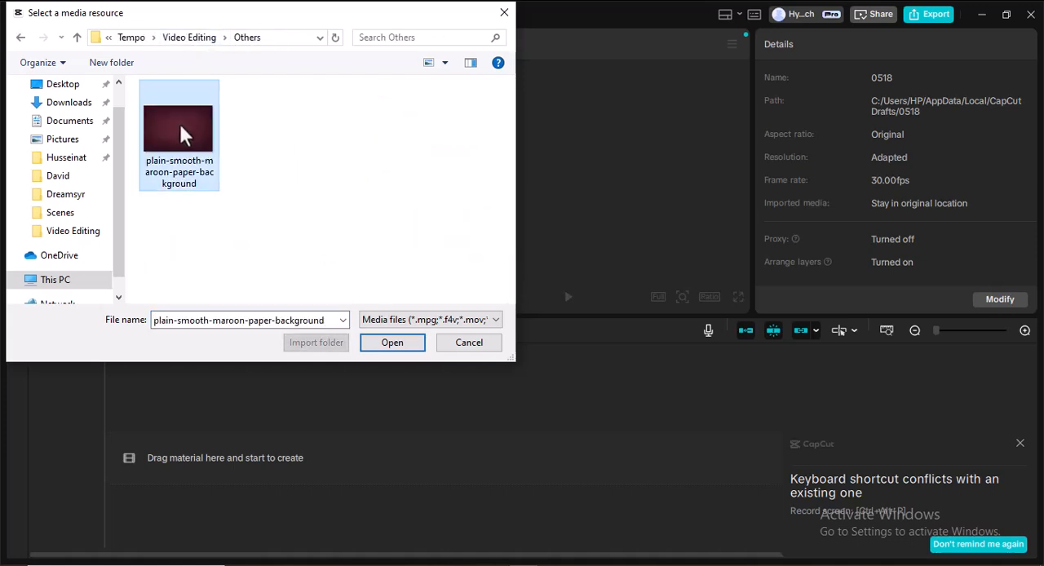
{"action": "left_click", "coordinate": [394, 349]}
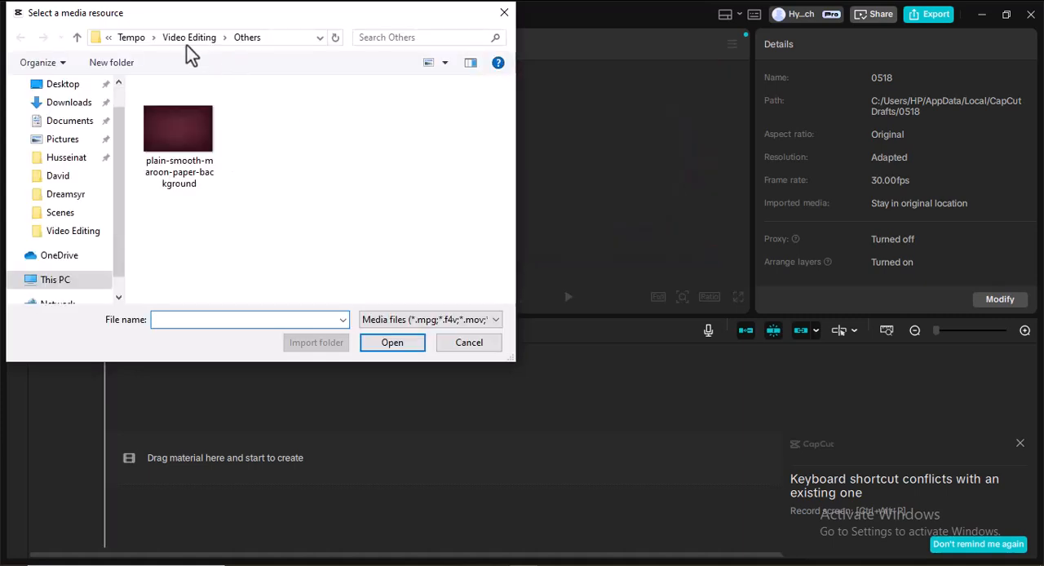
Import all five shoe images from the Product Images folder and dismiss the keyboard shortcut conflict notice.
{"action": "left_click", "coordinate": [189, 37]}
{"action": "double_click", "coordinate": [356, 124]}
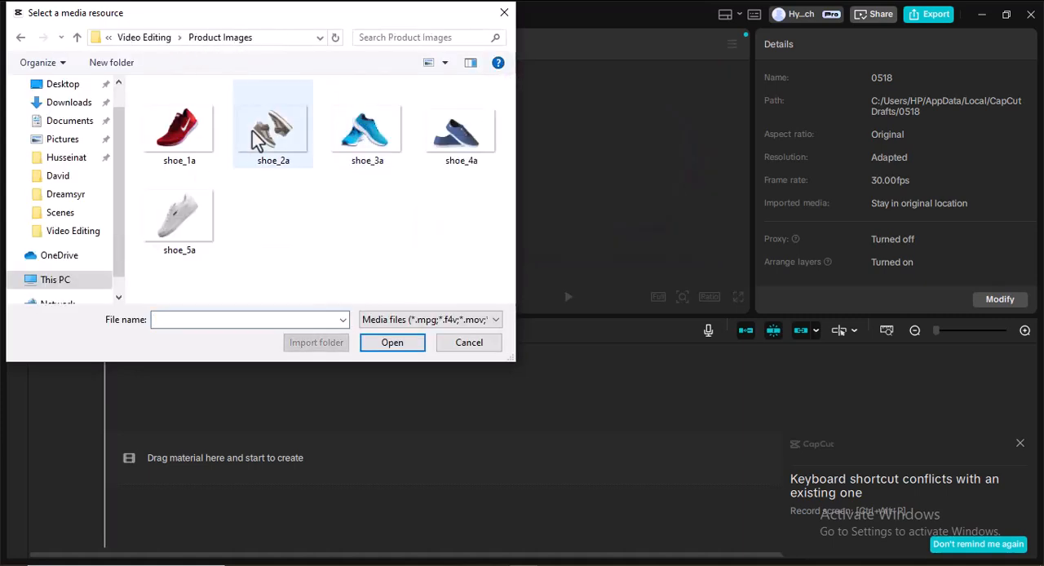
{"action": "key", "text": "ctrl+a"}
{"action": "left_click", "coordinate": [400, 348]}
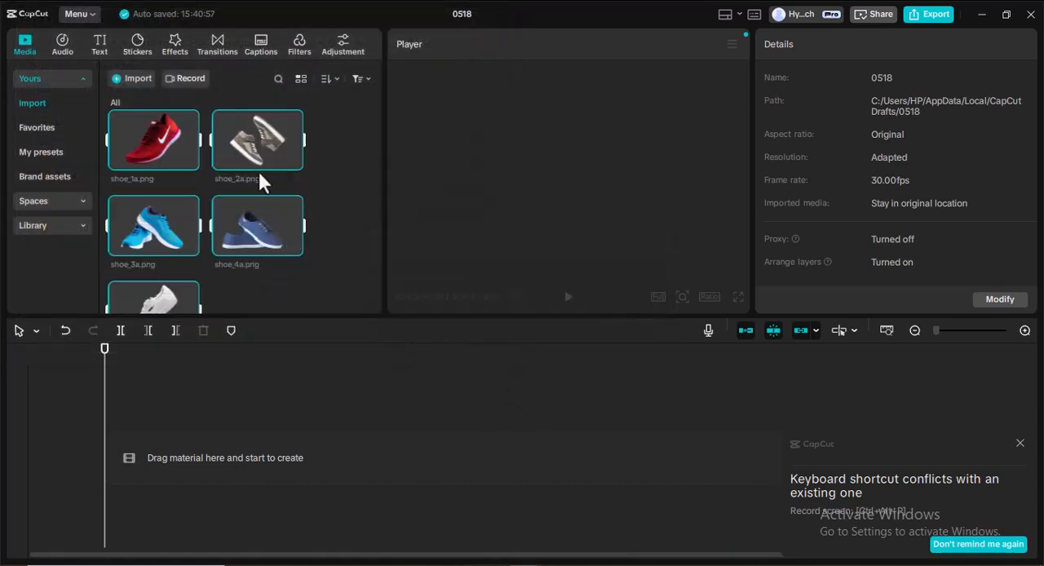
{"action": "scroll", "coordinate": [257, 169], "scroll_direction": "down", "scroll_amount": 2}
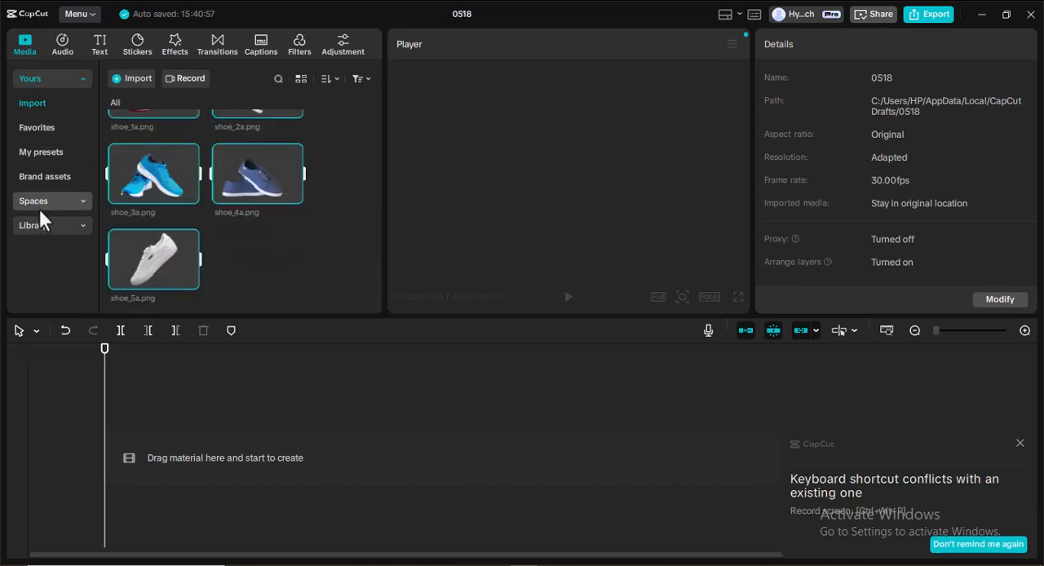
{"action": "left_click", "coordinate": [1020, 443]}
Switch to Google Chrome and open the DeepSeek chat "Promote New Nike Shoes with Viral Video".
{"action": "left_click", "coordinate": [1042, 565]}
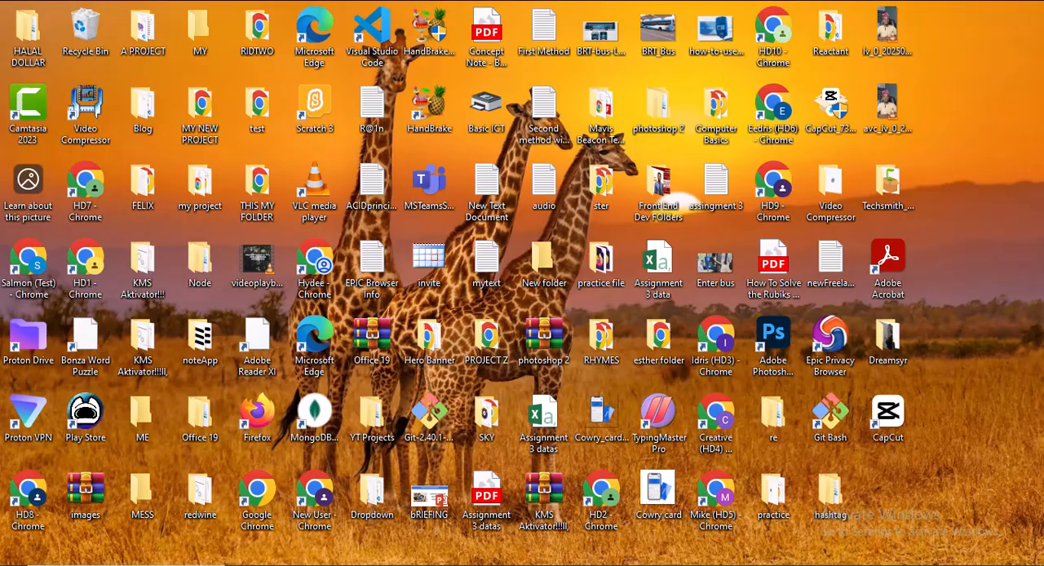
{"action": "double_click", "coordinate": [264, 488]}
{"action": "left_click", "coordinate": [154, 379]}
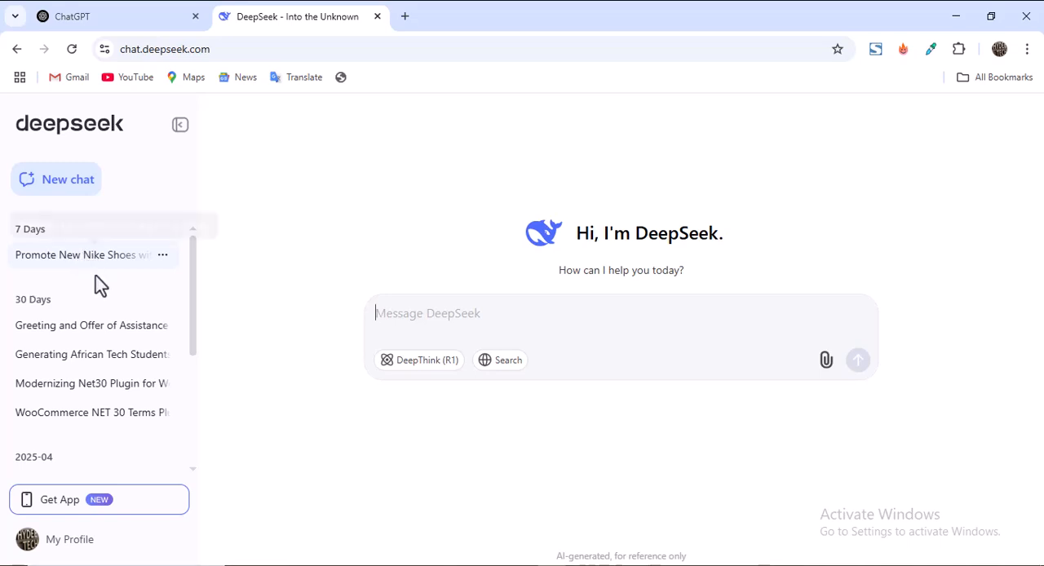
{"action": "left_click", "coordinate": [85, 265]}
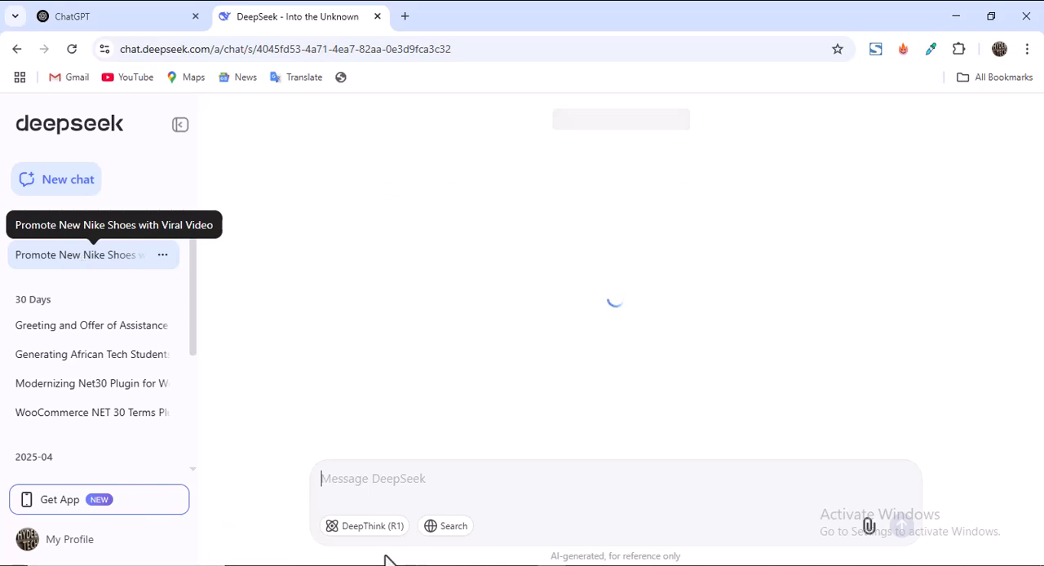
Switch to File Explorer, open the script text file in the Others folder to view it, and minimize it.
{"action": "left_click", "coordinate": [359, 564]}
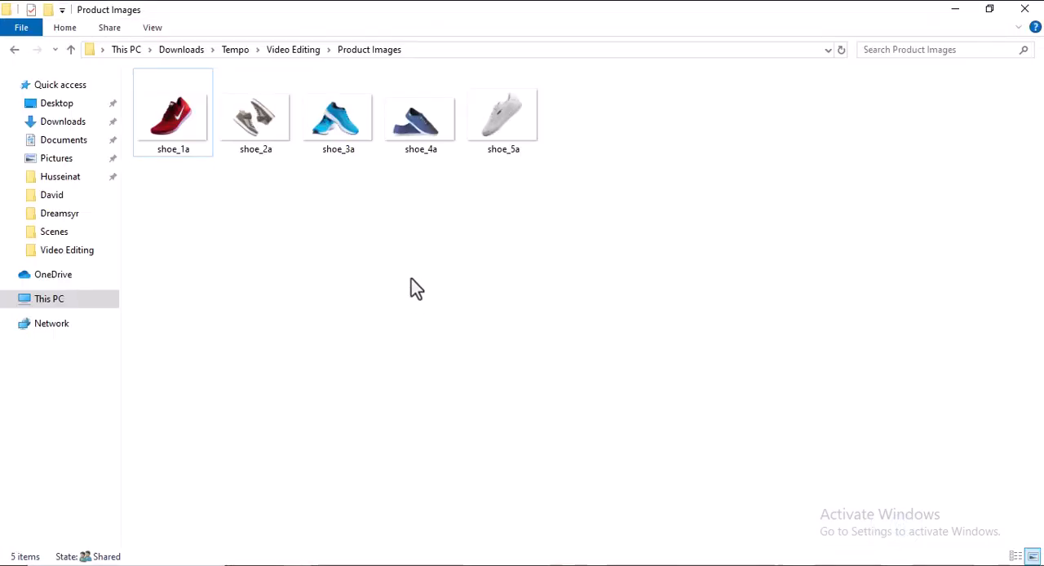
{"action": "left_click", "coordinate": [294, 50]}
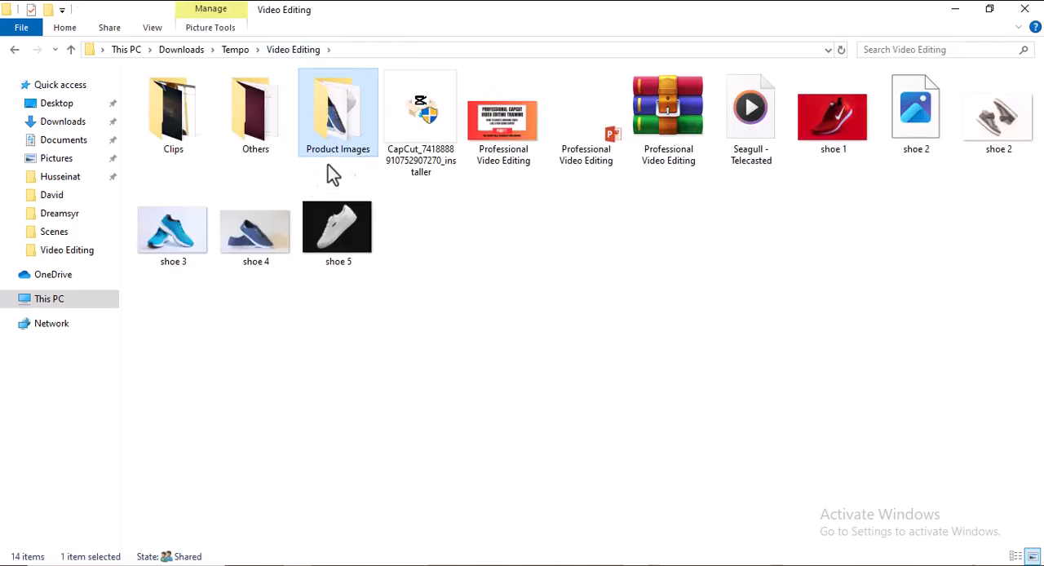
{"action": "double_click", "coordinate": [268, 113]}
{"action": "left_click", "coordinate": [266, 112]}
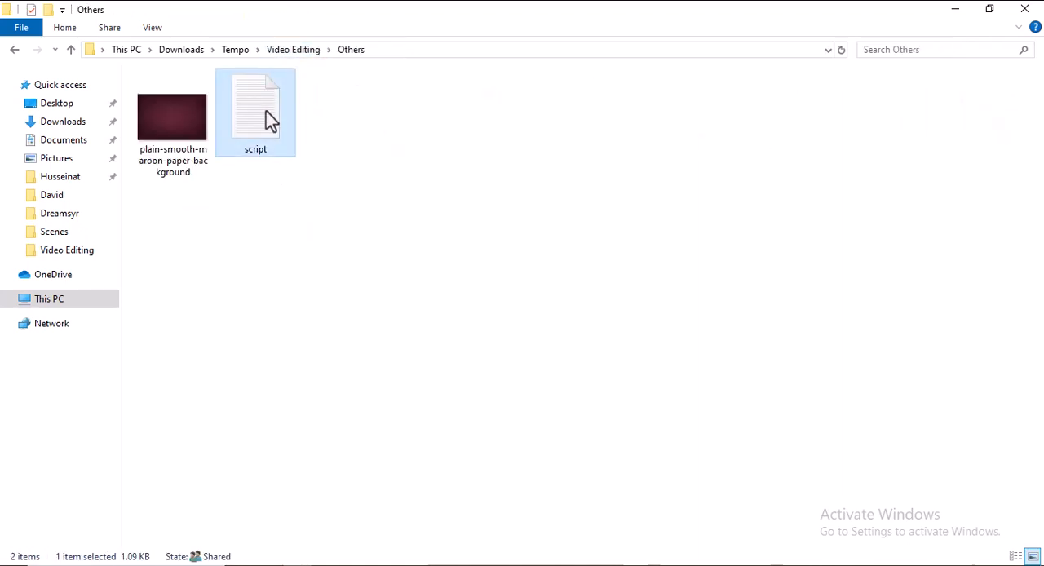
{"action": "double_click", "coordinate": [271, 120]}
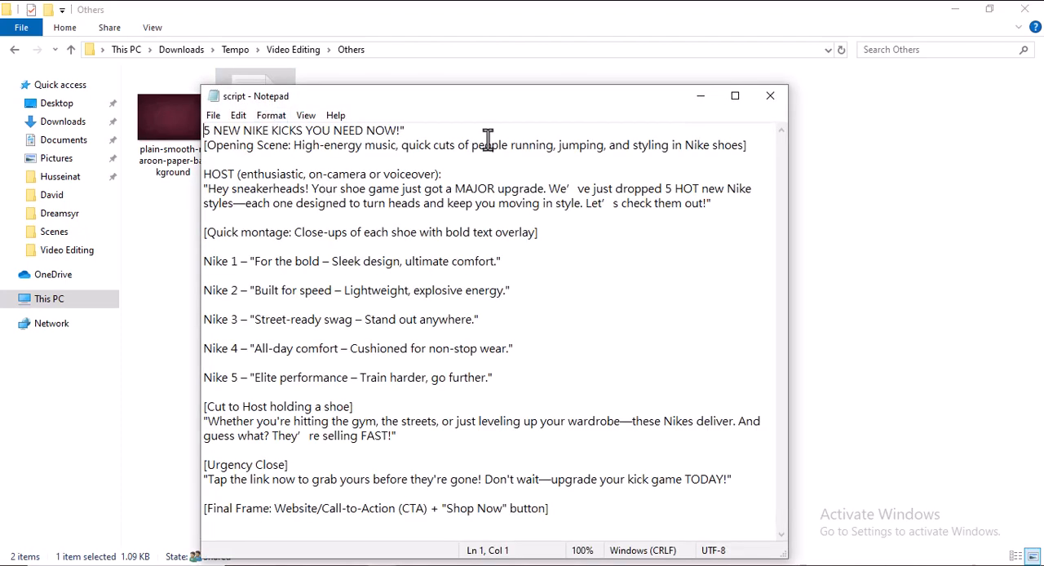
{"action": "left_click", "coordinate": [701, 98]}
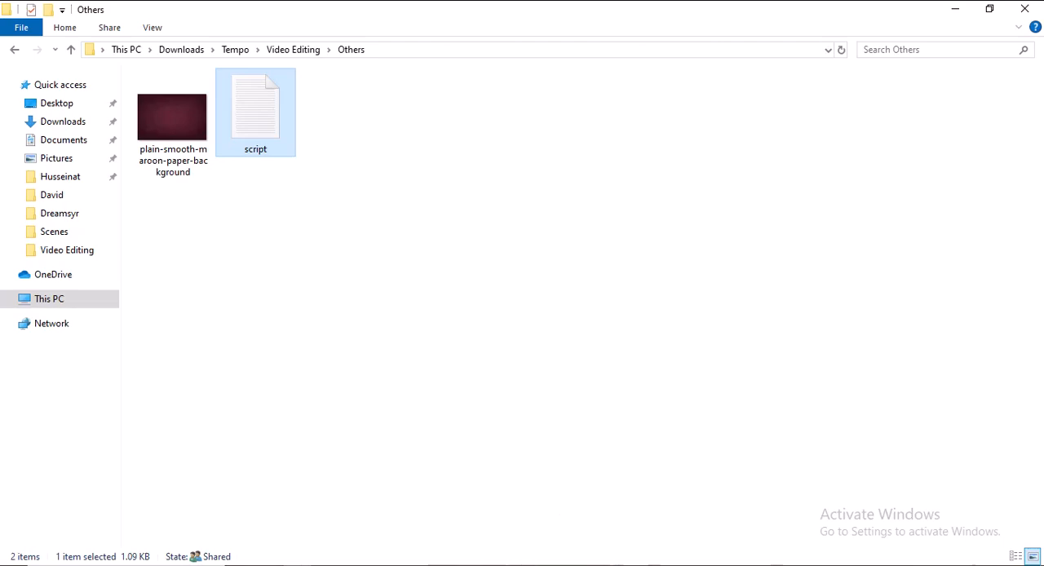
Return to the DeepSeek chat in Chrome and read the prompt requesting a 1-minute shoe promotion script.
{"action": "left_click", "coordinate": [560, 565]}
{"action": "scroll", "coordinate": [537, 366], "scroll_direction": "up", "scroll_amount": 15}
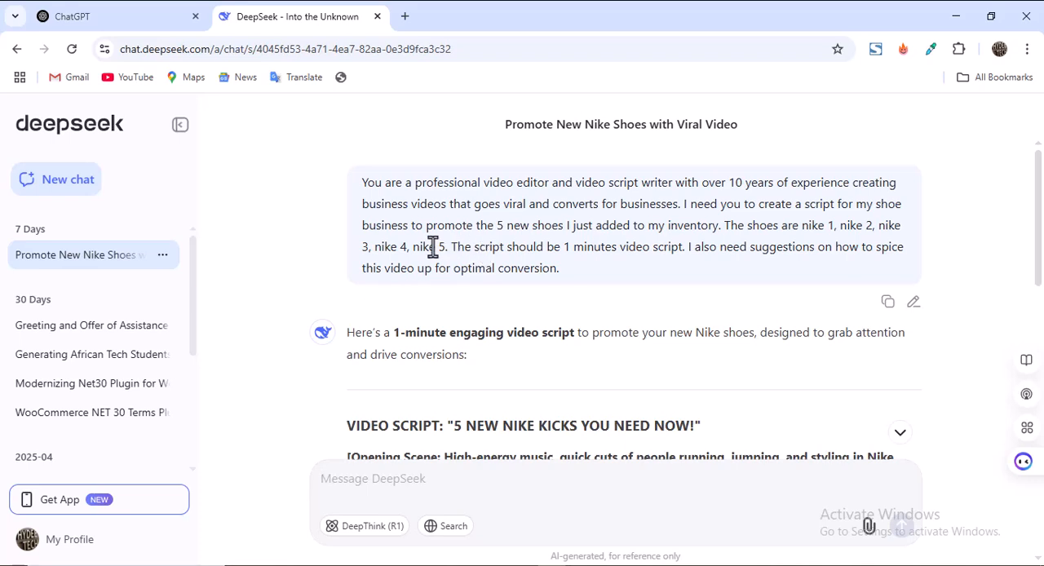
{"action": "left_click_drag", "start_coordinate": [445, 247], "coordinate": [422, 247]}
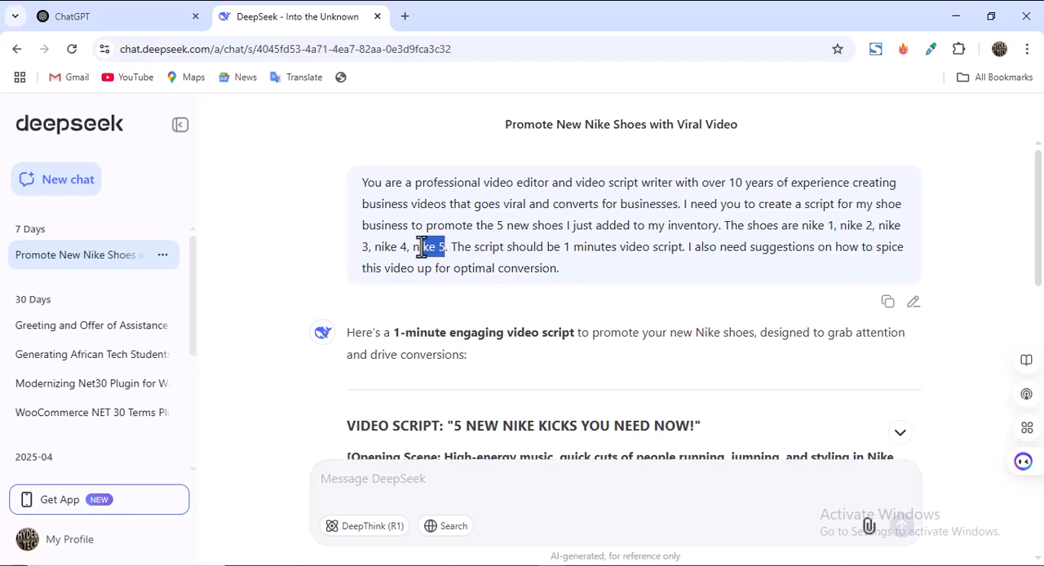
{"action": "left_click", "coordinate": [462, 249]}
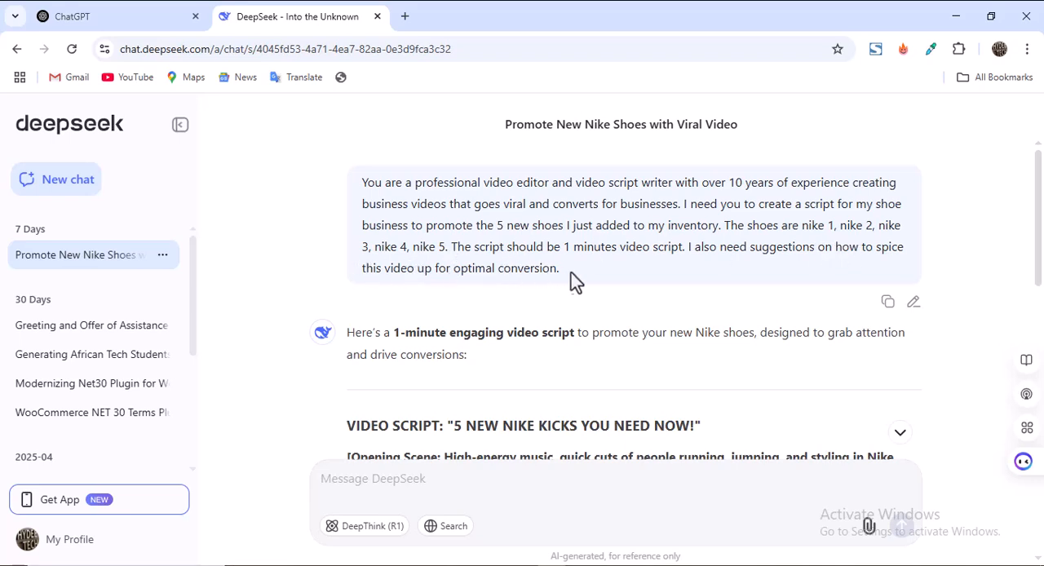
{"action": "left_click_drag", "start_coordinate": [577, 281], "coordinate": [351, 196]}
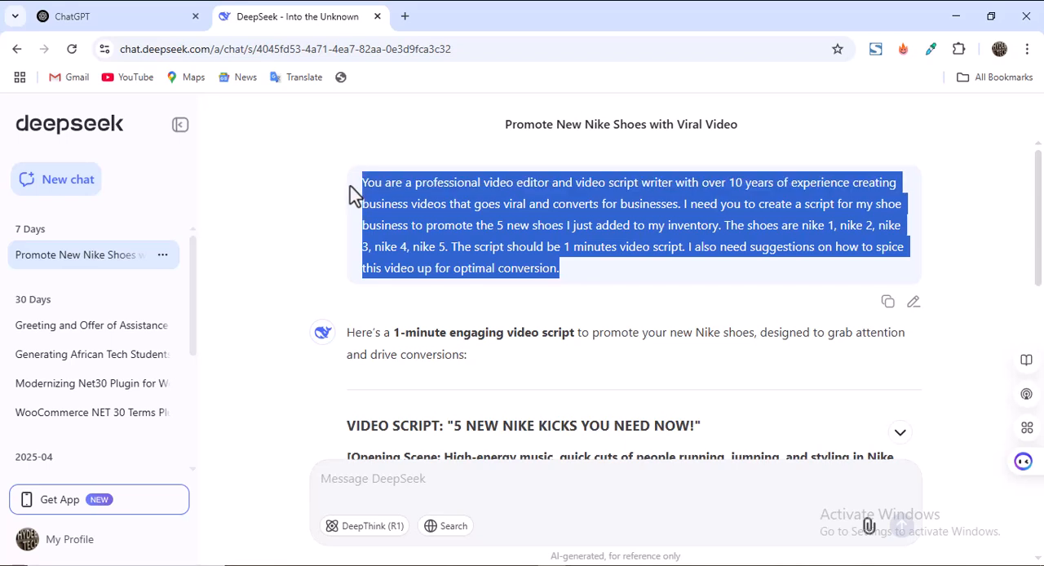
{"action": "left_click", "coordinate": [524, 217]}
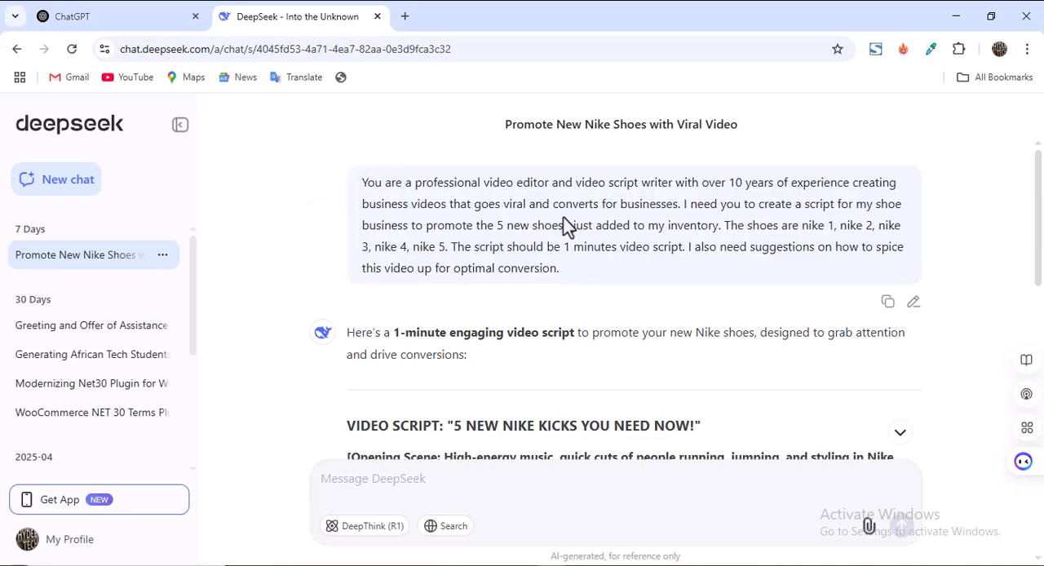
{"action": "left_click_drag", "start_coordinate": [573, 273], "coordinate": [352, 200]}
Read the video script's title and its opening scene description in the DeepSeek reply.
{"action": "scroll", "coordinate": [447, 209], "scroll_direction": "down", "scroll_amount": 2}
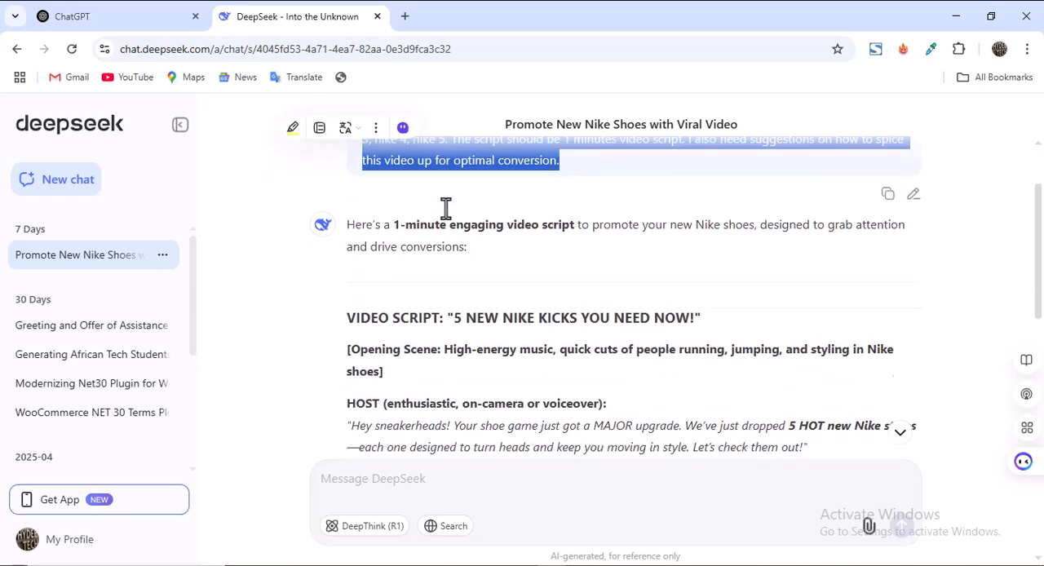
{"action": "scroll", "coordinate": [489, 226], "scroll_direction": "down", "scroll_amount": 1}
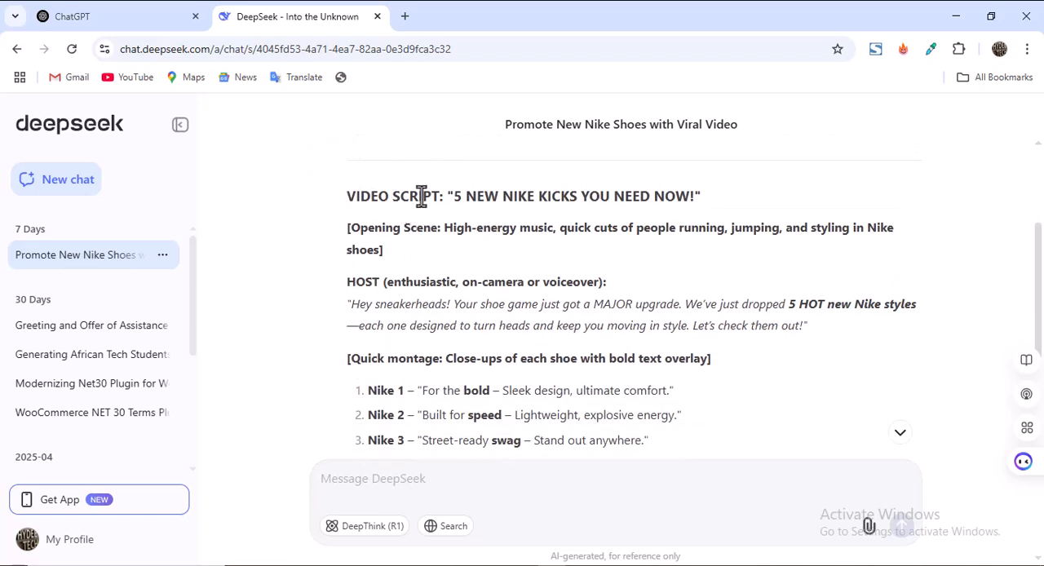
{"action": "left_click_drag", "start_coordinate": [456, 198], "coordinate": [690, 205]}
{"action": "left_click", "coordinate": [471, 233]}
{"action": "left_click_drag", "start_coordinate": [346, 231], "coordinate": [396, 249]}
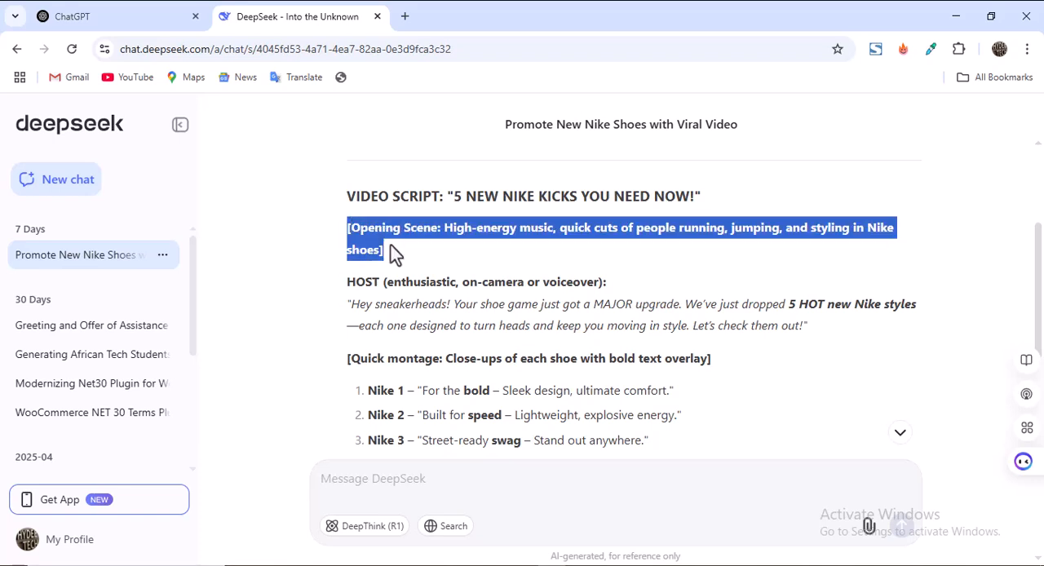
{"action": "scroll", "coordinate": [576, 263], "scroll_direction": "down", "scroll_amount": 1}
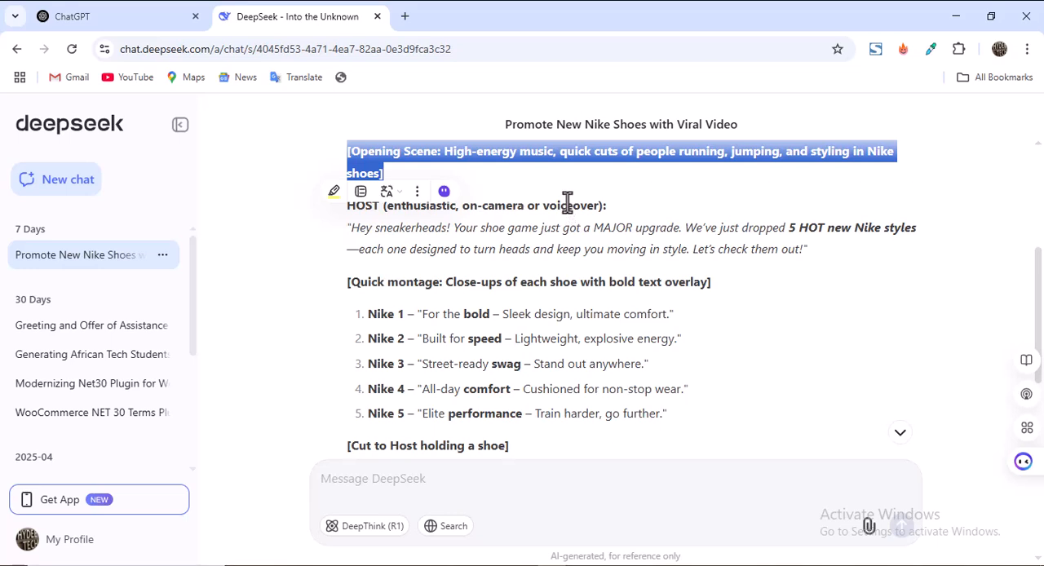
Read the host's introduction, highlighting the HOST heading and the opening line addressed to sneakerheads.
{"action": "left_click", "coordinate": [569, 203]}
{"action": "left_click_drag", "start_coordinate": [346, 205], "coordinate": [609, 208]}
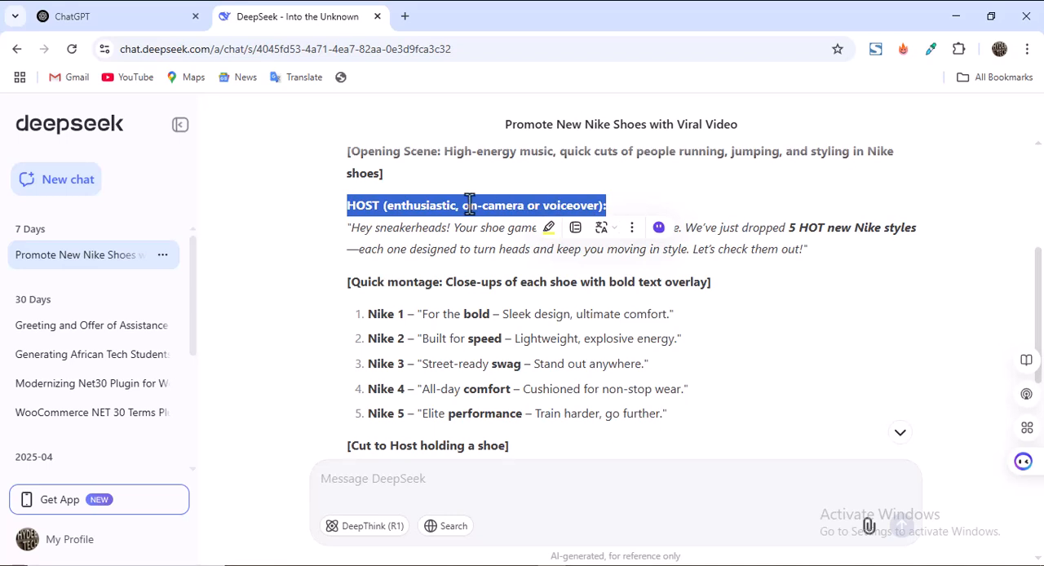
{"action": "left_click", "coordinate": [412, 210]}
{"action": "left_click_drag", "start_coordinate": [350, 229], "coordinate": [806, 250]}
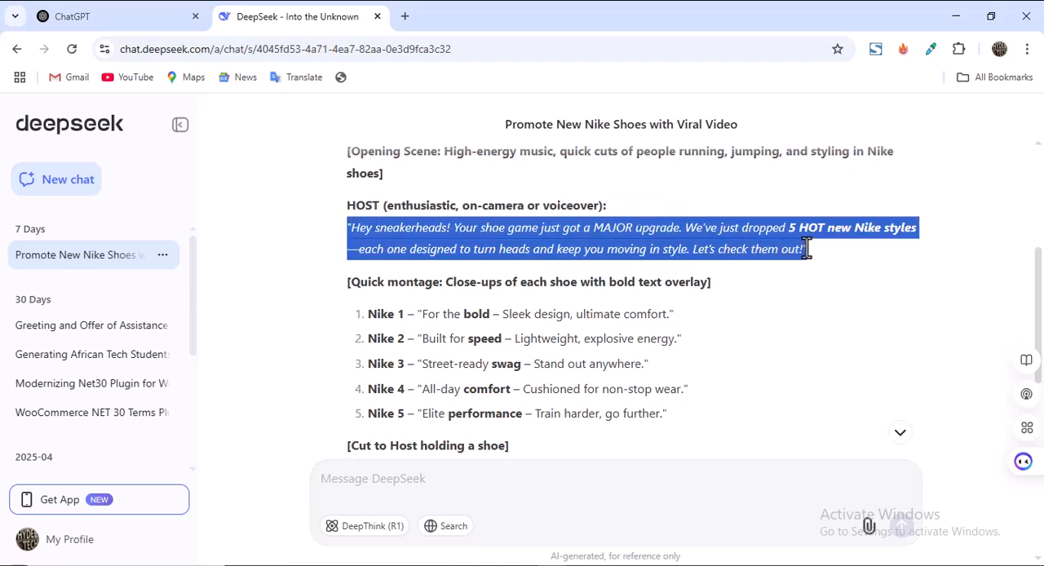
{"action": "left_click", "coordinate": [669, 247]}
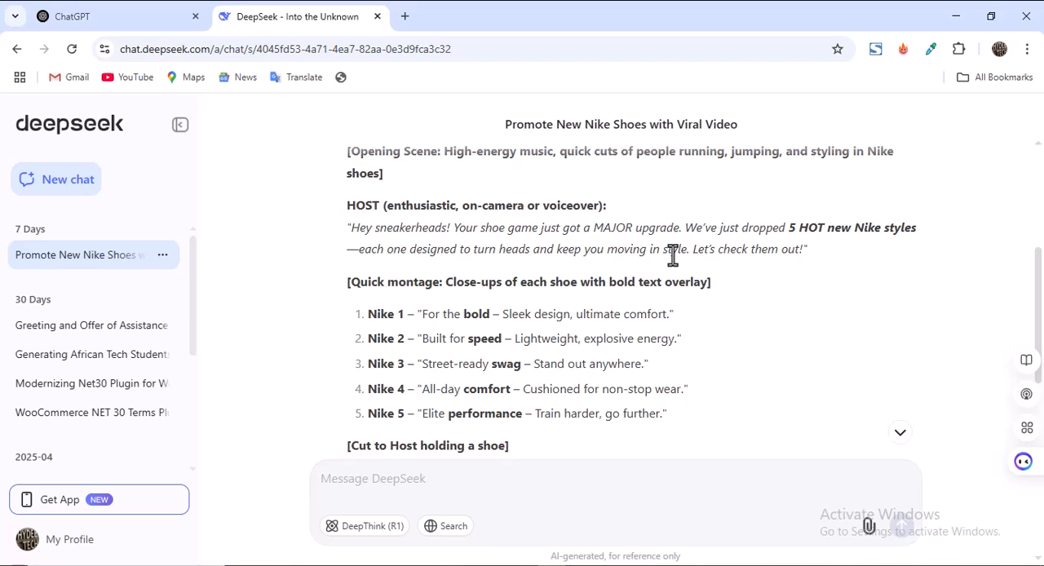
{"action": "left_click_drag", "start_coordinate": [350, 231], "coordinate": [806, 248]}
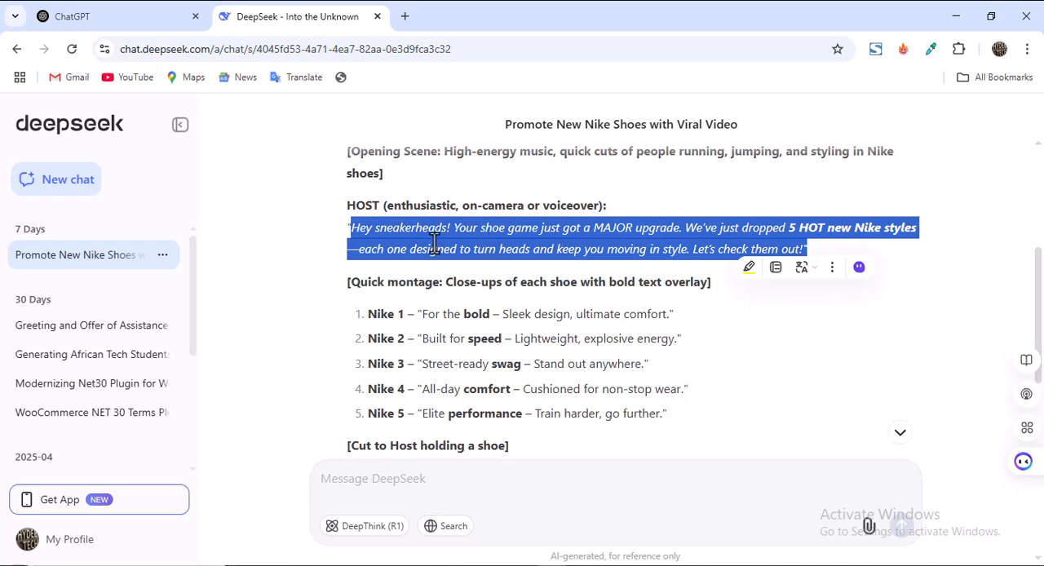
{"action": "scroll", "coordinate": [435, 243], "scroll_direction": "down", "scroll_amount": 1}
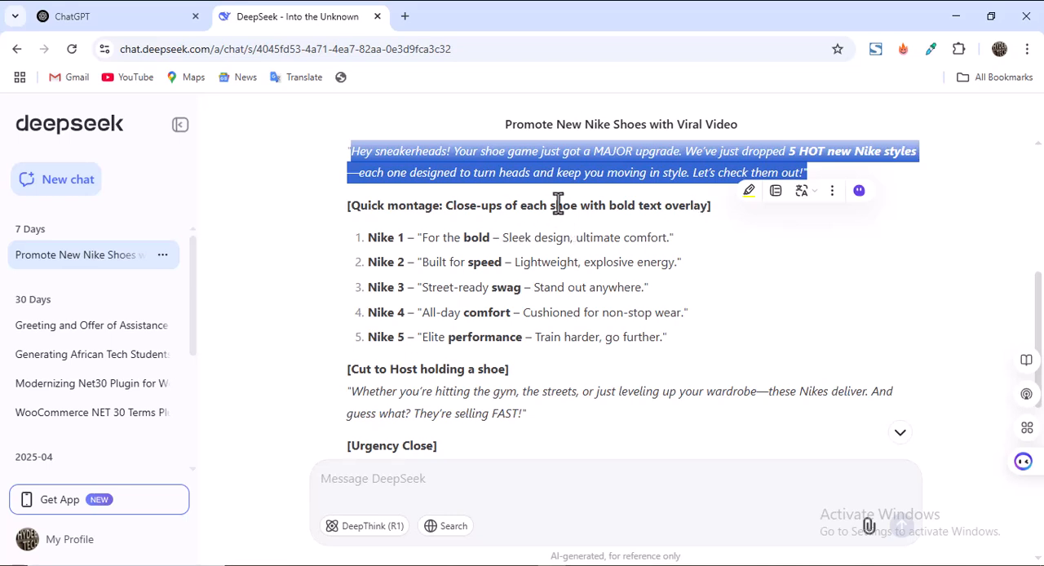
Read the quick montage lines for the five Nike shoes and the "Cut to Host holding a shoe" line.
{"action": "left_click_drag", "start_coordinate": [367, 237], "coordinate": [405, 236]}
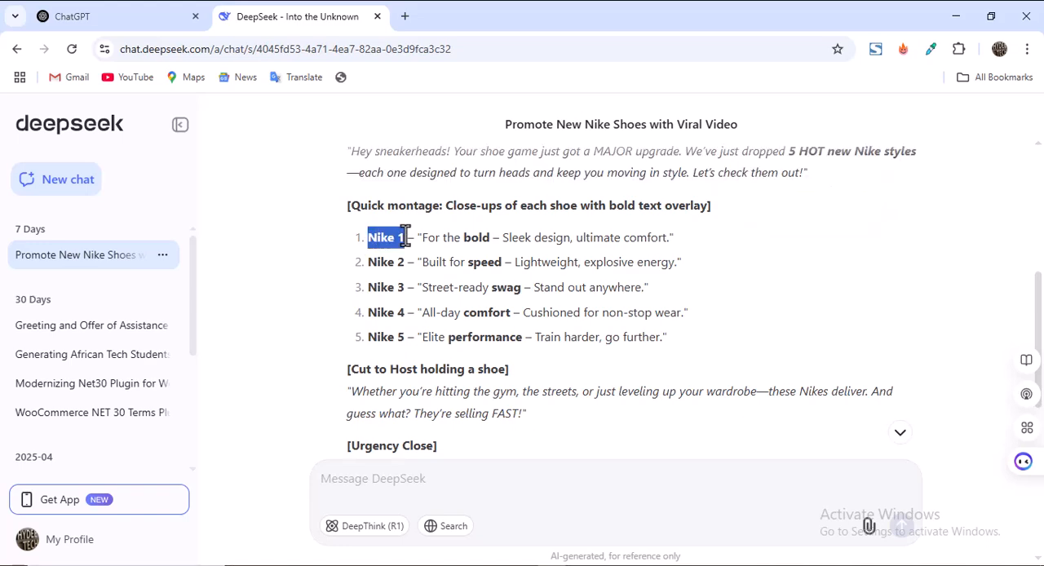
{"action": "scroll", "coordinate": [432, 308], "scroll_direction": "down", "scroll_amount": 1}
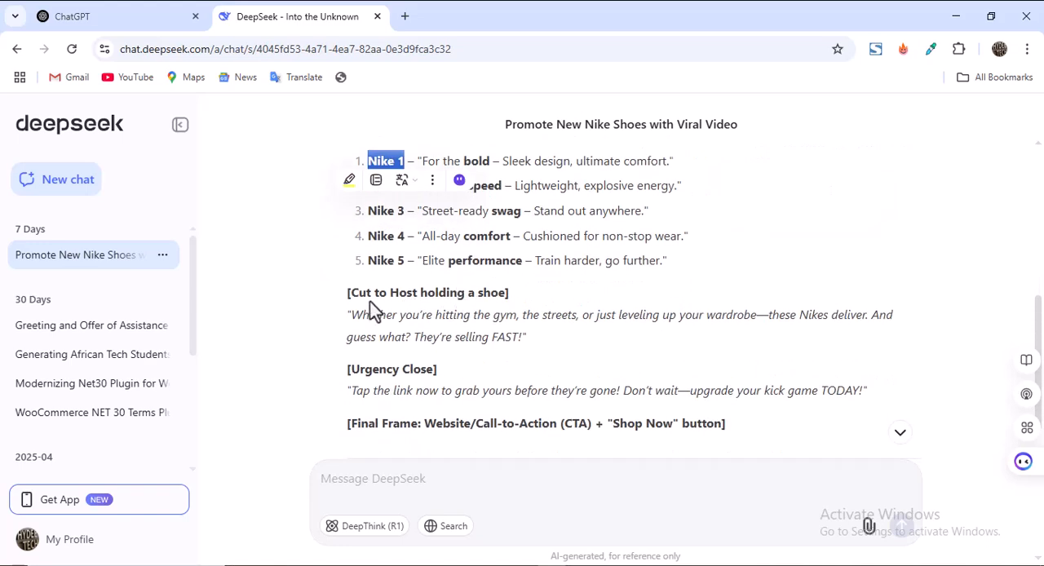
{"action": "scroll", "coordinate": [414, 296], "scroll_direction": "down", "scroll_amount": 1}
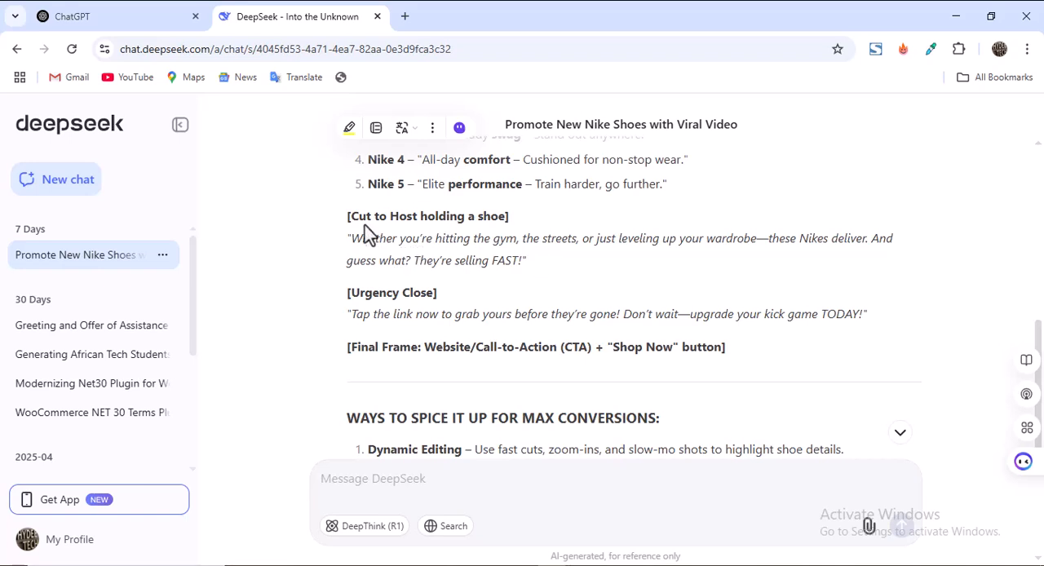
{"action": "left_click_drag", "start_coordinate": [514, 218], "coordinate": [347, 226]}
{"action": "left_click_drag", "start_coordinate": [347, 227], "coordinate": [390, 216]}
{"action": "left_click", "coordinate": [453, 217]}
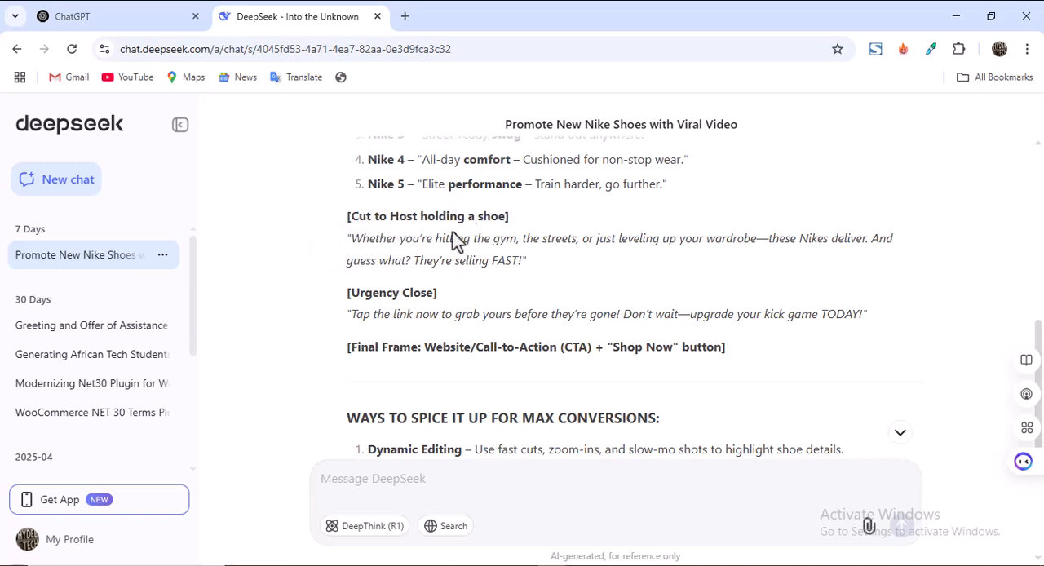
{"action": "left_click_drag", "start_coordinate": [348, 237], "coordinate": [523, 261]}
{"action": "scroll", "coordinate": [380, 242], "scroll_direction": "down", "scroll_amount": 1}
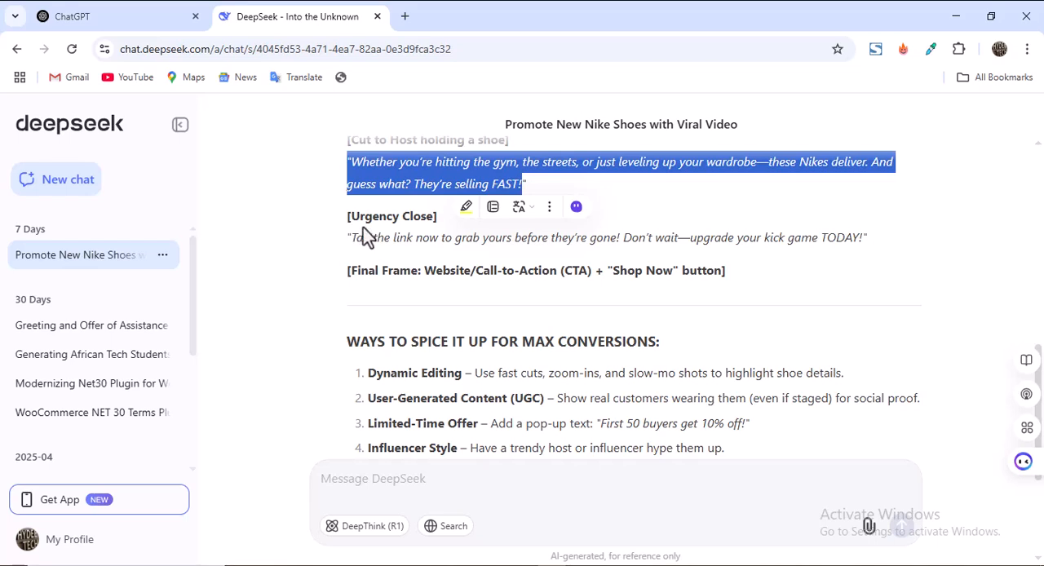
Read the script's Urgency Close, Final Frame and the suggestions for spicing up the video for conversions.
{"action": "left_click_drag", "start_coordinate": [346, 237], "coordinate": [868, 238]}
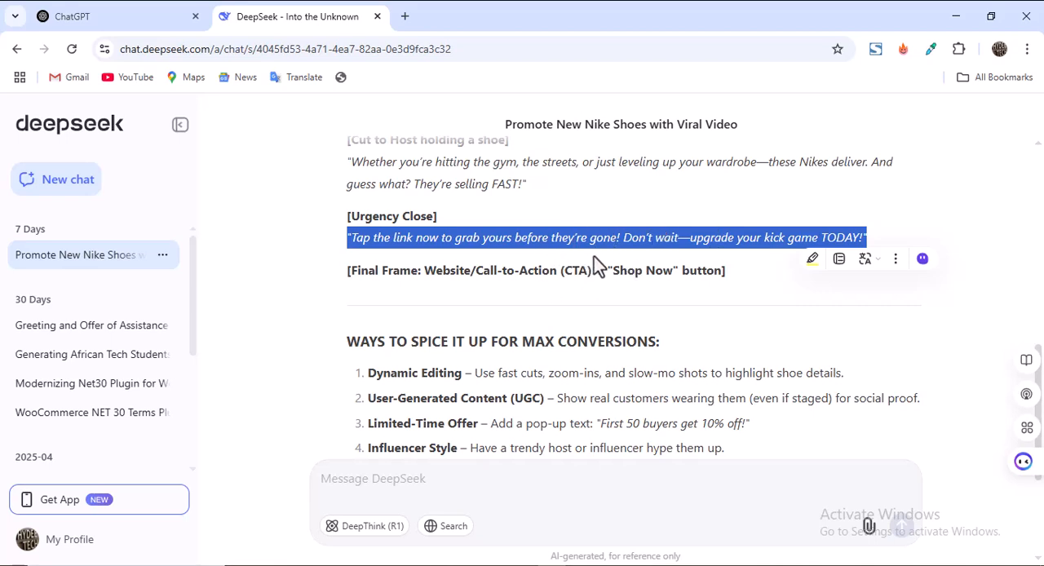
{"action": "left_click_drag", "start_coordinate": [635, 270], "coordinate": [643, 270]}
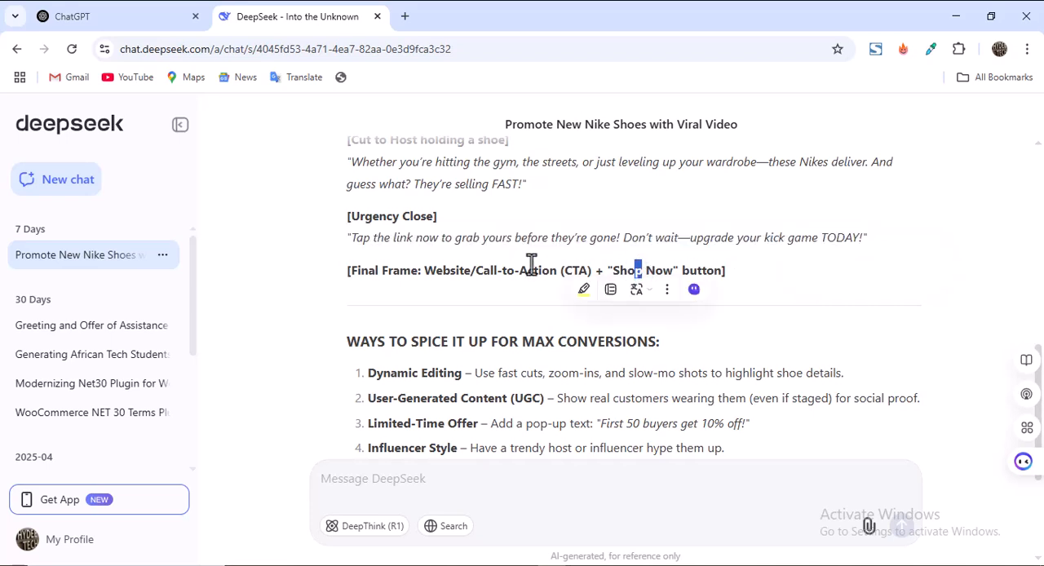
{"action": "scroll", "coordinate": [578, 265], "scroll_direction": "down", "scroll_amount": 2}
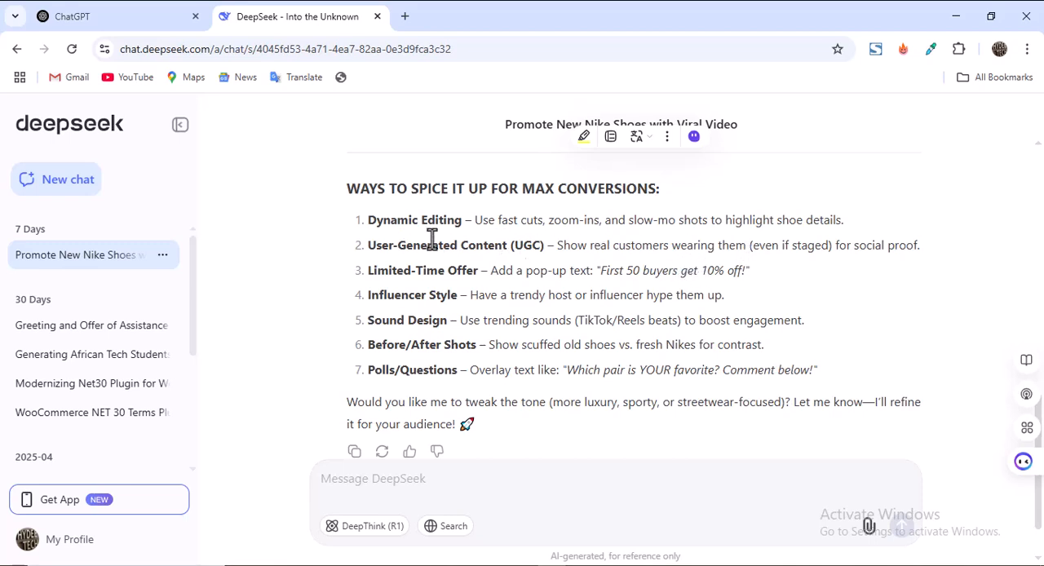
{"action": "scroll", "coordinate": [457, 265], "scroll_direction": "down", "scroll_amount": 2}
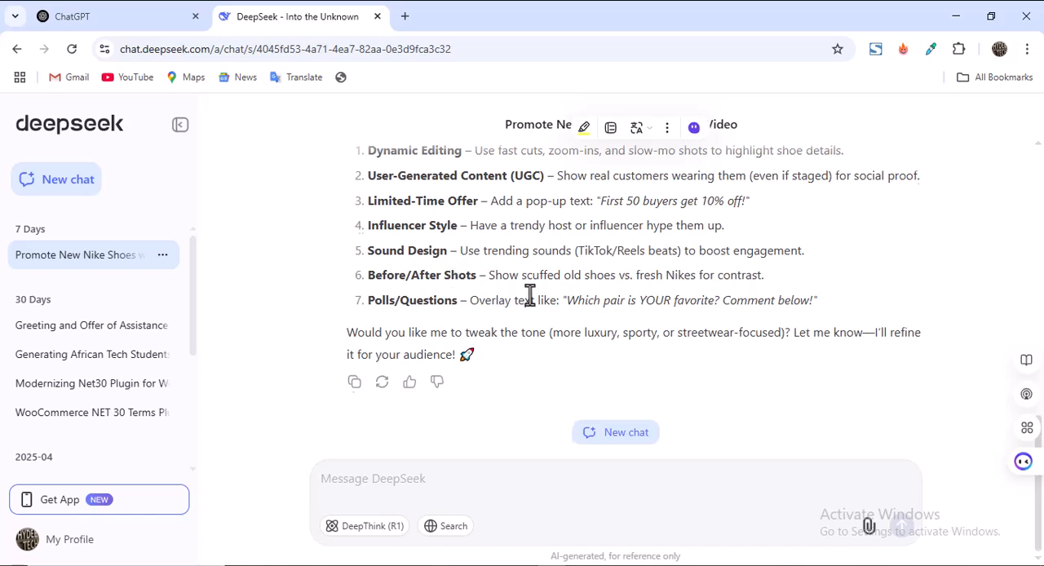
{"action": "scroll", "coordinate": [535, 297], "scroll_direction": "up", "scroll_amount": 12}
{"action": "scroll", "coordinate": [522, 299], "scroll_direction": "up", "scroll_amount": 1}
{"action": "scroll", "coordinate": [473, 253], "scroll_direction": "down", "scroll_amount": 7}
{"action": "scroll", "coordinate": [494, 269], "scroll_direction": "up", "scroll_amount": 3}
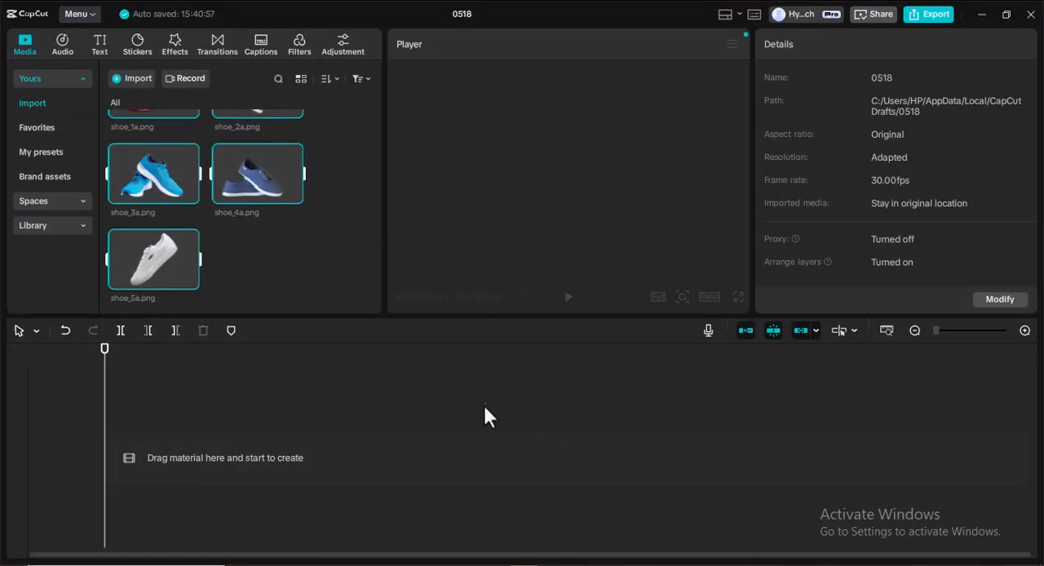
Switch to CapCut, place the clip large (1).mp4 at the start of the timeline and return the playhead to the beginning.
{"action": "scroll", "coordinate": [245, 256], "scroll_direction": "up", "scroll_amount": 10}
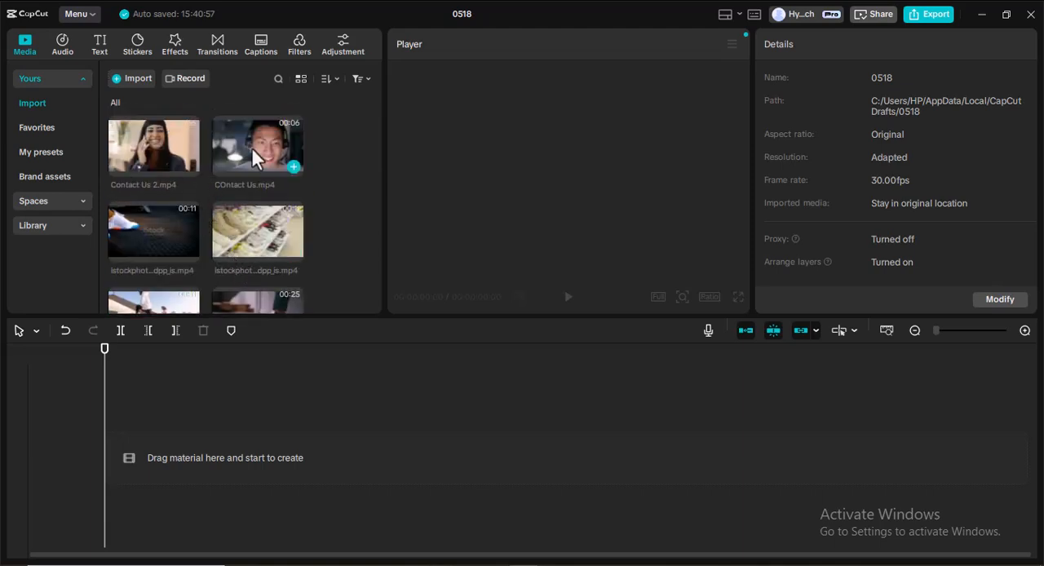
{"action": "scroll", "coordinate": [186, 191], "scroll_direction": "down", "scroll_amount": 3}
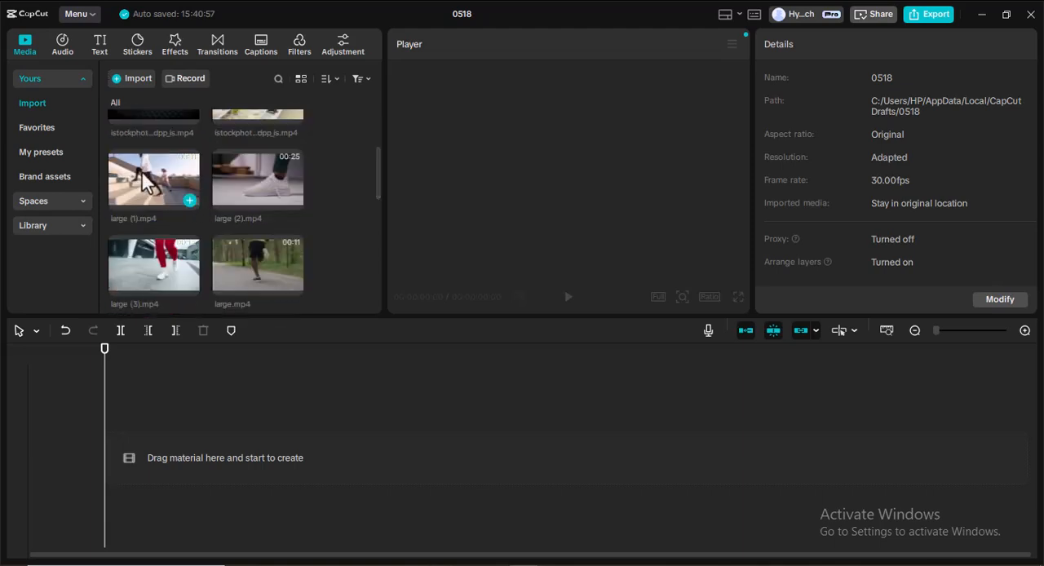
{"action": "left_click_drag", "start_coordinate": [141, 171], "coordinate": [188, 473]}
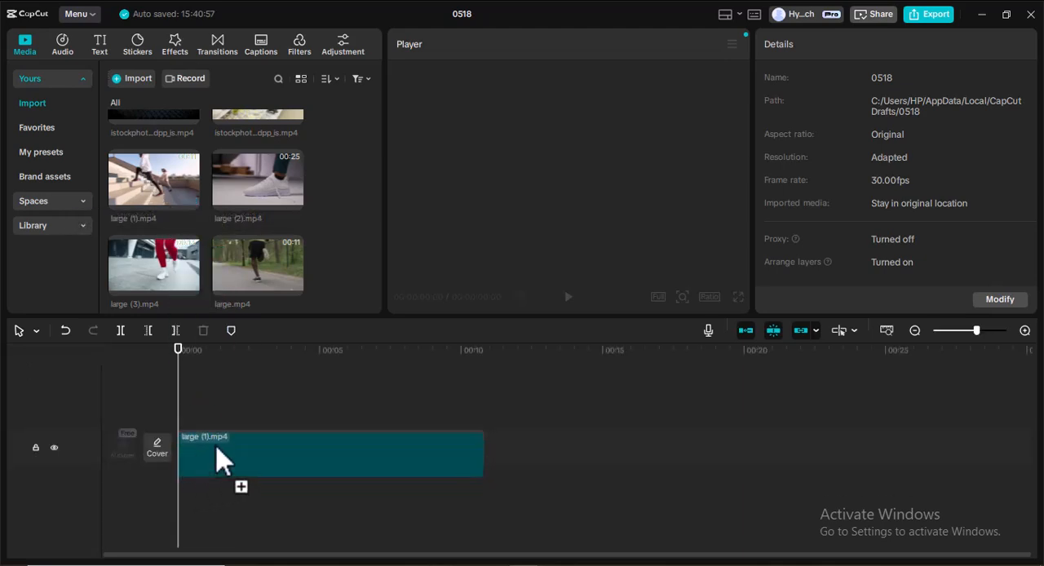
{"action": "left_click_drag", "start_coordinate": [212, 441], "coordinate": [215, 436]}
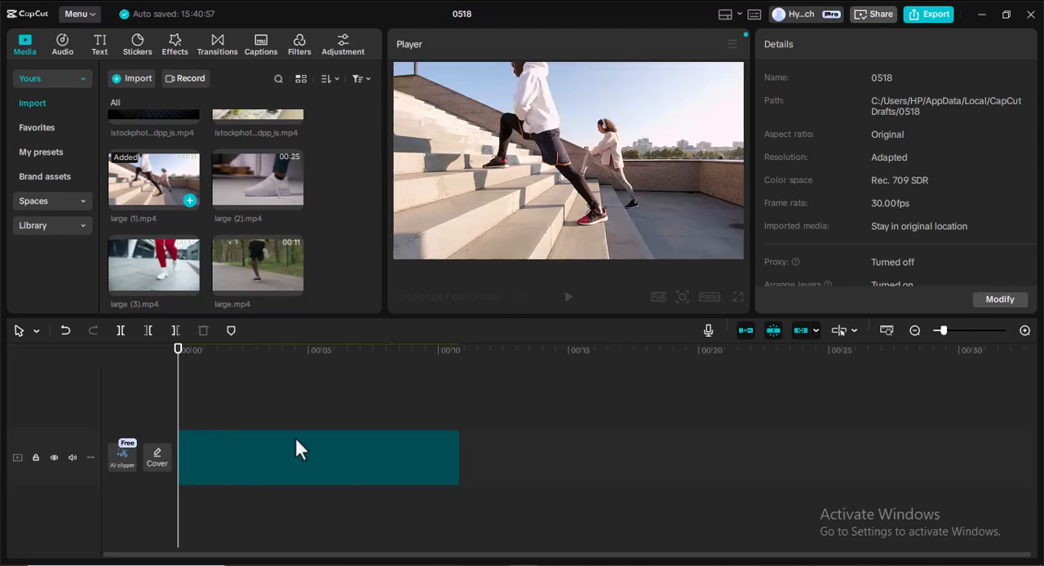
{"action": "left_click", "coordinate": [186, 363]}
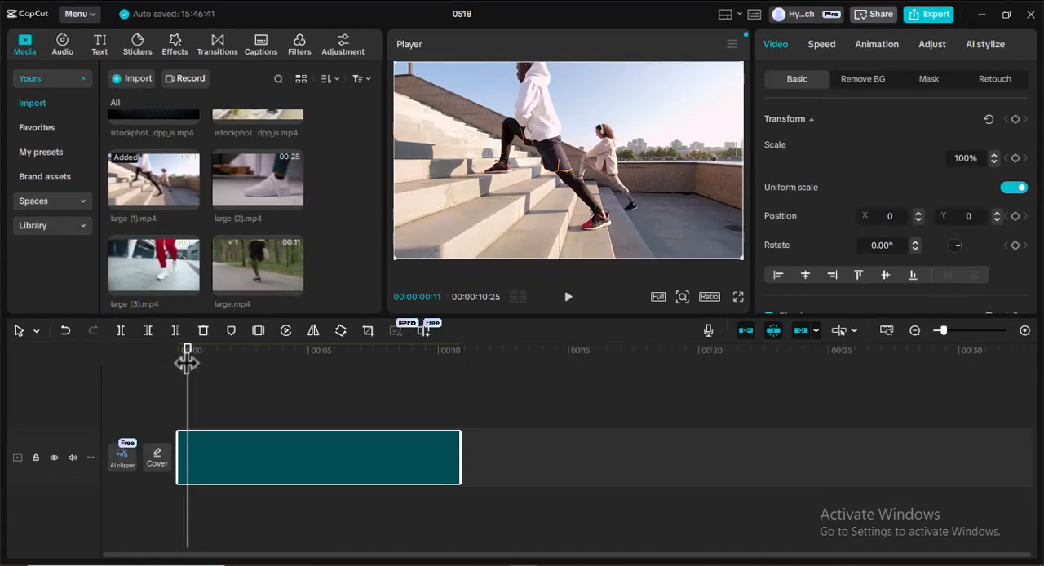
{"action": "mouse_move", "coordinate": [187, 350]}
{"action": "left_mouse_down"}
{"action": "mouse_move", "coordinate": [226, 366]}
{"action": "mouse_move", "coordinate": [171, 356]}
{"action": "left_mouse_up"}
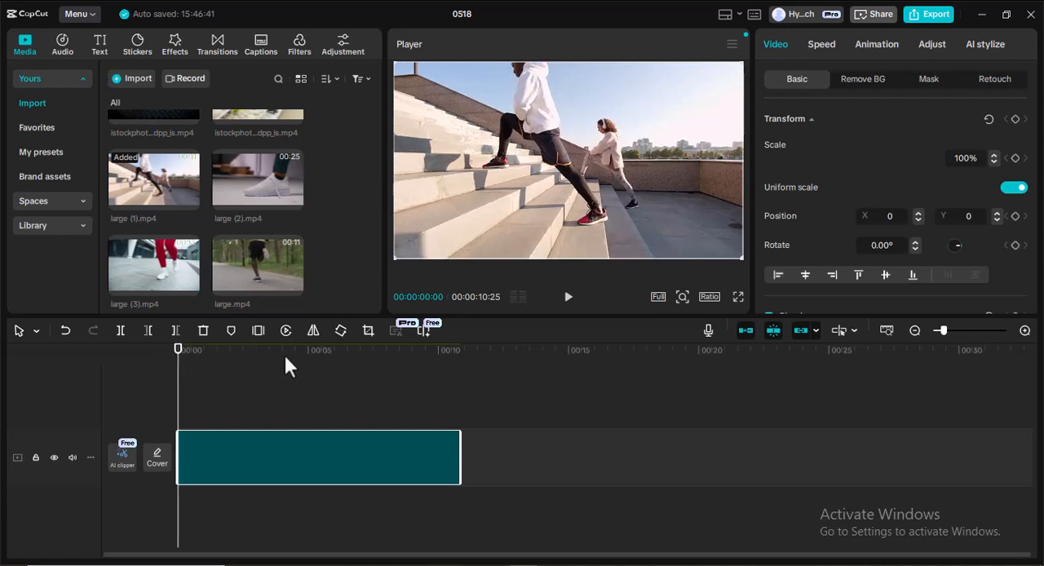
{"action": "scroll", "coordinate": [167, 241], "scroll_direction": "up", "scroll_amount": 3}
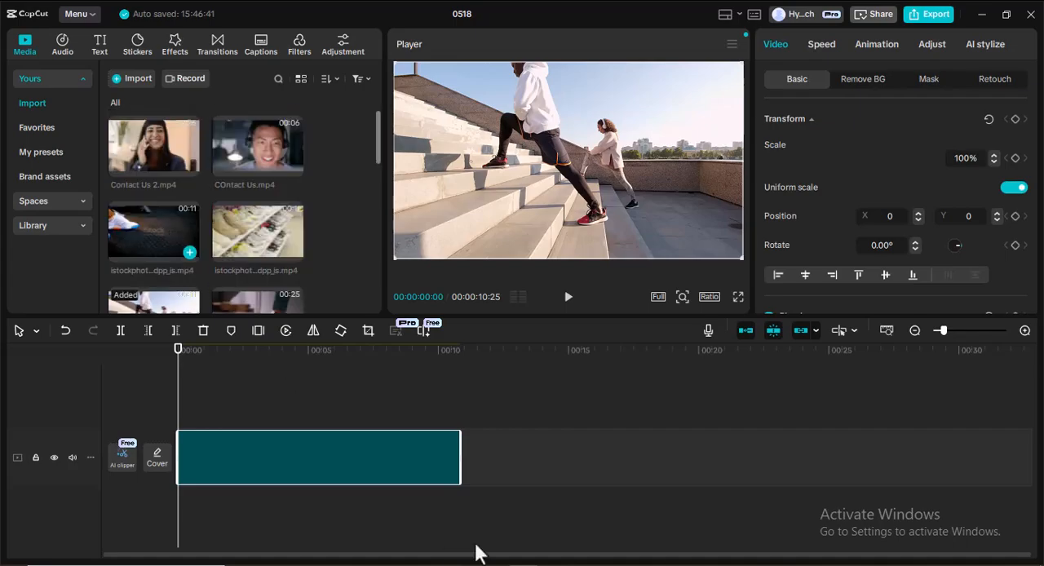
Switch to the DeepSeek chat in Chrome and select the script title "5 NEW NIKE KICKS YOU NEED NOW!".
{"action": "left_click", "coordinate": [559, 564]}
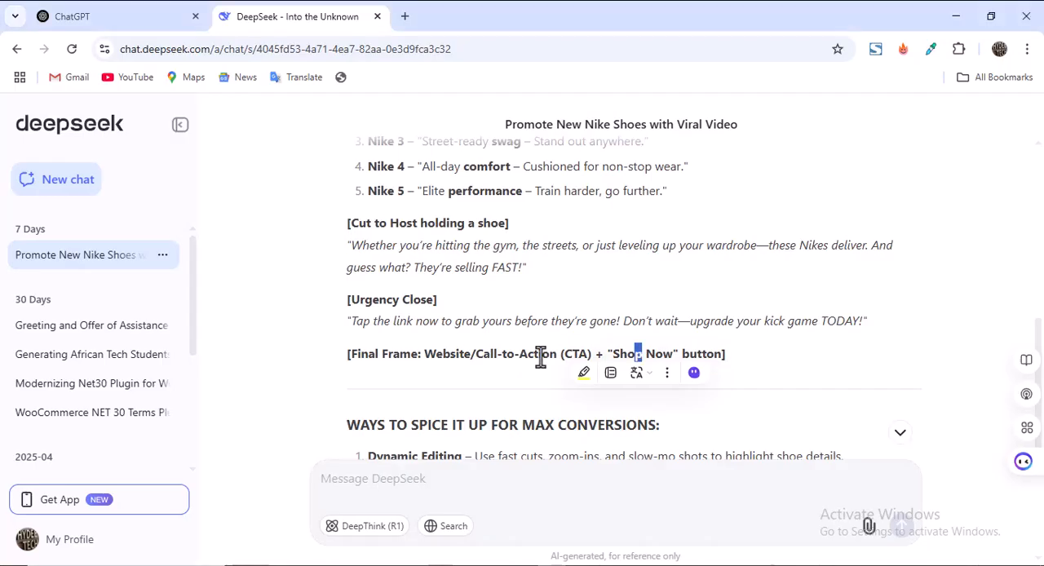
{"action": "scroll", "coordinate": [532, 319], "scroll_direction": "up", "scroll_amount": 4}
{"action": "scroll", "coordinate": [477, 287], "scroll_direction": "up", "scroll_amount": 1}
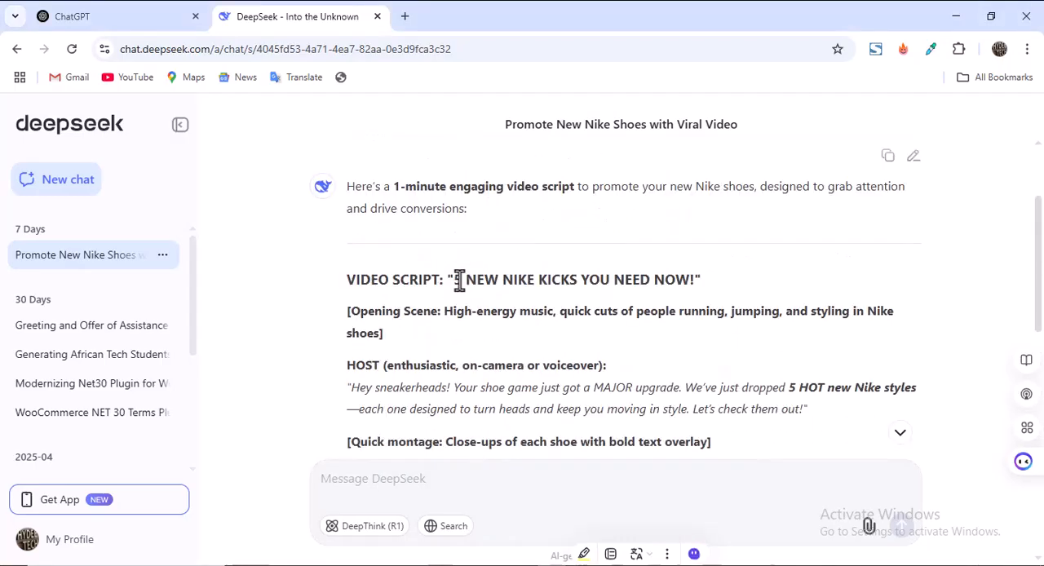
{"action": "left_click_drag", "start_coordinate": [454, 279], "coordinate": [695, 279]}
{"action": "key", "text": "ctrl+c"}
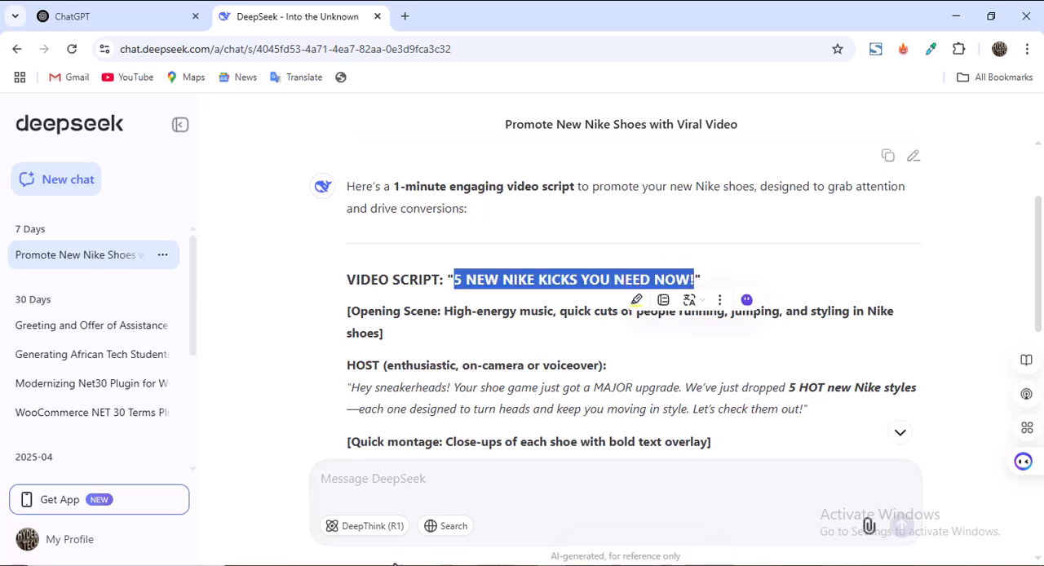
Switch to CapCut and look through the trending text effects for a title style.
{"action": "left_click", "coordinate": [552, 565]}
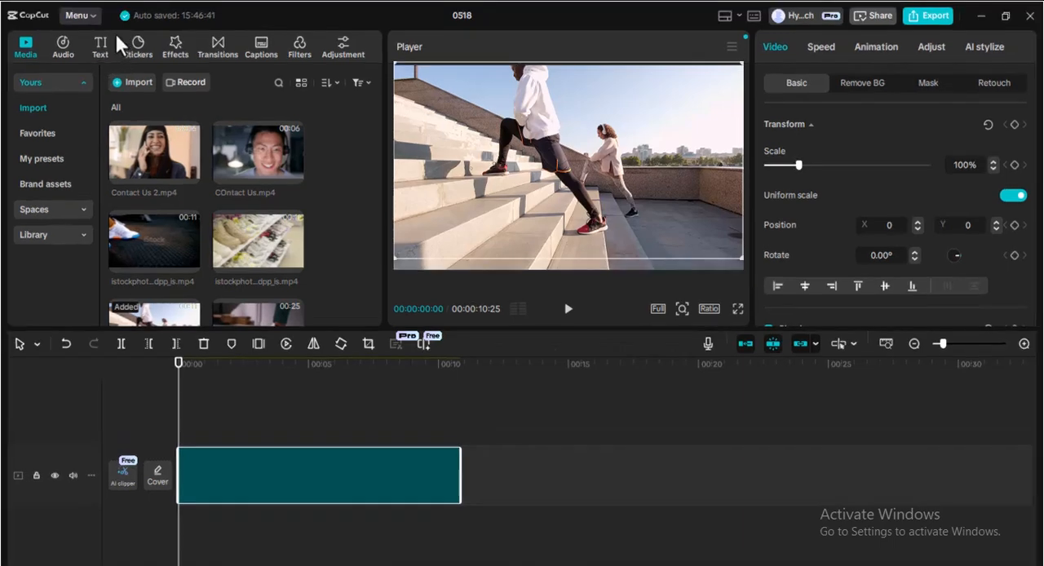
{"action": "left_click", "coordinate": [117, 38]}
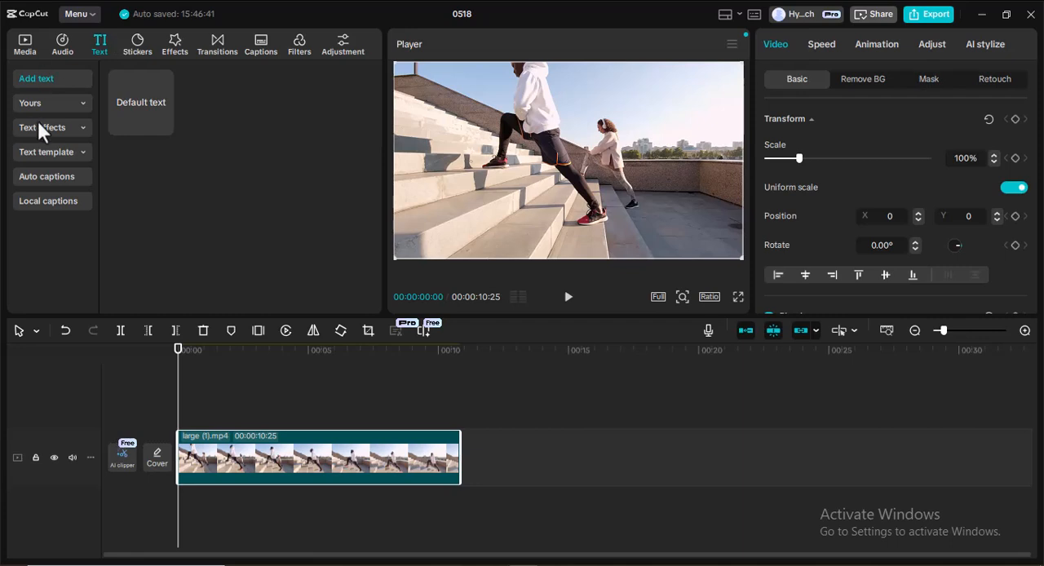
{"action": "mouse_move", "coordinate": [129, 105]}
{"action": "left_click", "coordinate": [50, 127]}
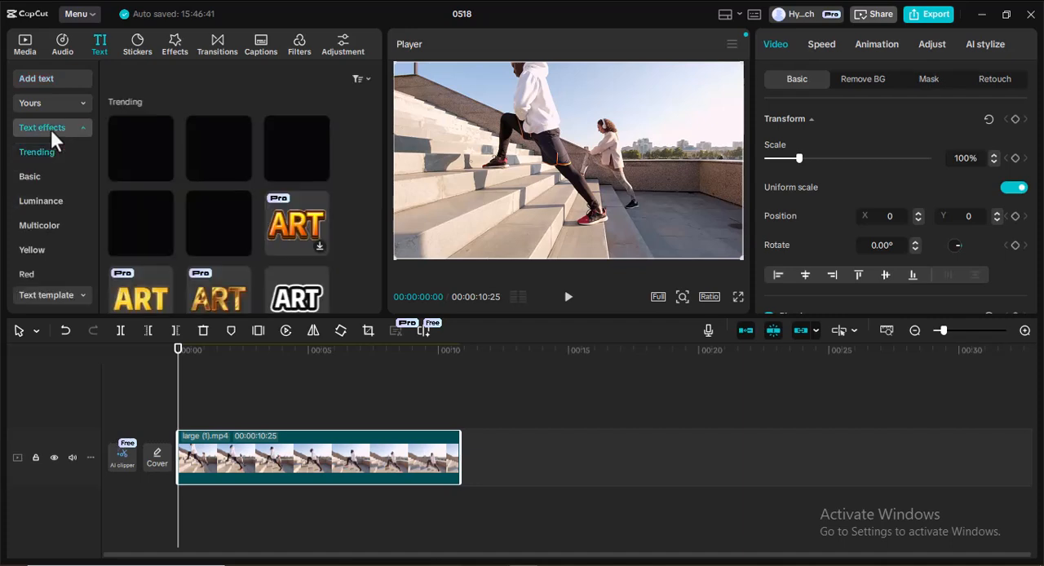
{"action": "scroll", "coordinate": [148, 173], "scroll_direction": "down", "scroll_amount": 2}
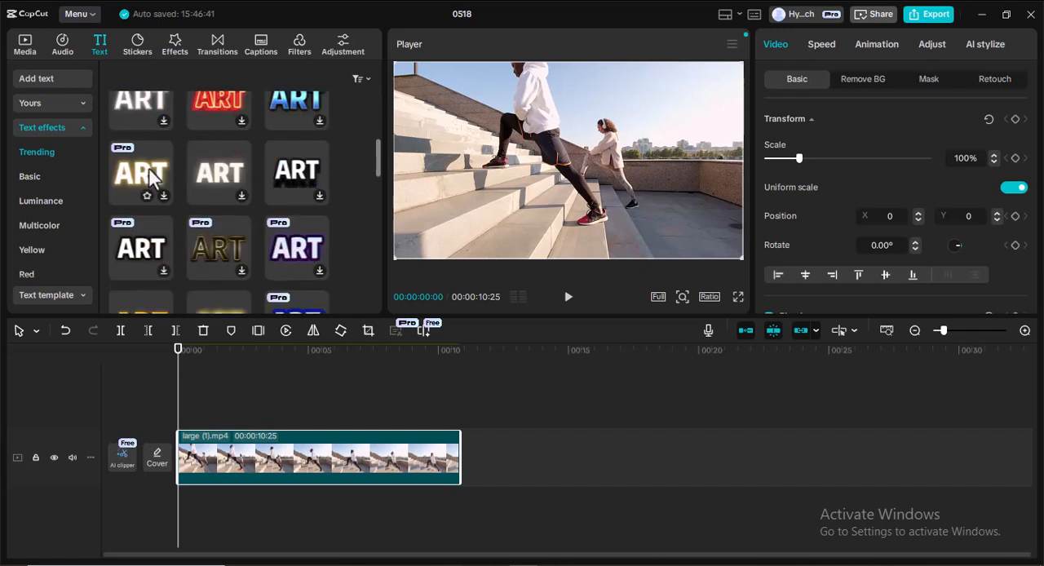
Place the purple "5 BEST BUILDS" title text template above the clip at the timeline start and preview it at 00:00:00:15.
{"action": "left_click", "coordinate": [56, 128]}
{"action": "left_click", "coordinate": [44, 152]}
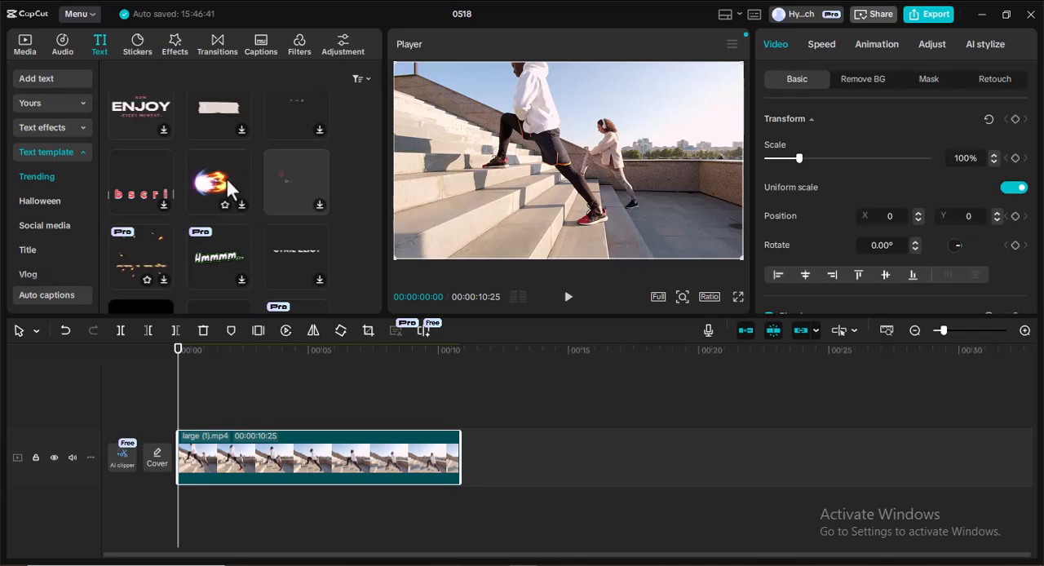
{"action": "scroll", "coordinate": [220, 179], "scroll_direction": "down", "scroll_amount": 5}
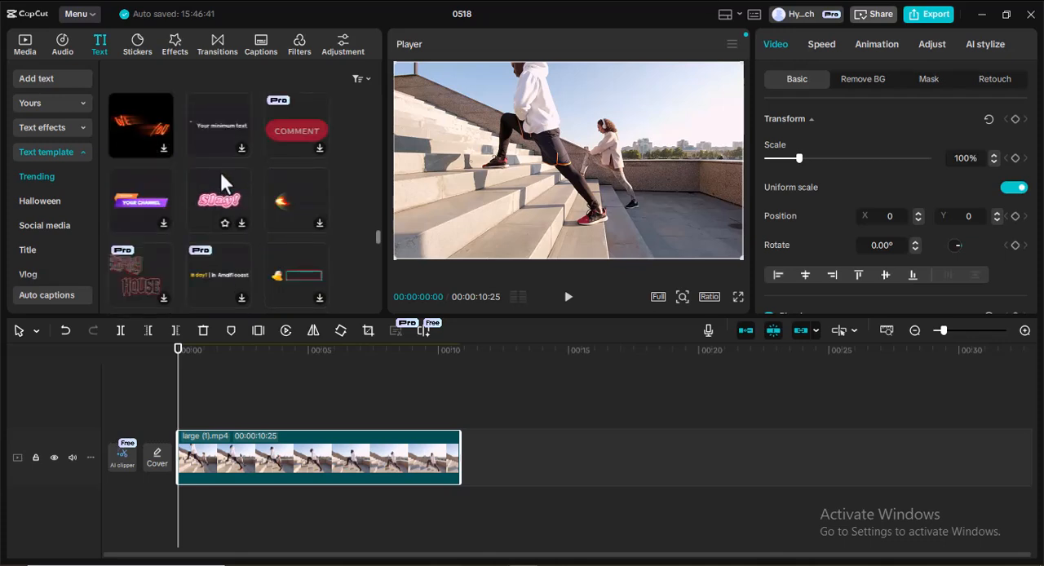
{"action": "scroll", "coordinate": [220, 176], "scroll_direction": "down", "scroll_amount": 3}
{"action": "scroll", "coordinate": [222, 171], "scroll_direction": "down", "scroll_amount": 1}
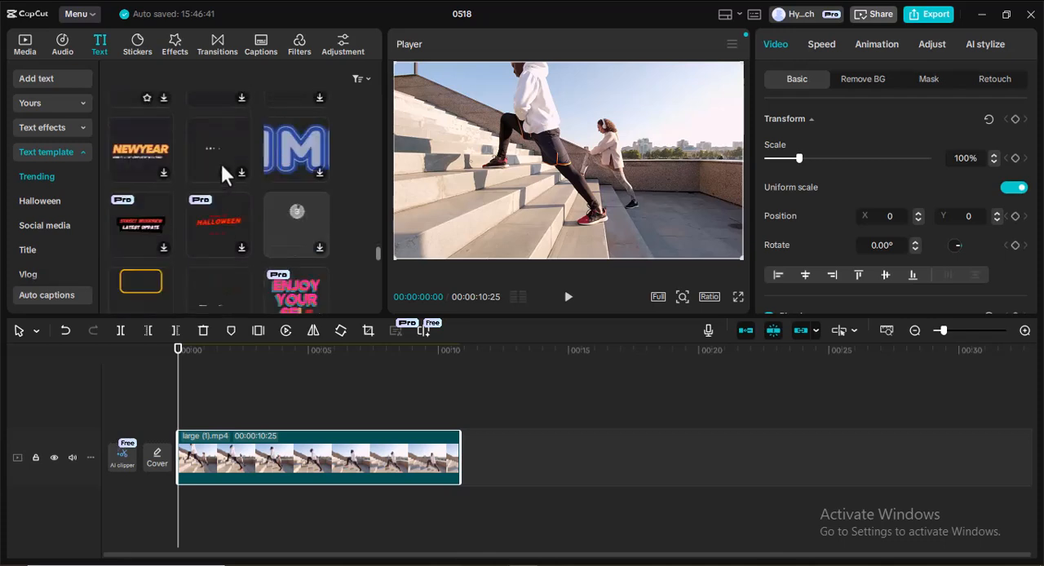
{"action": "scroll", "coordinate": [202, 155], "scroll_direction": "down", "scroll_amount": 5}
{"action": "scroll", "coordinate": [202, 154], "scroll_direction": "down", "scroll_amount": 5}
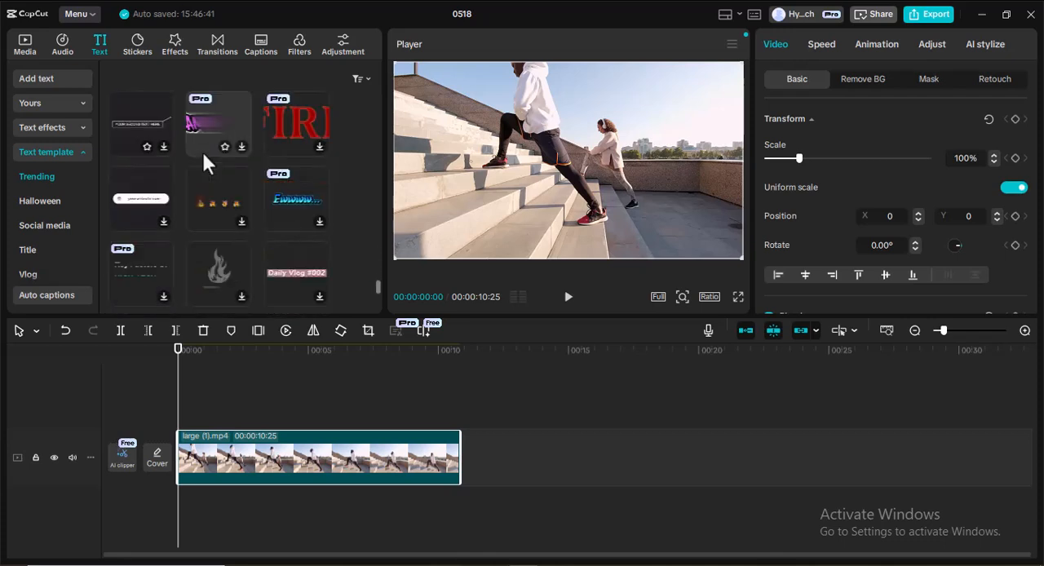
{"action": "scroll", "coordinate": [201, 150], "scroll_direction": "down", "scroll_amount": 5}
{"action": "scroll", "coordinate": [204, 214], "scroll_direction": "up", "scroll_amount": 3}
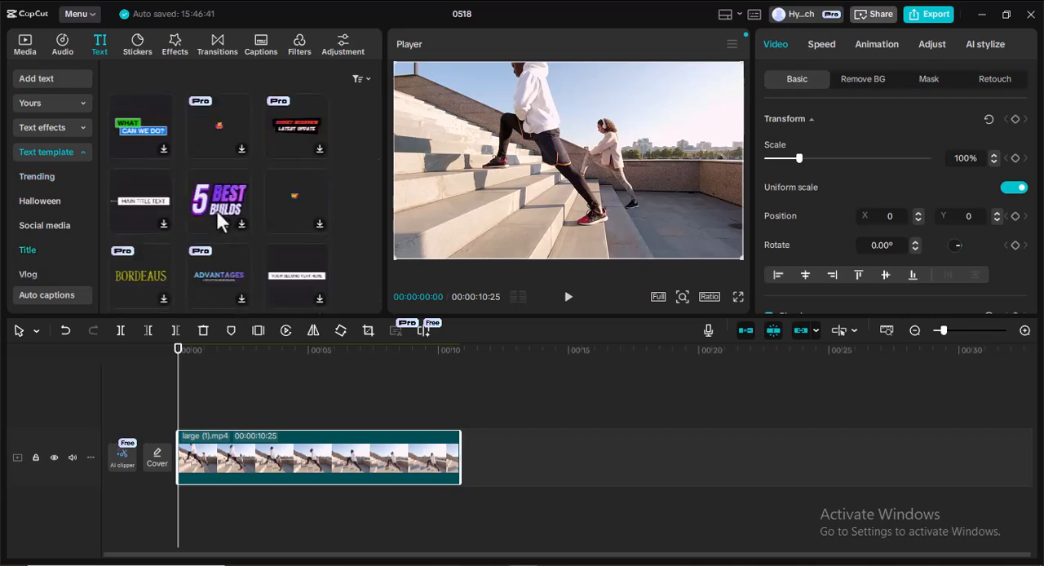
{"action": "left_click", "coordinate": [213, 199]}
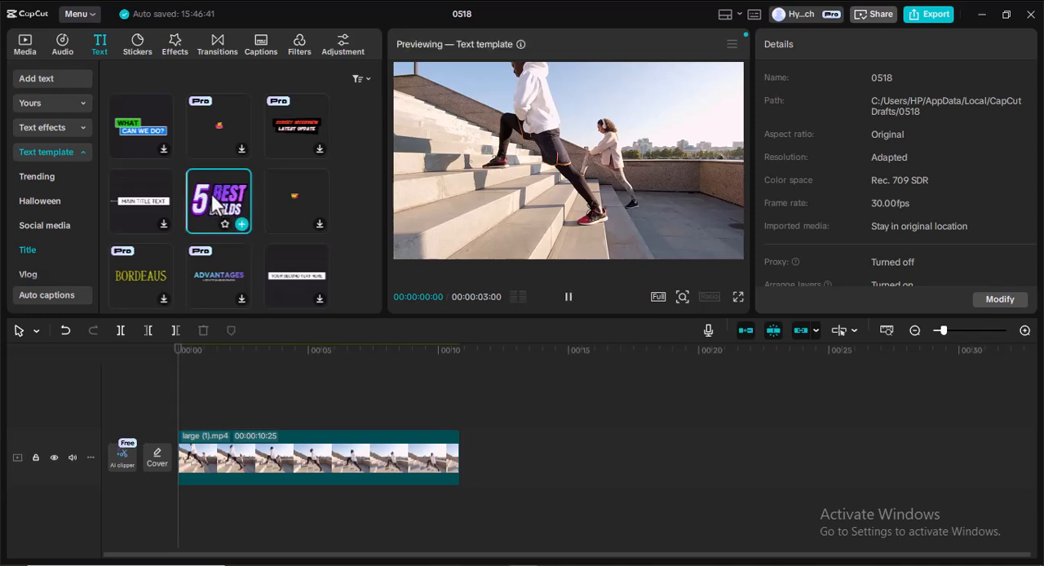
{"action": "left_click_drag", "start_coordinate": [212, 206], "coordinate": [200, 416]}
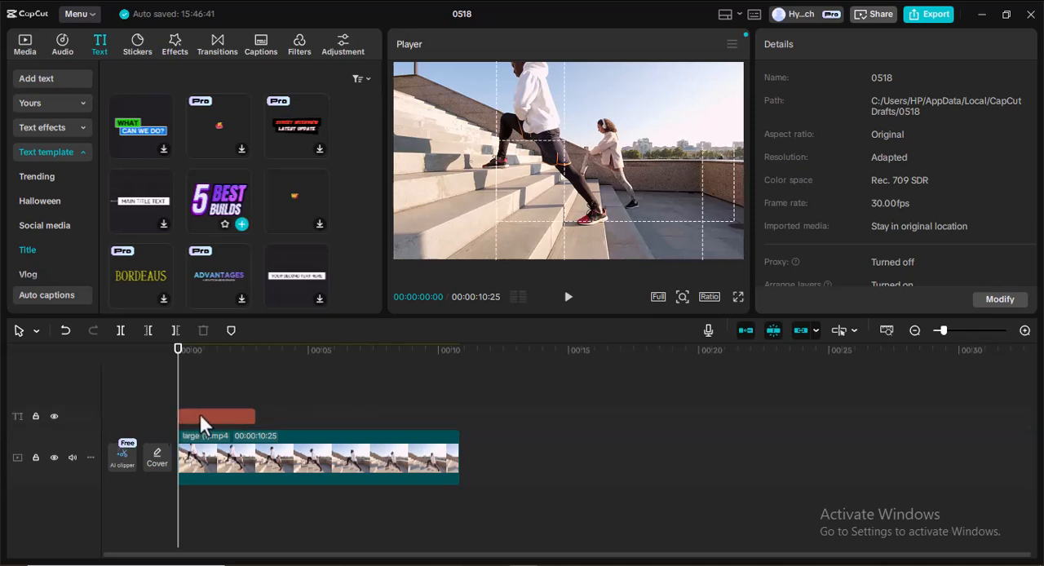
{"action": "left_click", "coordinate": [190, 346]}
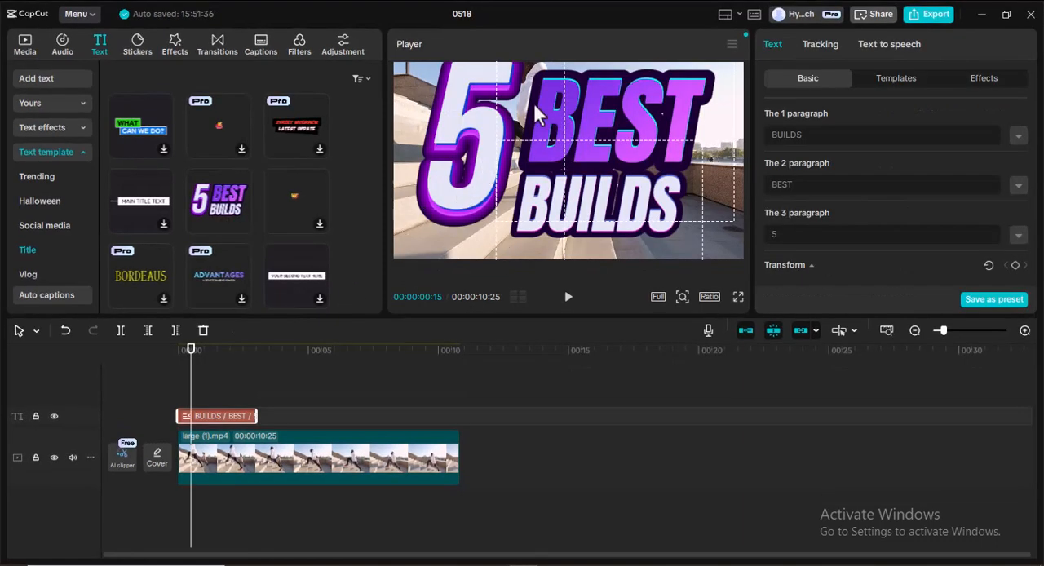
Replace BUILDS in the title's first paragraph with the copied script title, without the leading 5: "NEW NIKE KICKS YOU NEED NOW!".
{"action": "left_click", "coordinate": [563, 121]}
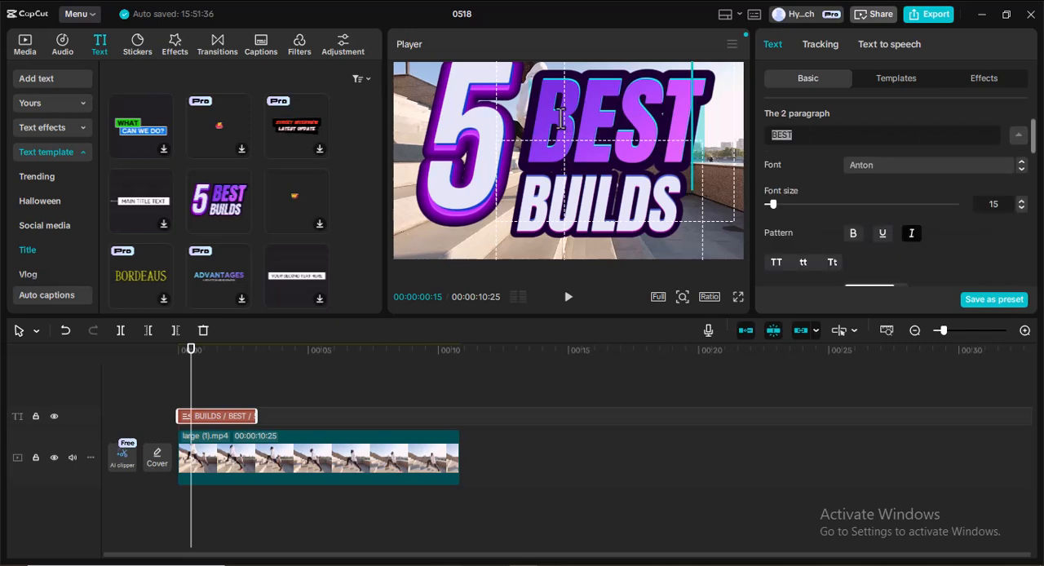
{"action": "double_click", "coordinate": [575, 109]}
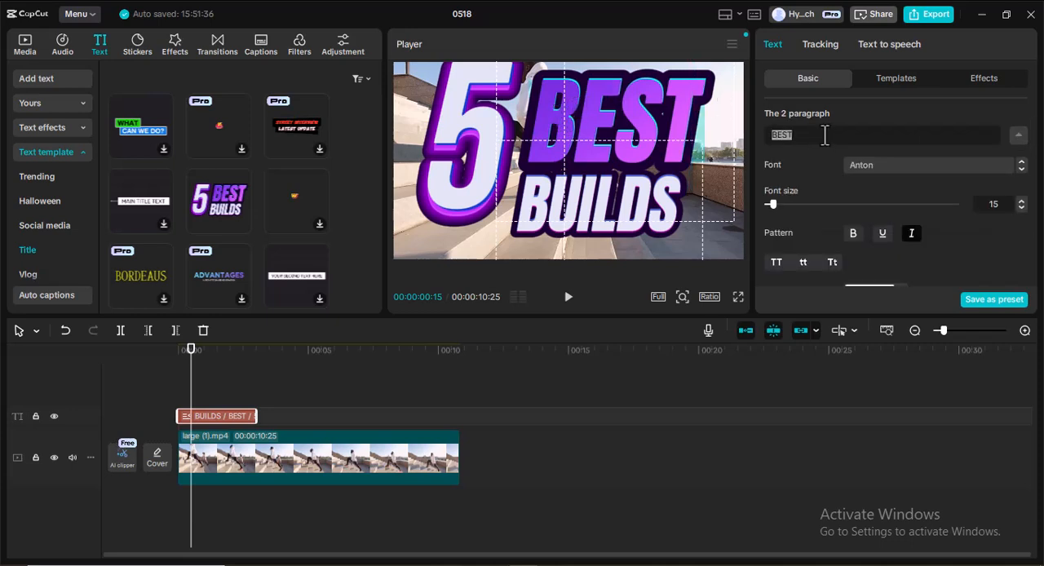
{"action": "scroll", "coordinate": [814, 135], "scroll_direction": "up", "scroll_amount": 1}
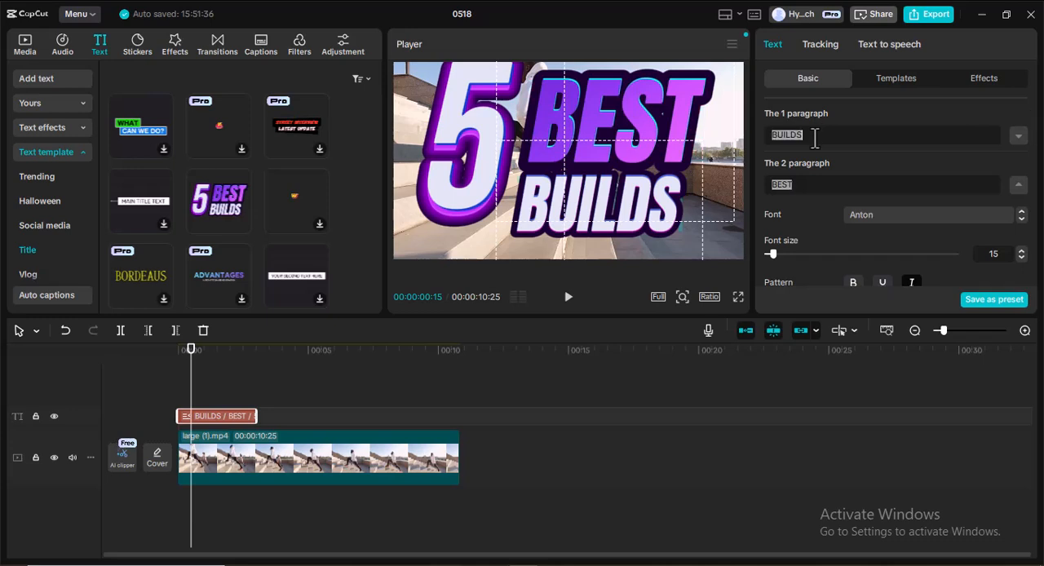
{"action": "key", "text": "ctrl+v"}
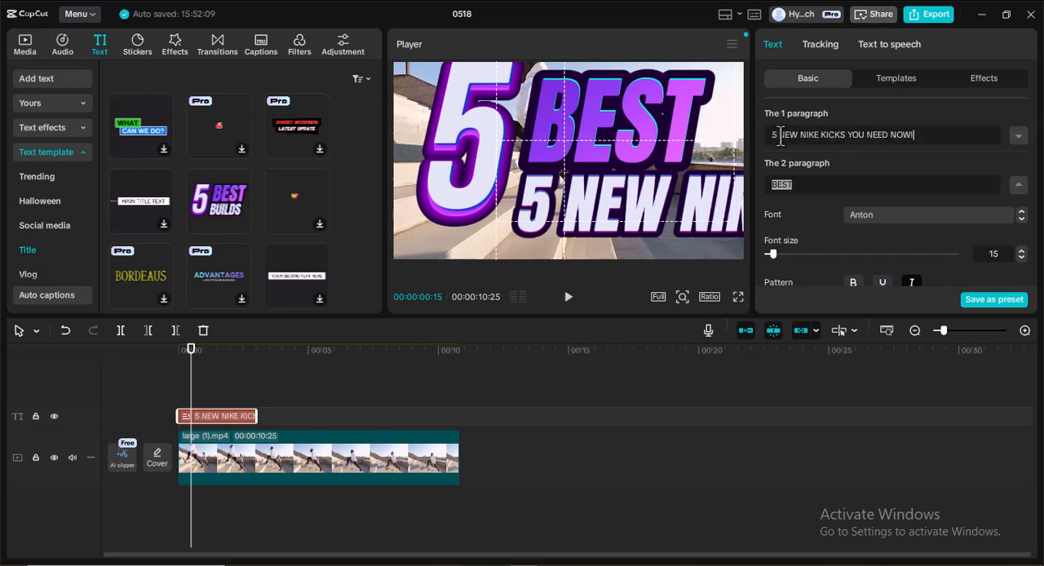
{"action": "left_click_drag", "start_coordinate": [779, 136], "coordinate": [755, 135]}
{"action": "key", "text": "BackSpace"}
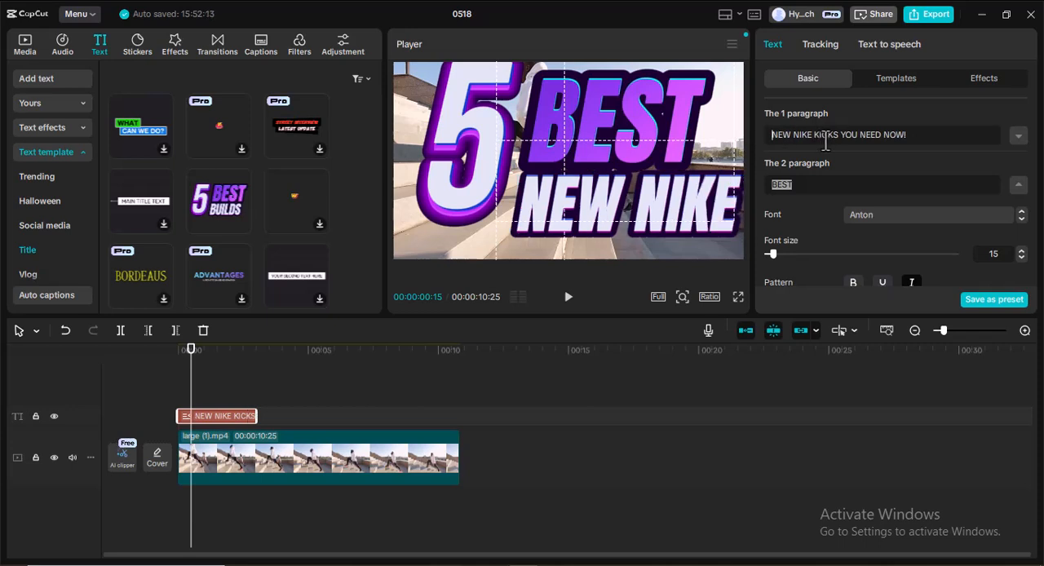
Move "YOU NEED NOW!" out of the first paragraph into the second paragraph, replacing BEST.
{"action": "left_click_drag", "start_coordinate": [838, 136], "coordinate": [921, 135]}
{"action": "key", "text": "ctrl+c"}
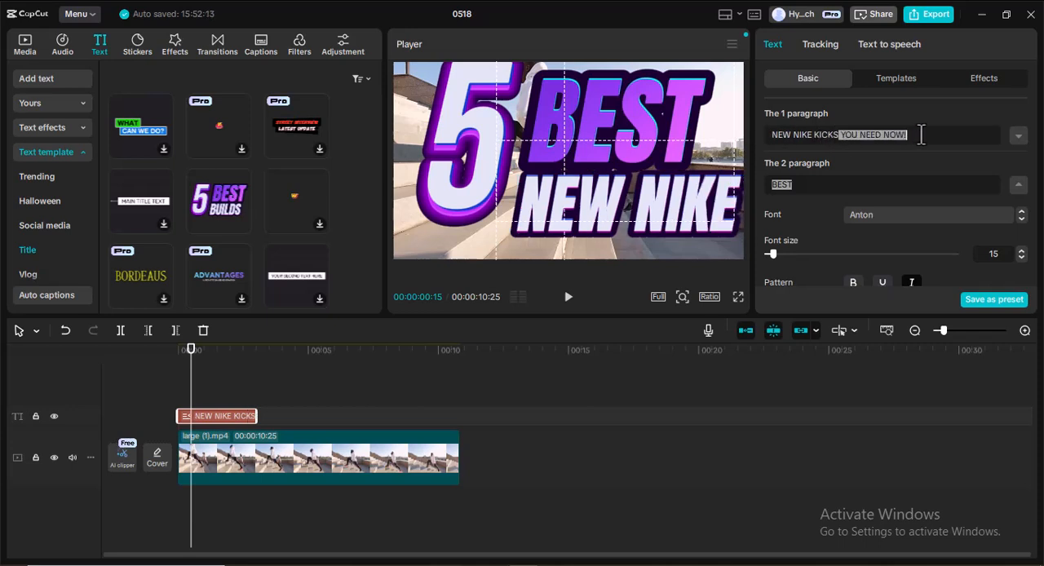
{"action": "key", "text": "BackSpace"}
{"action": "left_click", "coordinate": [801, 185]}
{"action": "key", "text": "ctrl+v"}
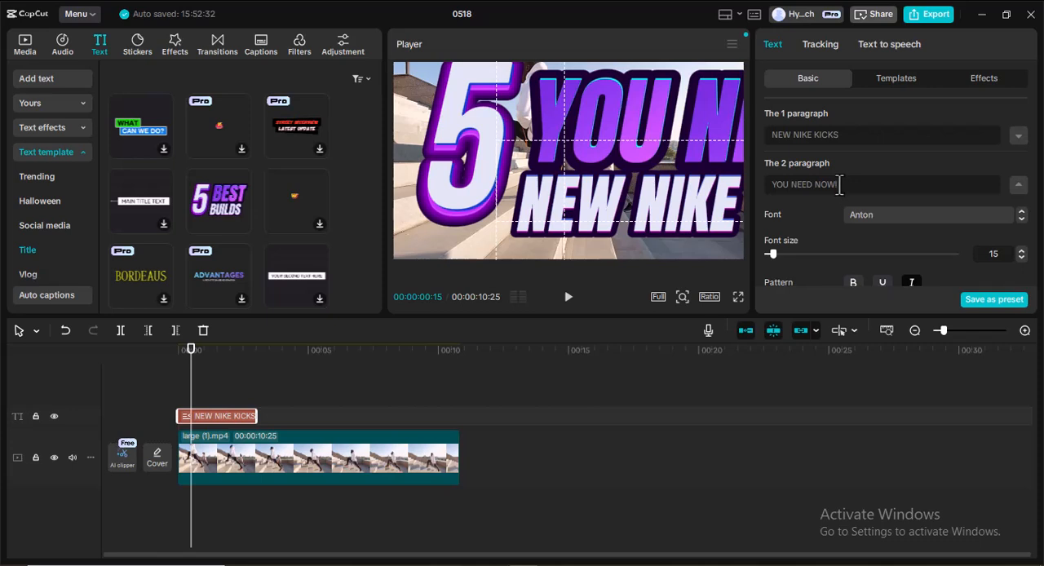
Reduce the font size of the title's second paragraph to 5.
{"action": "scroll", "coordinate": [848, 188], "scroll_direction": "down", "scroll_amount": 3}
{"action": "scroll", "coordinate": [865, 189], "scroll_direction": "up", "scroll_amount": 3}
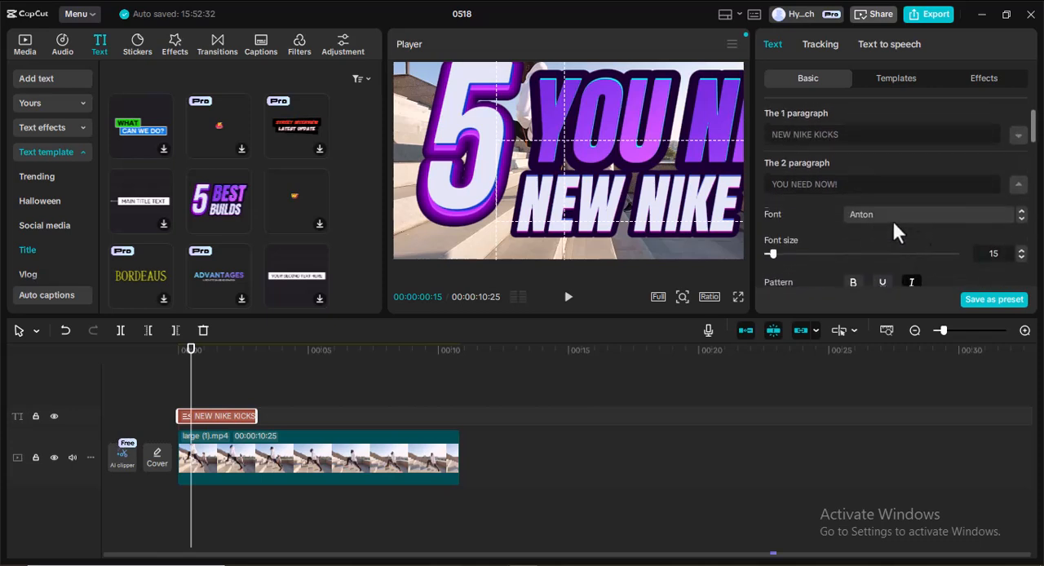
{"action": "left_click", "coordinate": [1021, 259]}
{"action": "left_click", "coordinate": [1021, 258]}
{"action": "left_click", "coordinate": [1021, 258]}
{"action": "left_click", "coordinate": [1021, 258]}
{"action": "left_click", "coordinate": [1021, 259]}
{"action": "left_click", "coordinate": [1022, 258]}
{"action": "left_click", "coordinate": [1022, 259]}
{"action": "left_click", "coordinate": [1021, 259]}
{"action": "left_click", "coordinate": [1021, 258]}
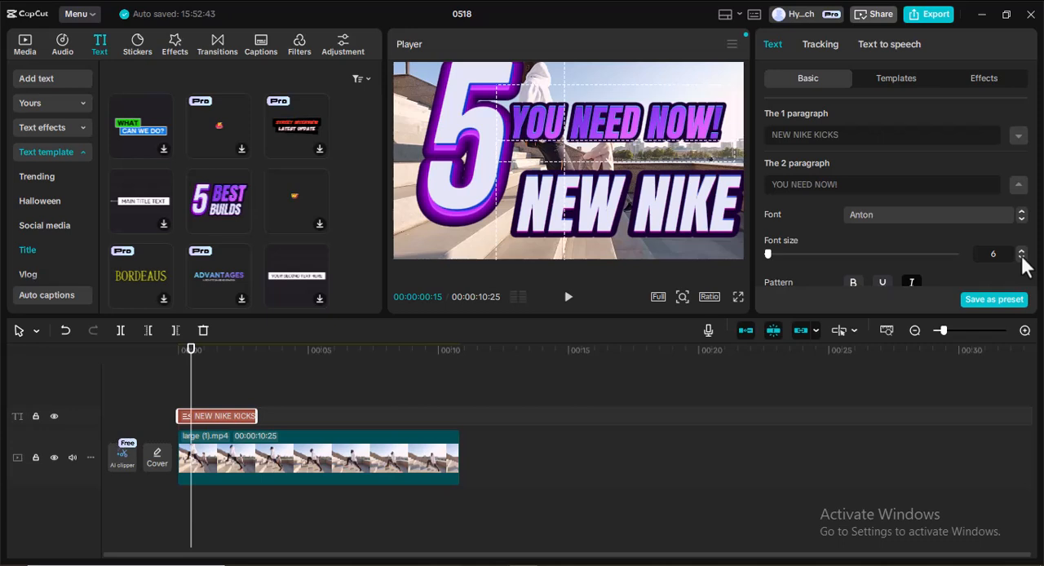
{"action": "left_click", "coordinate": [1021, 258]}
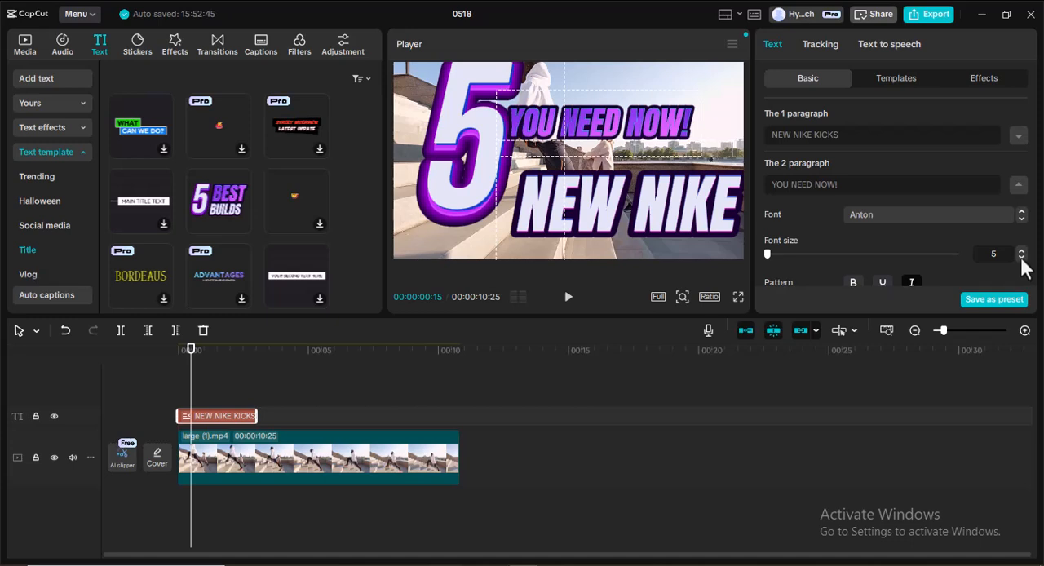
{"action": "left_click", "coordinate": [1021, 252]}
{"action": "left_click", "coordinate": [1022, 260]}
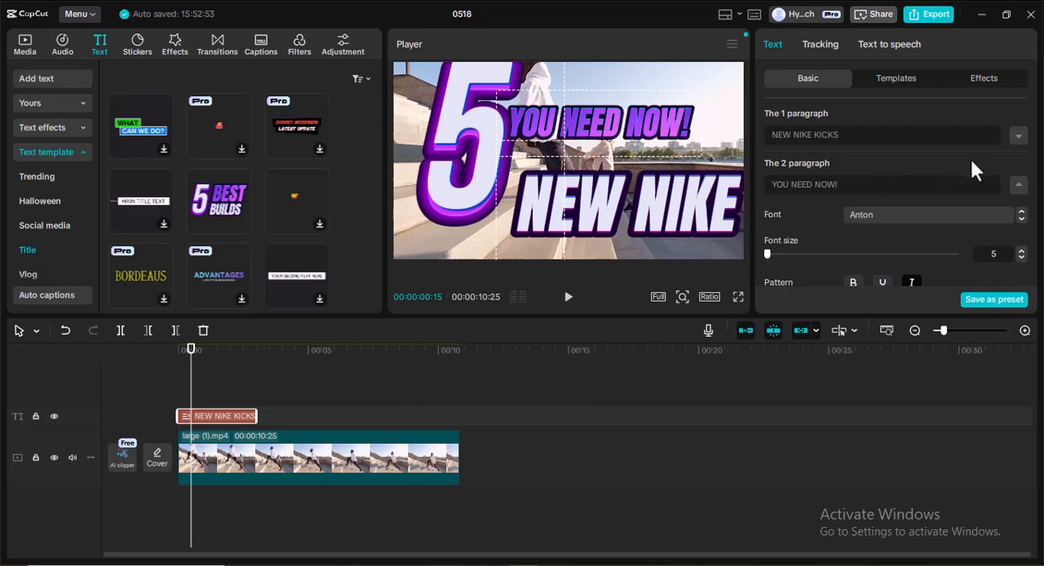
{"action": "left_click", "coordinate": [1018, 187]}
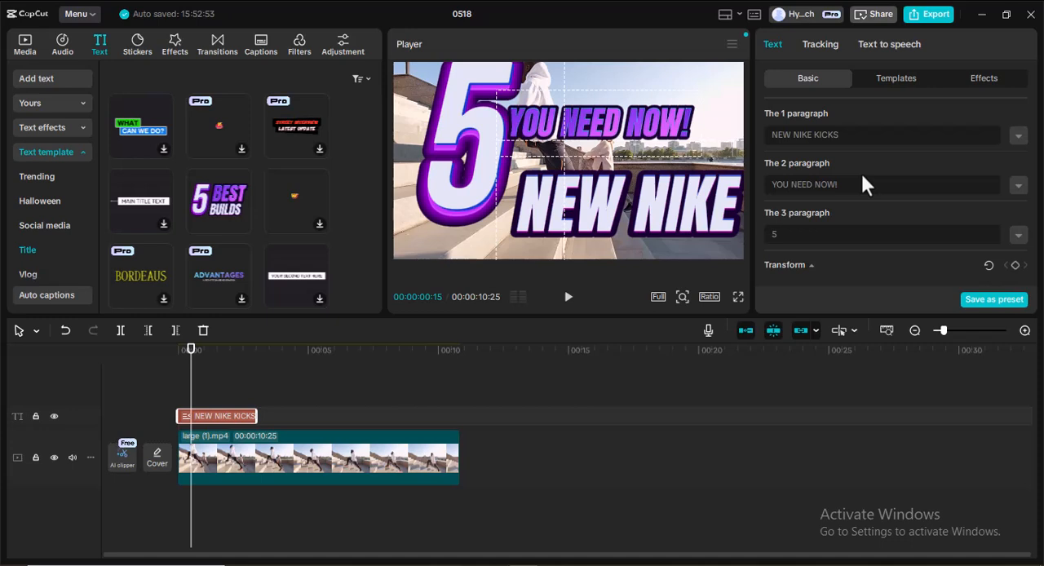
{"action": "left_click", "coordinate": [1017, 187]}
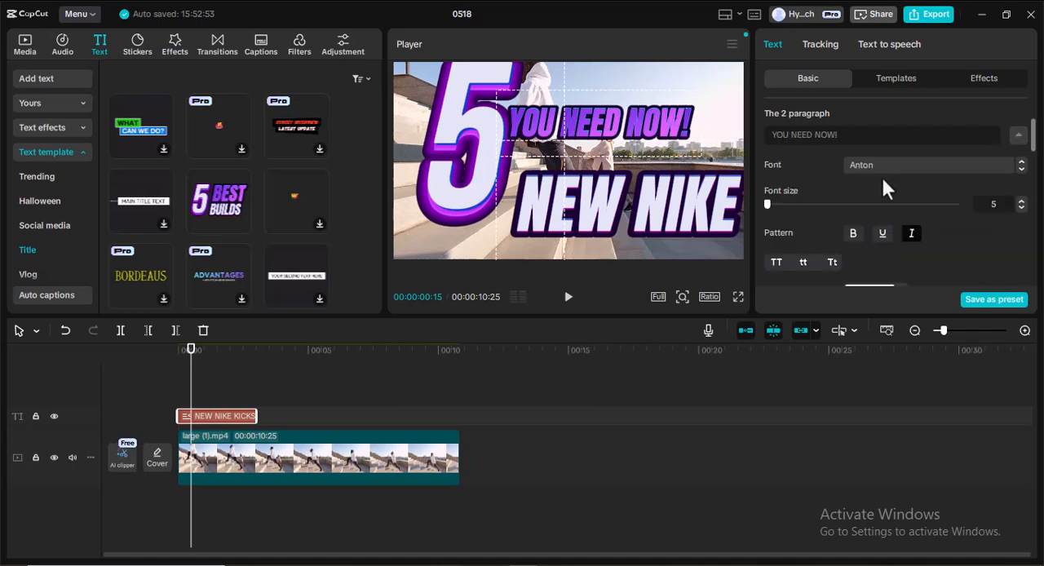
{"action": "left_click", "coordinate": [1018, 134]}
{"action": "scroll", "coordinate": [969, 151], "scroll_direction": "up", "scroll_amount": 1}
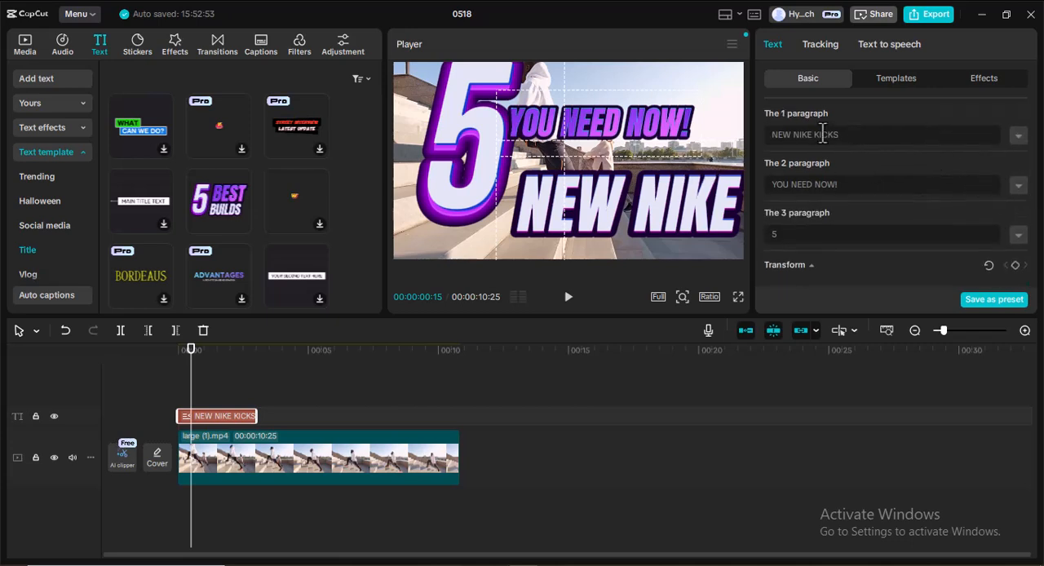
Swap the two text lines so the first paragraph reads "YOU NEED NOW!" and the second reads "NEW NIKE KICKS".
{"action": "left_click_drag", "start_coordinate": [837, 135], "coordinate": [762, 133]}
{"action": "key", "text": "ctrl+c"}
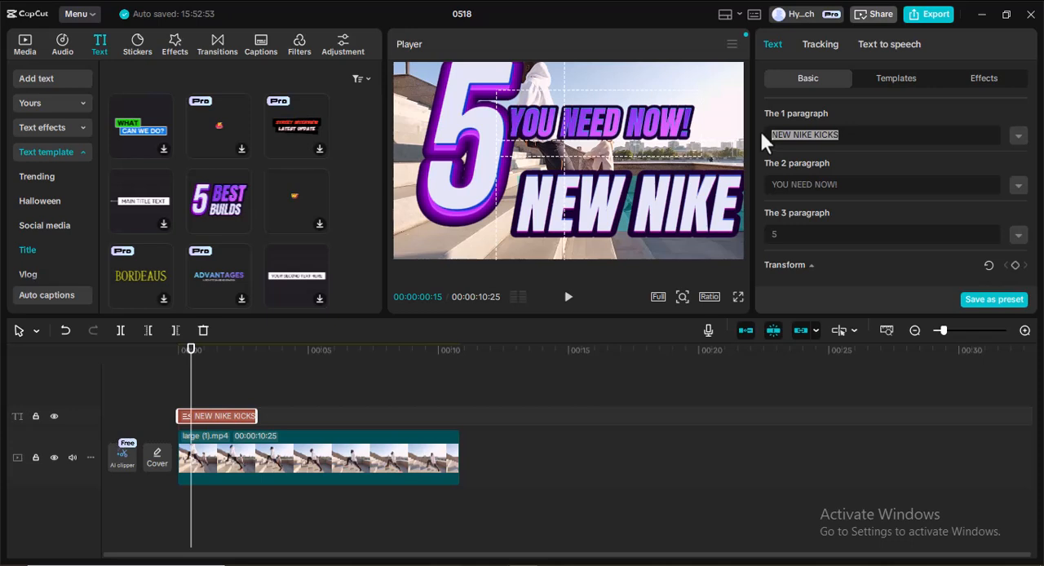
{"action": "key", "text": "BackSpace"}
{"action": "left_click", "coordinate": [868, 184]}
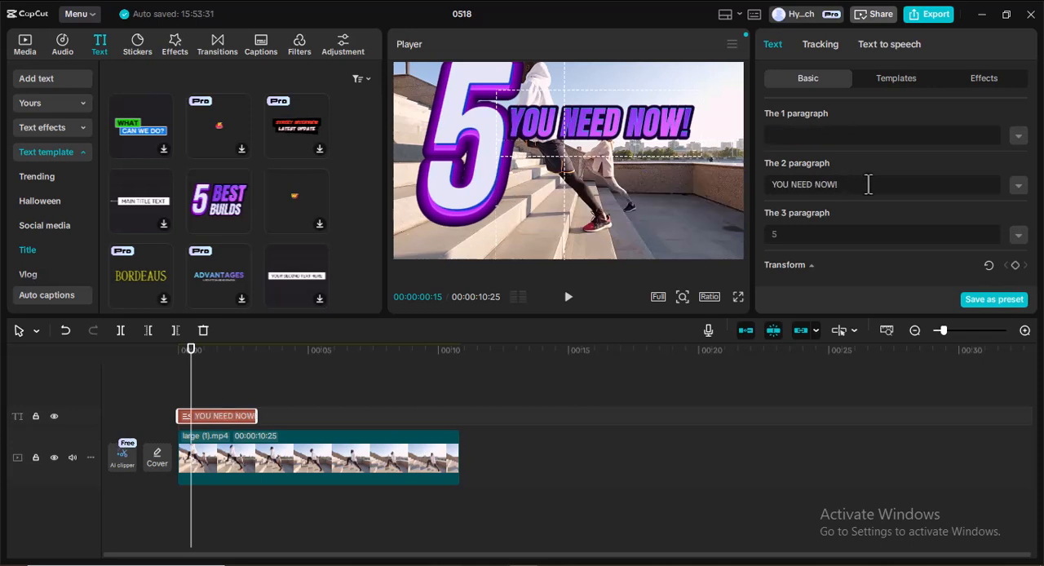
{"action": "key", "text": "ctrl+v"}
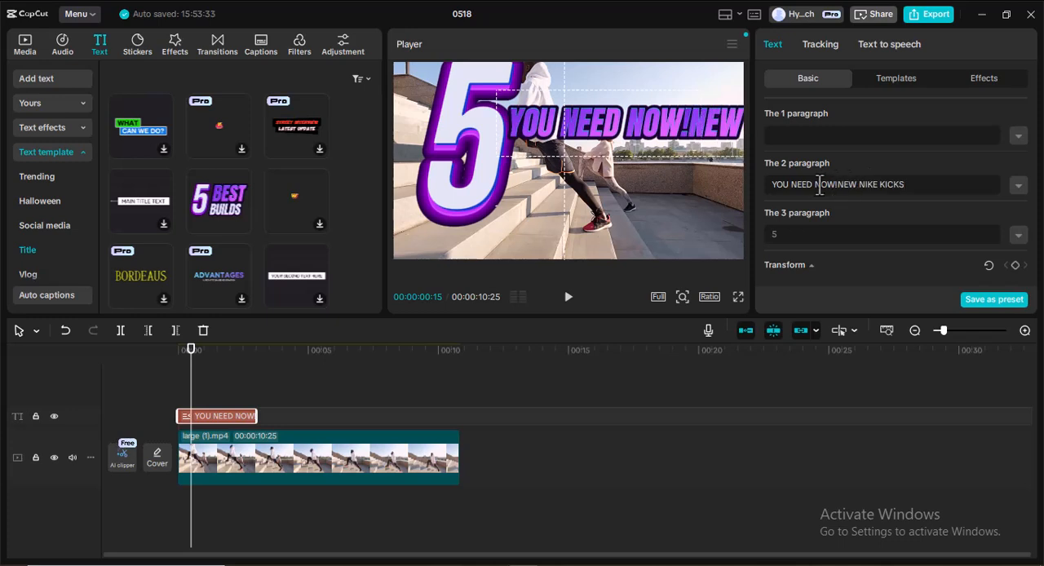
{"action": "left_click_drag", "start_coordinate": [838, 185], "coordinate": [764, 193]}
{"action": "key", "text": "ctrl+c"}
{"action": "key", "text": "BackSpace"}
{"action": "left_click", "coordinate": [806, 135]}
{"action": "key", "text": "ctrl+v"}
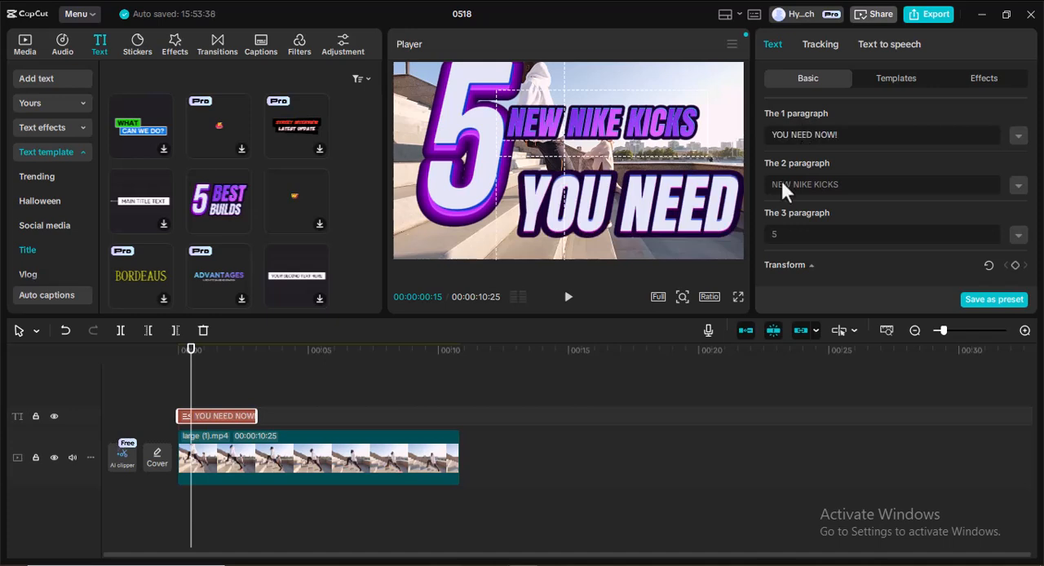
Reduce the font size of the first paragraph, "YOU NEED NOW!", to 8.
{"action": "left_click", "coordinate": [1018, 137]}
{"action": "double_click", "coordinate": [1021, 208]}
{"action": "left_click", "coordinate": [1021, 208]}
{"action": "left_click", "coordinate": [1021, 208]}
{"action": "double_click", "coordinate": [1021, 208]}
{"action": "left_click", "coordinate": [1021, 208]}
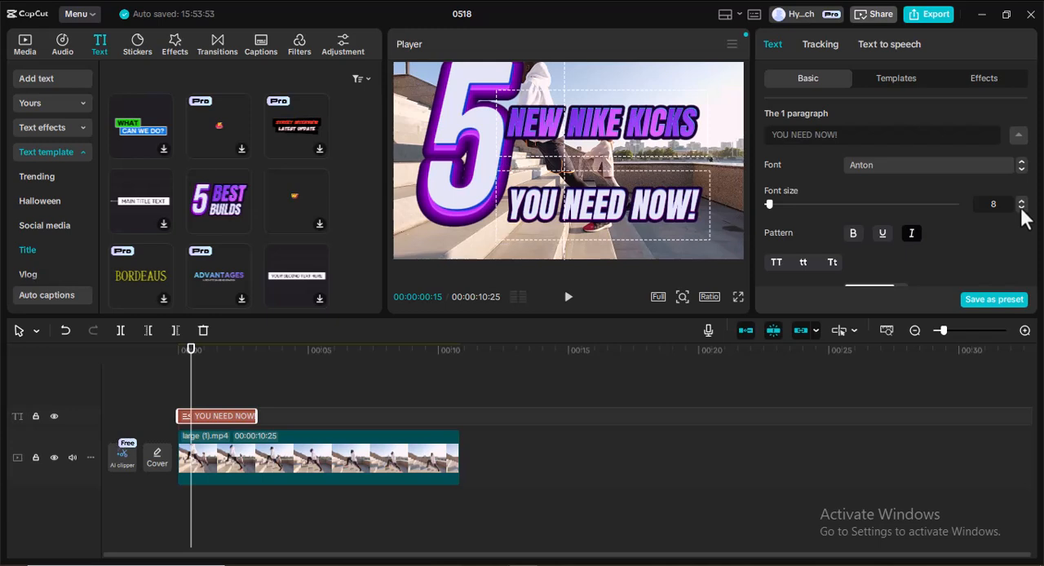
{"action": "left_click", "coordinate": [1021, 208]}
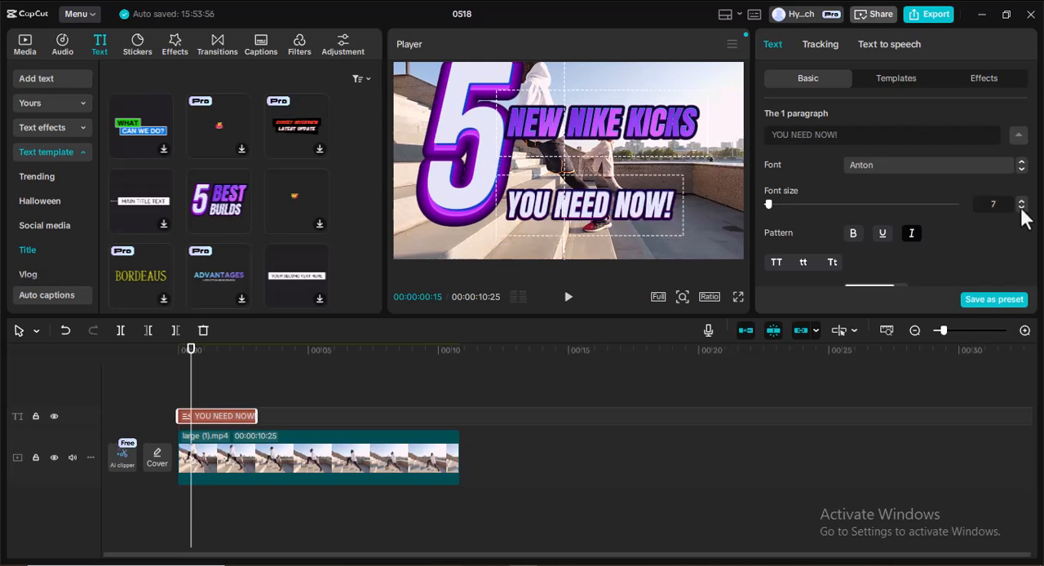
{"action": "left_click", "coordinate": [1021, 200]}
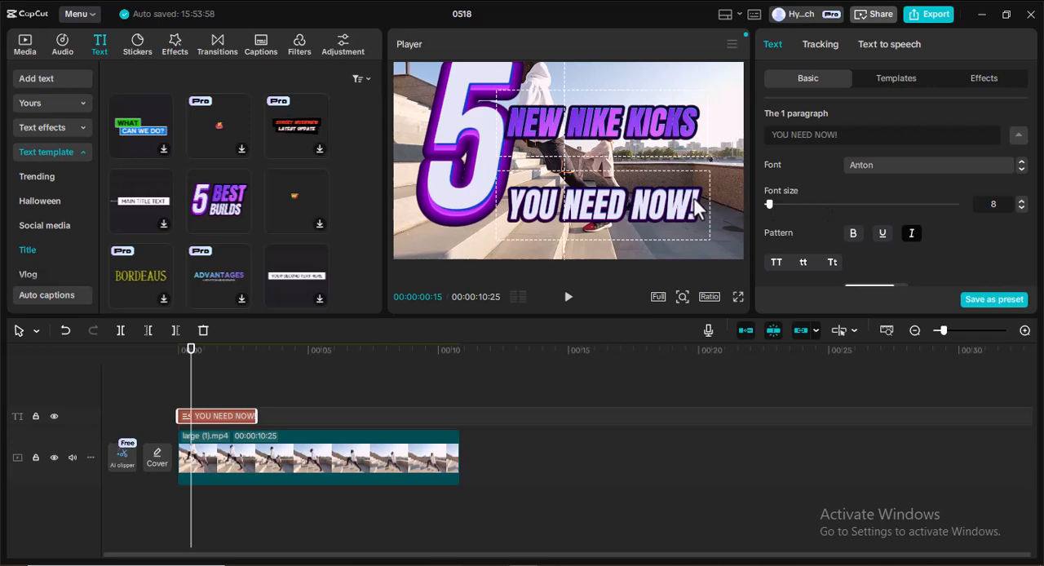
Move the whole title slightly upward in the video frame and close the first paragraph's font settings.
{"action": "left_click_drag", "start_coordinate": [603, 211], "coordinate": [605, 195]}
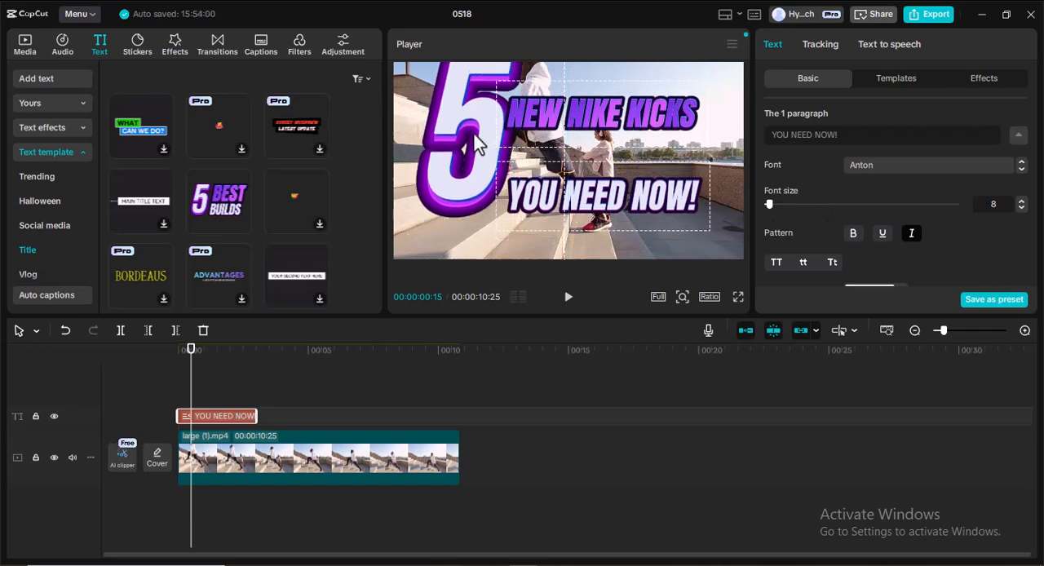
{"action": "left_click", "coordinate": [1017, 136]}
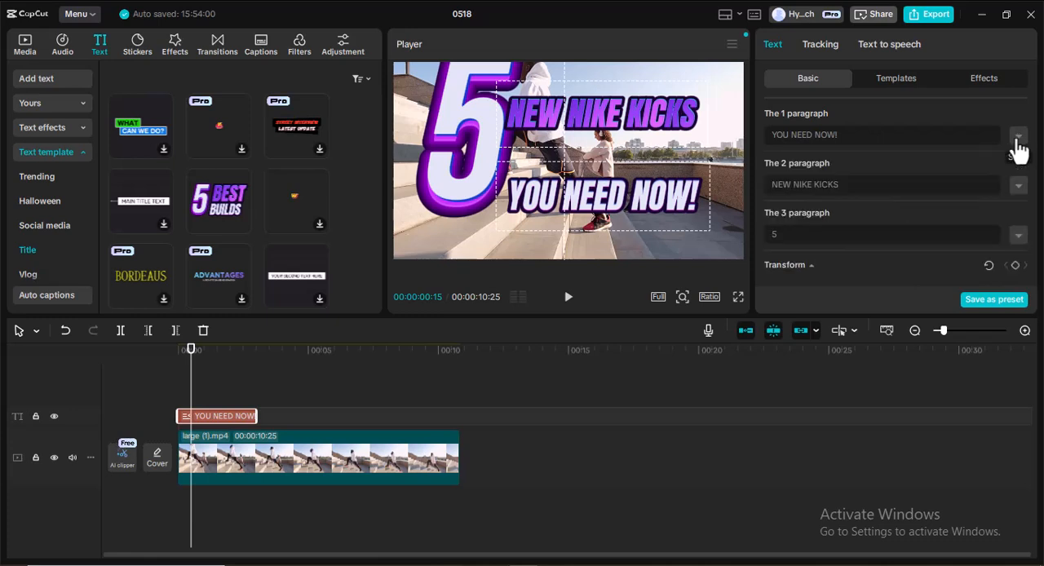
{"action": "scroll", "coordinate": [987, 176], "scroll_direction": "down", "scroll_amount": 2}
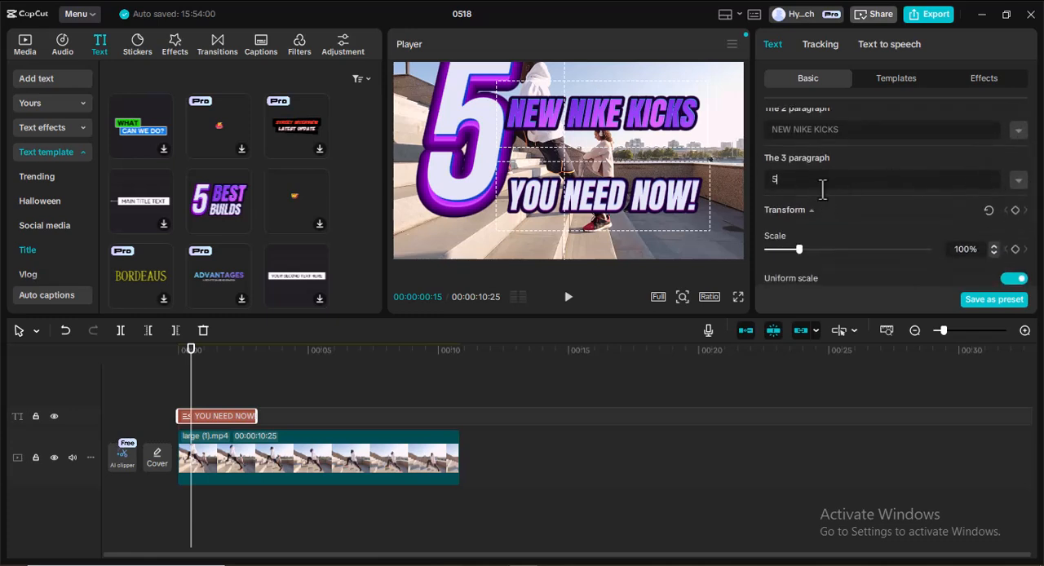
Reduce the font size of the title's third paragraph, "5", to 8.
{"action": "left_click", "coordinate": [1018, 180]}
{"action": "scroll", "coordinate": [979, 192], "scroll_direction": "down", "scroll_amount": 2}
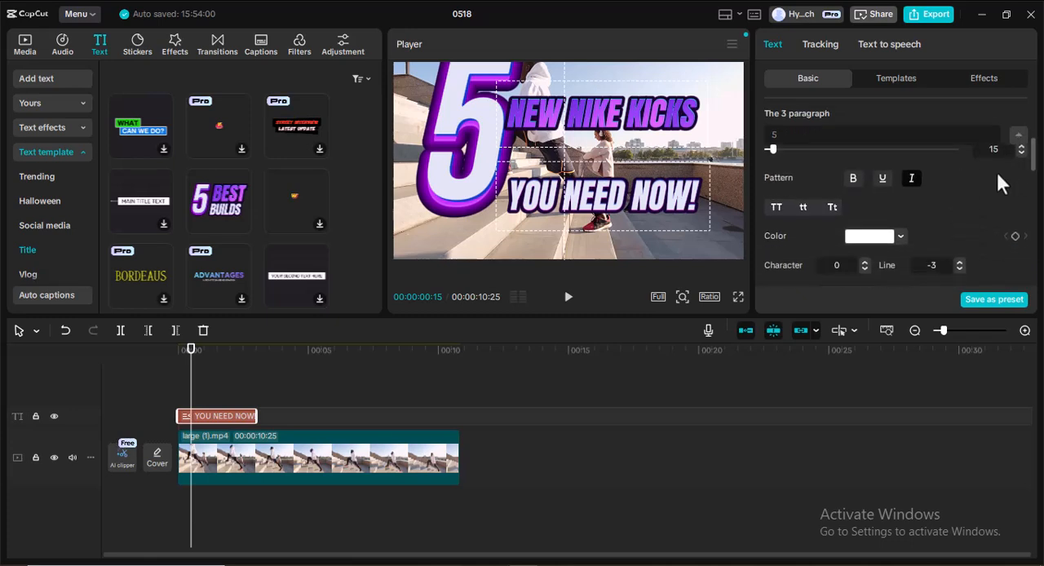
{"action": "scroll", "coordinate": [1016, 204], "scroll_direction": "up", "scroll_amount": 2}
{"action": "left_click", "coordinate": [1021, 208]}
{"action": "left_click", "coordinate": [1020, 208]}
{"action": "left_click", "coordinate": [1020, 208]}
{"action": "left_click", "coordinate": [1021, 208]}
{"action": "left_click", "coordinate": [1021, 208]}
{"action": "left_click", "coordinate": [1021, 208]}
{"action": "left_click", "coordinate": [1020, 208]}
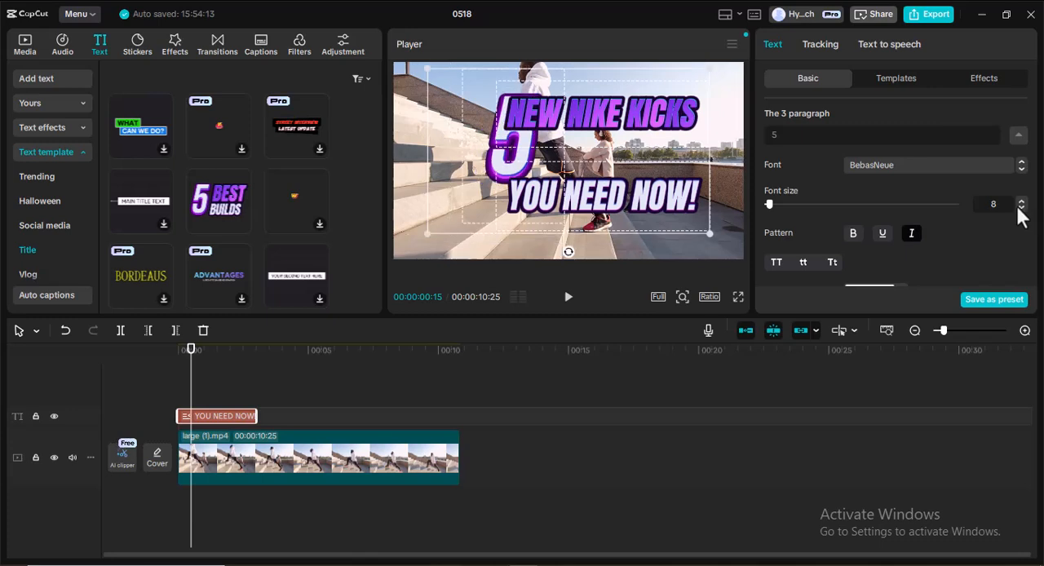
Scale down the whole title within the video frame and separate it into individual text clips.
{"action": "double_click", "coordinate": [504, 166]}
{"action": "left_click", "coordinate": [509, 165]}
{"action": "scroll", "coordinate": [948, 214], "scroll_direction": "down", "scroll_amount": 5}
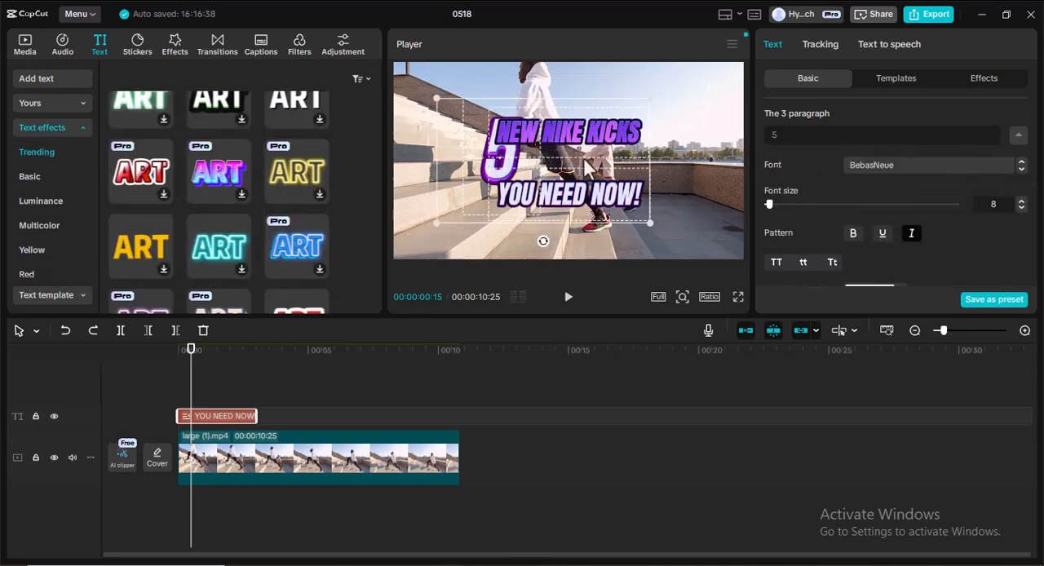
{"action": "right_click", "coordinate": [219, 414]}
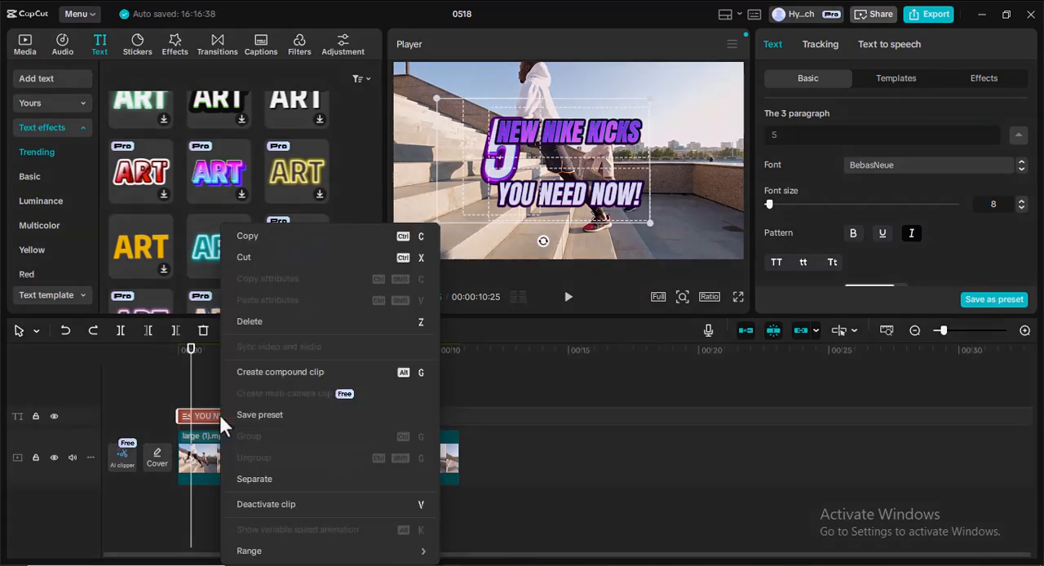
{"action": "left_click", "coordinate": [284, 480]}
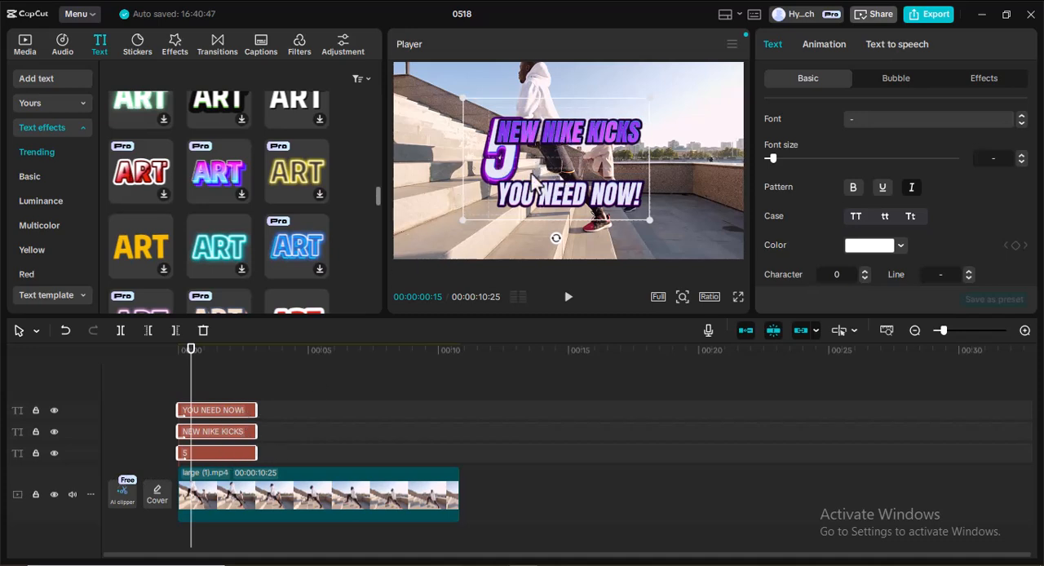
Select only the "5" text clip and, with the playhead at 00:00:01:17, move the number left and slightly down, clear of the two text lines.
{"action": "left_click", "coordinate": [364, 407]}
{"action": "left_click", "coordinate": [233, 457]}
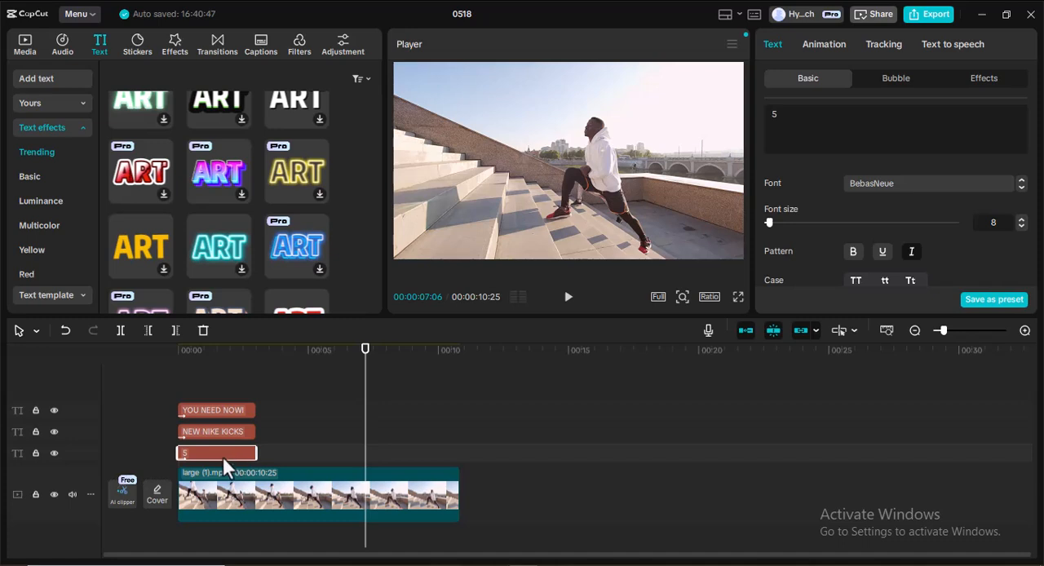
{"action": "left_click_drag", "start_coordinate": [365, 379], "coordinate": [218, 381]}
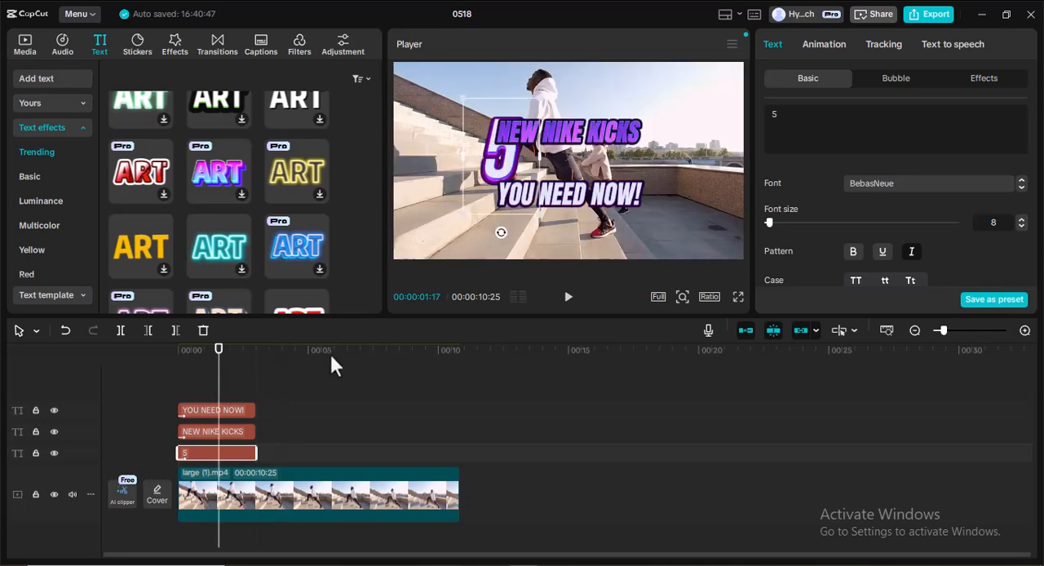
{"action": "left_click_drag", "start_coordinate": [501, 159], "coordinate": [480, 171]}
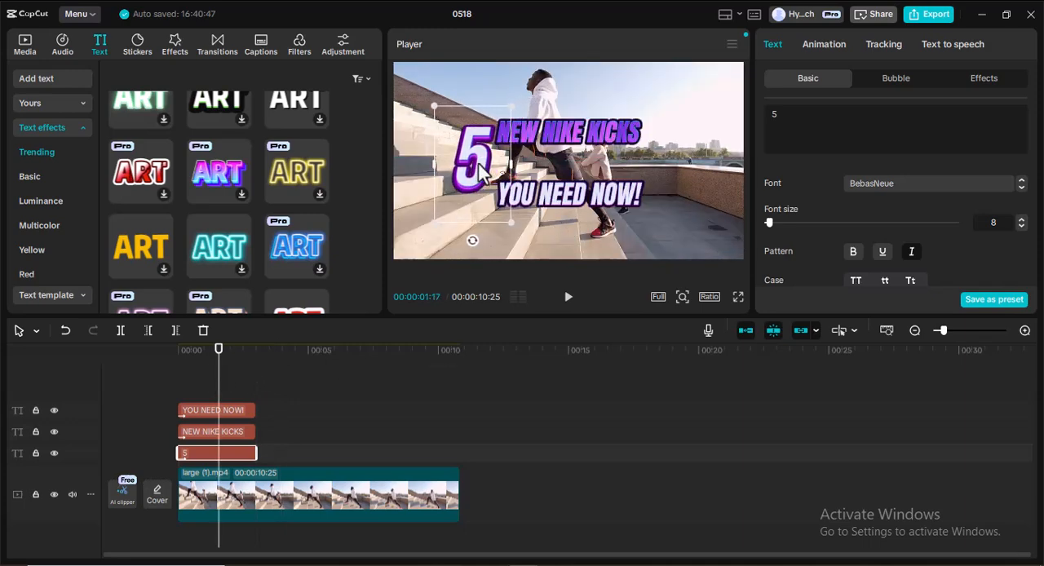
Bring the "NEW NIKE KICKS" and "YOU NEED NOW!" lines closer together and align the "5" directly beside them.
{"action": "left_click", "coordinate": [572, 140]}
{"action": "left_click_drag", "start_coordinate": [573, 141], "coordinate": [584, 146]}
{"action": "left_click_drag", "start_coordinate": [571, 196], "coordinate": [580, 192]}
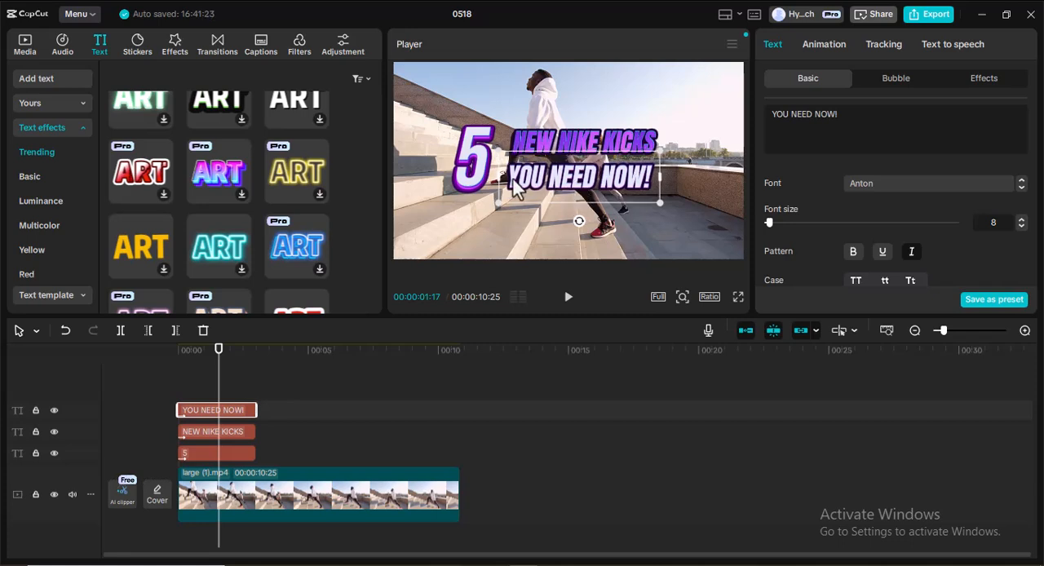
{"action": "left_click_drag", "start_coordinate": [479, 182], "coordinate": [485, 174]}
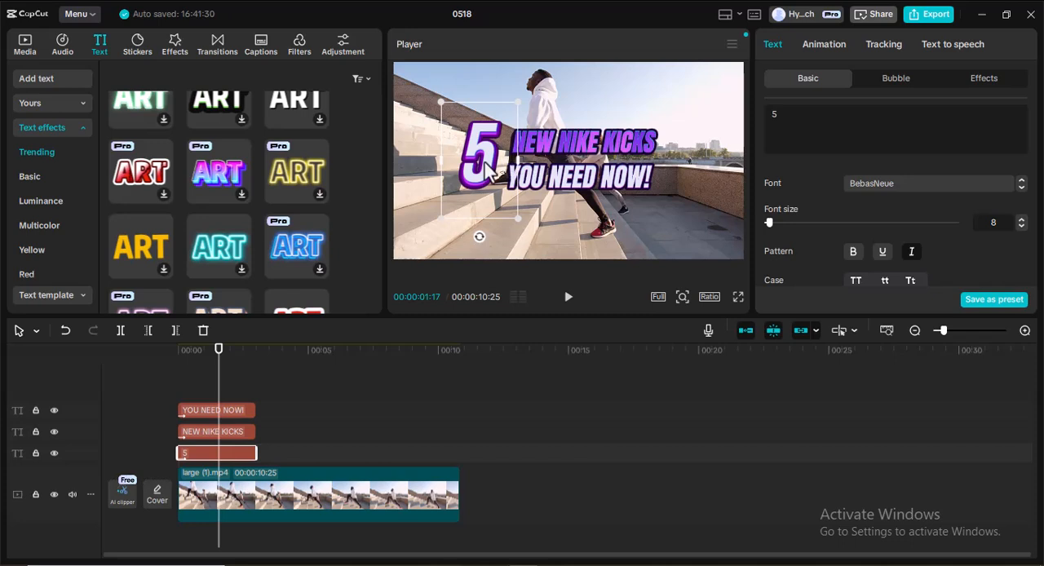
{"action": "left_click_drag", "start_coordinate": [493, 151], "coordinate": [493, 155]}
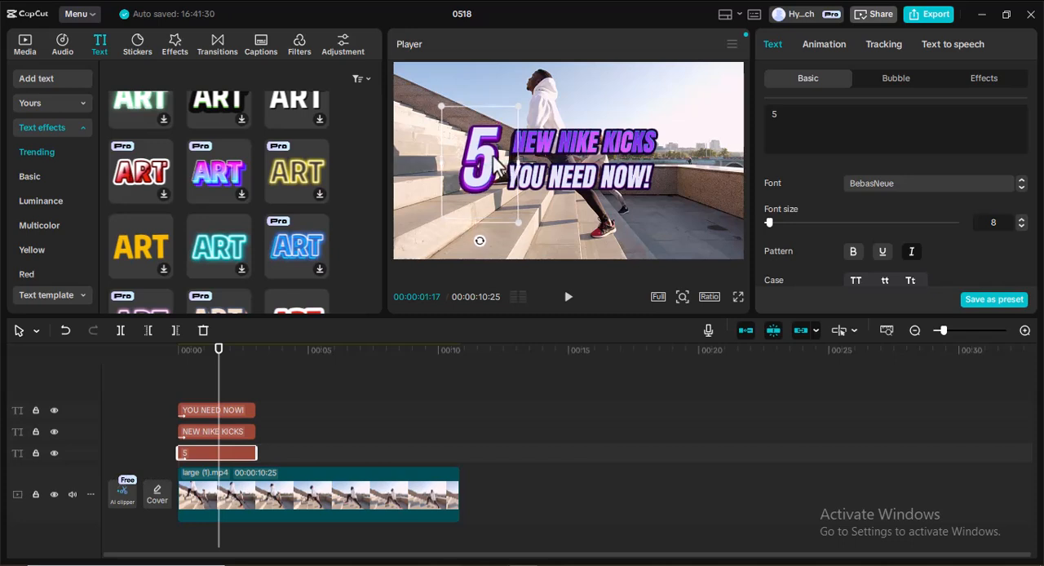
Play the video from the beginning to check the title's entrance animation.
{"action": "key", "text": "Home"}
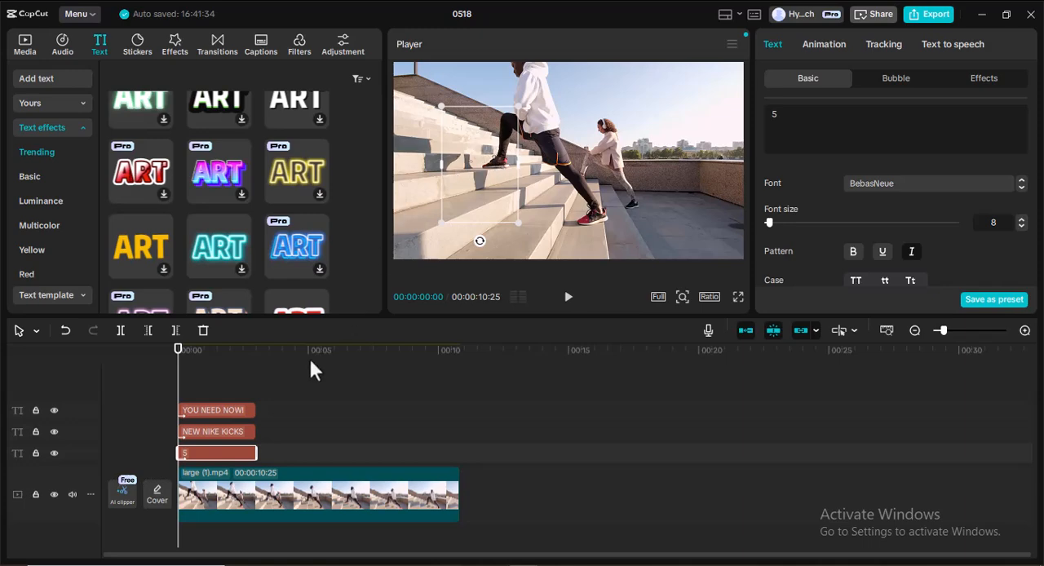
{"action": "mouse_move", "coordinate": [179, 383]}
{"action": "left_mouse_down"}
{"action": "mouse_move", "coordinate": [241, 396]}
{"action": "mouse_move", "coordinate": [164, 375]}
{"action": "left_mouse_up"}
{"action": "left_click", "coordinate": [568, 298]}
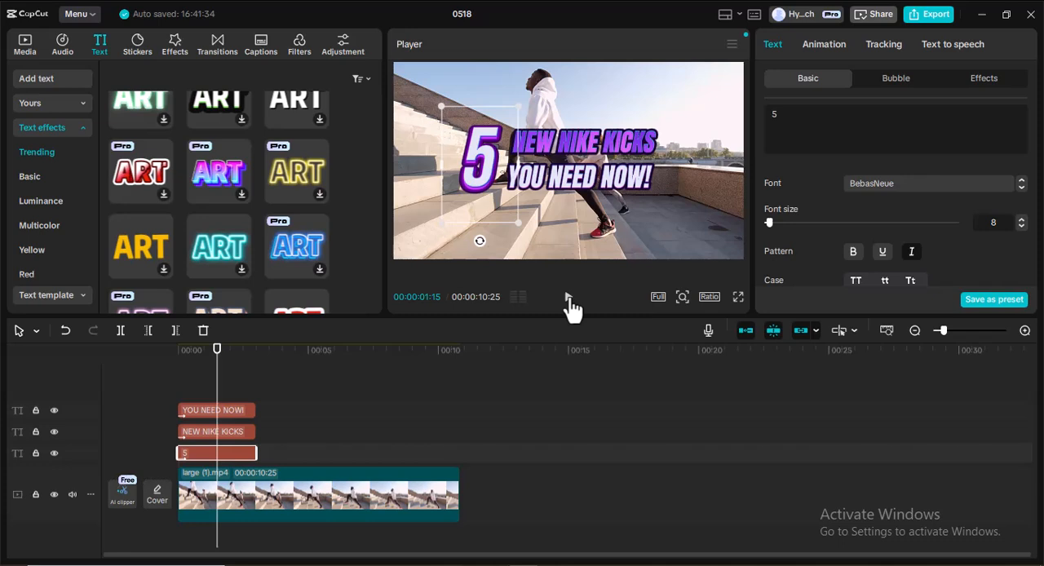
{"action": "left_click", "coordinate": [181, 418]}
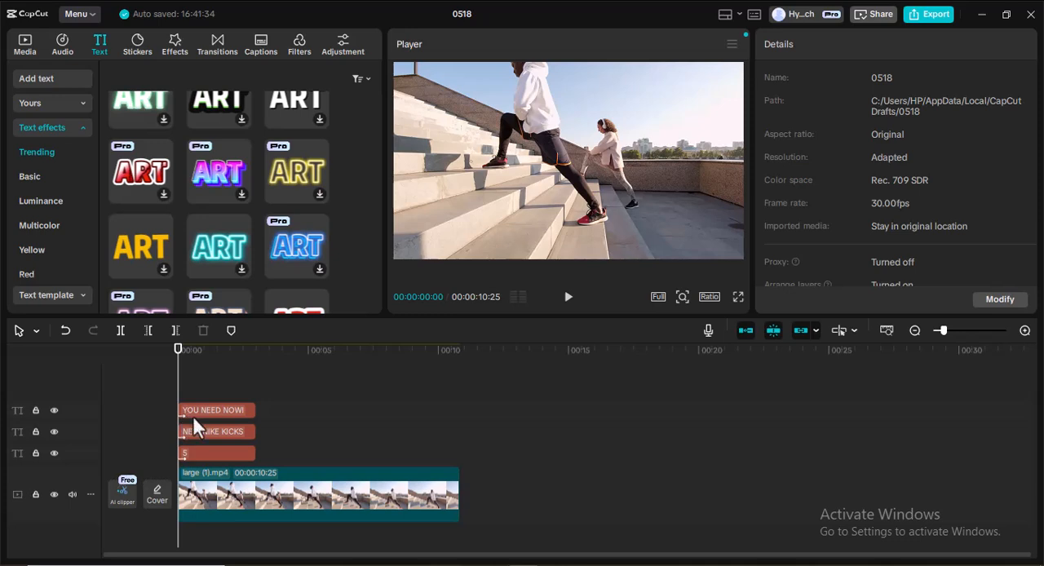
Set the entrance animation duration of the "5" text clip to 1.0 s and preview it from the start.
{"action": "left_click", "coordinate": [212, 454]}
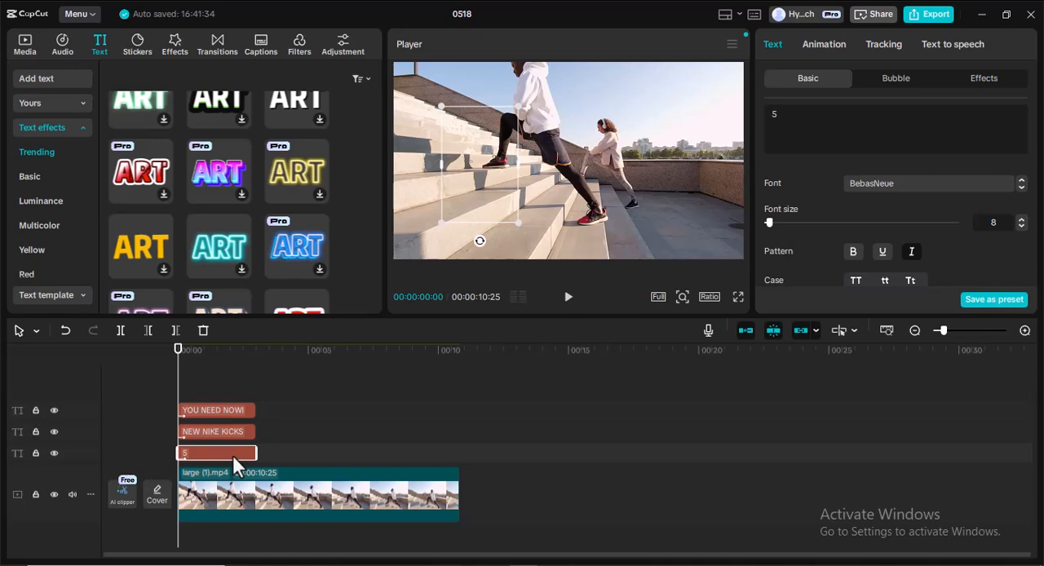
{"action": "left_click", "coordinate": [564, 304]}
{"action": "left_click", "coordinate": [567, 302]}
{"action": "left_click_drag", "start_coordinate": [213, 391], "coordinate": [177, 391]}
{"action": "left_click", "coordinate": [823, 45]}
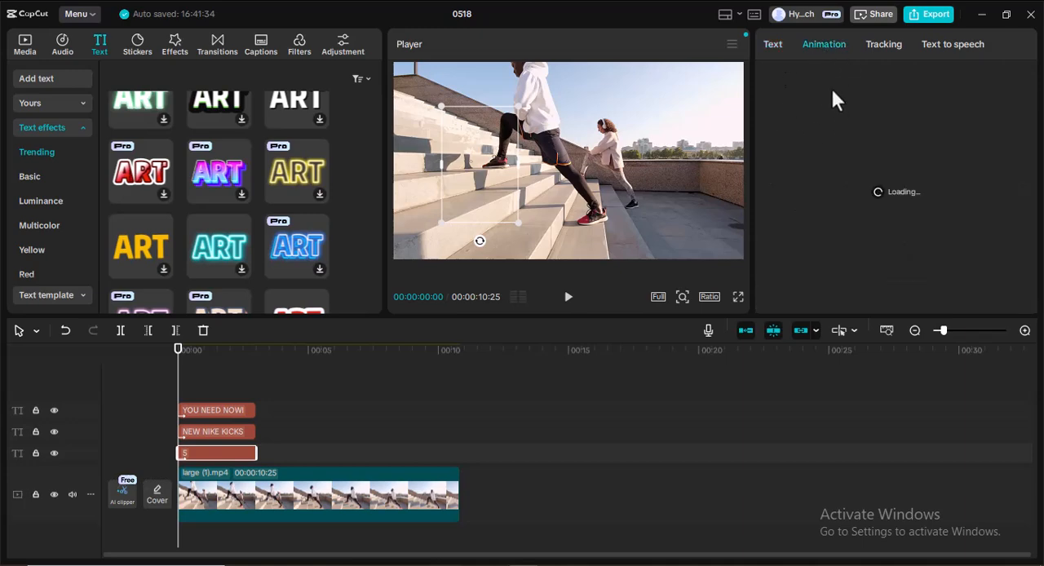
{"action": "left_click", "coordinate": [859, 297]}
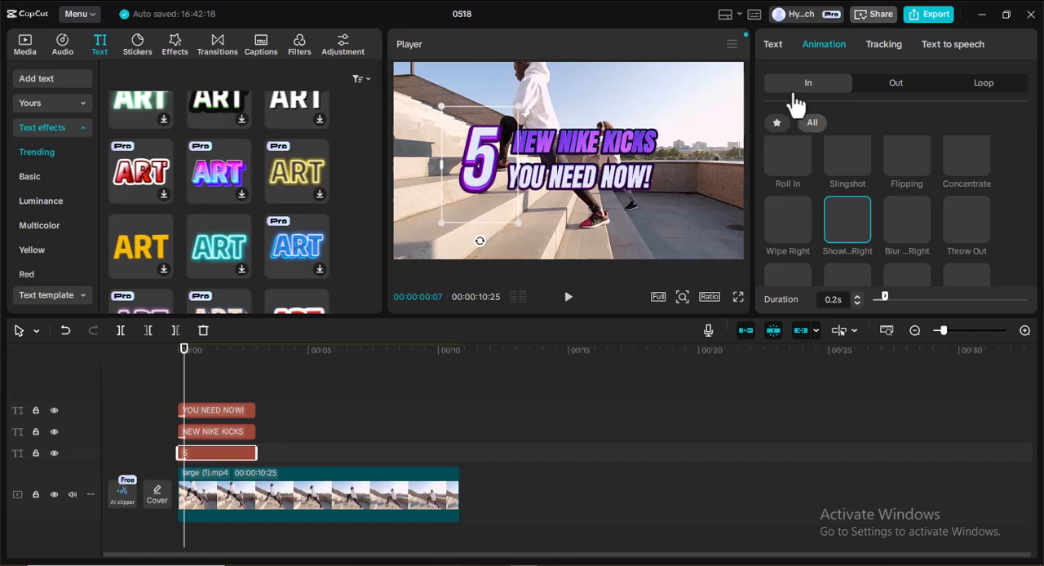
{"action": "left_click_drag", "start_coordinate": [885, 297], "coordinate": [919, 294]}
{"action": "left_click_drag", "start_coordinate": [921, 297], "coordinate": [925, 297]}
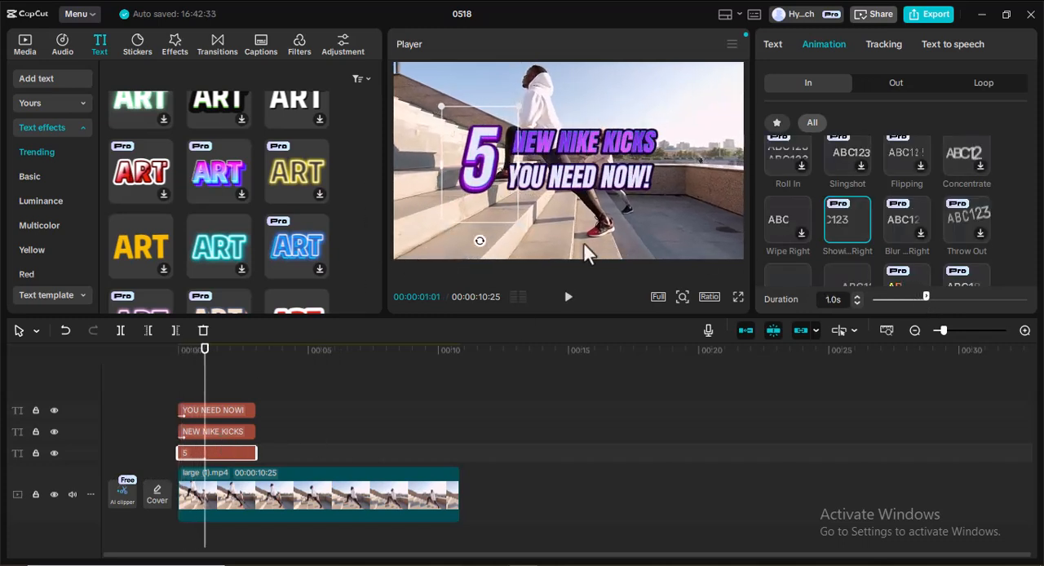
{"action": "left_click_drag", "start_coordinate": [198, 384], "coordinate": [170, 375]}
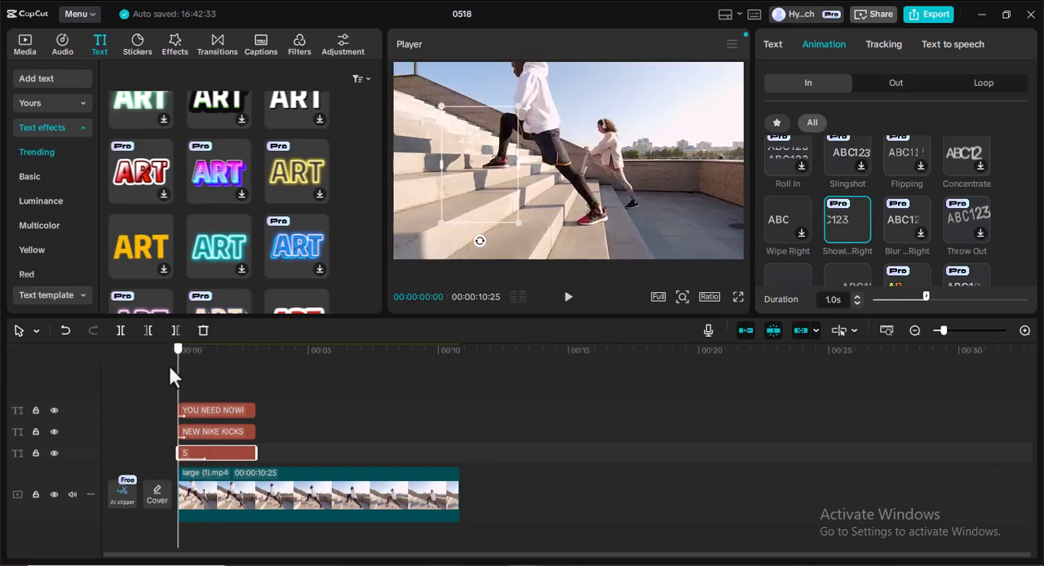
{"action": "left_click", "coordinate": [569, 297]}
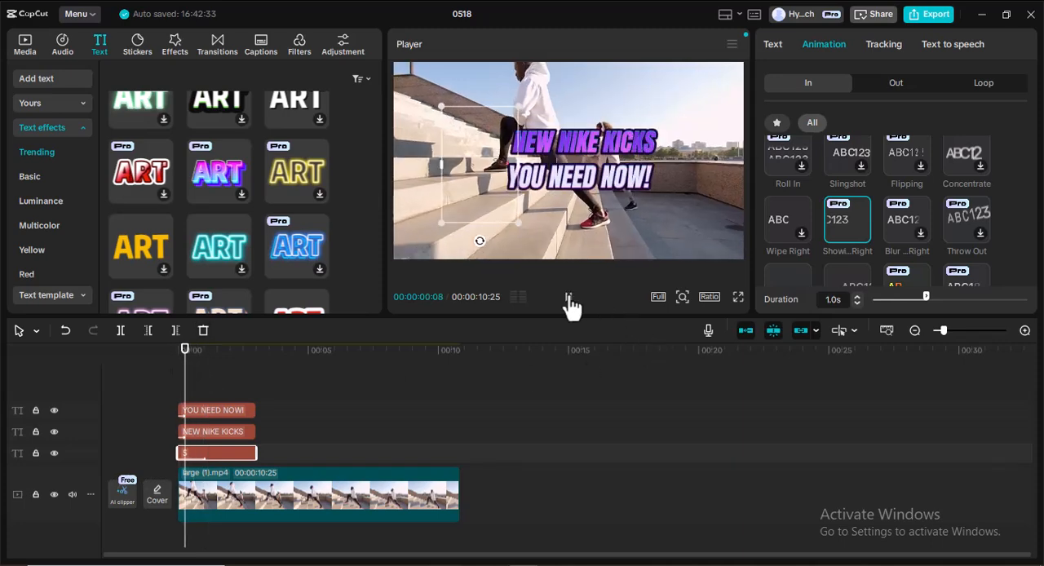
{"action": "left_click", "coordinate": [569, 297]}
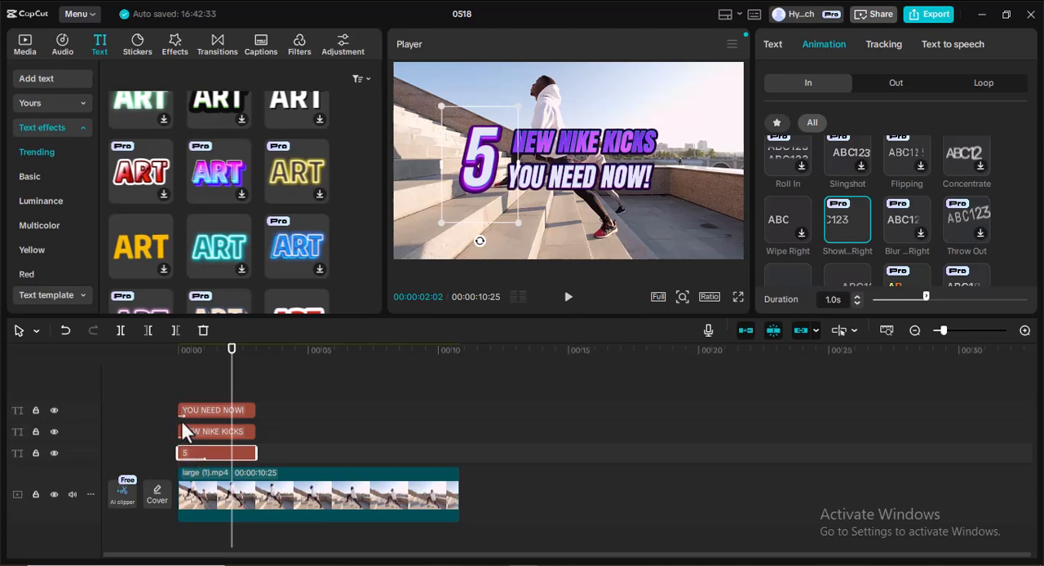
Apply the Showing Left entrance animation to the "NEW NIKE KICKS" text clip with a duration of 1.0 s.
{"action": "left_click", "coordinate": [243, 434]}
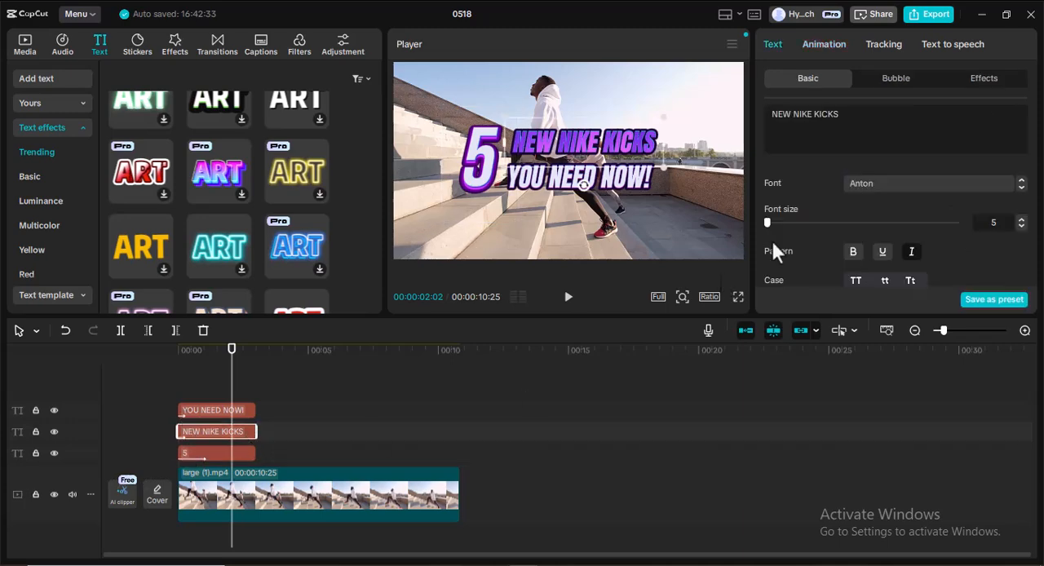
{"action": "left_click", "coordinate": [830, 46]}
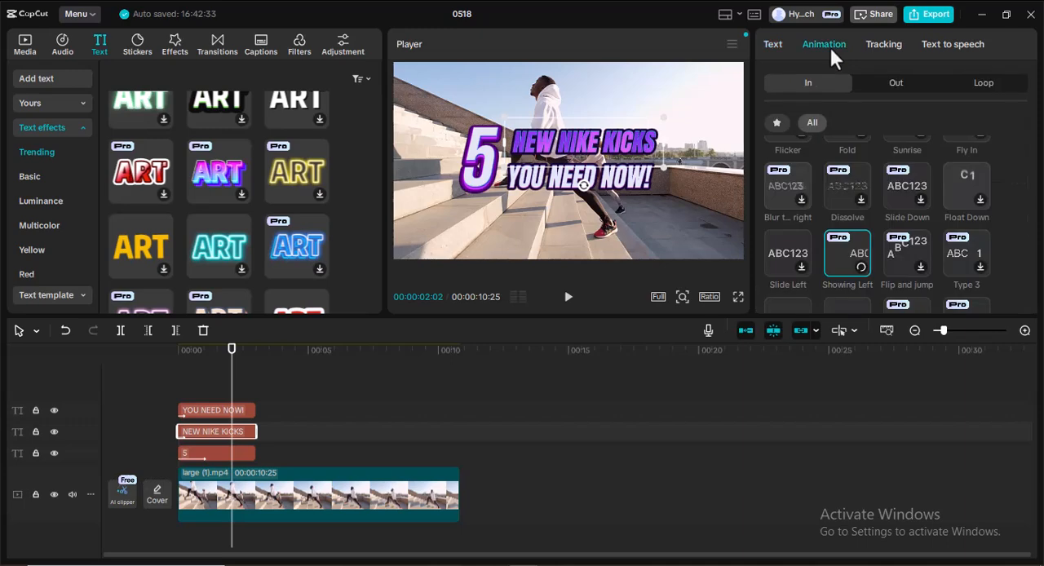
{"action": "left_click", "coordinate": [861, 258]}
{"action": "left_click_drag", "start_coordinate": [884, 296], "coordinate": [923, 298]}
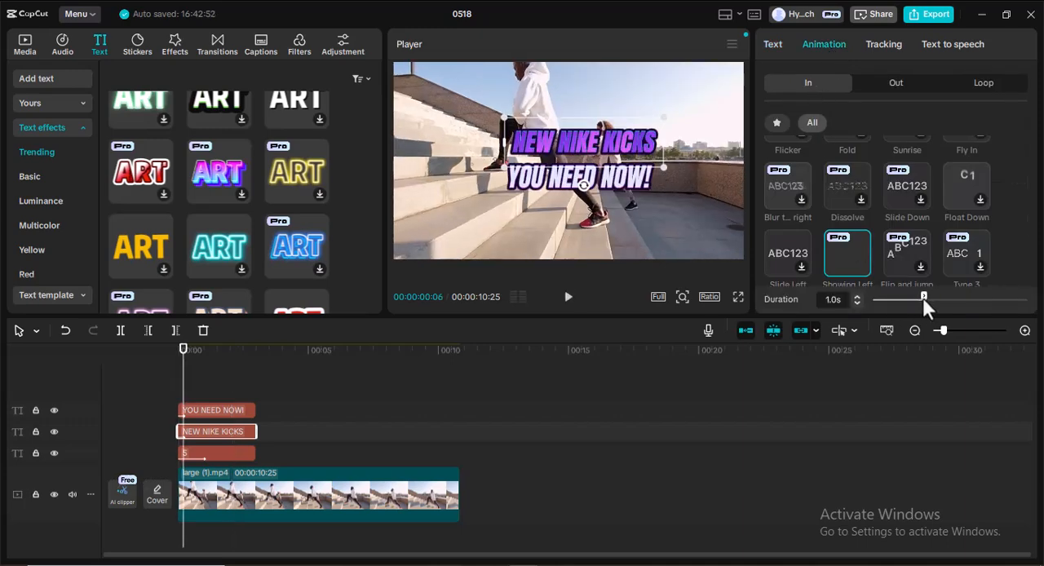
Apply the Showing Left entrance animation to the "YOU NEED NOW!" text clip with a duration of 1.0 s.
{"action": "left_click", "coordinate": [238, 411]}
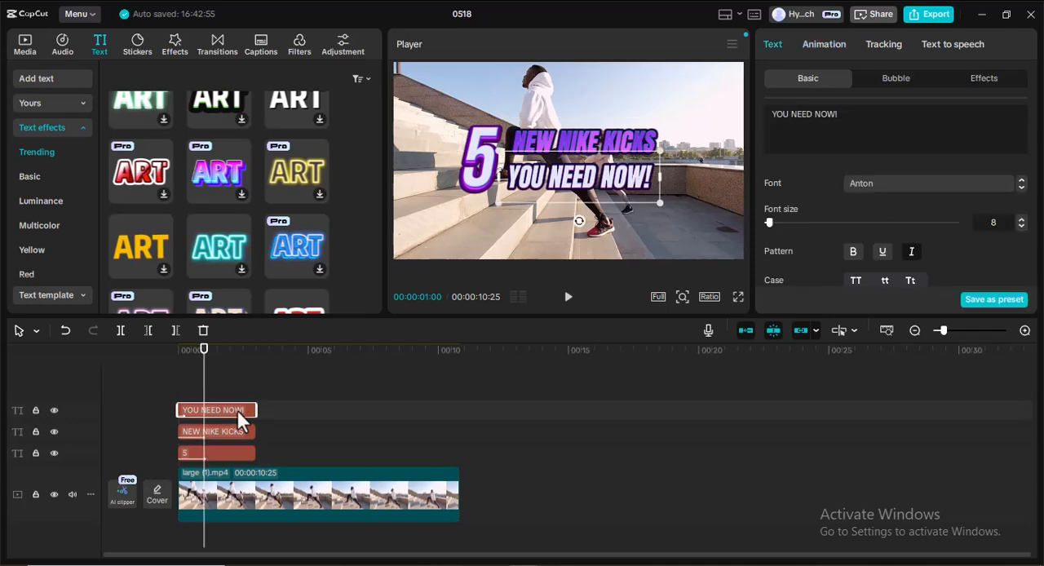
{"action": "left_click", "coordinate": [817, 38]}
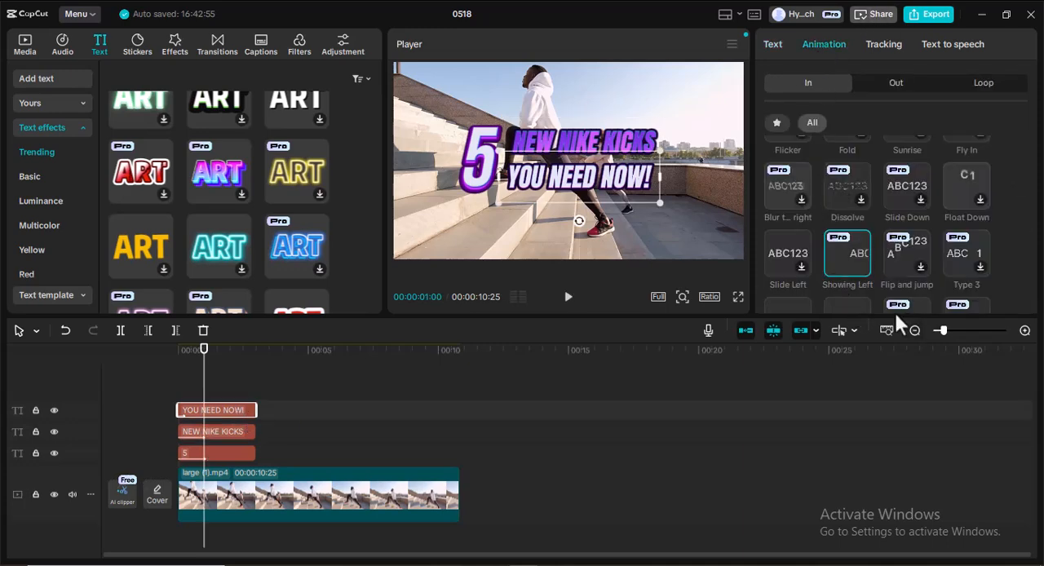
{"action": "scroll", "coordinate": [843, 240], "scroll_direction": "down", "scroll_amount": 6}
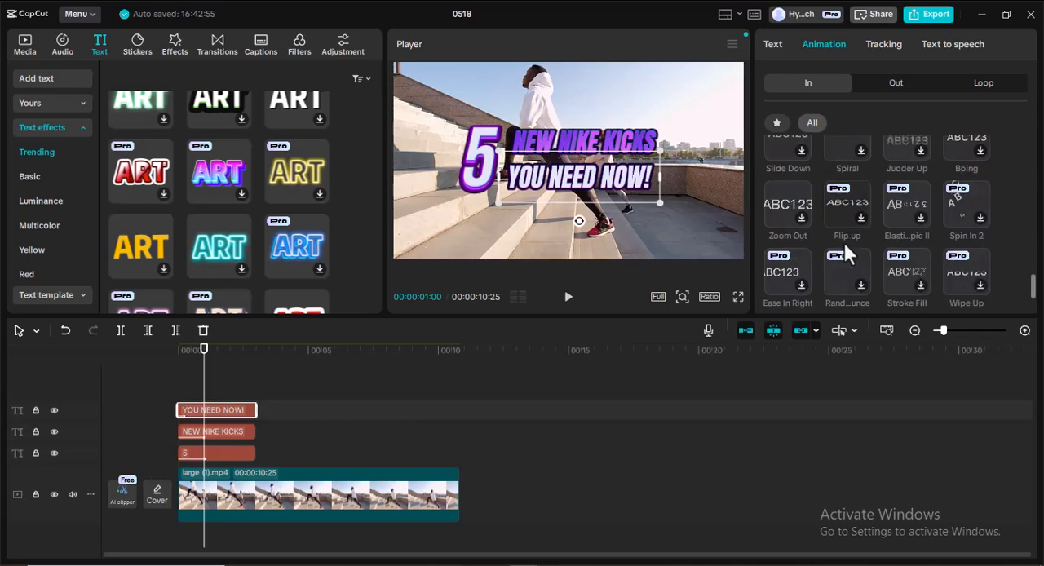
{"action": "scroll", "coordinate": [843, 240], "scroll_direction": "up", "scroll_amount": 6}
{"action": "scroll", "coordinate": [843, 241], "scroll_direction": "down", "scroll_amount": 6}
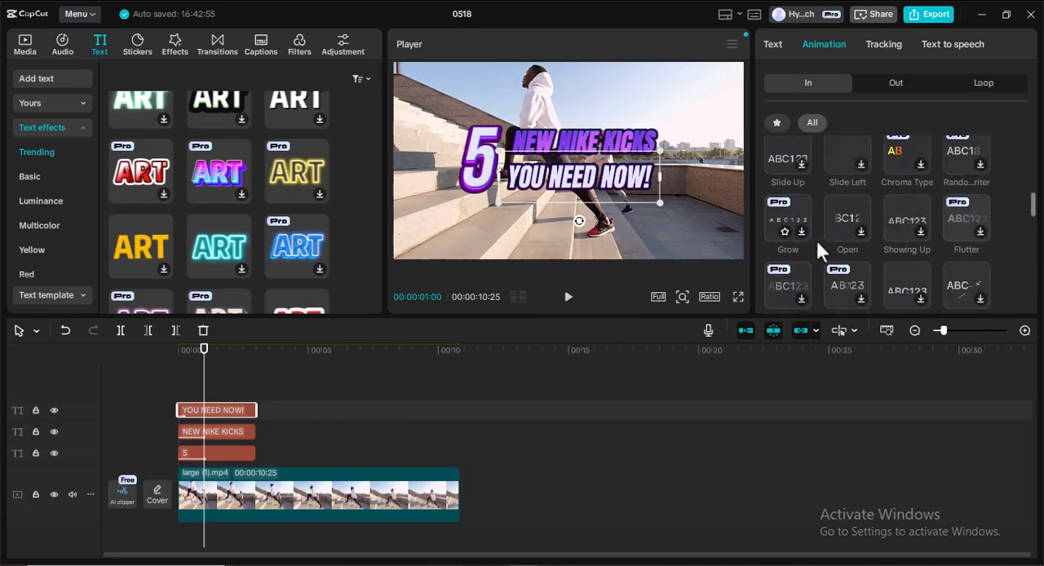
{"action": "scroll", "coordinate": [845, 237], "scroll_direction": "down", "scroll_amount": 3}
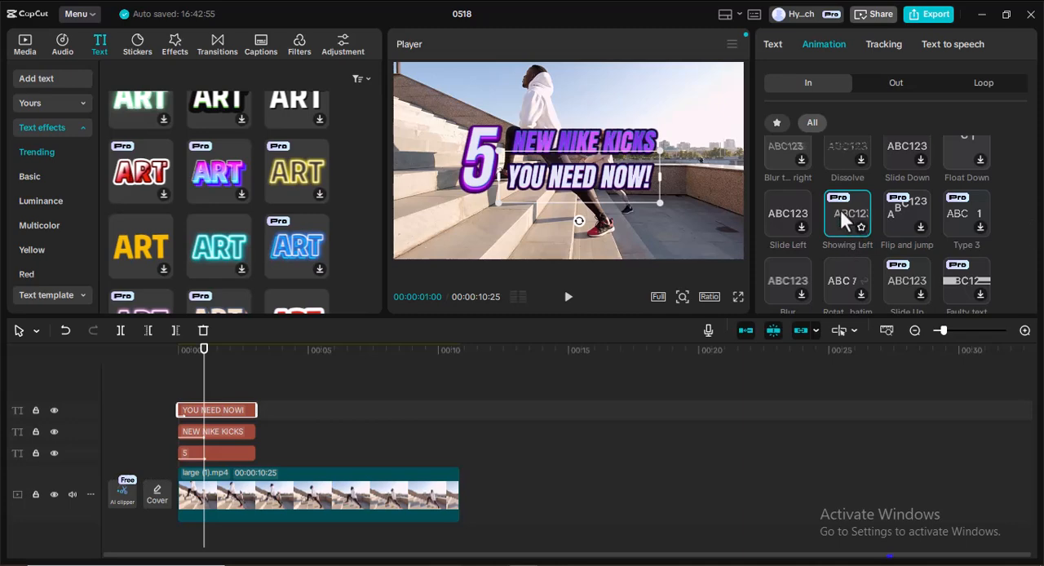
{"action": "left_click", "coordinate": [840, 210]}
{"action": "mouse_move", "coordinate": [925, 298]}
{"action": "left_mouse_down"}
{"action": "mouse_move", "coordinate": [884, 295]}
{"action": "mouse_move", "coordinate": [925, 297]}
{"action": "left_mouse_up"}
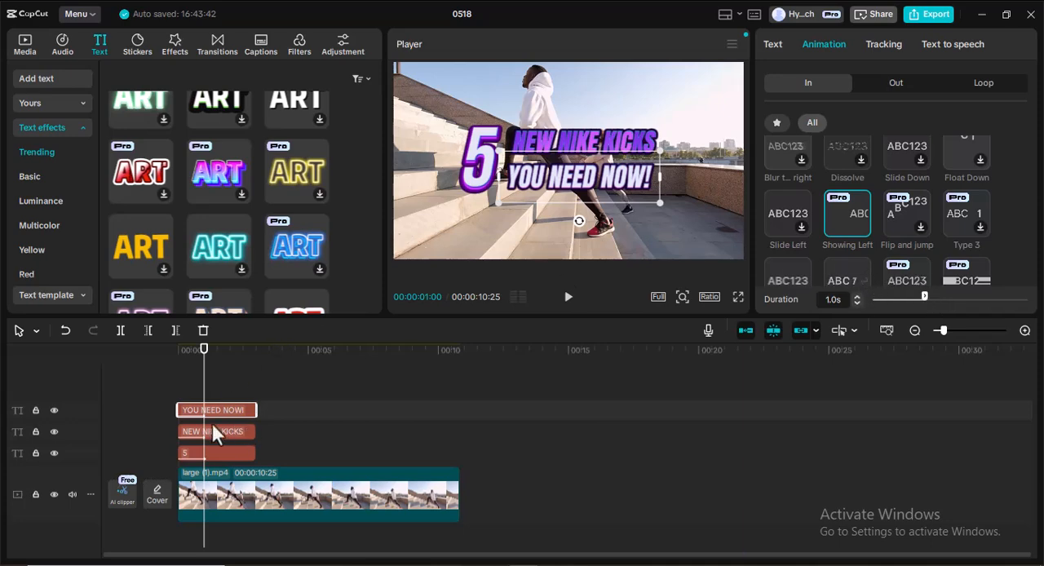
Play the finished title animation from the start and return the playhead to 00:00:02:02.
{"action": "left_click_drag", "start_coordinate": [204, 385], "coordinate": [165, 380]}
{"action": "left_click", "coordinate": [569, 297]}
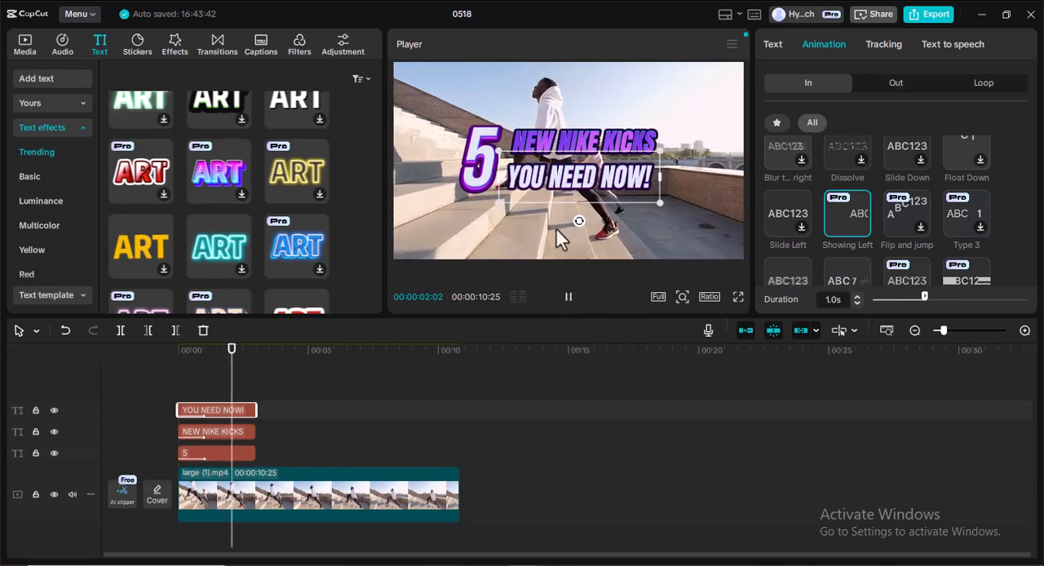
{"action": "left_click", "coordinate": [570, 299]}
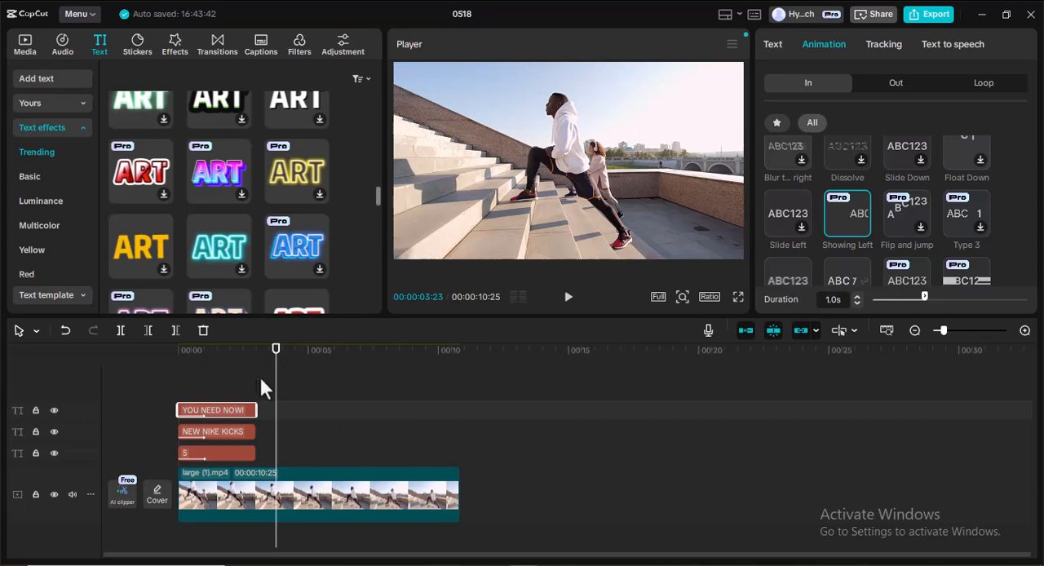
{"action": "left_click_drag", "start_coordinate": [270, 392], "coordinate": [232, 380]}
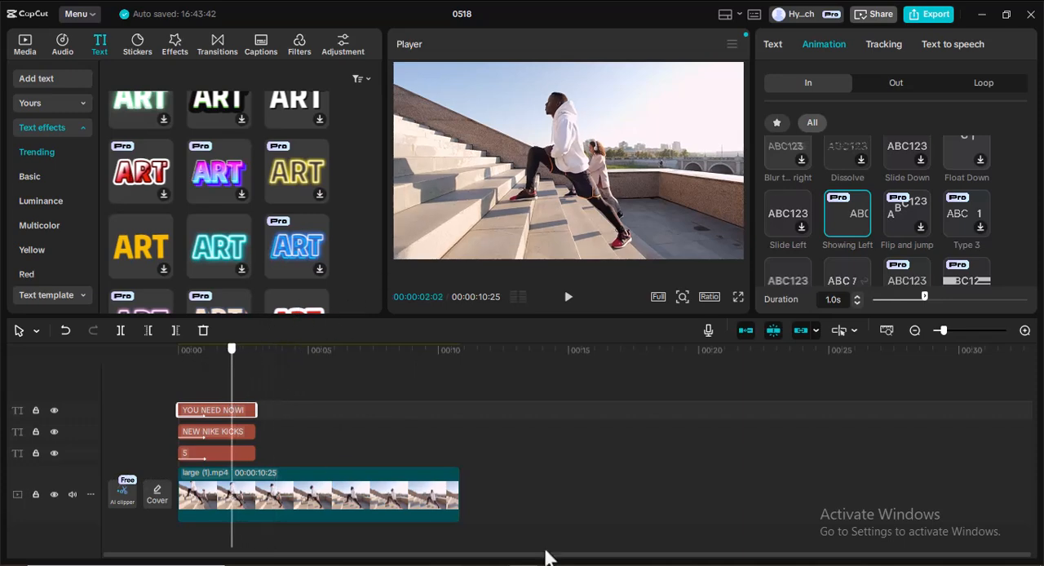
Switch to the script in Notepad, correct the apostrophe in "Let's", and copy the host's opening paragraph without its quotation marks.
{"action": "left_click", "coordinate": [394, 565]}
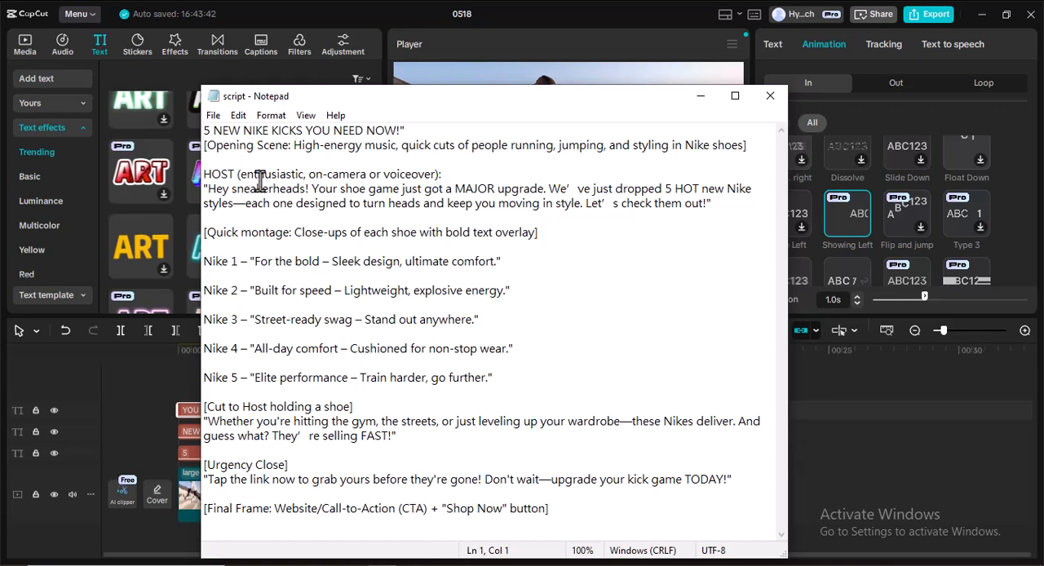
{"action": "left_click_drag", "start_coordinate": [208, 189], "coordinate": [700, 207]}
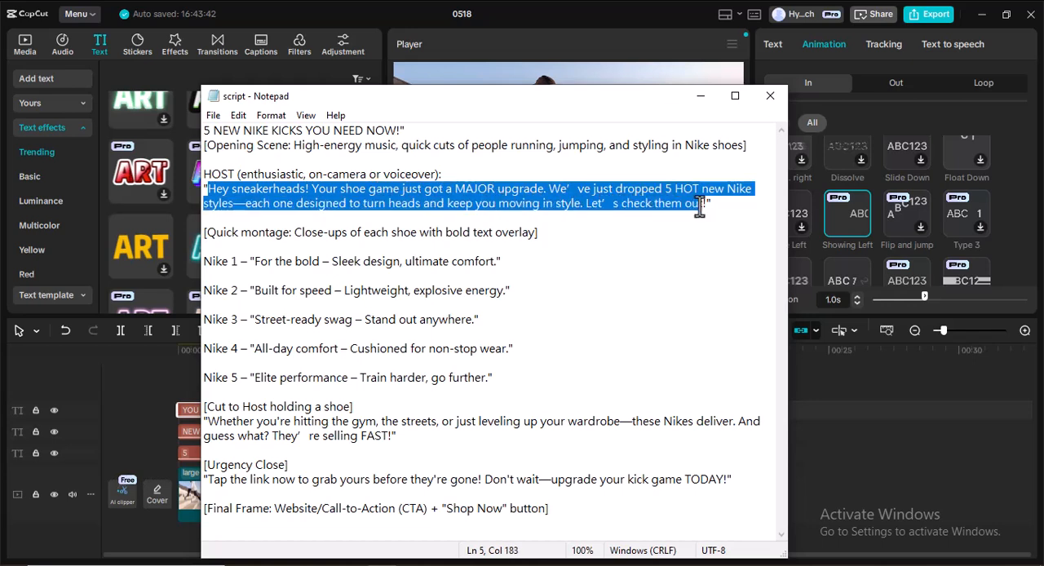
{"action": "left_click", "coordinate": [616, 204]}
{"action": "left_click", "coordinate": [613, 204]}
{"action": "key", "text": "BackSpace"}
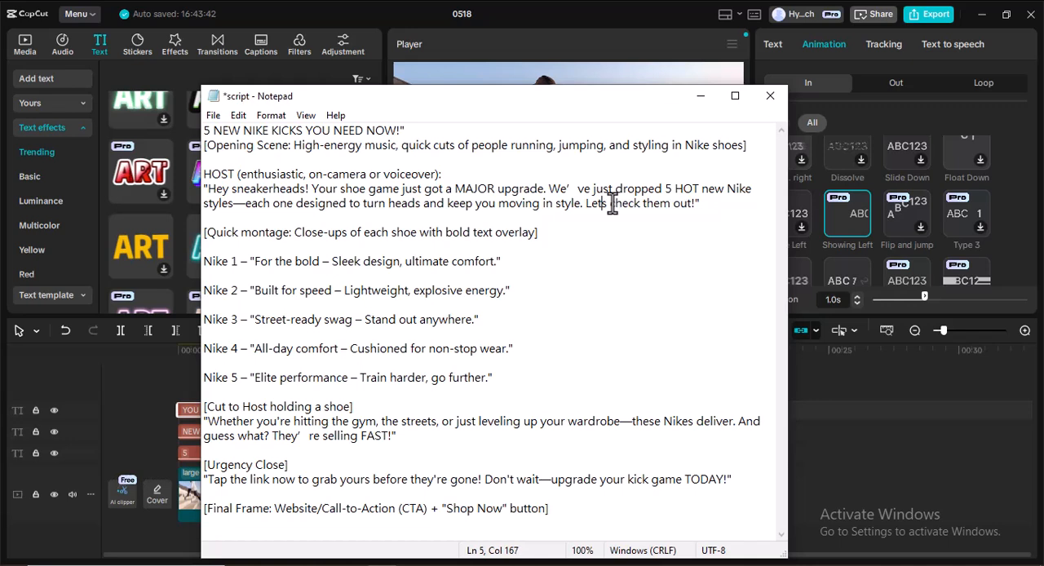
{"action": "type", "text": "'"}
{"action": "left_click_drag", "start_coordinate": [208, 190], "coordinate": [698, 204]}
{"action": "key", "text": "ctrl+c"}
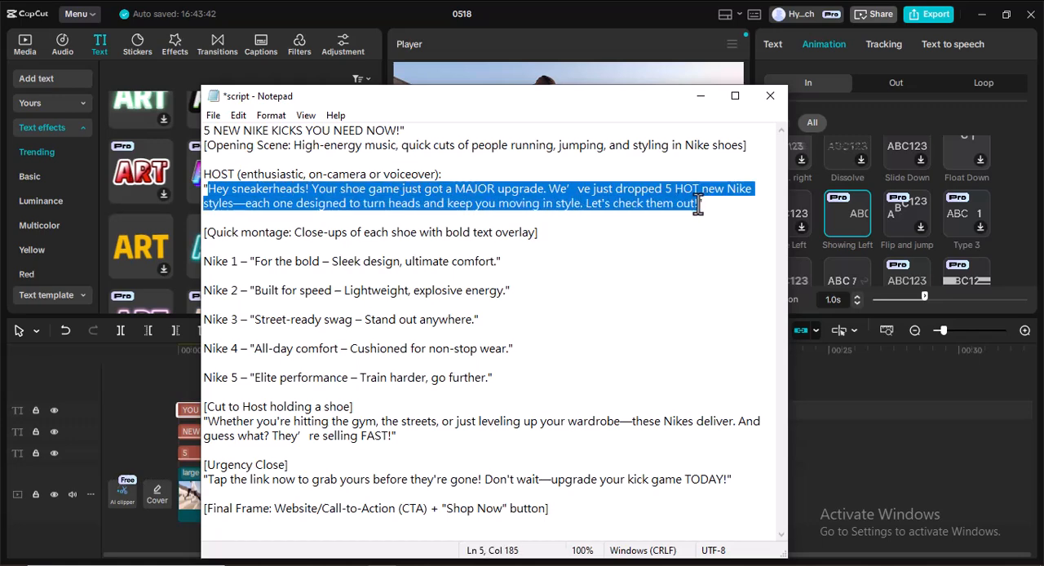
{"action": "left_click", "coordinate": [700, 95]}
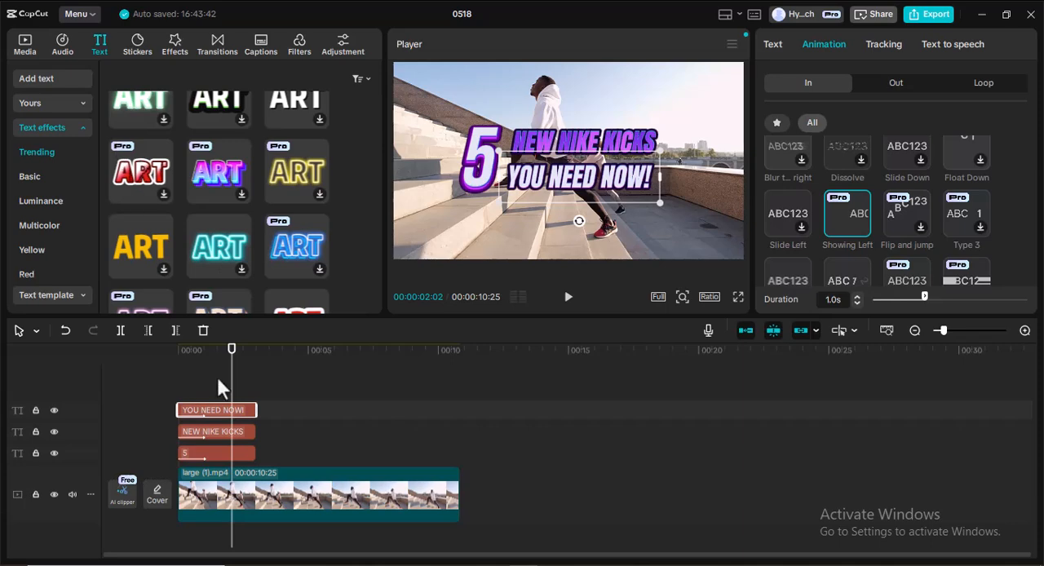
Add a default text clip at 00:00:03:00 and replace its content with the copied "Hey sneakerheads!" paragraph.
{"action": "left_click_drag", "start_coordinate": [233, 380], "coordinate": [257, 382]}
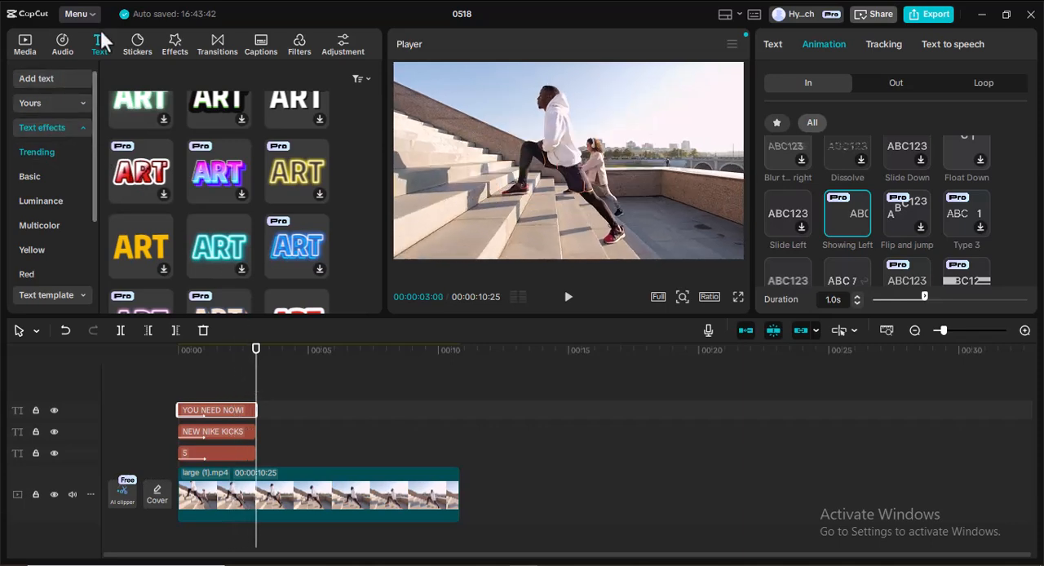
{"action": "left_click", "coordinate": [36, 77]}
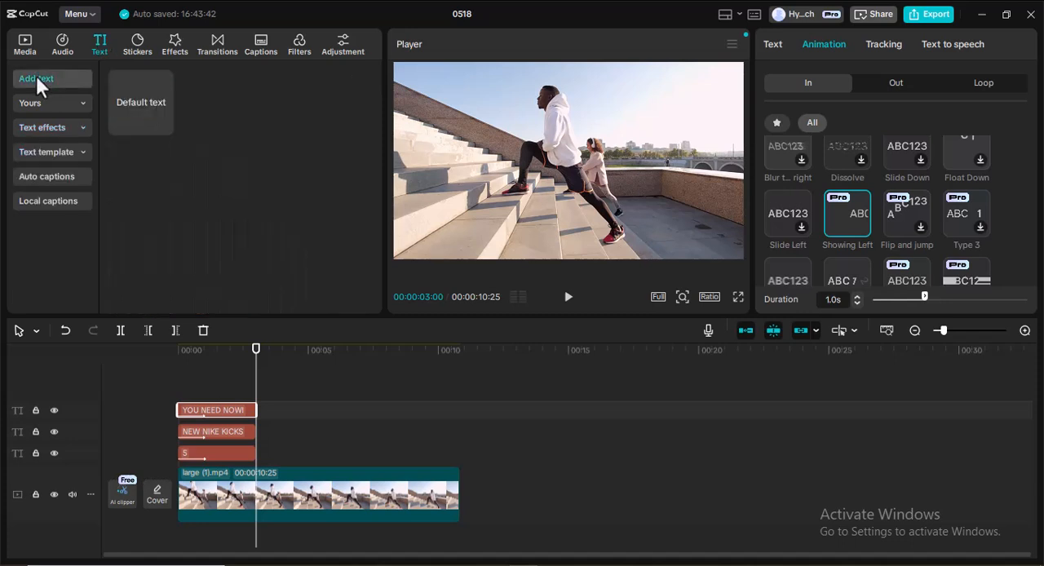
{"action": "left_click", "coordinate": [163, 125]}
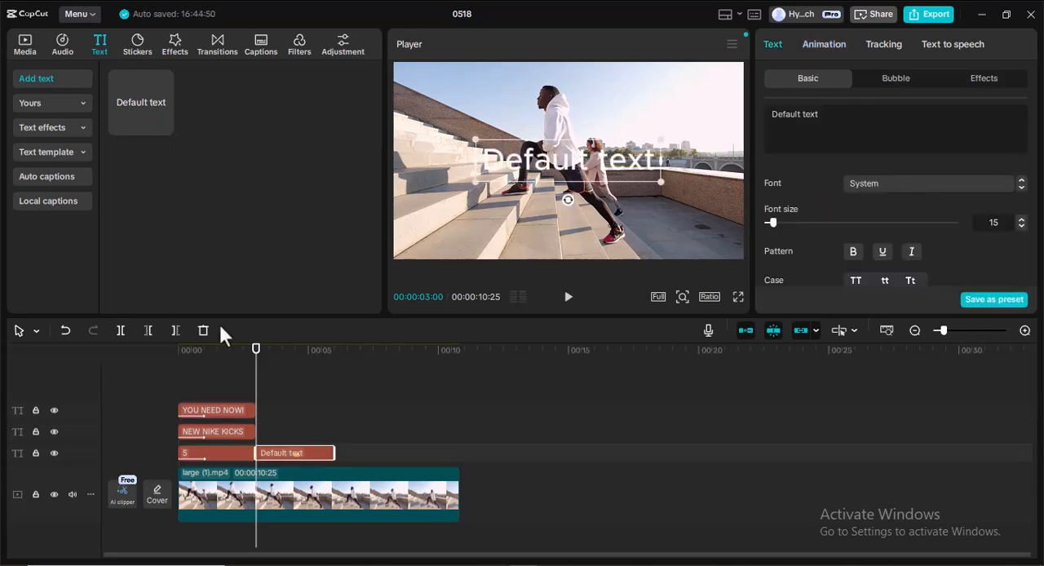
{"action": "double_click", "coordinate": [565, 155]}
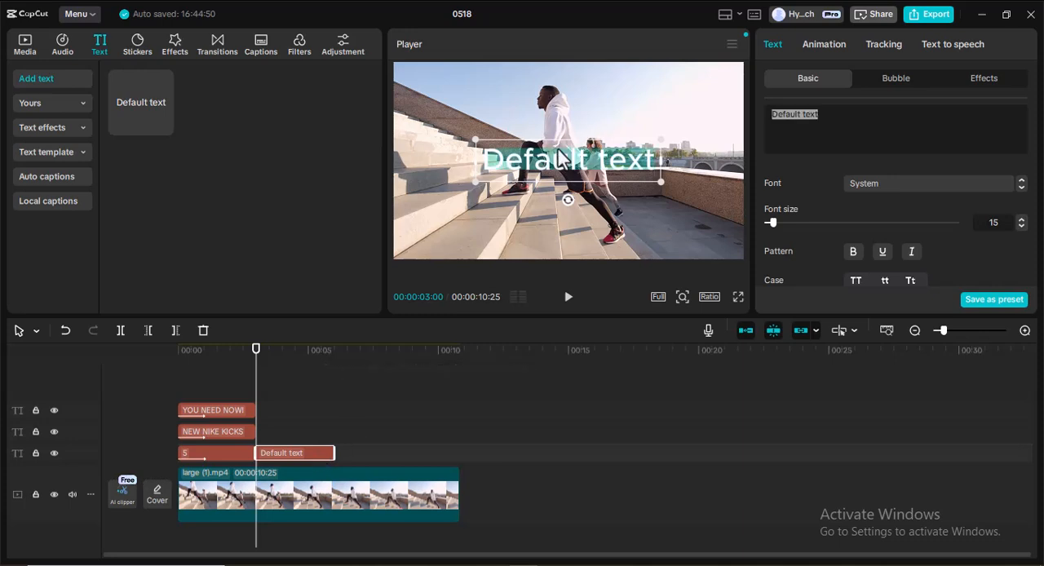
{"action": "left_click", "coordinate": [823, 119]}
{"action": "triple_click", "coordinate": [823, 120]}
{"action": "double_click", "coordinate": [823, 119]}
{"action": "triple_click", "coordinate": [823, 120]}
{"action": "key", "text": "ctrl+v"}
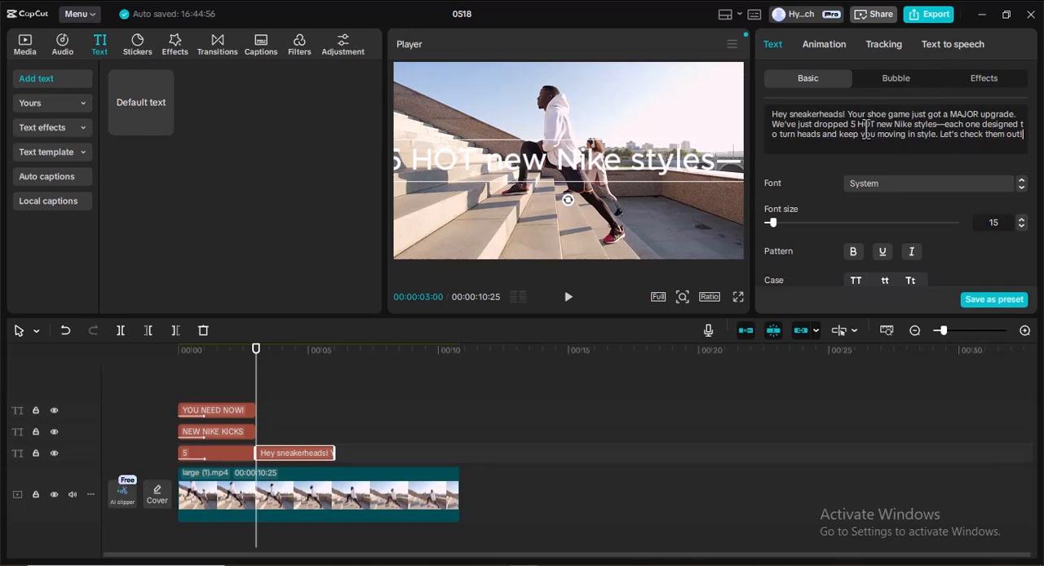
Generate text-to-speech audio from the "Hey sneakerheads!" text clip with the British Male voice.
{"action": "left_click", "coordinate": [952, 49]}
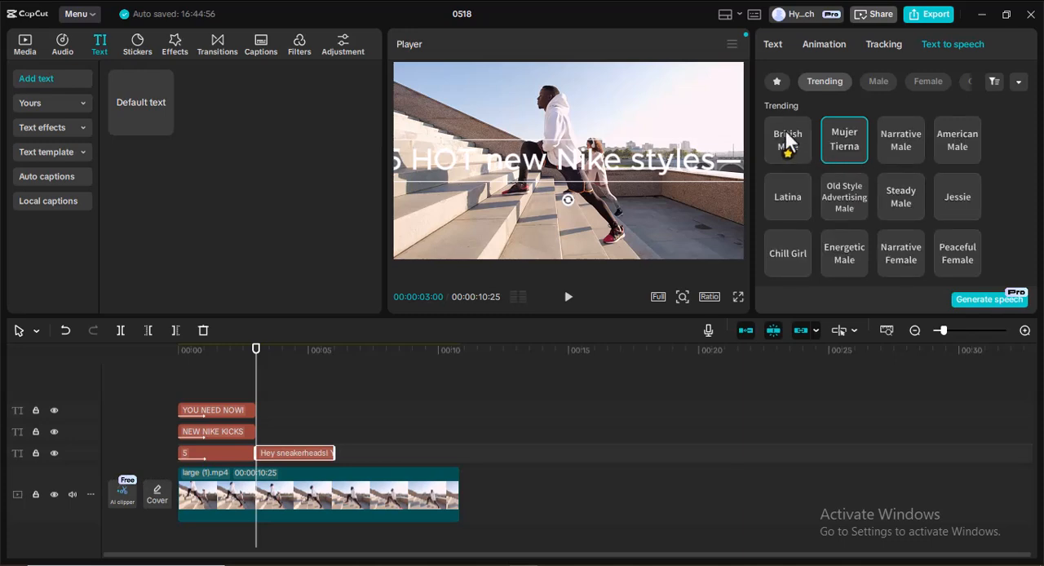
{"action": "left_click", "coordinate": [787, 148]}
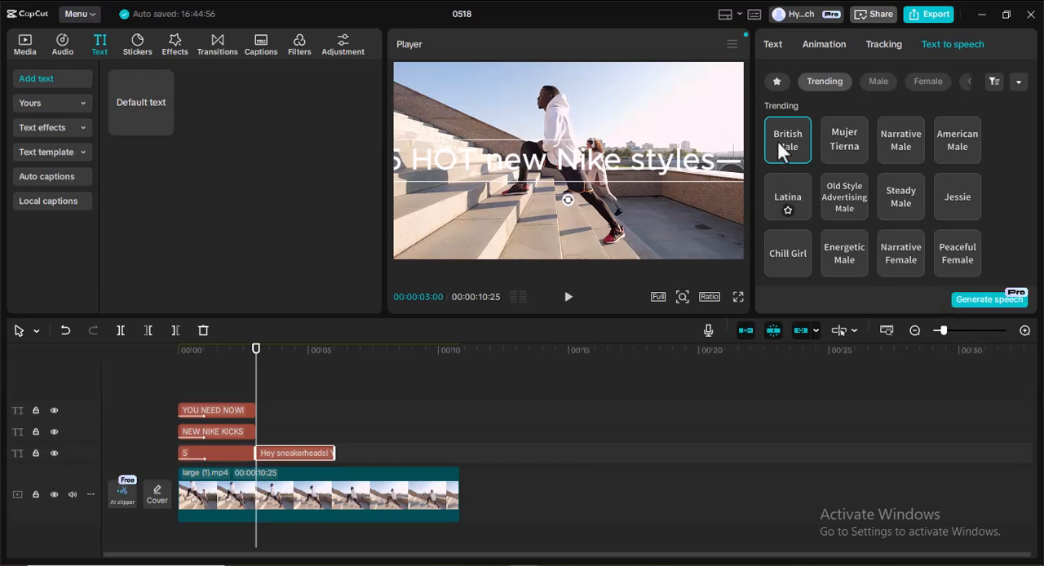
{"action": "left_click", "coordinate": [985, 300]}
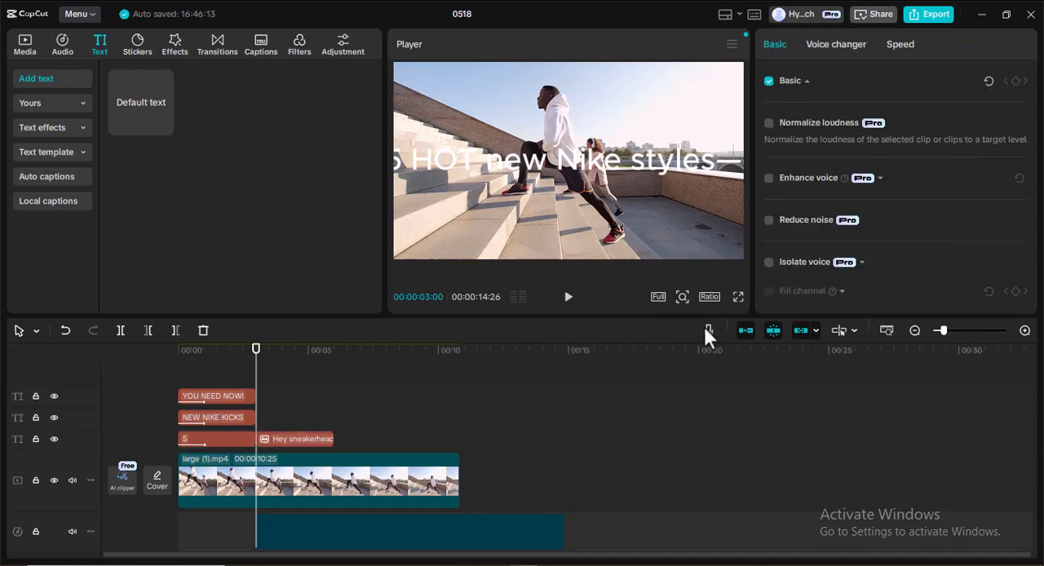
Check the voiceover recording options without recording, then play part of the generated speech from 00:00:03:00.
{"action": "left_click", "coordinate": [708, 330]}
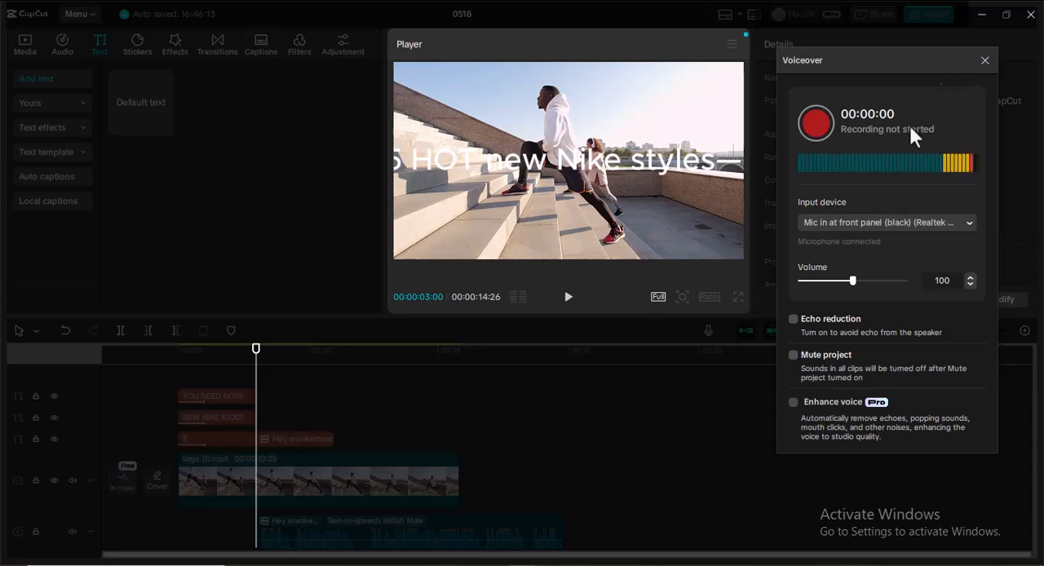
{"action": "left_click", "coordinate": [981, 60]}
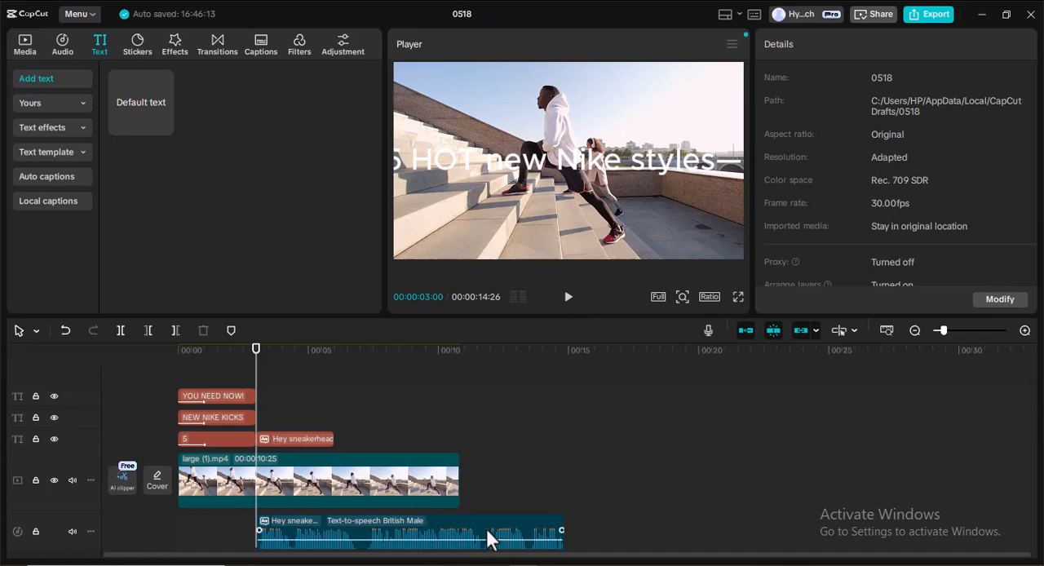
{"action": "left_click", "coordinate": [568, 298]}
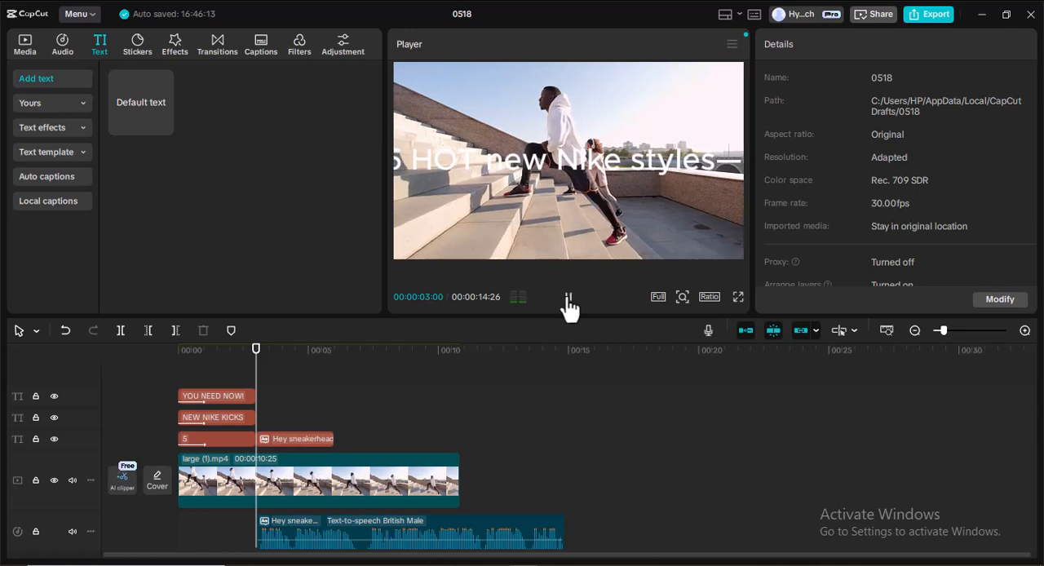
{"action": "left_click", "coordinate": [569, 298]}
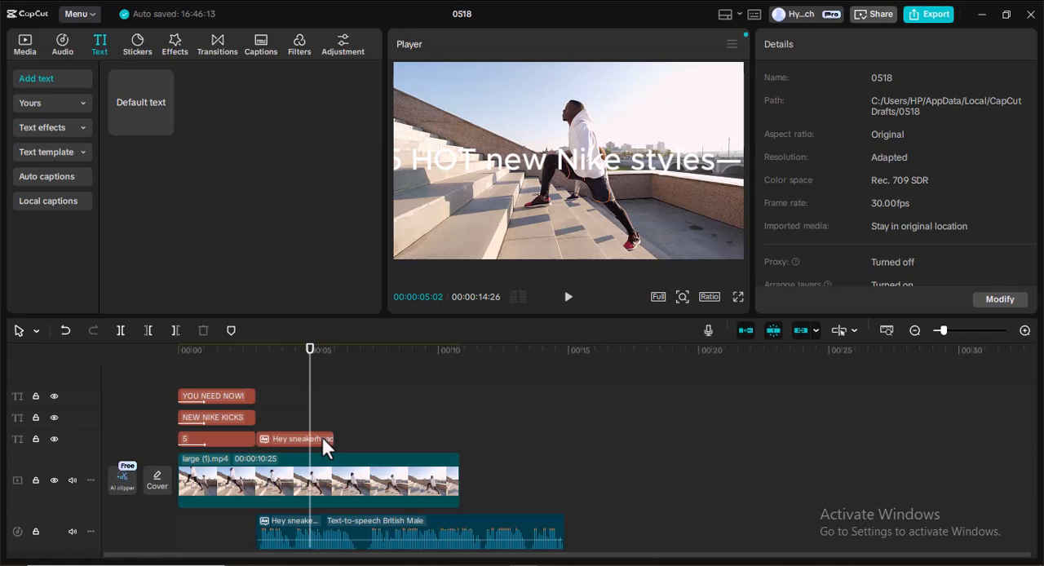
Extend the "Hey sneakerheads!" text clip to the end of the British Male speech audio.
{"action": "left_click", "coordinate": [321, 437]}
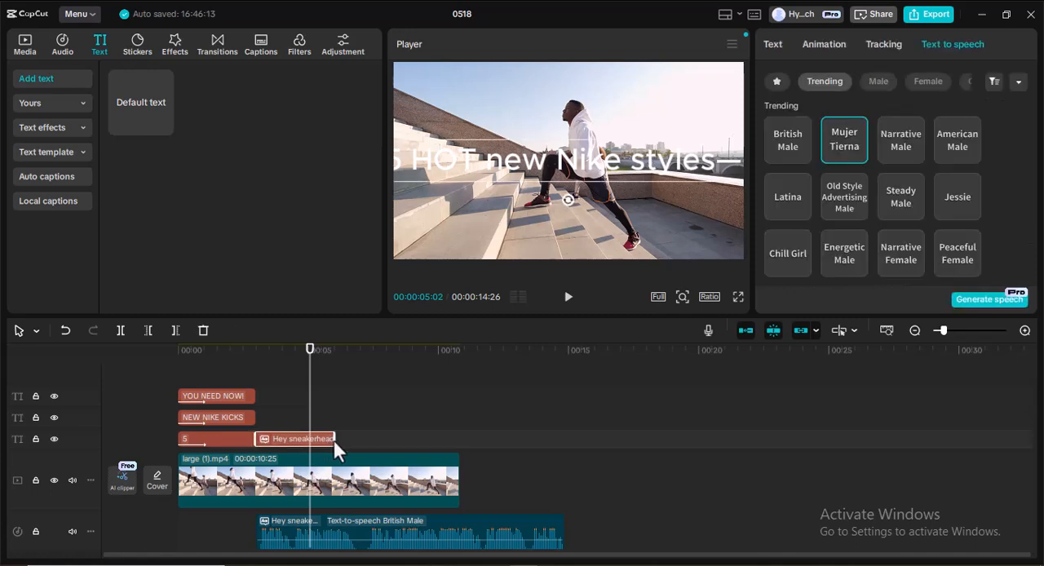
{"action": "left_click_drag", "start_coordinate": [335, 441], "coordinate": [348, 440]}
{"action": "left_click_drag", "start_coordinate": [393, 445], "coordinate": [559, 453]}
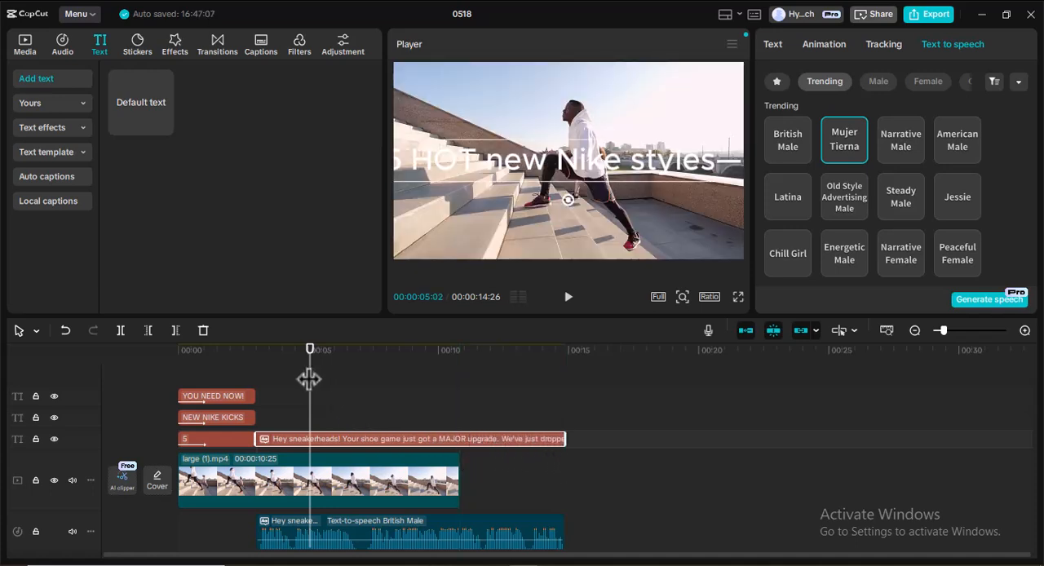
Duplicate the large (1).mp4 clip directly after the original and place the playhead at the speech's end, 00:00:14:26.
{"action": "left_click_drag", "start_coordinate": [310, 378], "coordinate": [563, 403]}
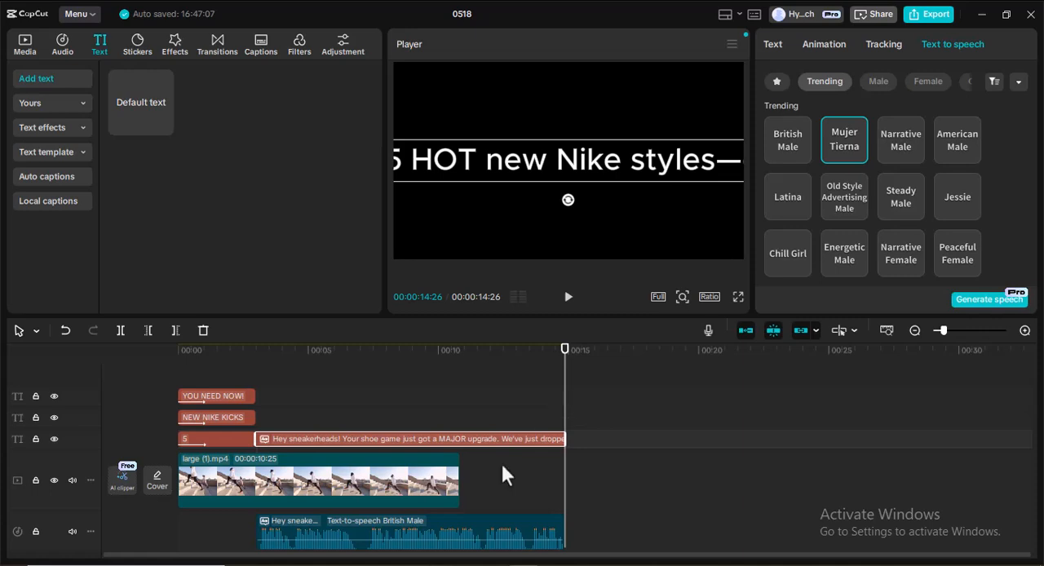
{"action": "left_click", "coordinate": [434, 487]}
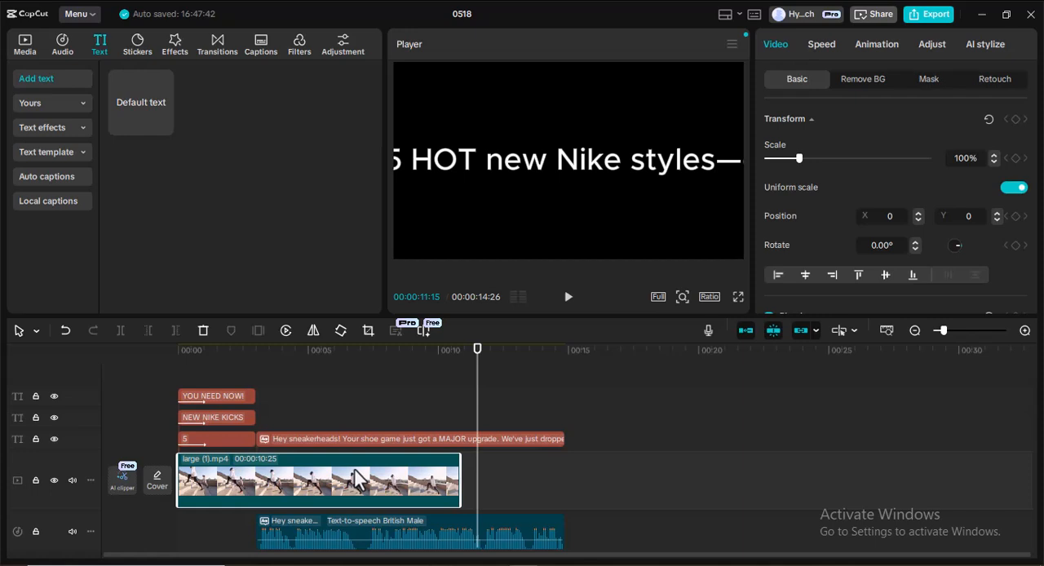
{"action": "key", "text": "ctrl+v"}
{"action": "left_click_drag", "start_coordinate": [553, 449], "coordinate": [536, 502]}
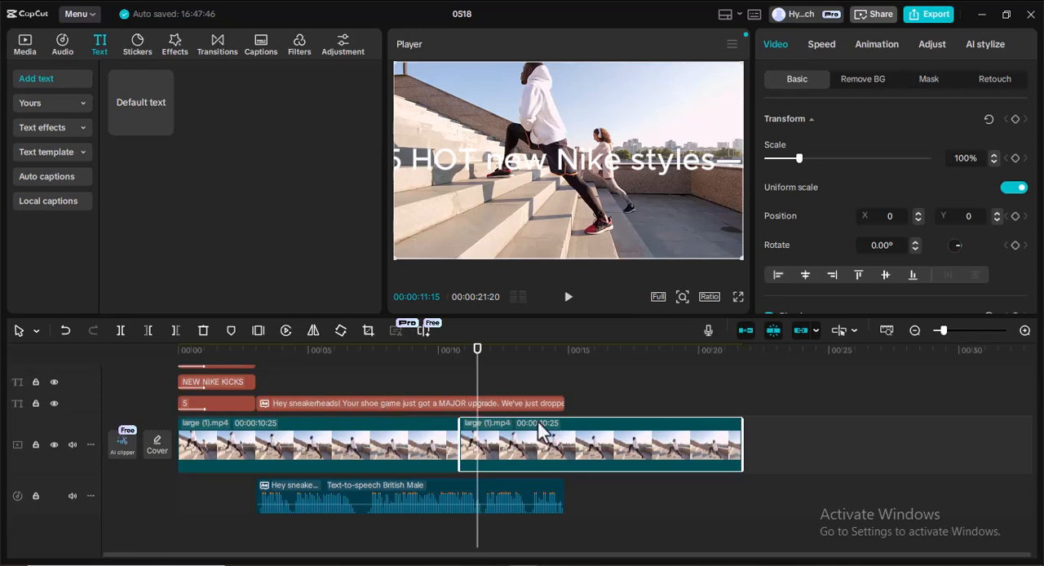
{"action": "left_click_drag", "start_coordinate": [478, 394], "coordinate": [570, 396]}
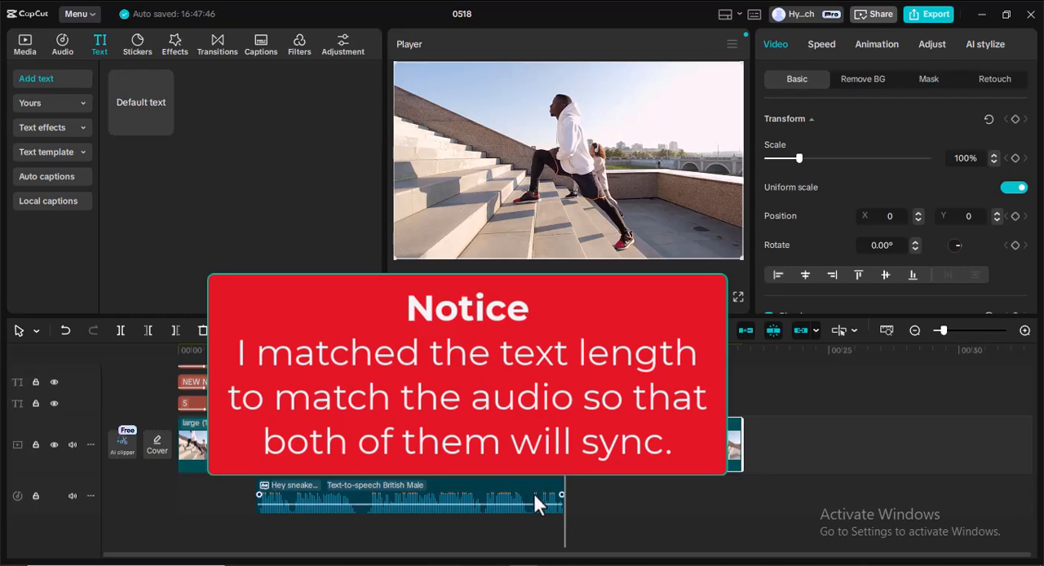
Switch to the Notepad script, copy the "Nike 1" label from the shoe list, and return to CapCut.
{"action": "key", "text": "alt+Tab"}
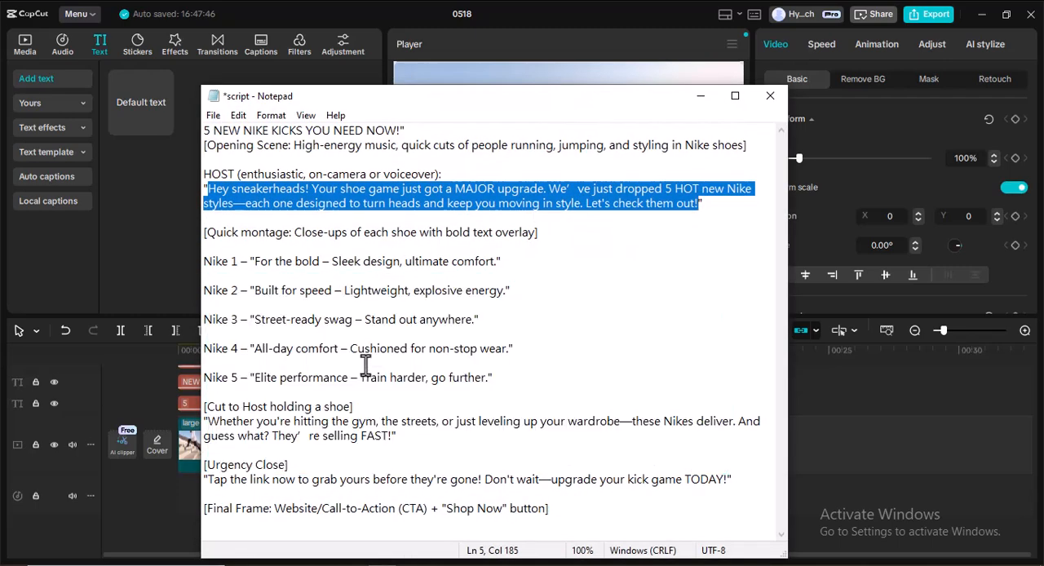
{"action": "left_click", "coordinate": [316, 232]}
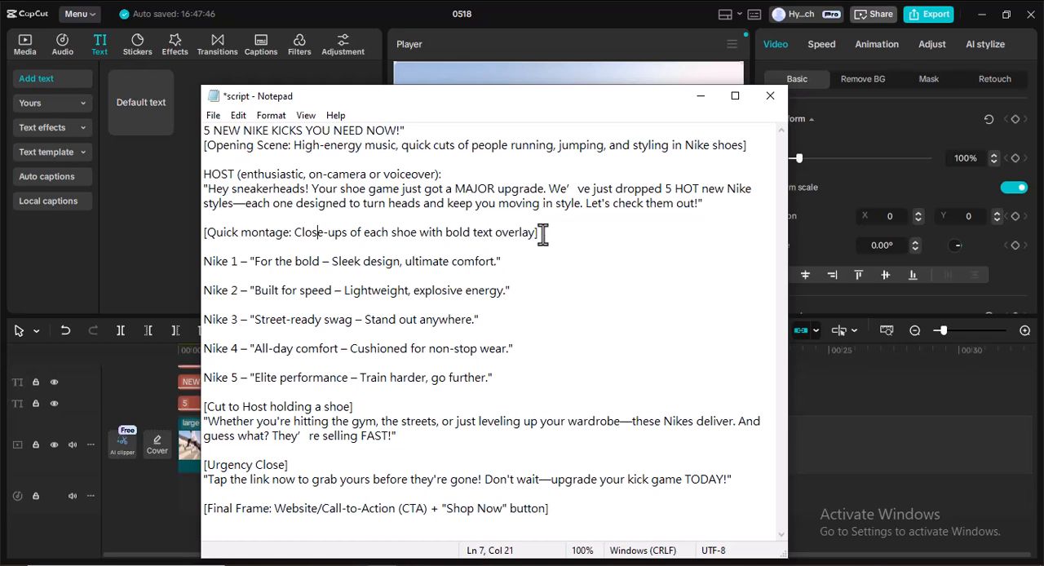
{"action": "left_click_drag", "start_coordinate": [203, 261], "coordinate": [462, 263]}
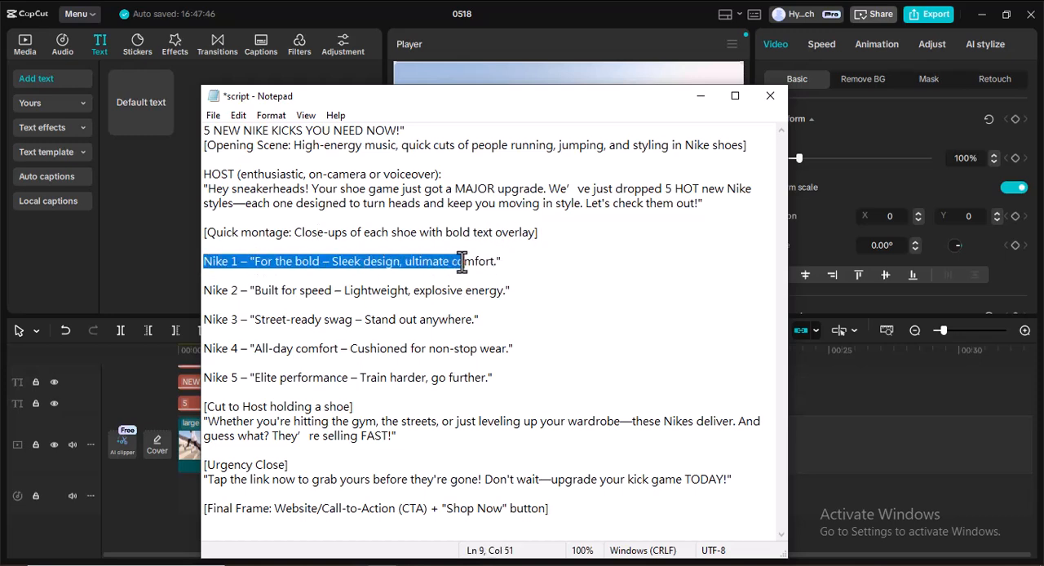
{"action": "left_click", "coordinate": [280, 263]}
{"action": "left_click", "coordinate": [202, 263]}
{"action": "left_click_drag", "start_coordinate": [202, 263], "coordinate": [238, 261]}
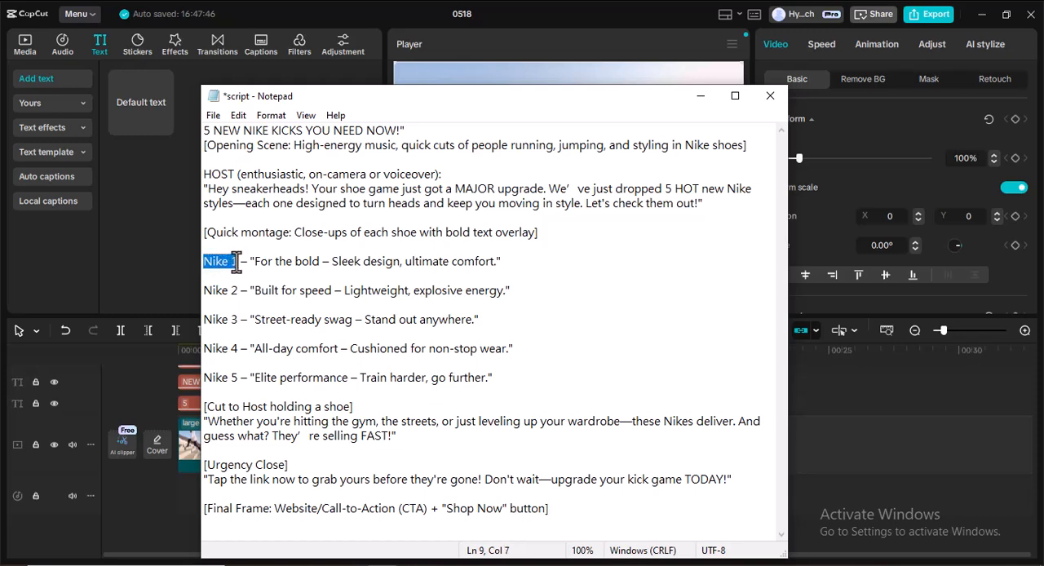
{"action": "left_click", "coordinate": [204, 263]}
{"action": "left_click_drag", "start_coordinate": [208, 261], "coordinate": [238, 262]}
{"action": "left_click", "coordinate": [698, 97]}
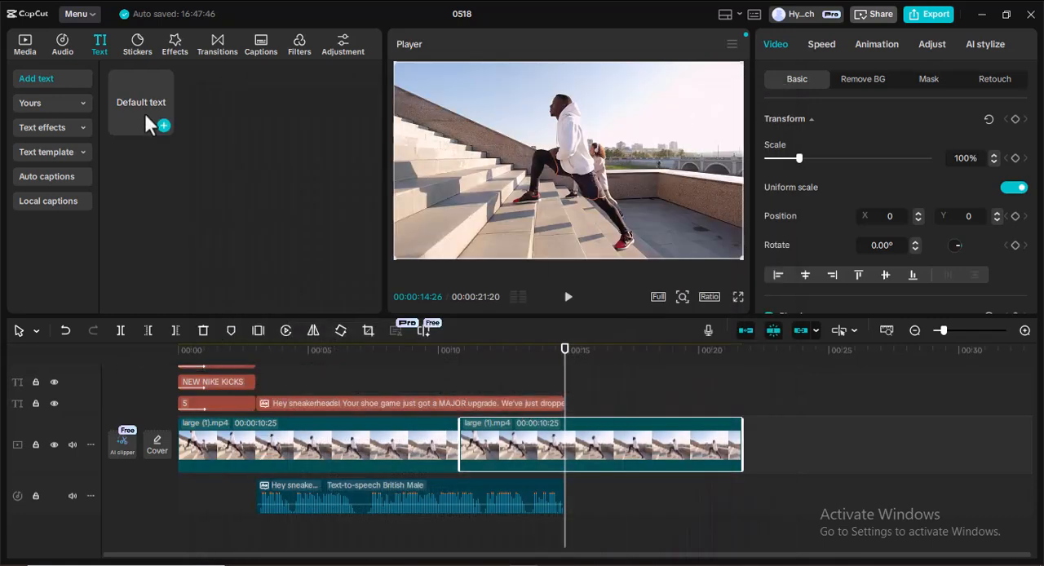
Add a default text clip at 00:00:14:26 and replace its content with "Nike 1".
{"action": "left_click", "coordinate": [30, 130]}
{"action": "left_click", "coordinate": [54, 75]}
{"action": "left_click", "coordinate": [164, 126]}
{"action": "double_click", "coordinate": [560, 154]}
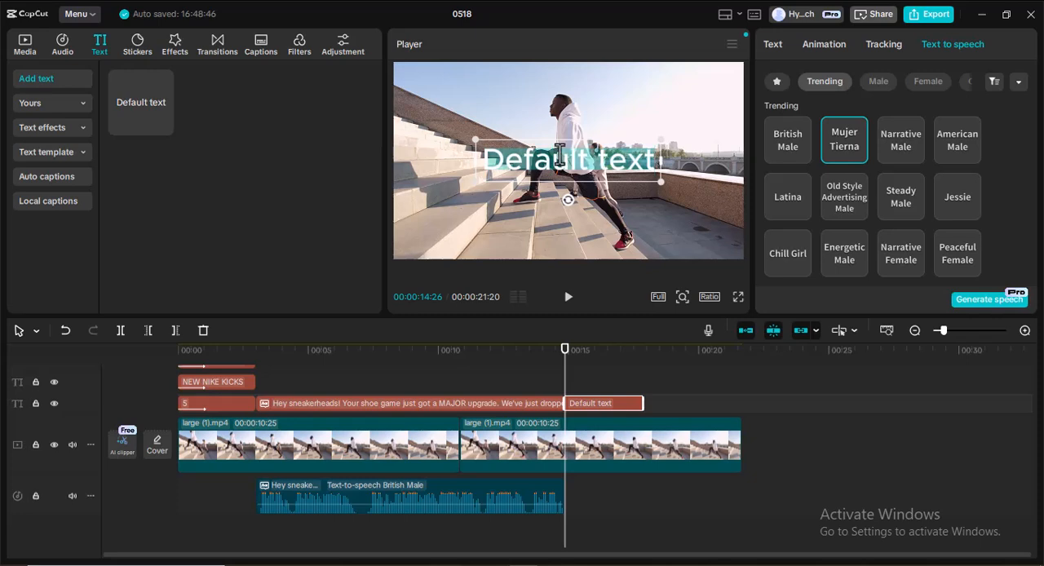
{"action": "type", "text": "Nike 1"}
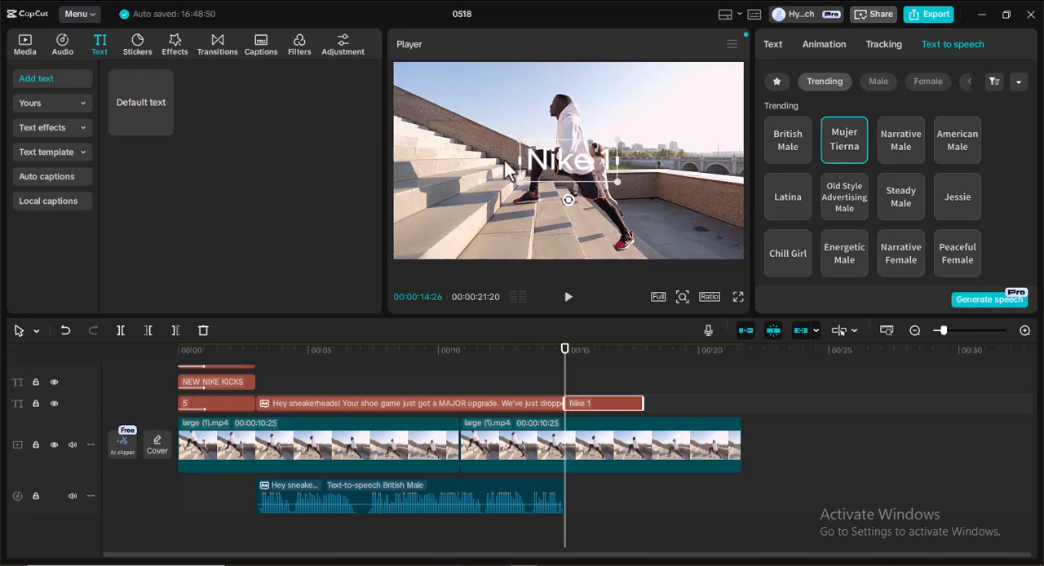
Move the "Nike 1" text to the left side of the frame, slightly above the middle.
{"action": "left_click", "coordinate": [558, 204]}
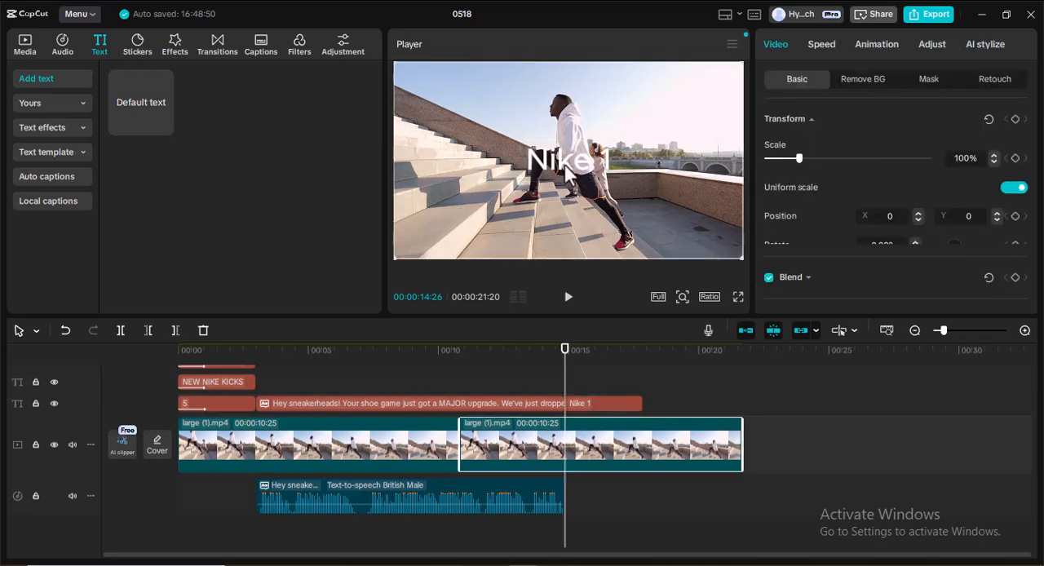
{"action": "left_click", "coordinate": [567, 163]}
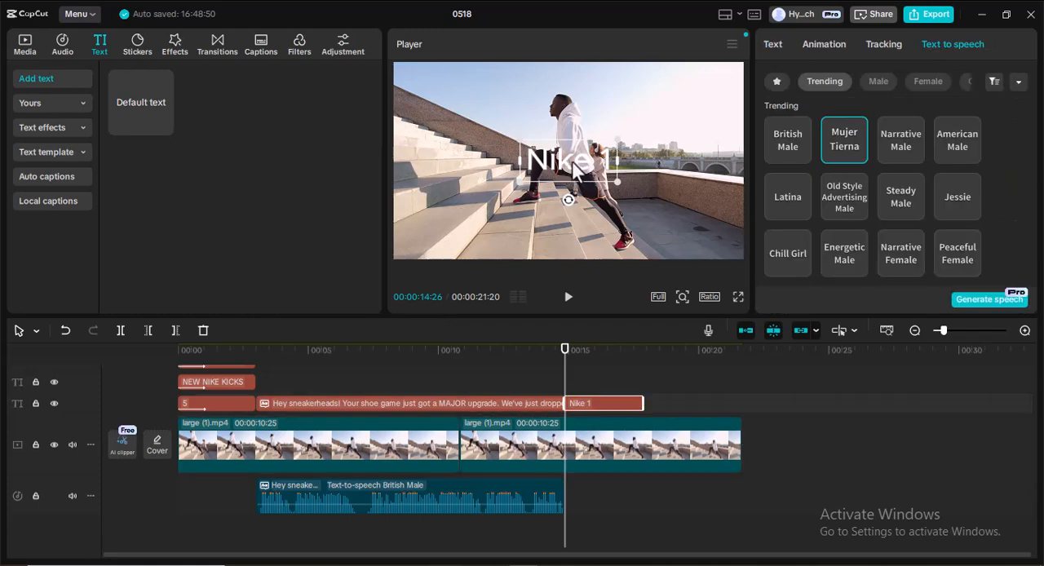
{"action": "left_click_drag", "start_coordinate": [567, 162], "coordinate": [477, 151]}
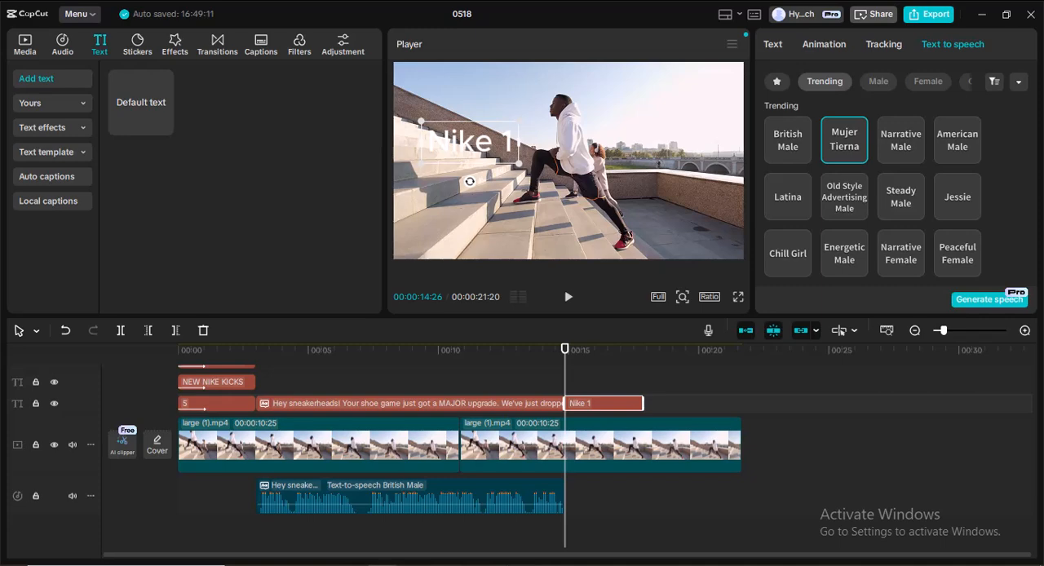
Switch to the Notepad script, select a line of its text, and return to CapCut.
{"action": "left_click", "coordinate": [380, 565]}
{"action": "left_click_drag", "start_coordinate": [254, 262], "coordinate": [497, 262]}
{"action": "left_click", "coordinate": [700, 96]}
Add a default text clip at 00:00:14:26 above the "Nike 1" clip and clear its content.
{"action": "left_click", "coordinate": [164, 127]}
{"action": "double_click", "coordinate": [593, 168]}
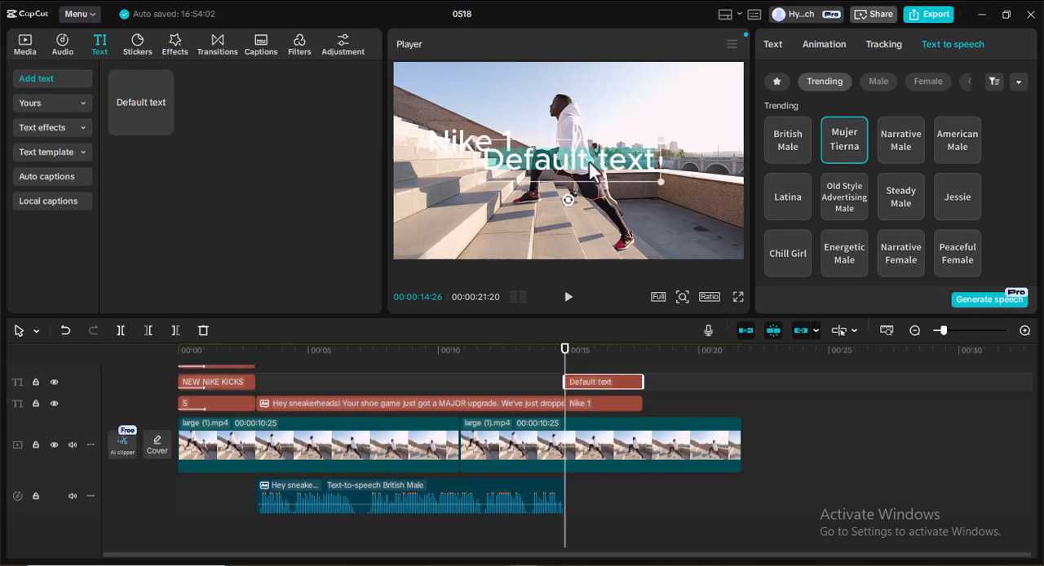
{"action": "left_click", "coordinate": [770, 54]}
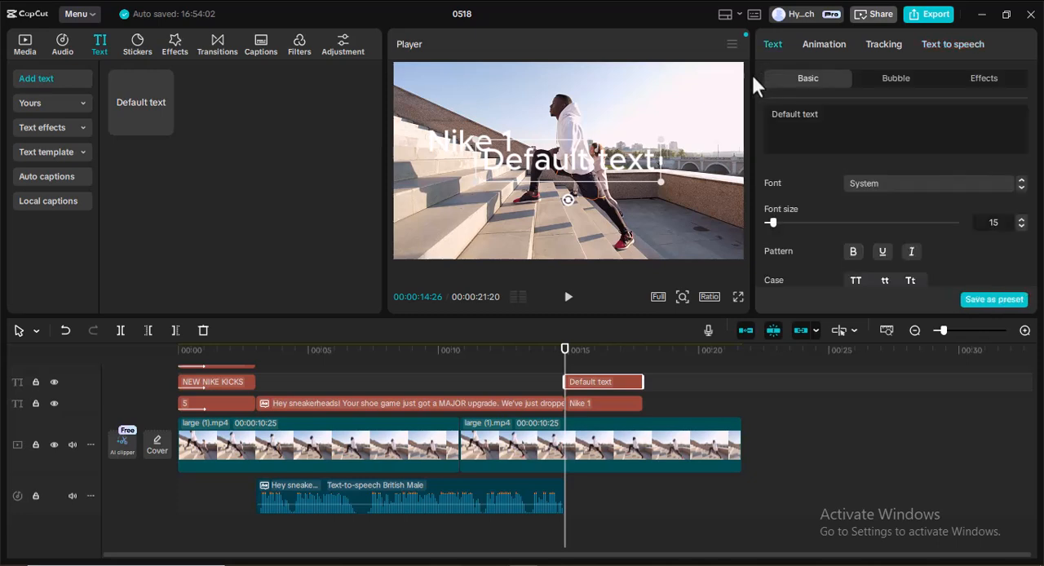
{"action": "triple_click", "coordinate": [800, 123]}
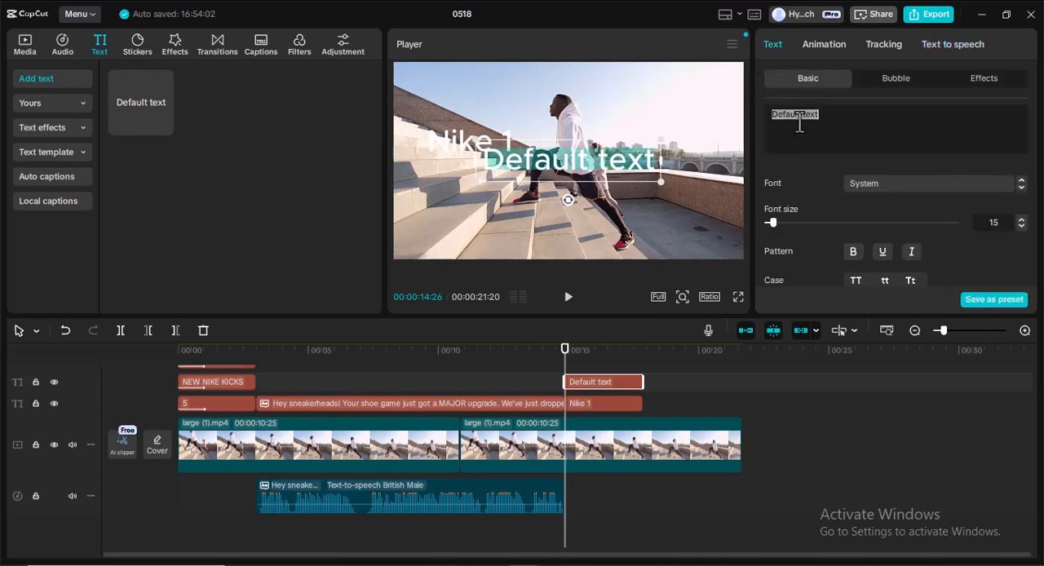
{"action": "key", "text": "BackSpace"}
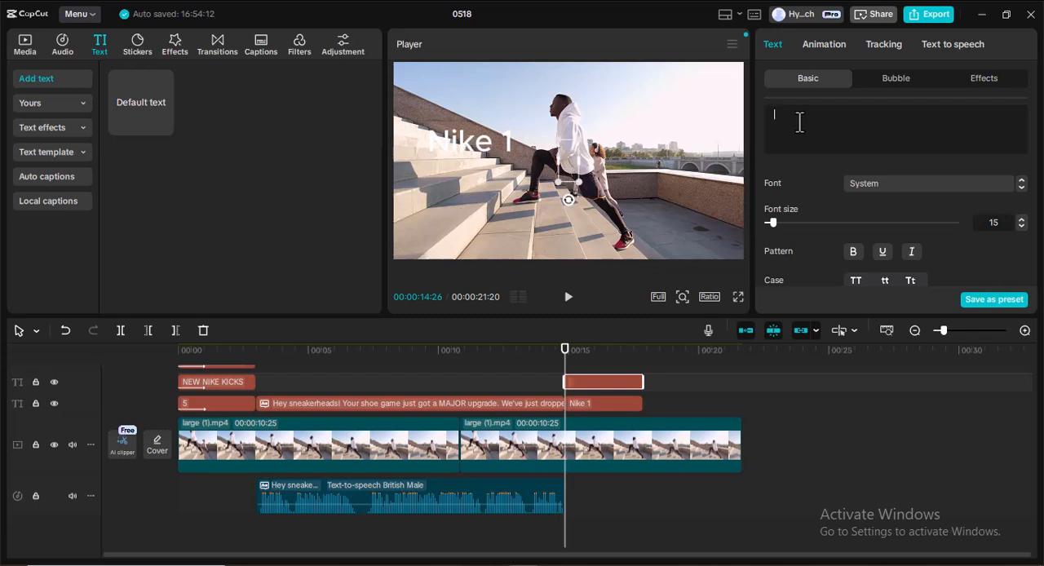
Widen the empty text's box in the preview and place the playhead at 00:00:15:08.
{"action": "left_click_drag", "start_coordinate": [558, 160], "coordinate": [503, 162]}
{"action": "left_click_drag", "start_coordinate": [577, 161], "coordinate": [670, 161]}
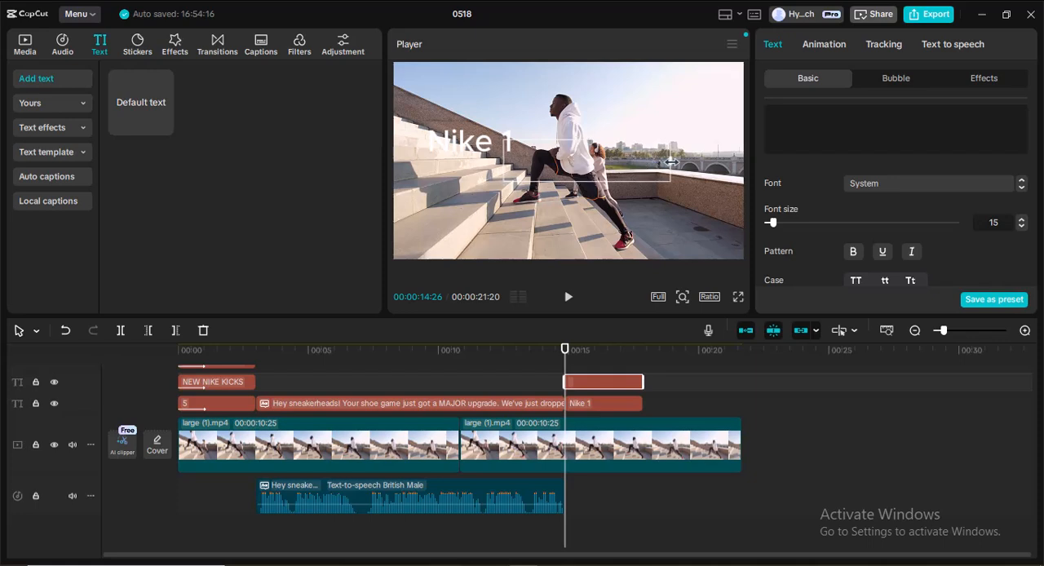
{"action": "left_click", "coordinate": [580, 167]}
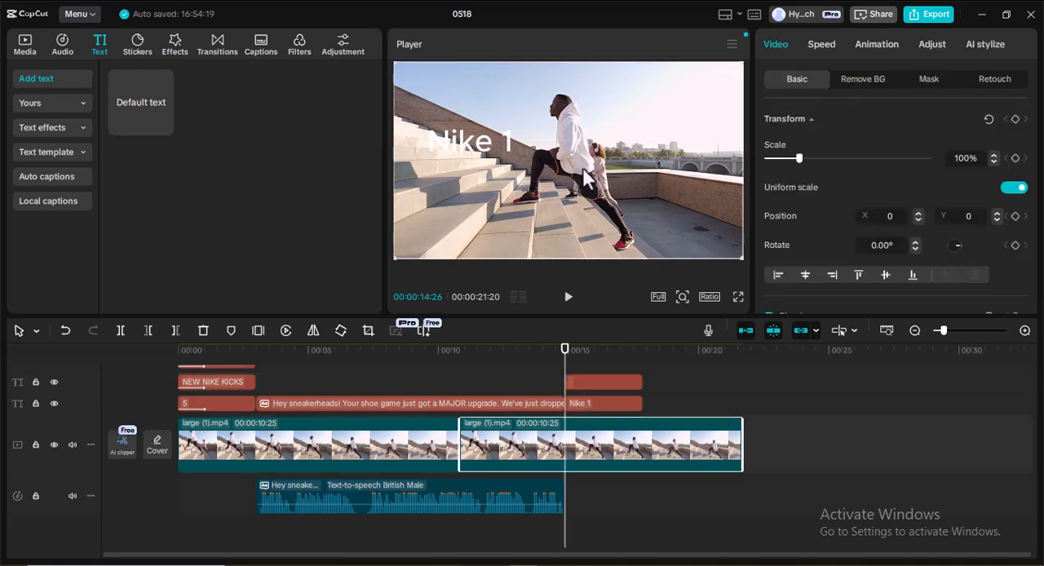
{"action": "left_click", "coordinate": [593, 384]}
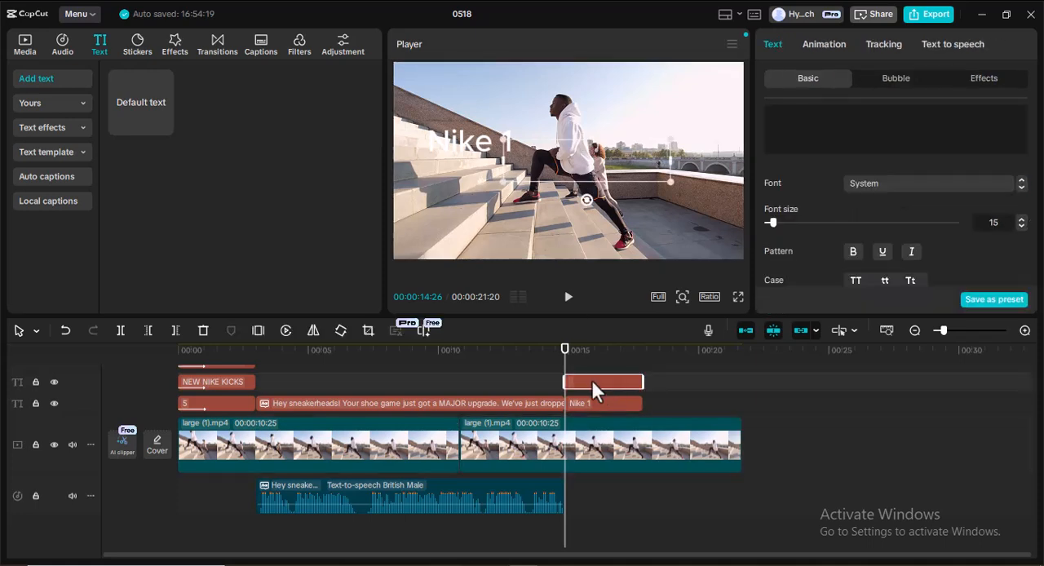
{"action": "left_click_drag", "start_coordinate": [565, 380], "coordinate": [575, 380]}
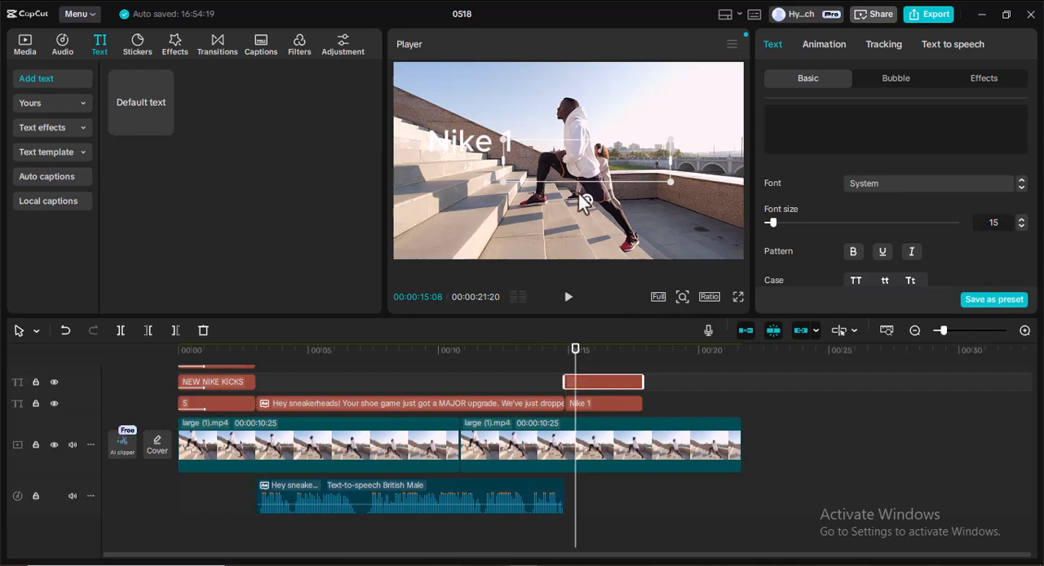
{"action": "mouse_move", "coordinate": [515, 159]}
{"action": "left_mouse_down"}
{"action": "mouse_move", "coordinate": [538, 159]}
{"action": "mouse_move", "coordinate": [527, 159]}
{"action": "left_mouse_up"}
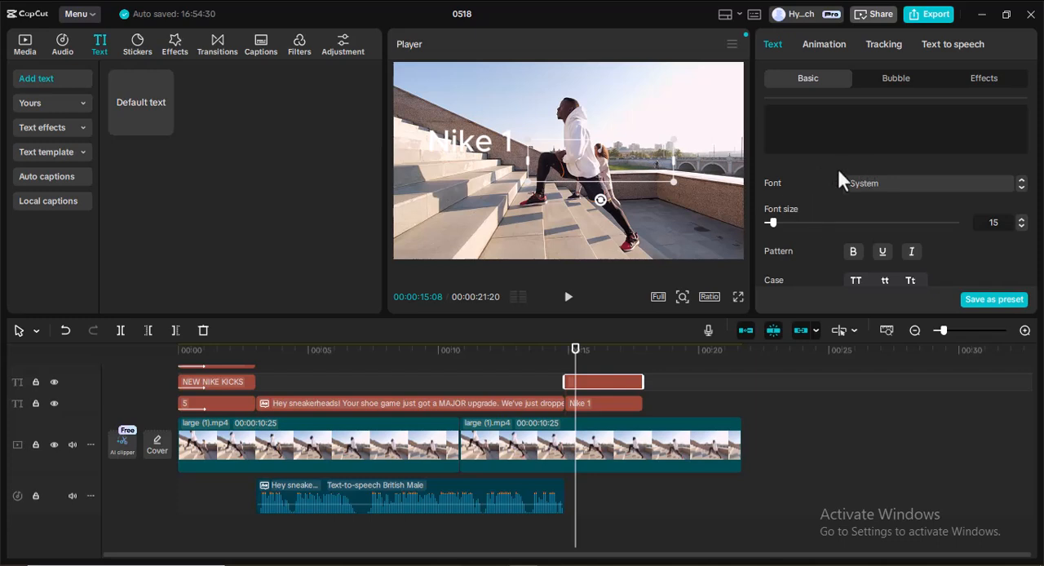
Enable a background on the empty text clip and set its colour to a dark blue.
{"action": "scroll", "coordinate": [837, 171], "scroll_direction": "down", "scroll_amount": 5}
{"action": "scroll", "coordinate": [820, 203], "scroll_direction": "down", "scroll_amount": 3}
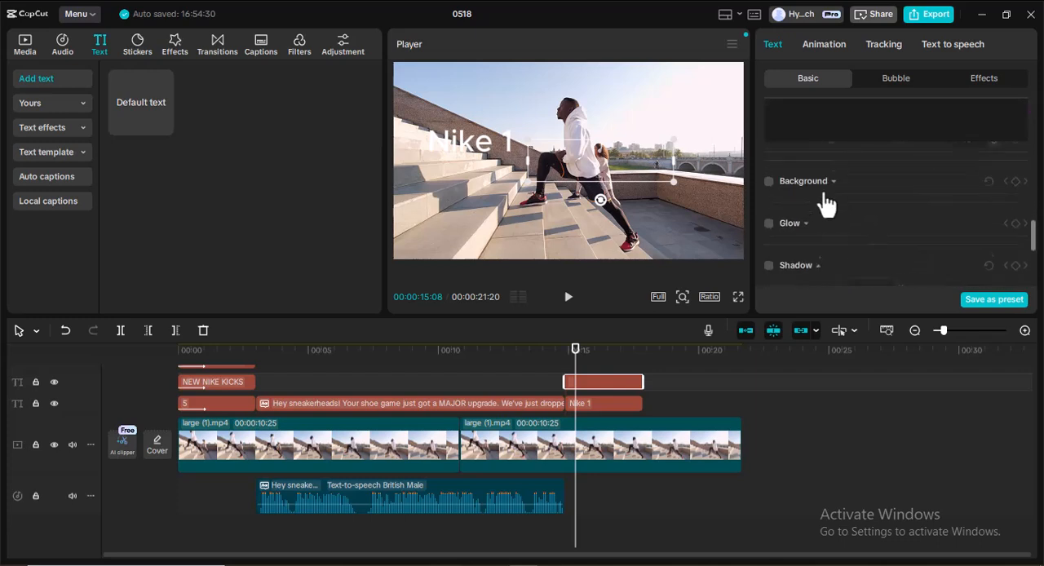
{"action": "left_click", "coordinate": [769, 200]}
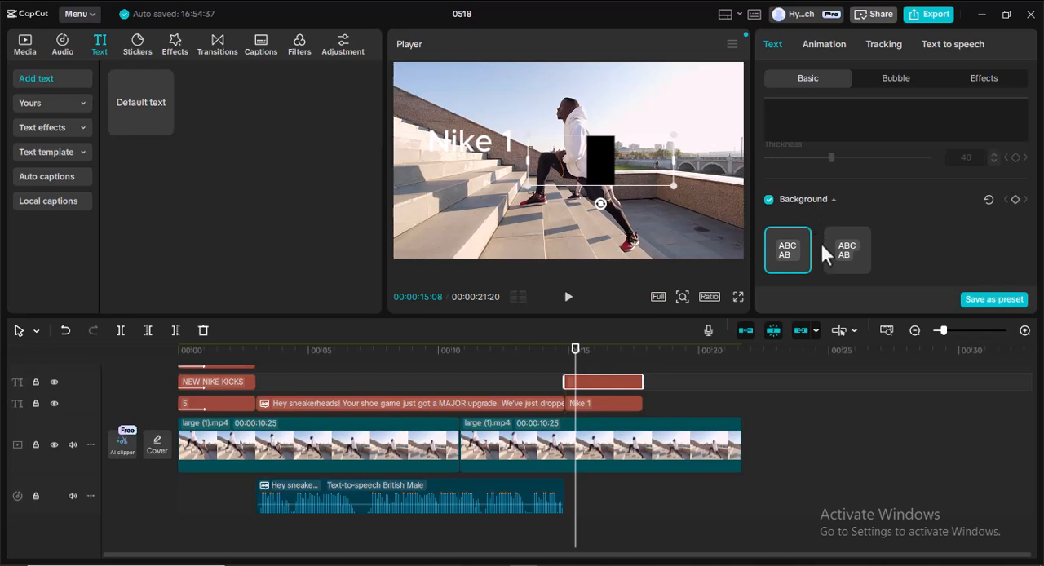
{"action": "scroll", "coordinate": [892, 230], "scroll_direction": "down", "scroll_amount": 2}
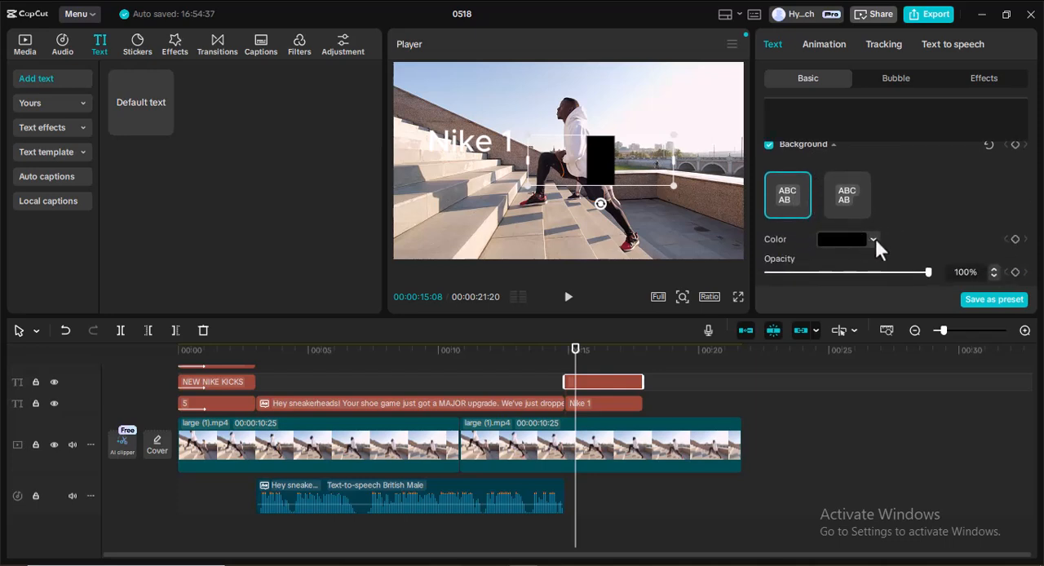
{"action": "left_click", "coordinate": [874, 238]}
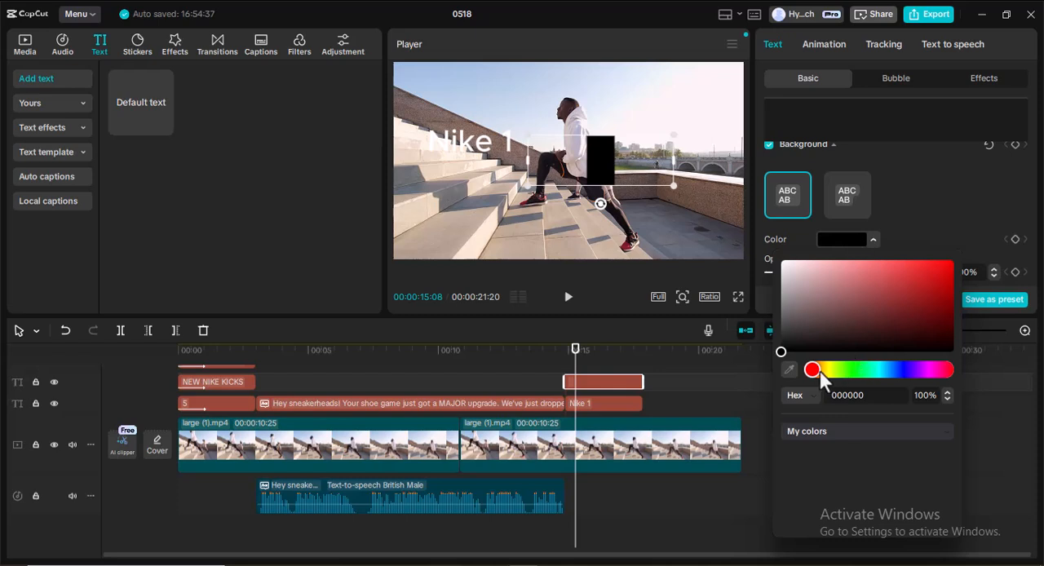
{"action": "left_click", "coordinate": [902, 368]}
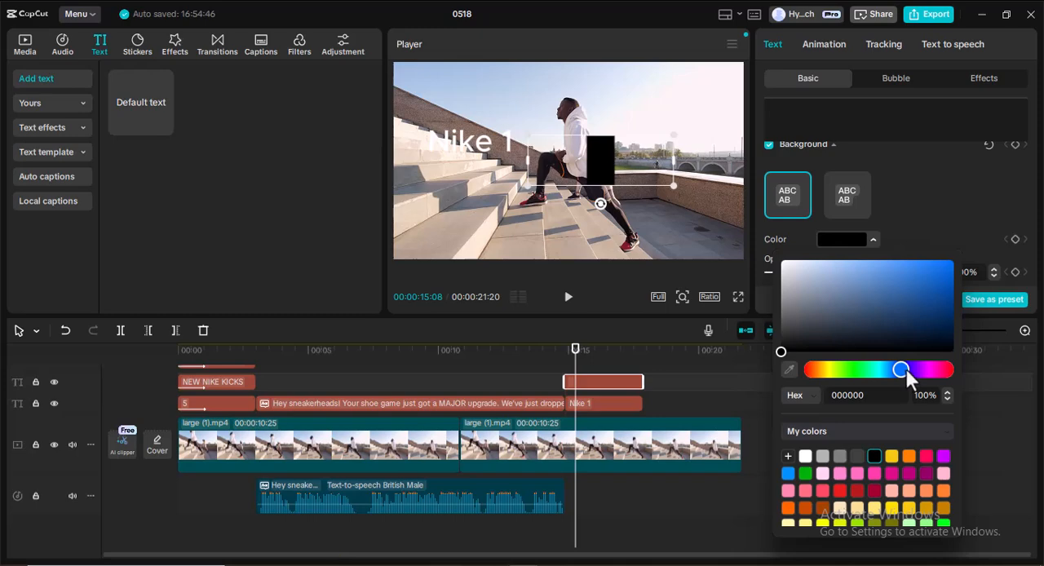
{"action": "left_click_drag", "start_coordinate": [903, 371], "coordinate": [902, 371]}
{"action": "left_click", "coordinate": [909, 370]}
{"action": "left_click", "coordinate": [936, 275]}
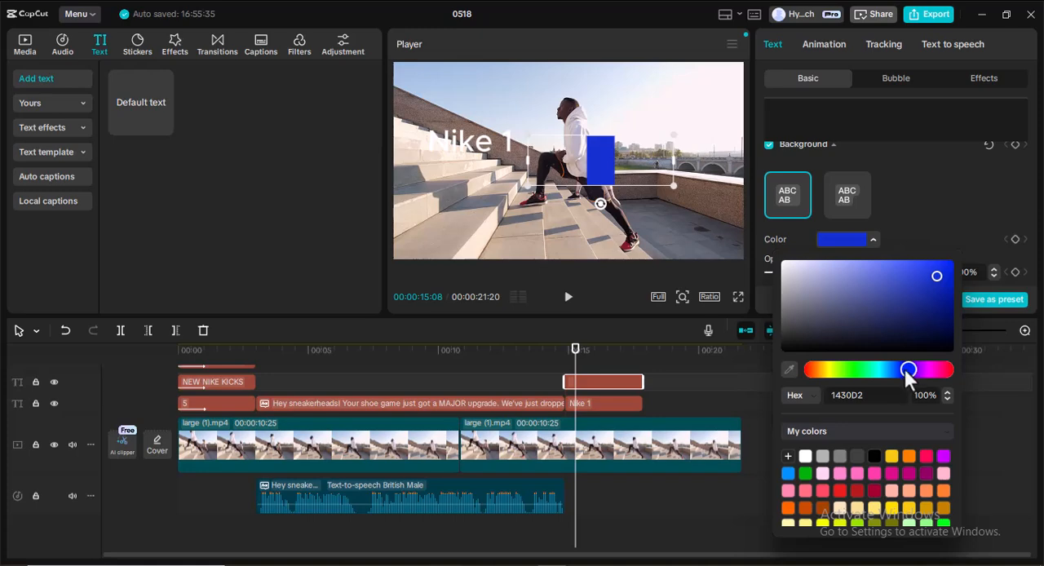
{"action": "left_click", "coordinate": [939, 296]}
{"action": "left_click_drag", "start_coordinate": [941, 298], "coordinate": [939, 303]}
{"action": "left_click", "coordinate": [922, 229]}
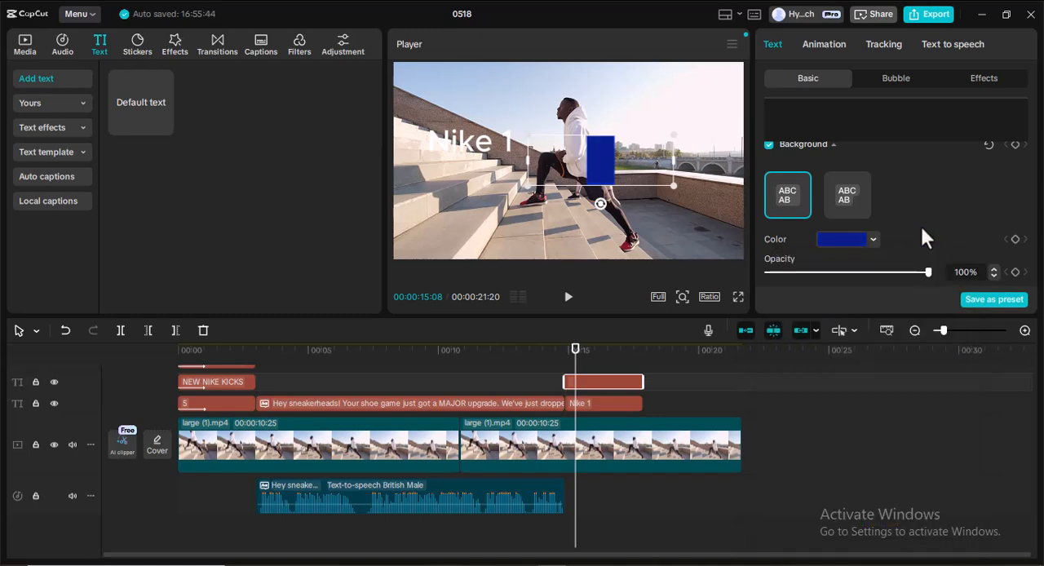
Rotate the blue box a quarter turn into a level horizontal rectangle, enlarge it, and move it over the "Nike 1" text.
{"action": "left_click_drag", "start_coordinate": [528, 160], "coordinate": [553, 160]}
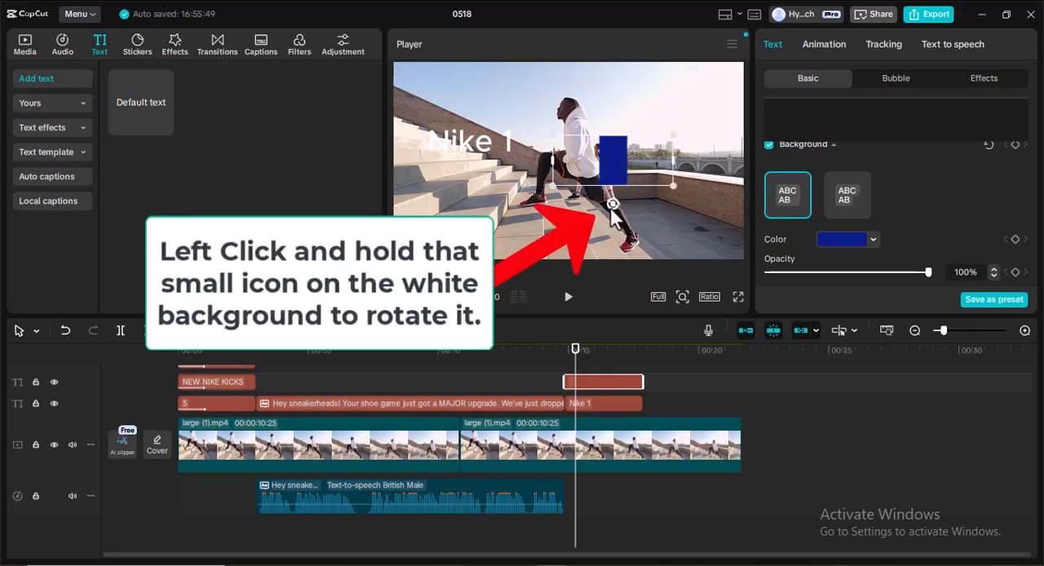
{"action": "left_click_drag", "start_coordinate": [613, 206], "coordinate": [667, 156]}
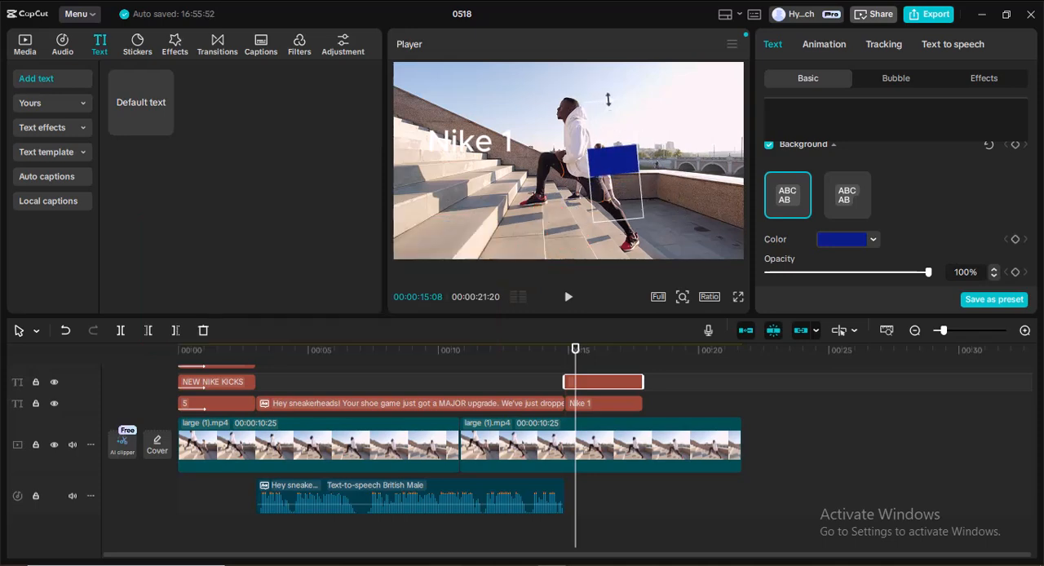
{"action": "left_click_drag", "start_coordinate": [609, 130], "coordinate": [528, 147]}
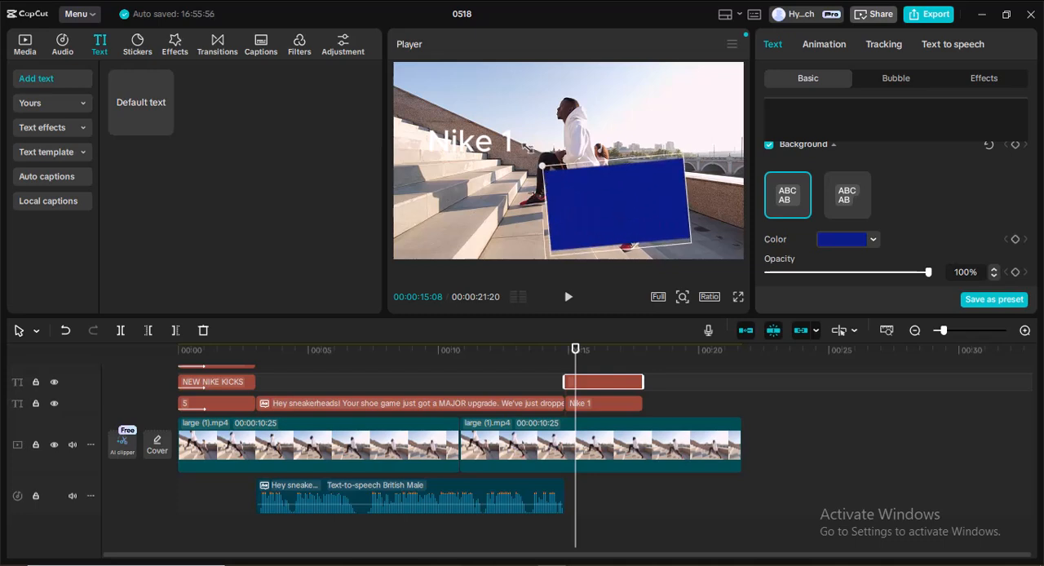
{"action": "left_click_drag", "start_coordinate": [595, 201], "coordinate": [535, 149]}
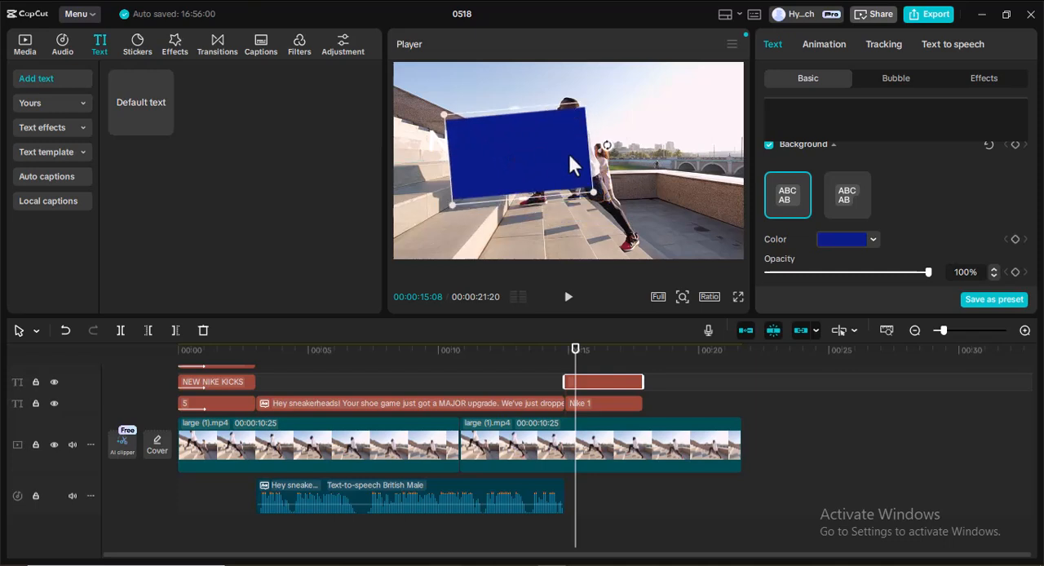
{"action": "left_click_drag", "start_coordinate": [607, 147], "coordinate": [609, 155]}
Reduce and reposition the blue box so it just covers the "Nike 1" text in the frame.
{"action": "left_click_drag", "start_coordinate": [518, 107], "coordinate": [519, 129]}
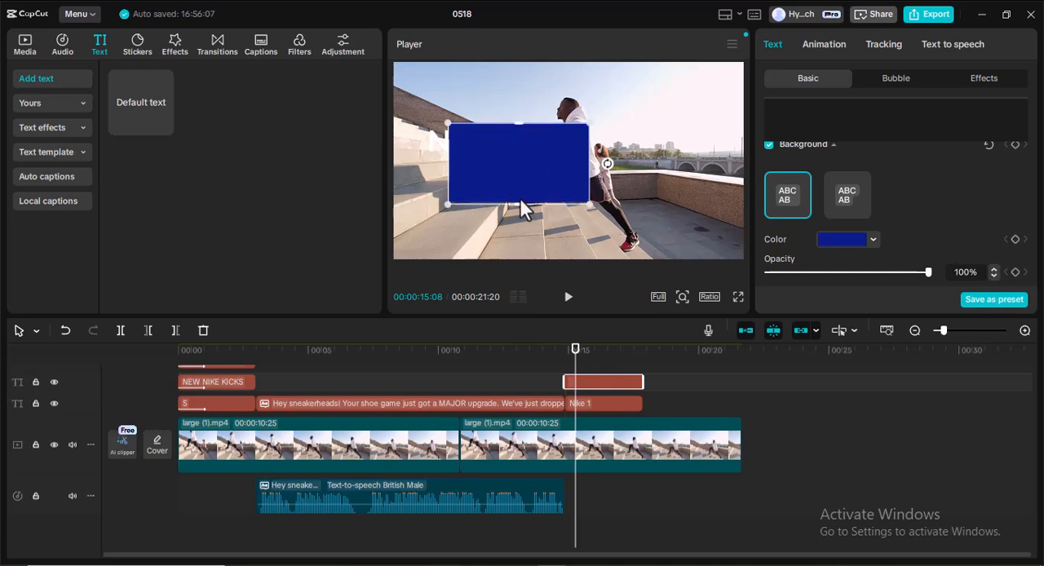
{"action": "left_click_drag", "start_coordinate": [518, 204], "coordinate": [519, 193]}
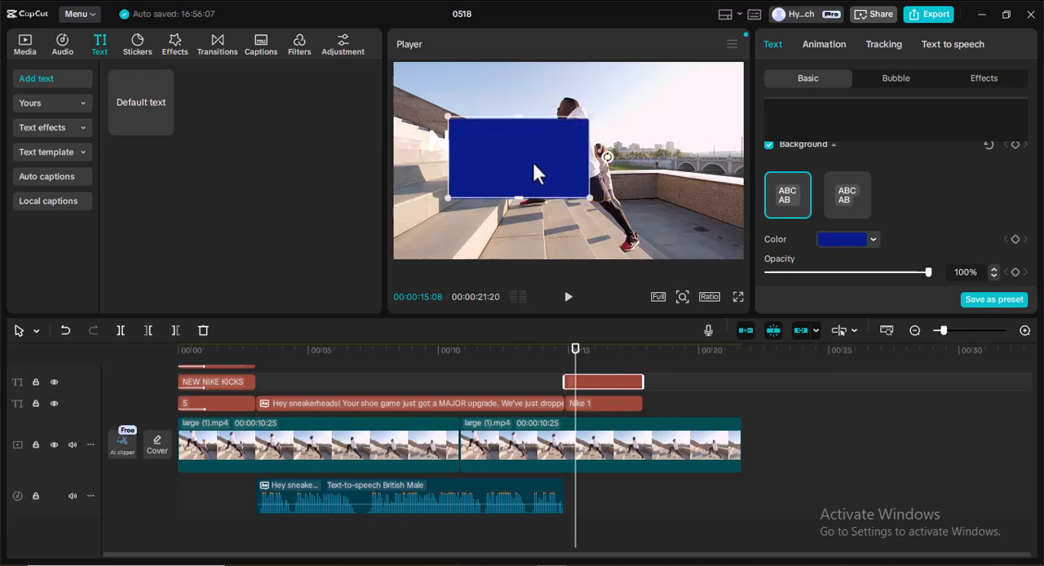
{"action": "mouse_move", "coordinate": [526, 153]}
{"action": "left_mouse_down"}
{"action": "mouse_move", "coordinate": [503, 153]}
{"action": "mouse_move", "coordinate": [525, 178]}
{"action": "mouse_move", "coordinate": [521, 145]}
{"action": "mouse_move", "coordinate": [532, 141]}
{"action": "mouse_move", "coordinate": [515, 141]}
{"action": "left_mouse_up"}
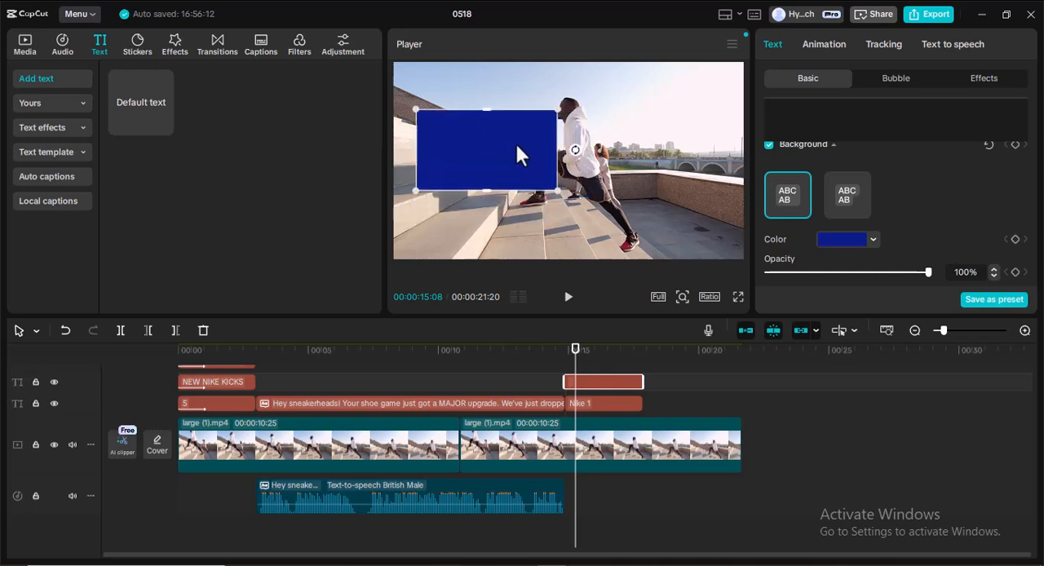
{"action": "left_click_drag", "start_coordinate": [486, 109], "coordinate": [480, 141]}
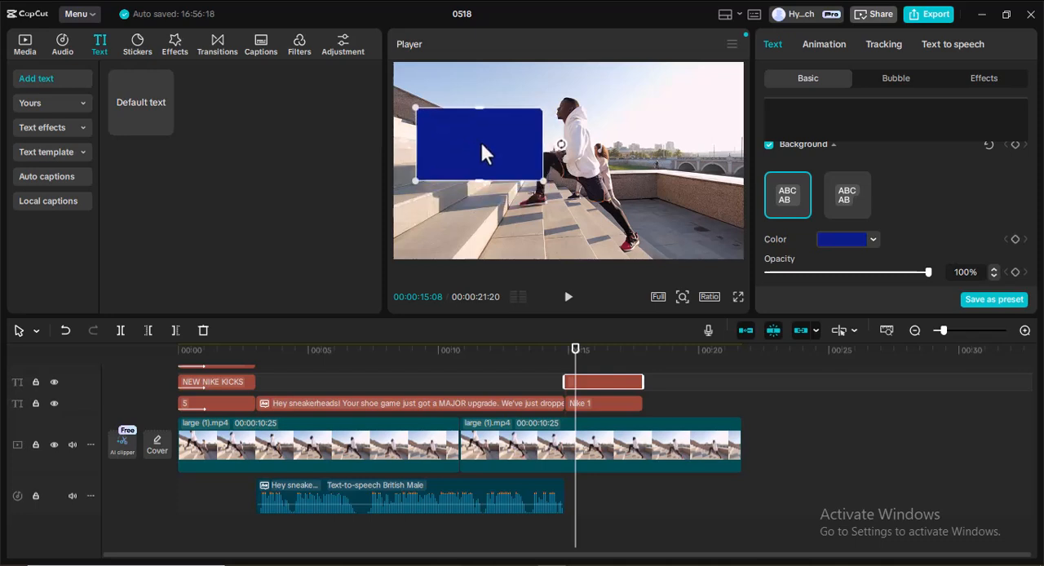
{"action": "left_click_drag", "start_coordinate": [481, 181], "coordinate": [480, 150]}
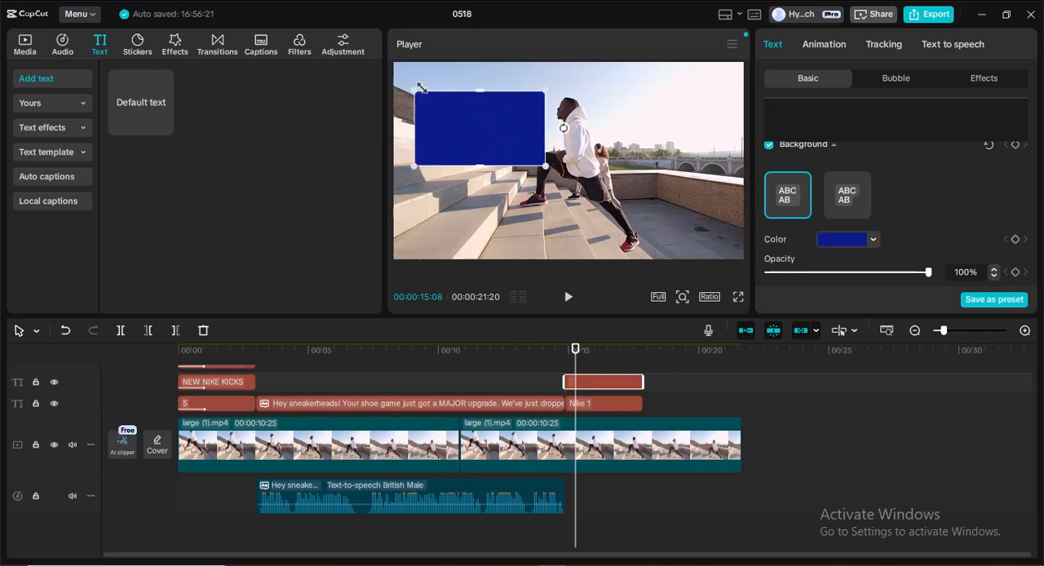
{"action": "left_click_drag", "start_coordinate": [415, 92], "coordinate": [469, 137]}
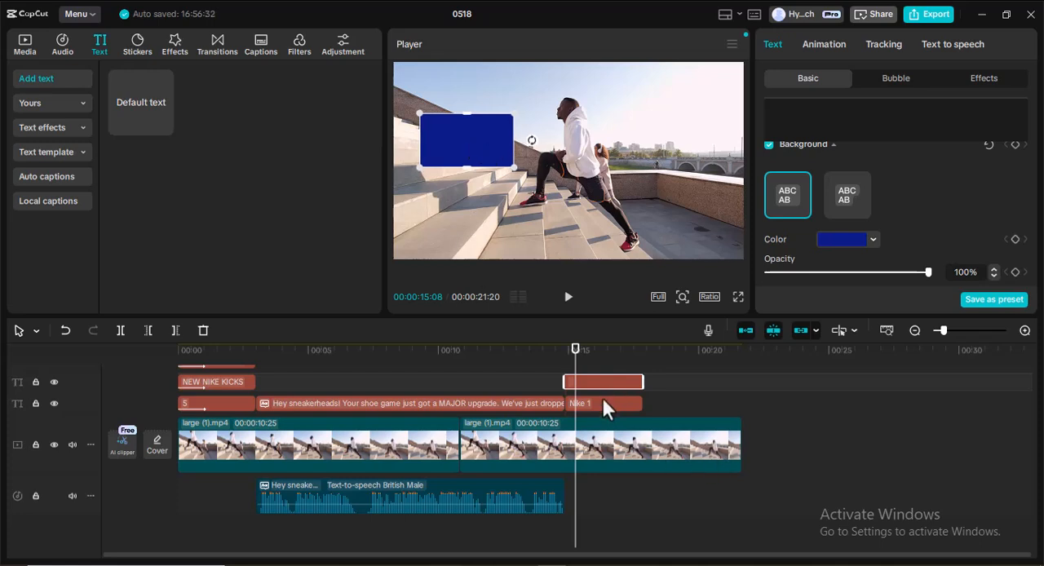
{"action": "left_click", "coordinate": [568, 182]}
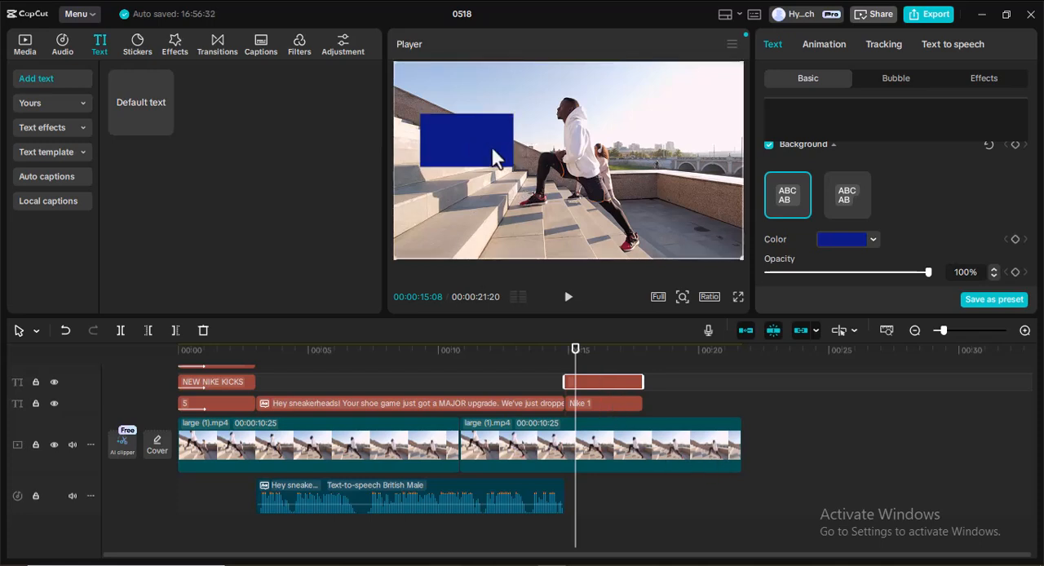
{"action": "left_click", "coordinate": [467, 141]}
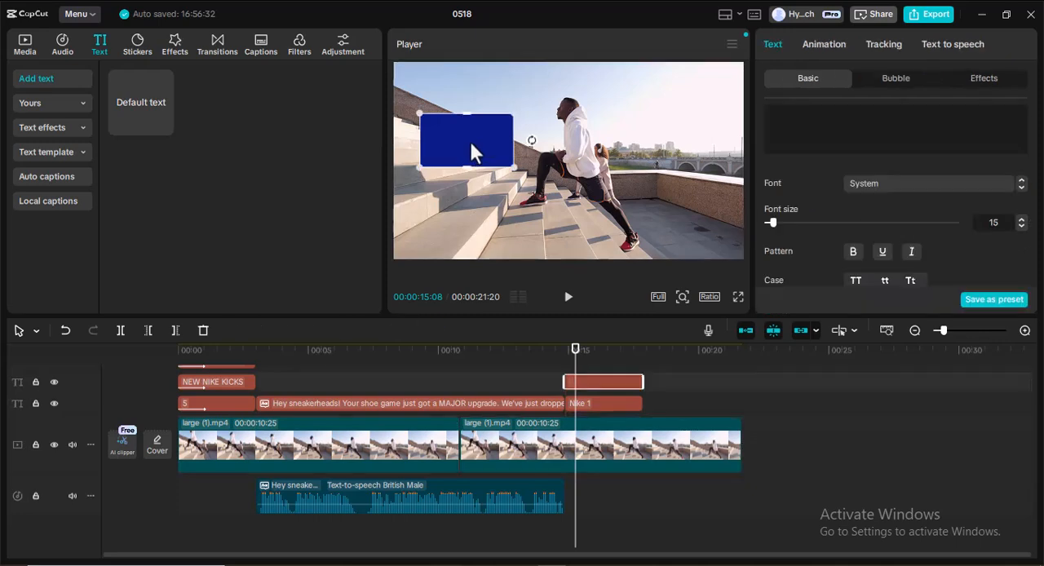
Place the "Nike 1" clip on the track above the blue box clip, both starting at 00:00:14:26, and shrink the text inside the box.
{"action": "left_click_drag", "start_coordinate": [607, 403], "coordinate": [621, 443]}
{"action": "left_click_drag", "start_coordinate": [574, 389], "coordinate": [562, 389]}
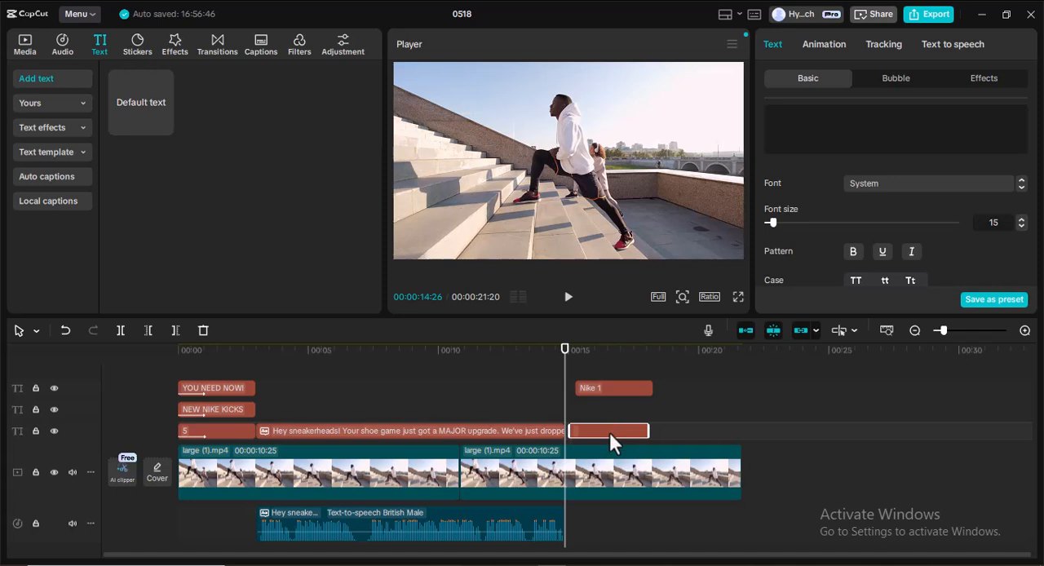
{"action": "left_click_drag", "start_coordinate": [613, 432], "coordinate": [604, 434]}
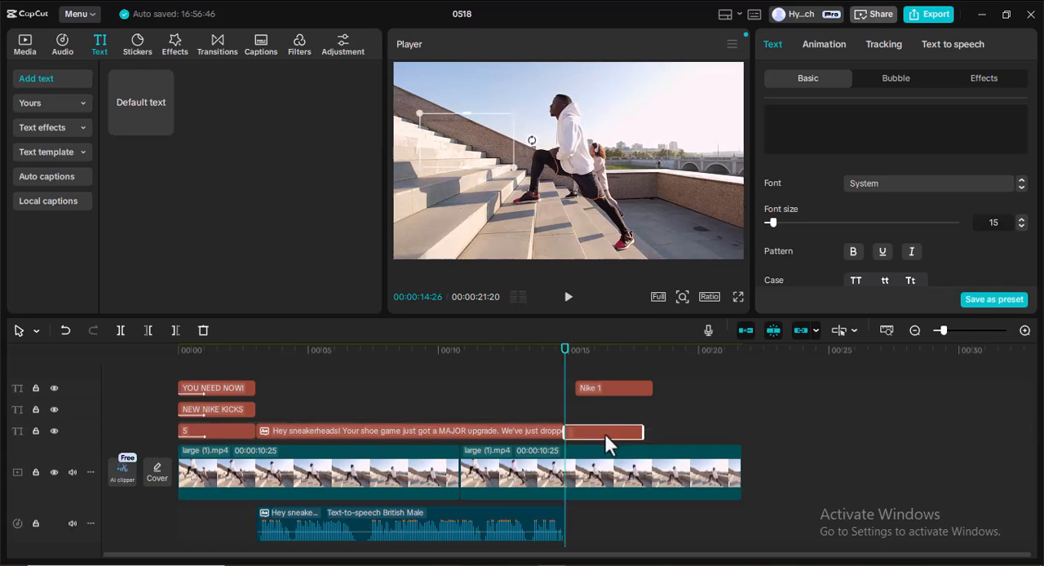
{"action": "left_click_drag", "start_coordinate": [603, 391], "coordinate": [601, 411]}
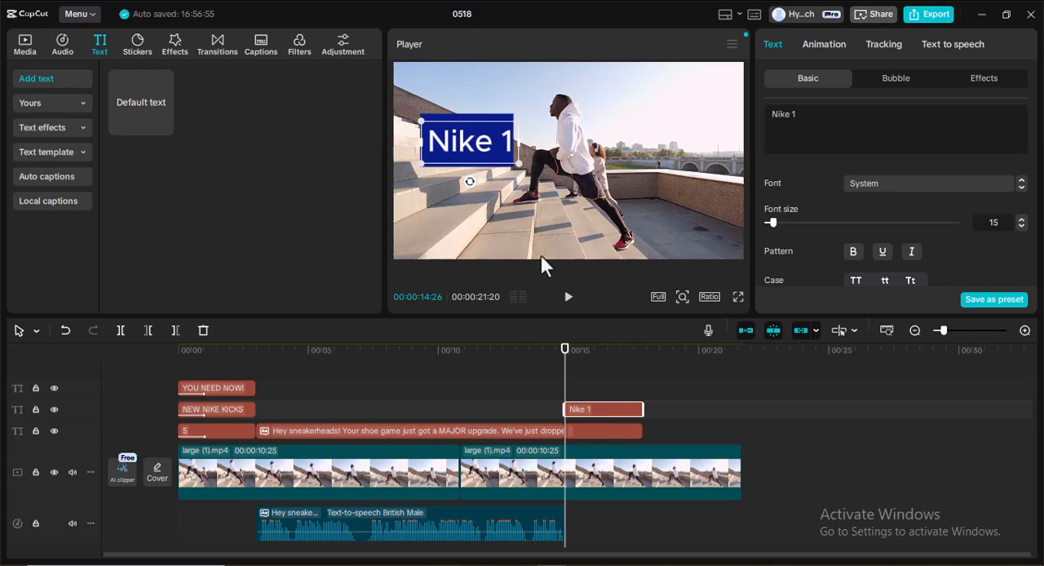
{"action": "left_click_drag", "start_coordinate": [516, 165], "coordinate": [500, 167]}
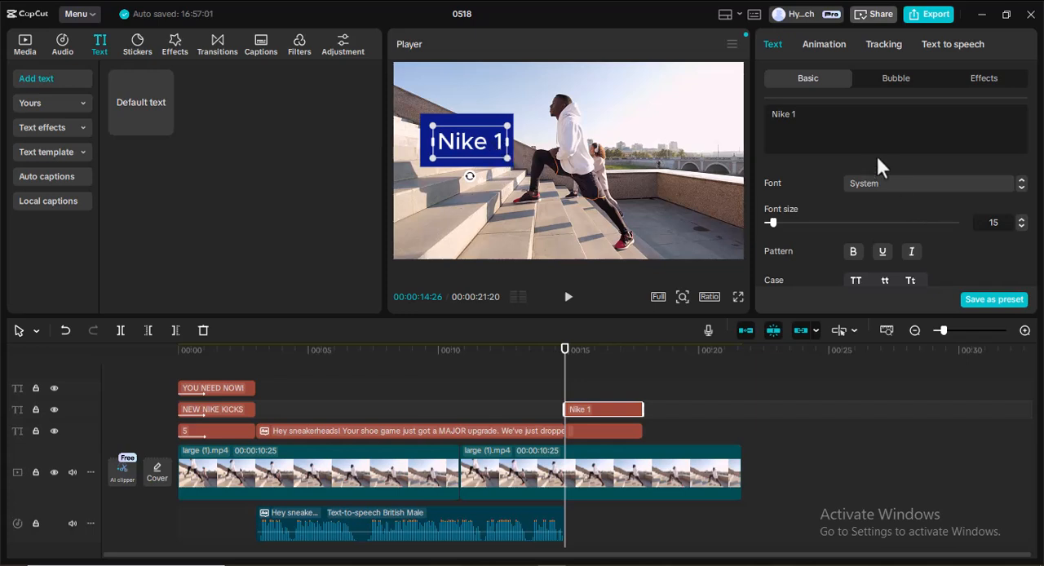
Duplicate the blue box layer at 00:00:14:26 and move the copy directly below the original box in the frame.
{"action": "left_click", "coordinate": [467, 167]}
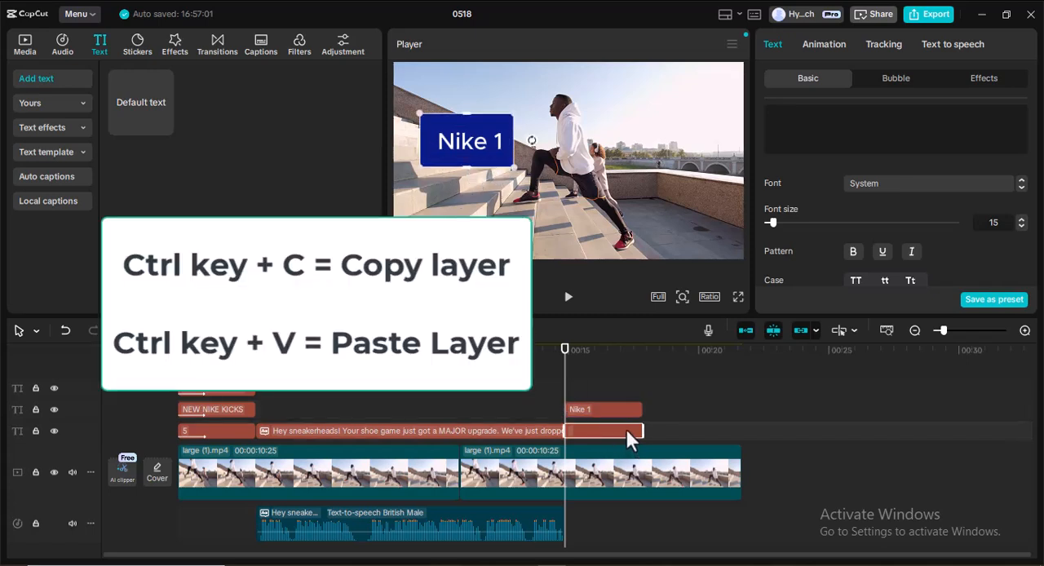
{"action": "key", "text": "ctrl+v"}
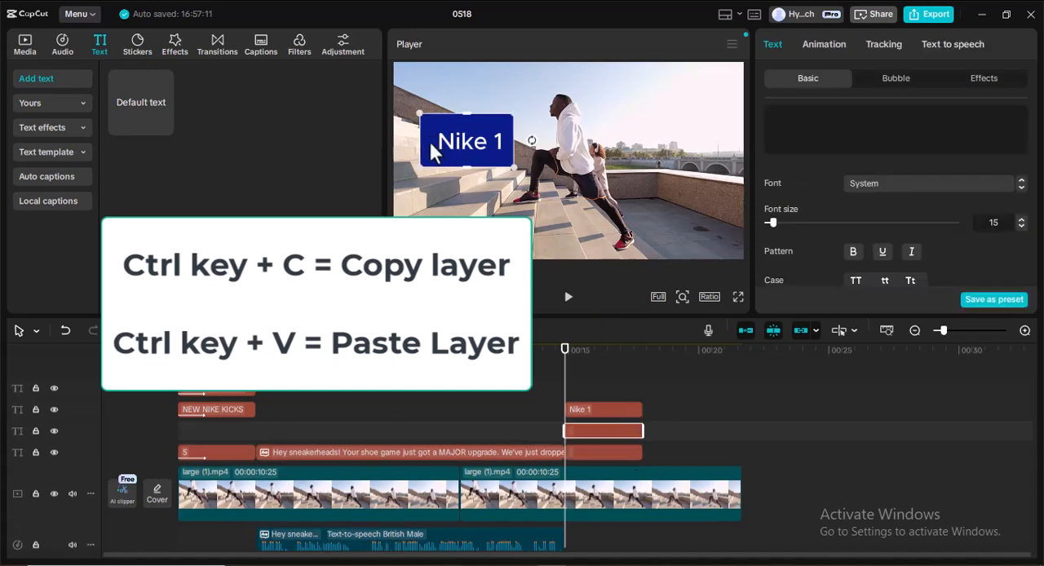
{"action": "left_click_drag", "start_coordinate": [430, 142], "coordinate": [430, 182]}
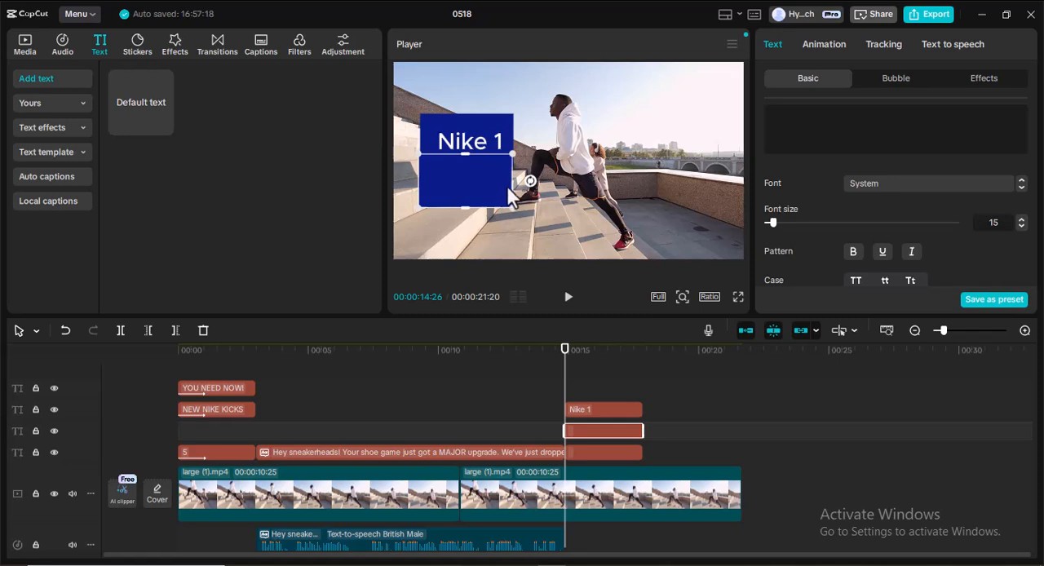
Enlarge the lower blue box, keep it level, and align its left edge with the box behind "Nike 1".
{"action": "left_click_drag", "start_coordinate": [510, 208], "coordinate": [545, 226]}
{"action": "left_click_drag", "start_coordinate": [477, 204], "coordinate": [500, 201]}
{"action": "key", "text": "Left"}
{"action": "key", "text": "ctrl+z"}
{"action": "key", "text": "ctrl+z"}
{"action": "key", "text": "ctrl+z"}
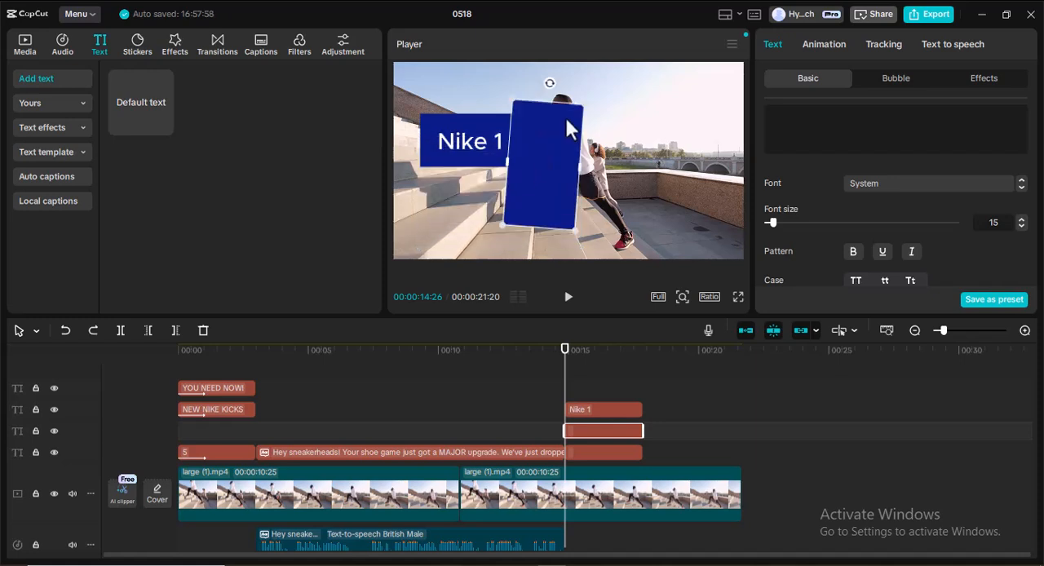
{"action": "left_click_drag", "start_coordinate": [550, 85], "coordinate": [502, 188]}
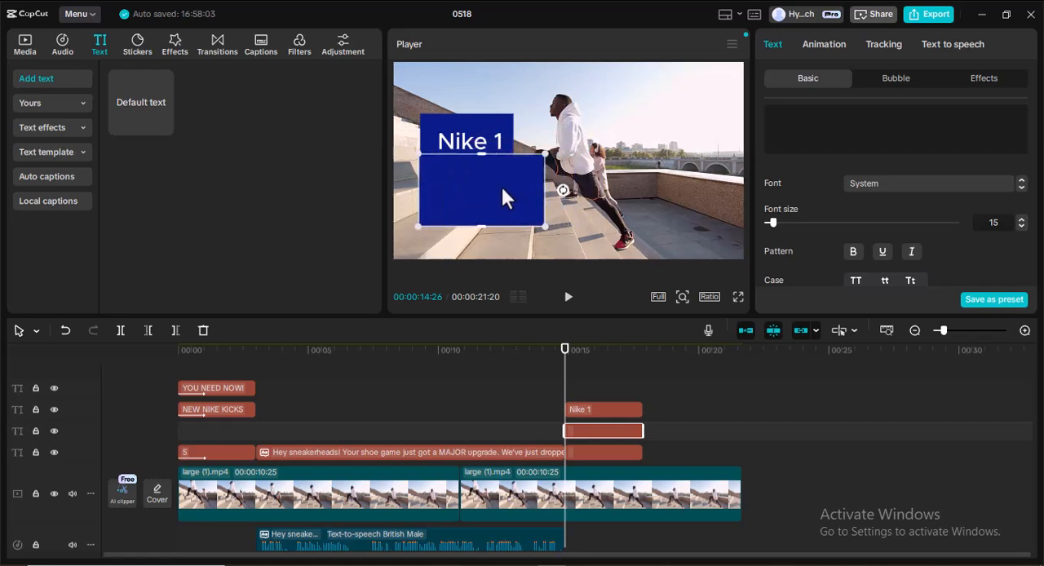
{"action": "left_click_drag", "start_coordinate": [501, 188], "coordinate": [502, 185]}
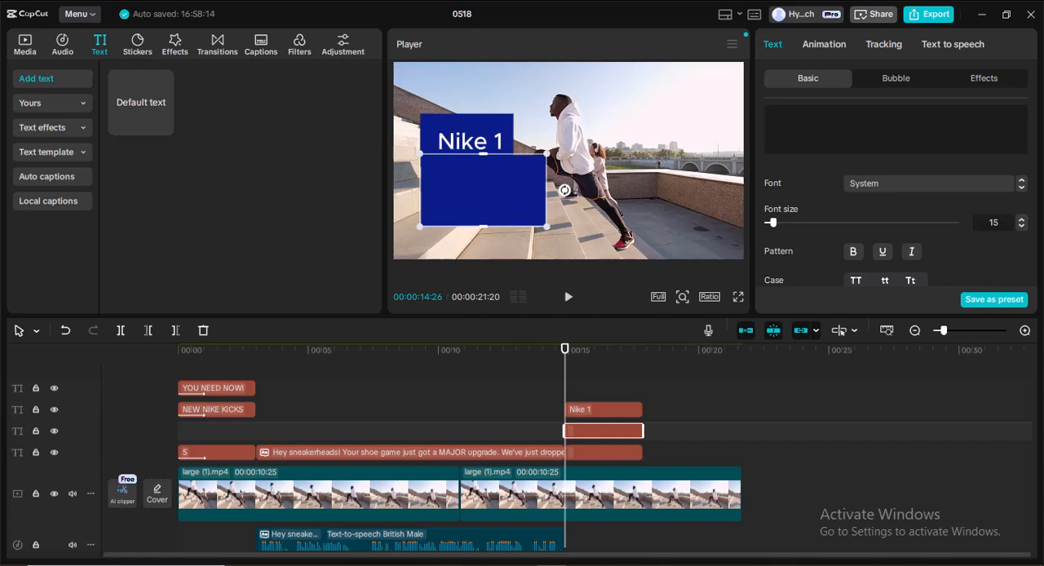
Move the "Nike 1" text up within its blue box and nudge the lower blue box into line beneath it.
{"action": "left_click", "coordinate": [471, 140]}
{"action": "left_click_drag", "start_coordinate": [470, 136], "coordinate": [467, 130]}
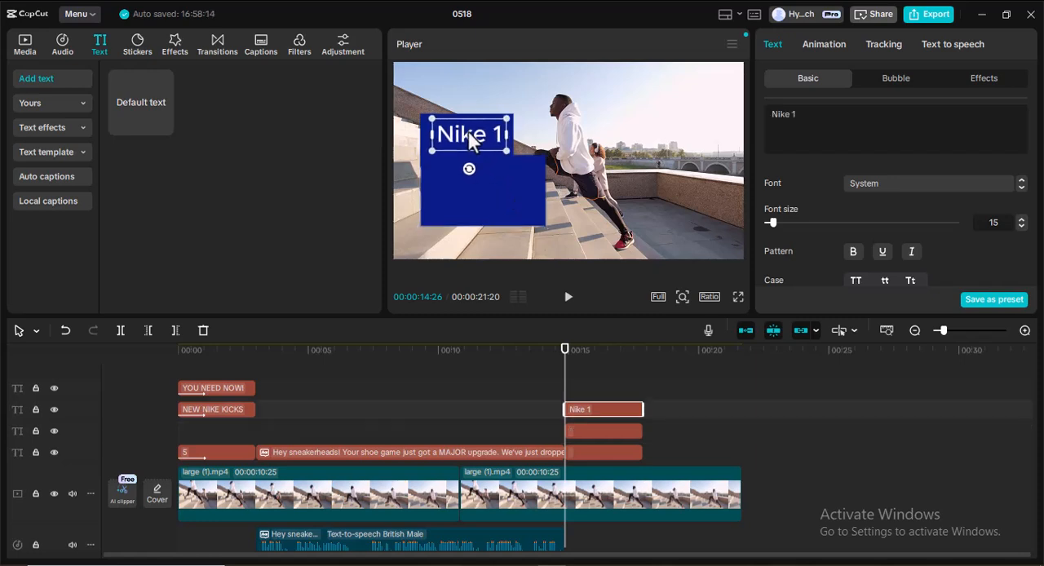
{"action": "left_click", "coordinate": [491, 177]}
{"action": "left_click_drag", "start_coordinate": [495, 180], "coordinate": [496, 181]}
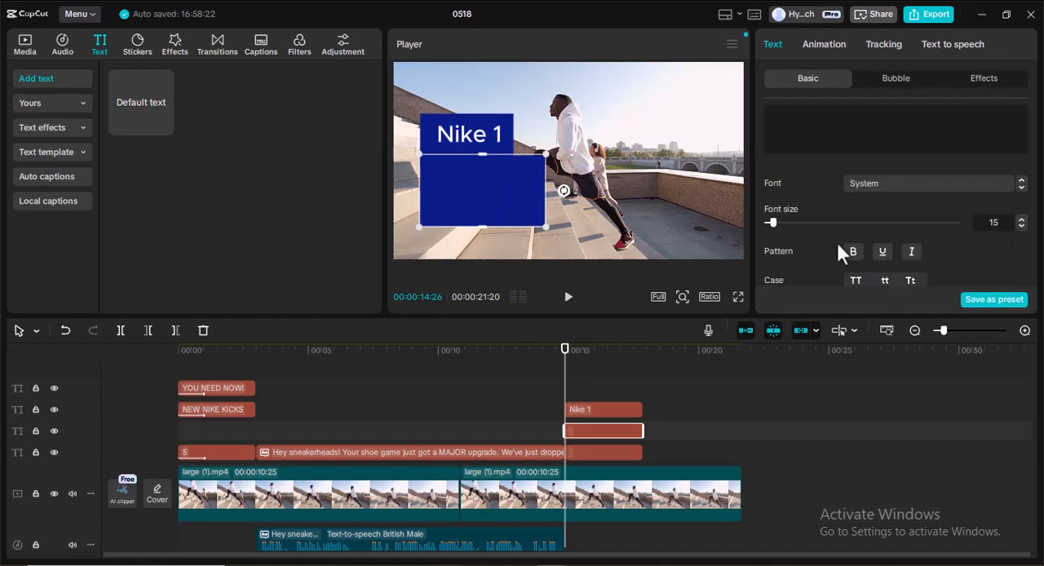
Reduce the background height of the lower blue box slightly below 14%.
{"action": "scroll", "coordinate": [869, 195], "scroll_direction": "down", "scroll_amount": 3}
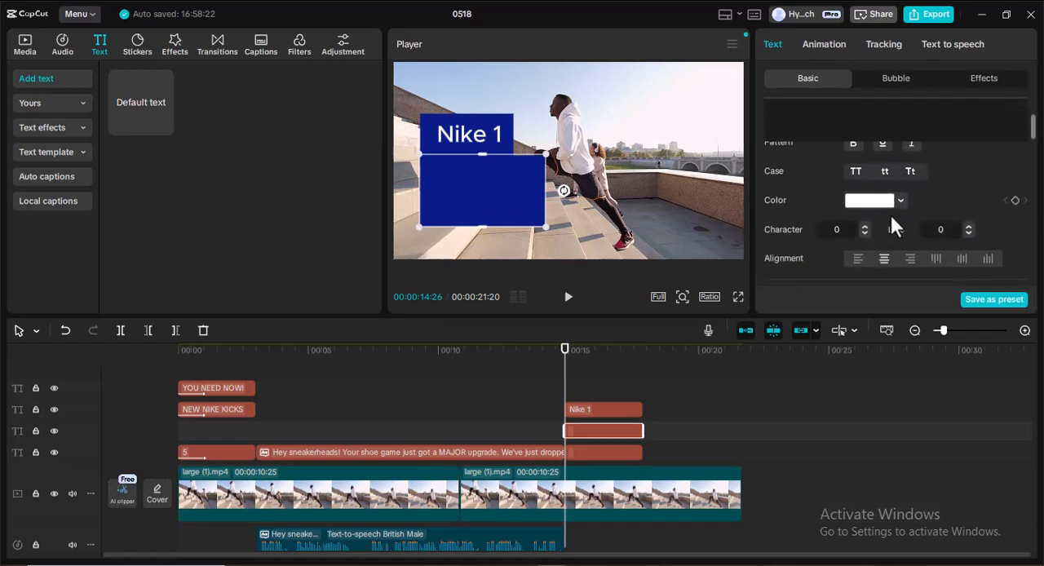
{"action": "scroll", "coordinate": [889, 204], "scroll_direction": "down", "scroll_amount": 6}
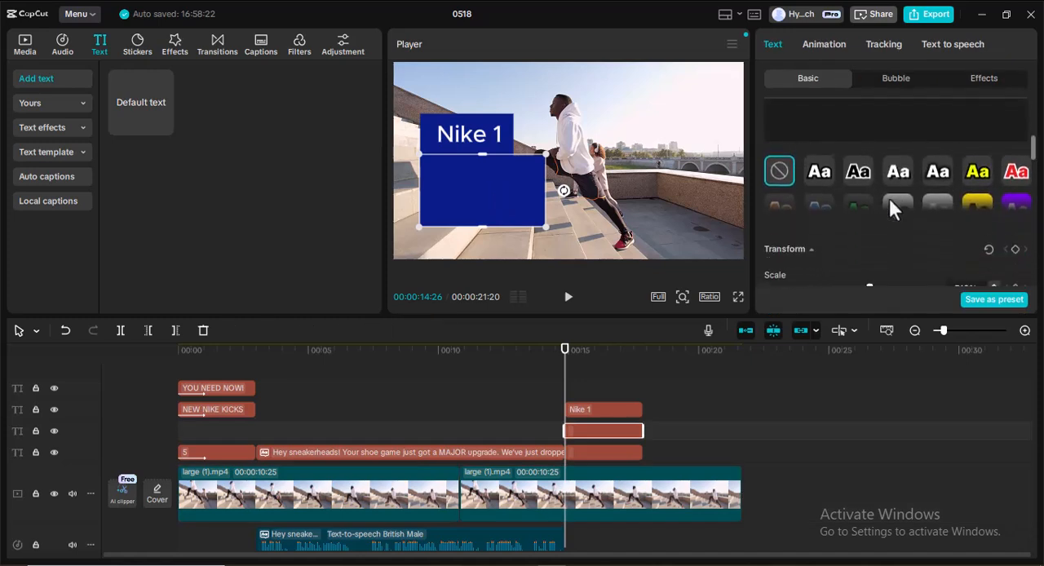
{"action": "scroll", "coordinate": [891, 208], "scroll_direction": "down", "scroll_amount": 3}
{"action": "scroll", "coordinate": [892, 208], "scroll_direction": "up", "scroll_amount": 5}
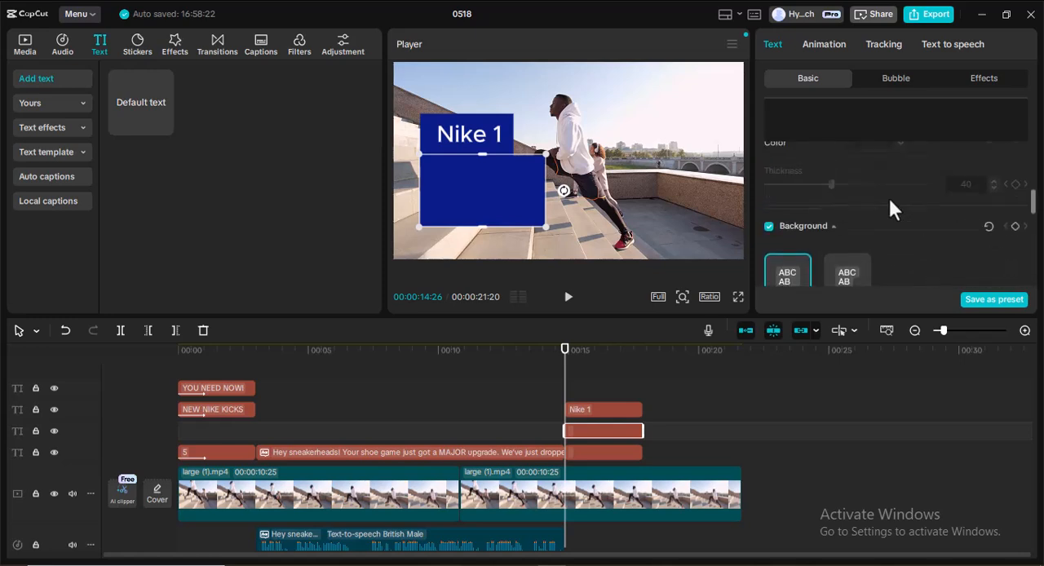
{"action": "scroll", "coordinate": [889, 202], "scroll_direction": "down", "scroll_amount": 5}
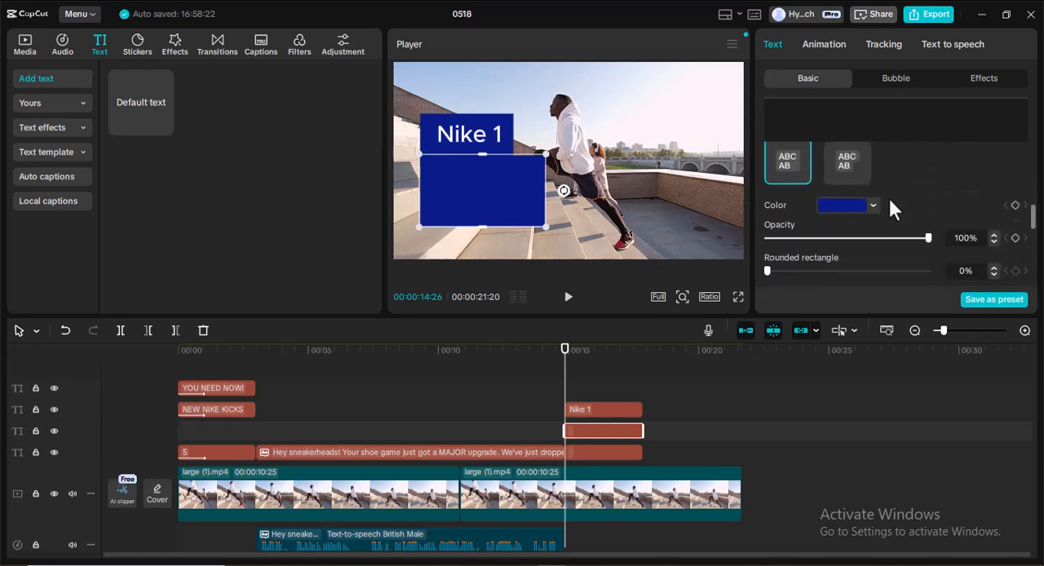
{"action": "scroll", "coordinate": [889, 206], "scroll_direction": "down", "scroll_amount": 3}
{"action": "scroll", "coordinate": [891, 205], "scroll_direction": "up", "scroll_amount": 2}
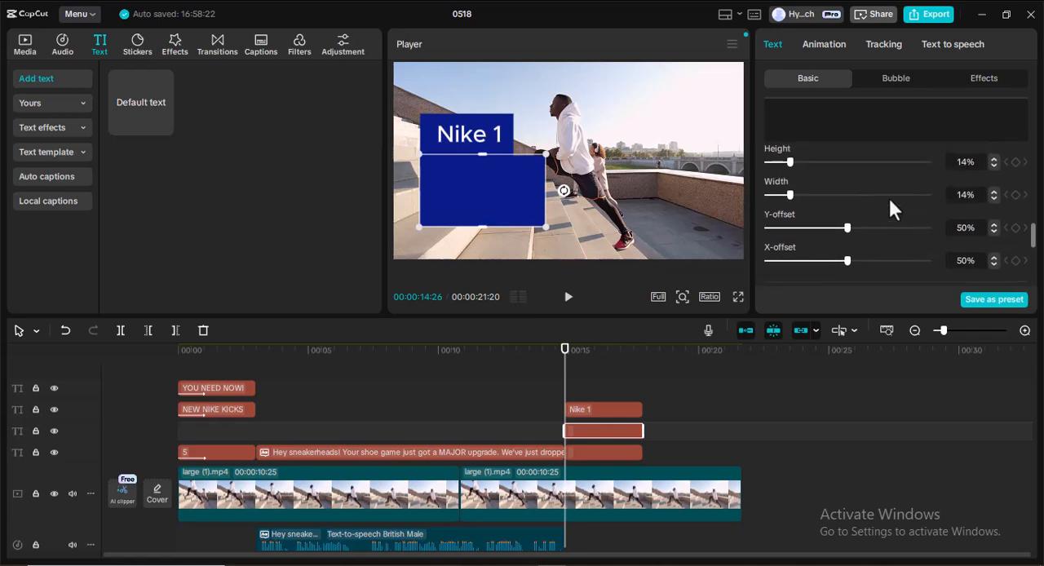
{"action": "left_click_drag", "start_coordinate": [791, 161], "coordinate": [784, 162]}
Turn off uniform scale for the lower box, set scale height to 333% and scale width to 215%, and move it up against the "Nike 1" box.
{"action": "scroll", "coordinate": [877, 179], "scroll_direction": "up", "scroll_amount": 5}
{"action": "scroll", "coordinate": [878, 185], "scroll_direction": "up", "scroll_amount": 5}
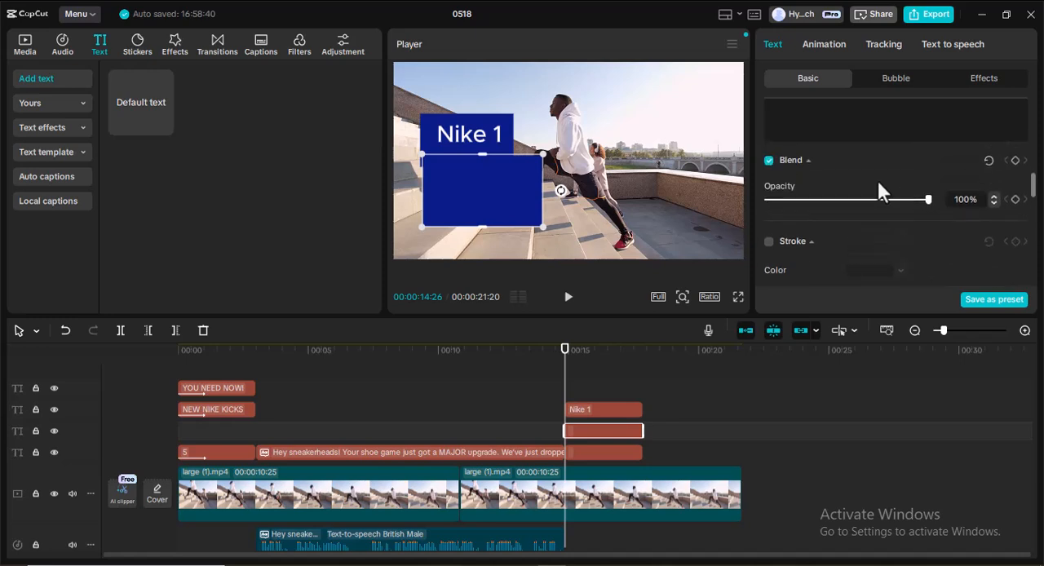
{"action": "scroll", "coordinate": [879, 191], "scroll_direction": "up", "scroll_amount": 5}
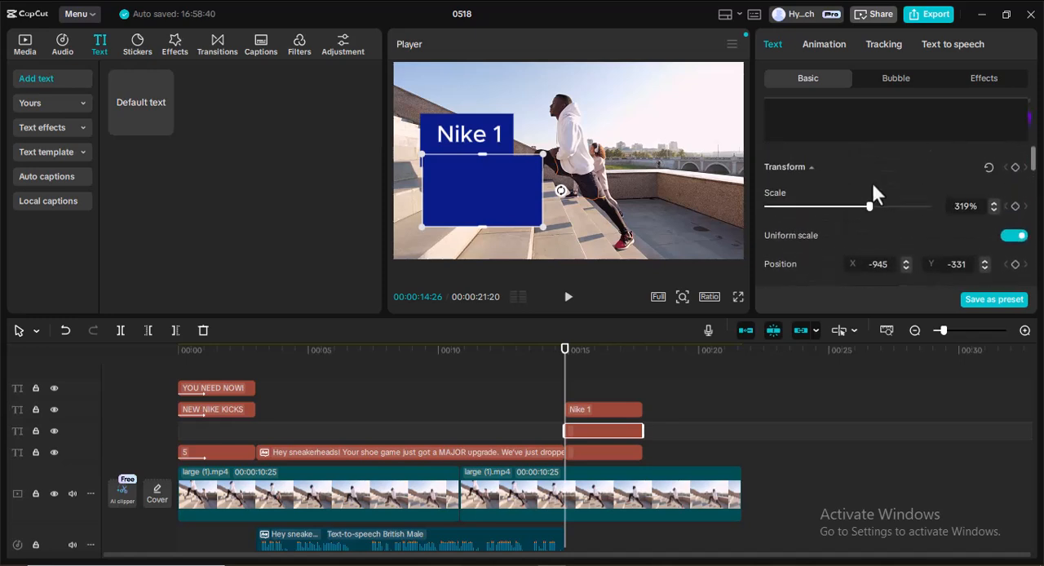
{"action": "left_click", "coordinate": [1014, 235]}
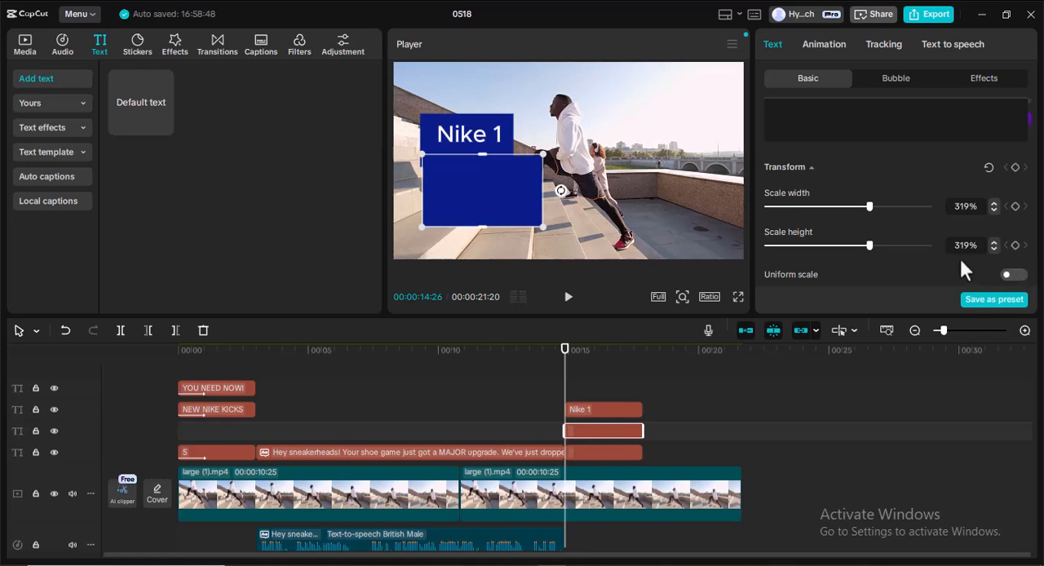
{"action": "mouse_move", "coordinate": [868, 245]}
{"action": "left_mouse_down"}
{"action": "mouse_move", "coordinate": [848, 243]}
{"action": "mouse_move", "coordinate": [871, 241]}
{"action": "left_mouse_up"}
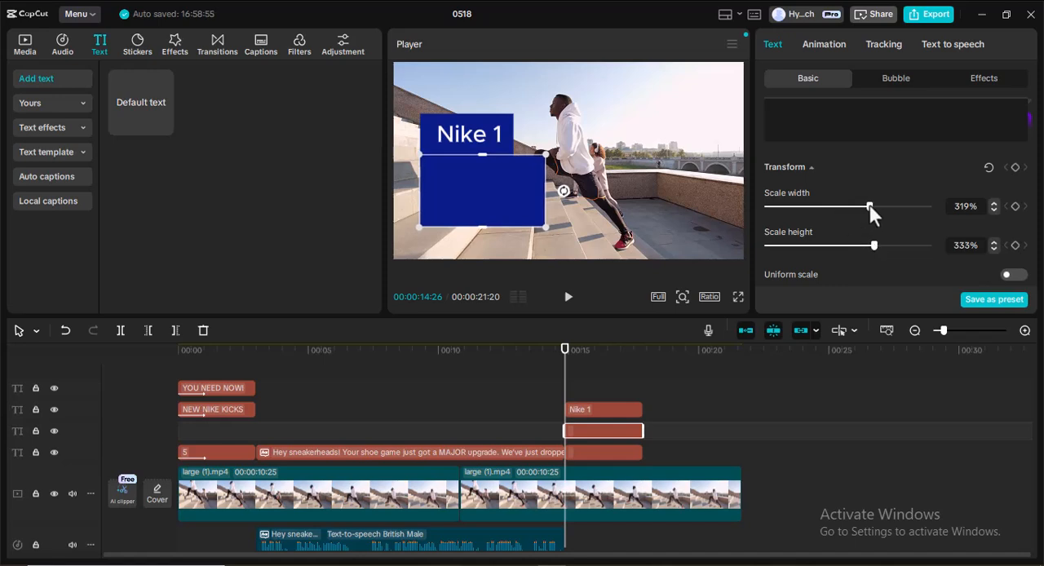
{"action": "left_click_drag", "start_coordinate": [868, 205], "coordinate": [835, 208]}
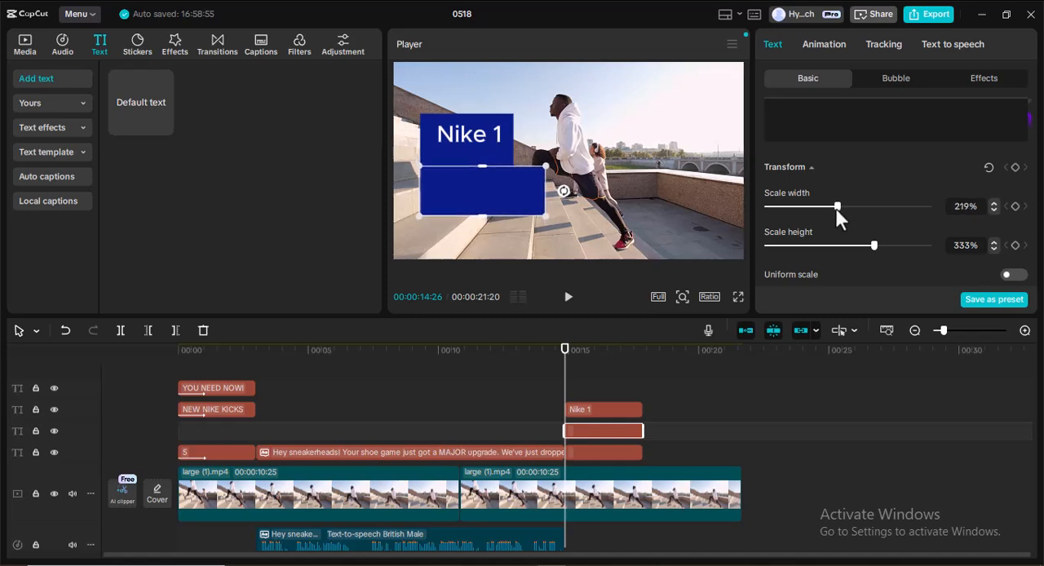
{"action": "left_click_drag", "start_coordinate": [453, 186], "coordinate": [462, 174]}
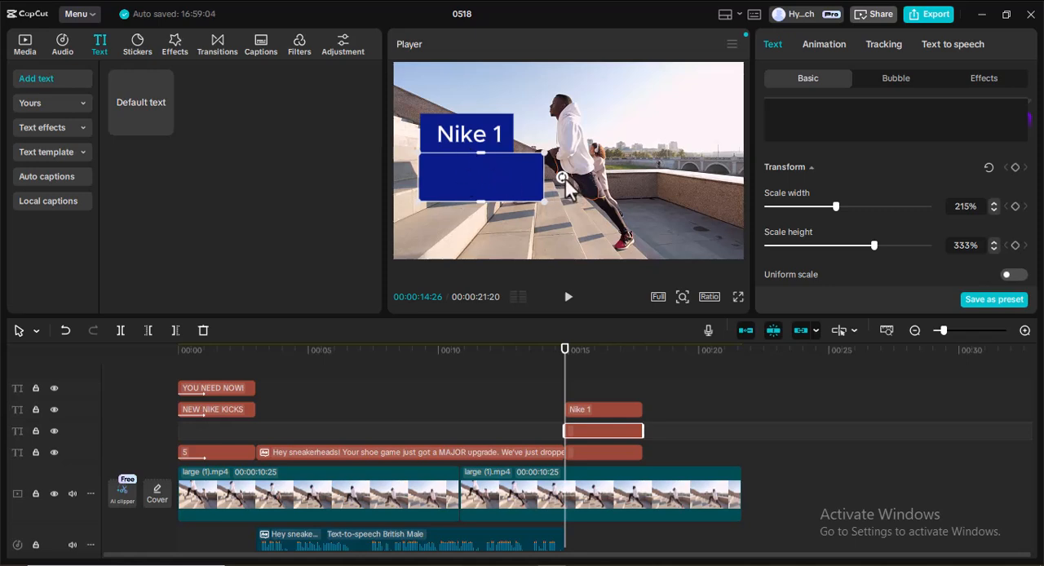
Change the lower box's background color to bright red, hex CC0E0E.
{"action": "scroll", "coordinate": [867, 197], "scroll_direction": "down", "scroll_amount": 10}
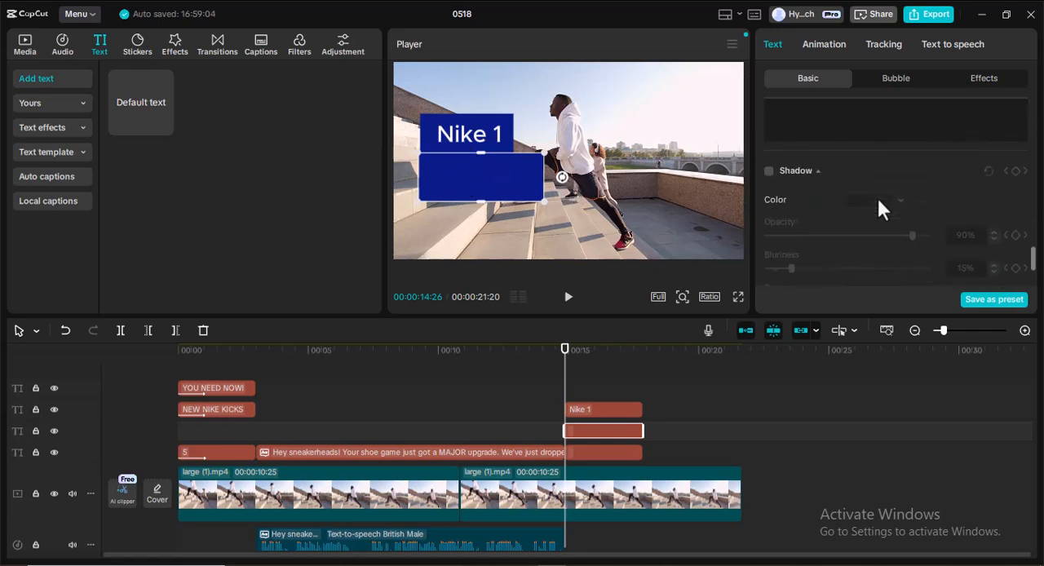
{"action": "scroll", "coordinate": [878, 202], "scroll_direction": "up", "scroll_amount": 6}
{"action": "scroll", "coordinate": [879, 203], "scroll_direction": "down", "scroll_amount": 5}
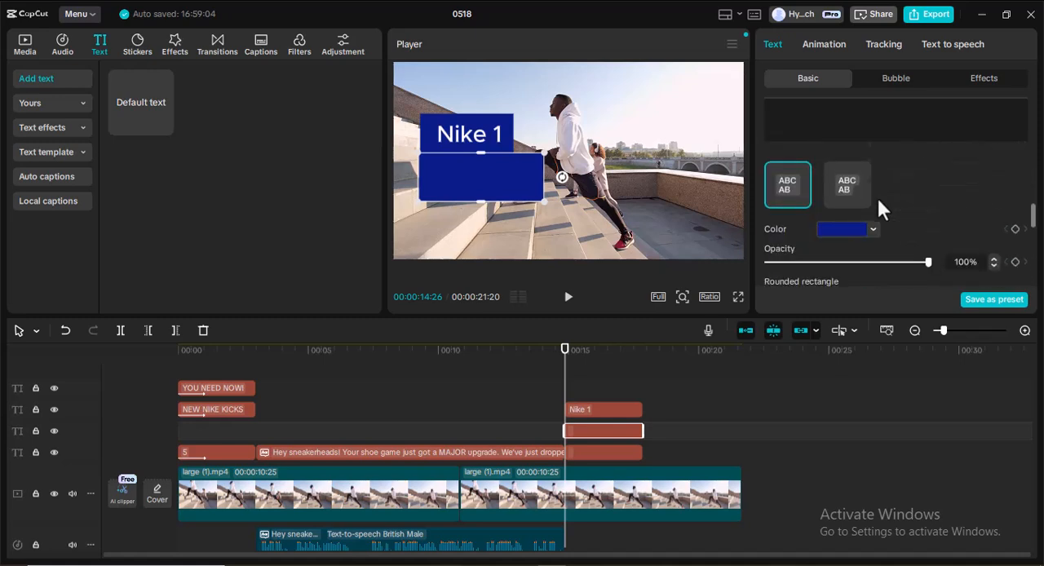
{"action": "scroll", "coordinate": [885, 204], "scroll_direction": "up", "scroll_amount": 3}
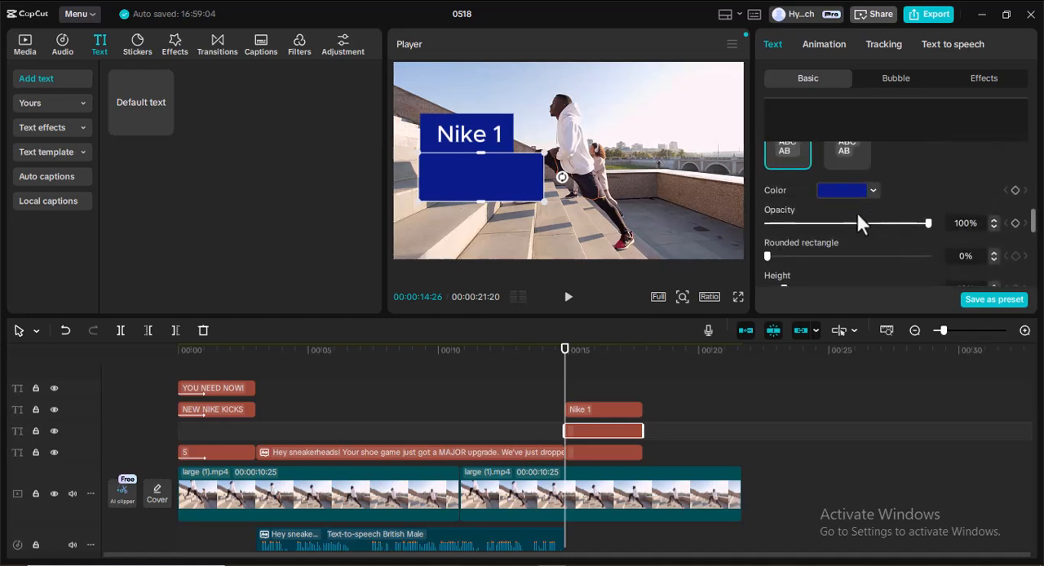
{"action": "left_click", "coordinate": [849, 191]}
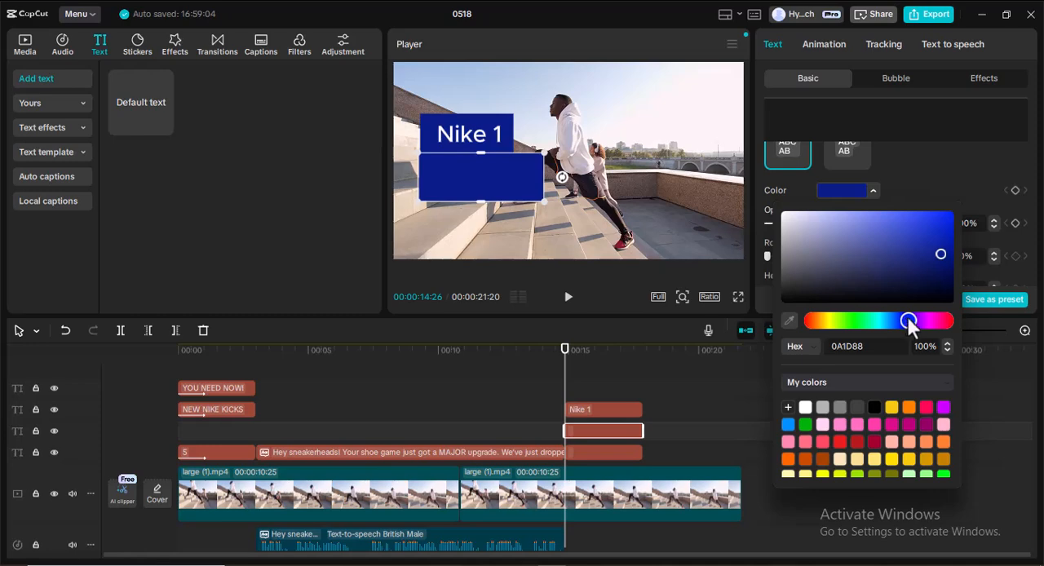
{"action": "left_click", "coordinate": [821, 319]}
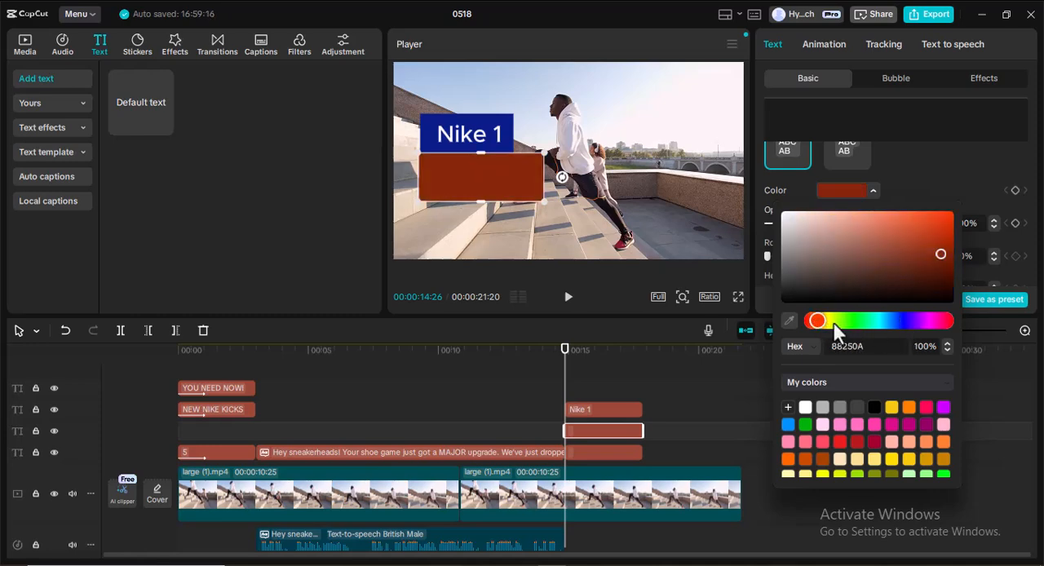
{"action": "mouse_move", "coordinate": [821, 323]}
{"action": "left_mouse_down"}
{"action": "mouse_move", "coordinate": [810, 324]}
{"action": "mouse_move", "coordinate": [947, 322]}
{"action": "mouse_move", "coordinate": [805, 321]}
{"action": "left_mouse_up"}
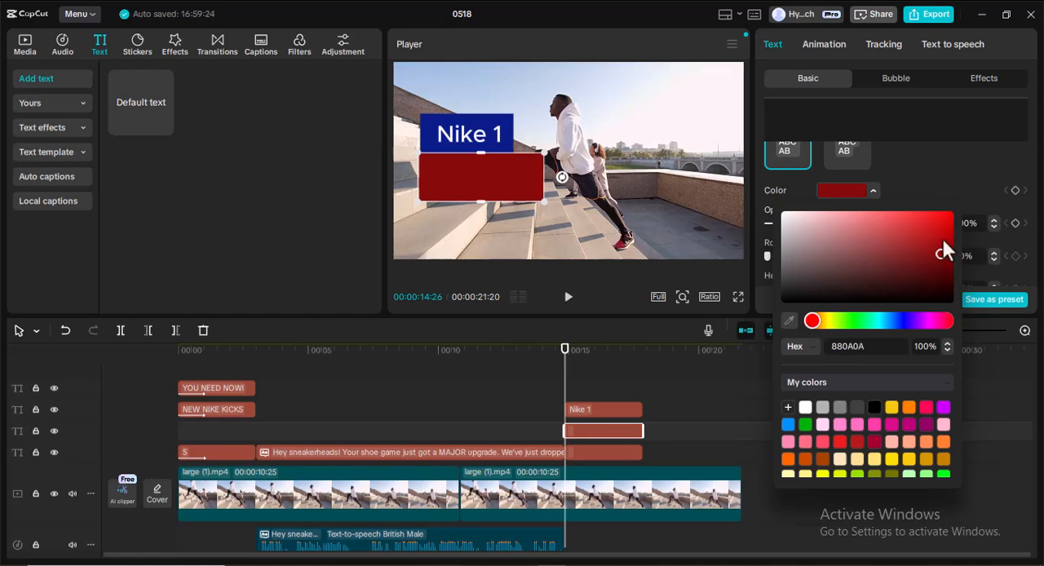
{"action": "left_click_drag", "start_coordinate": [941, 252], "coordinate": [941, 231]}
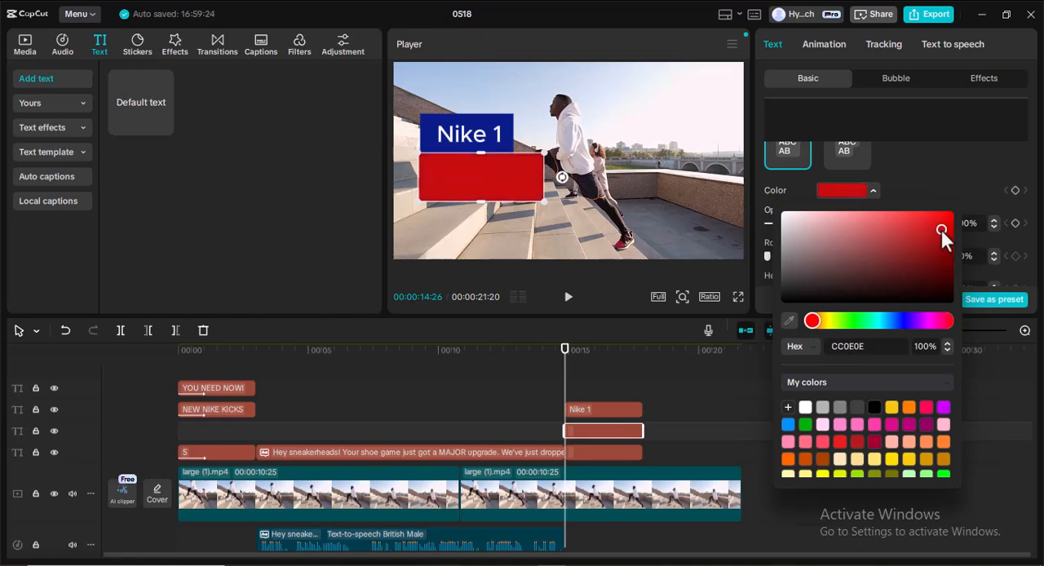
{"action": "left_click", "coordinate": [760, 172]}
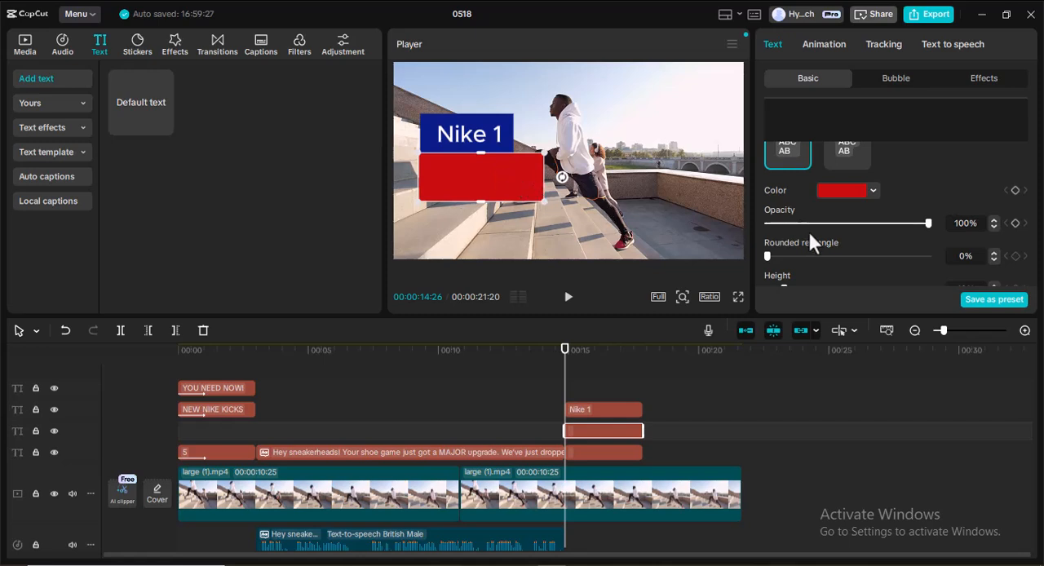
Set the red box's scale width to 206% and scale height to 482%, and align its left edge under the blue "Nike 1" box.
{"action": "scroll", "coordinate": [848, 228], "scroll_direction": "up", "scroll_amount": 10}
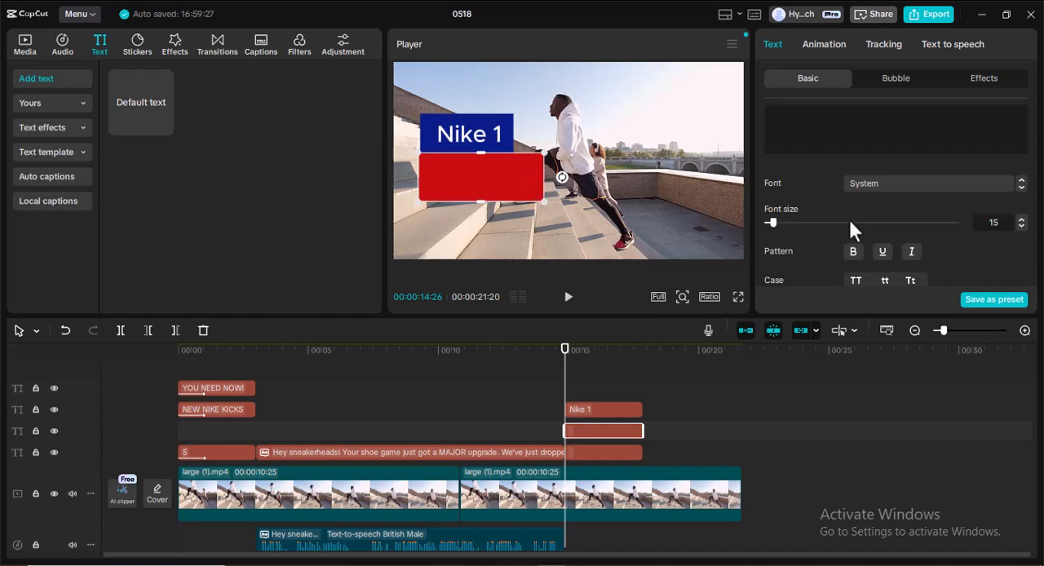
{"action": "scroll", "coordinate": [850, 208], "scroll_direction": "down", "scroll_amount": 10}
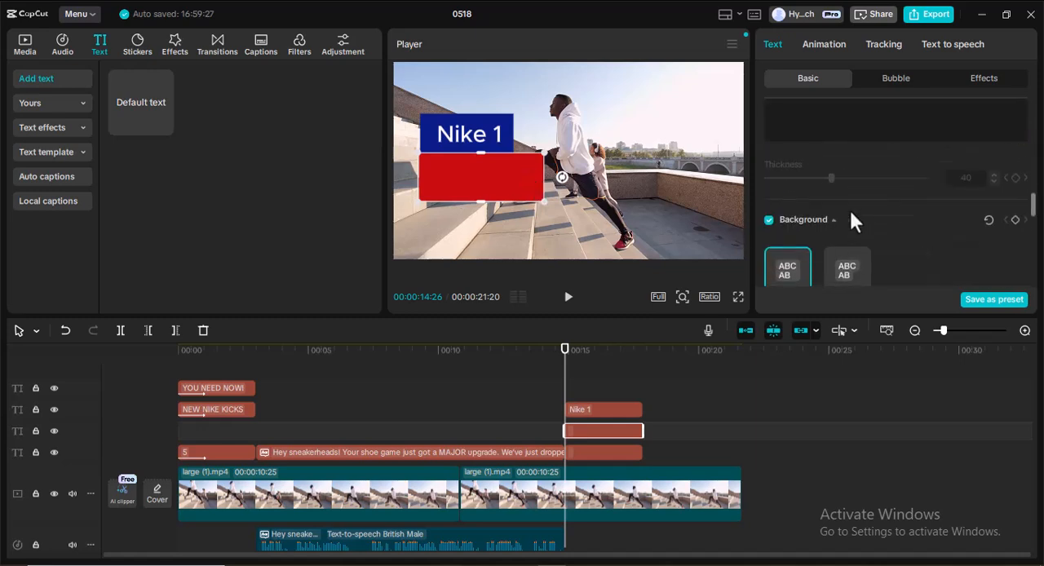
{"action": "scroll", "coordinate": [849, 208], "scroll_direction": "up", "scroll_amount": 5}
{"action": "scroll", "coordinate": [844, 231], "scroll_direction": "down", "scroll_amount": 3}
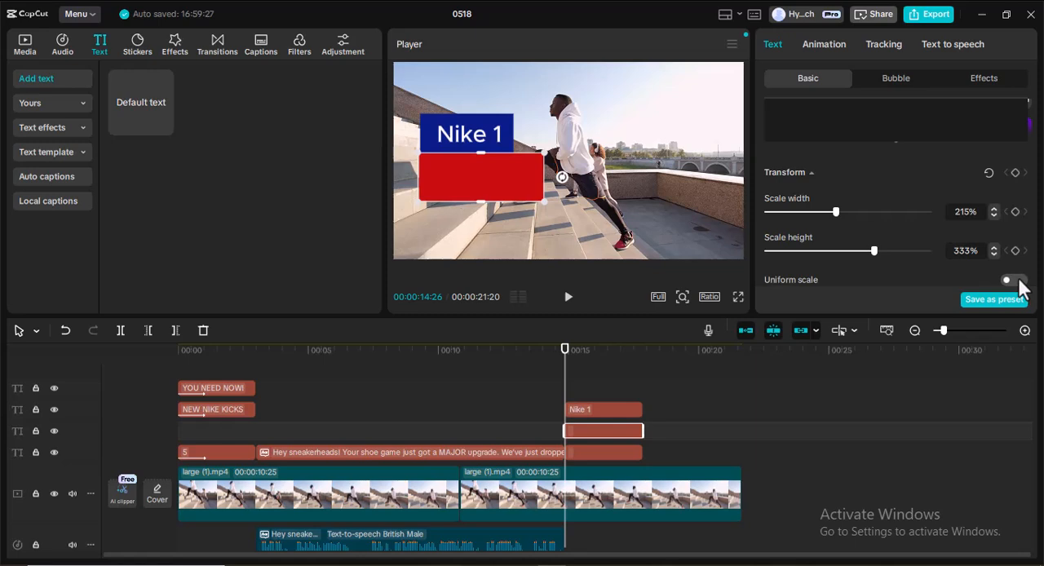
{"action": "mouse_move", "coordinate": [837, 212]}
{"action": "left_mouse_down"}
{"action": "mouse_move", "coordinate": [848, 214]}
{"action": "mouse_move", "coordinate": [833, 212]}
{"action": "left_mouse_up"}
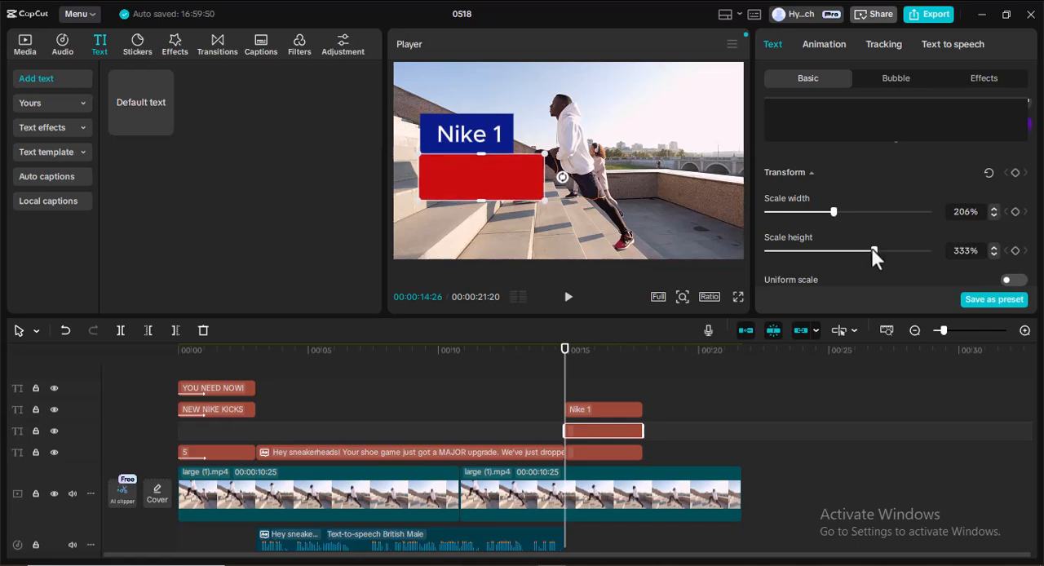
{"action": "left_click_drag", "start_coordinate": [873, 249], "coordinate": [922, 250]}
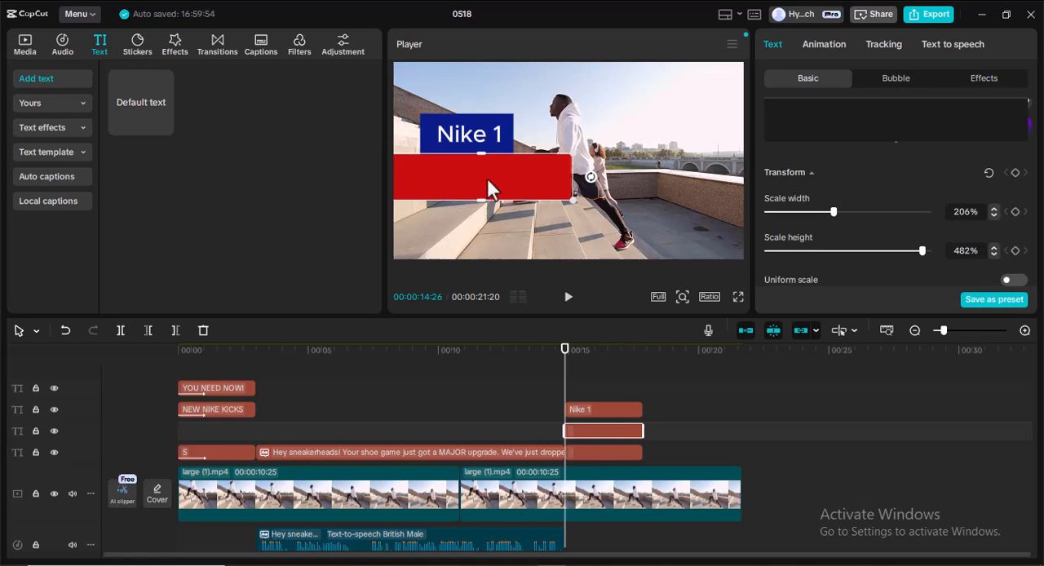
{"action": "left_click_drag", "start_coordinate": [476, 174], "coordinate": [499, 182]}
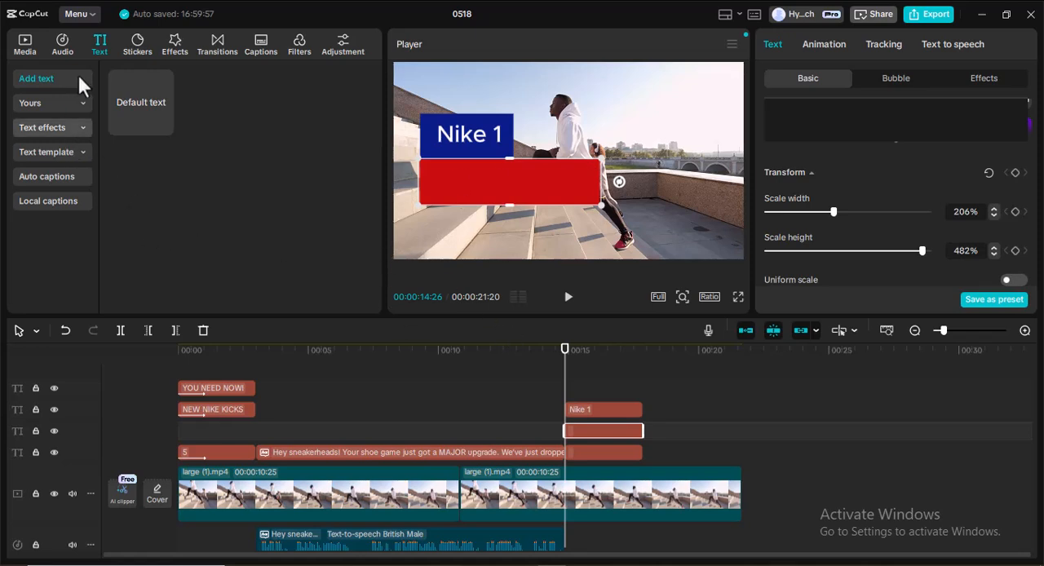
Add a default text clip at 00:00:14:26 and replace its wording with the Notepad script line "For the bold – Sleek design, ultimate comfort.".
{"action": "left_click", "coordinate": [163, 125]}
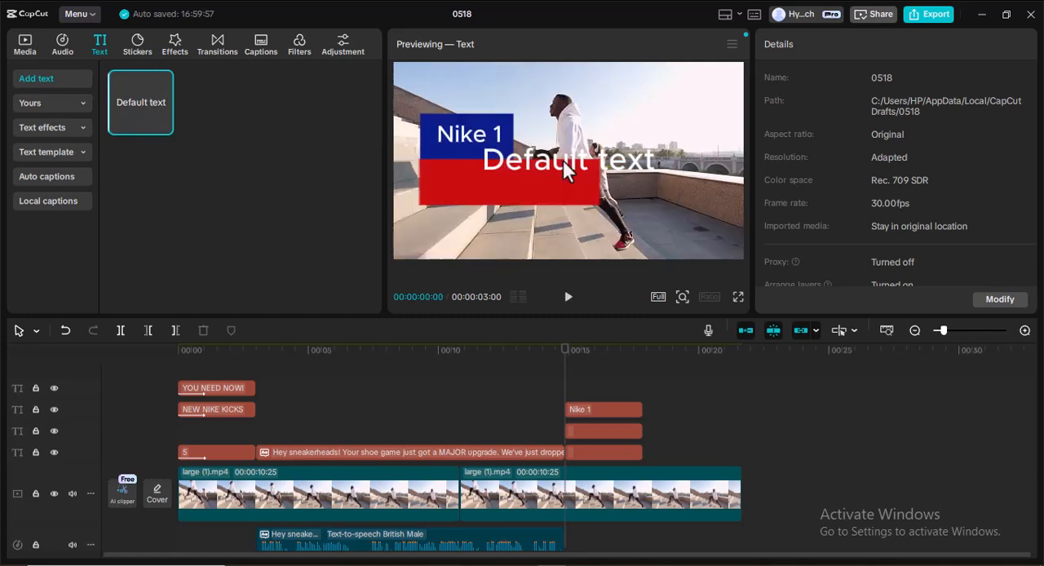
{"action": "left_click", "coordinate": [164, 133]}
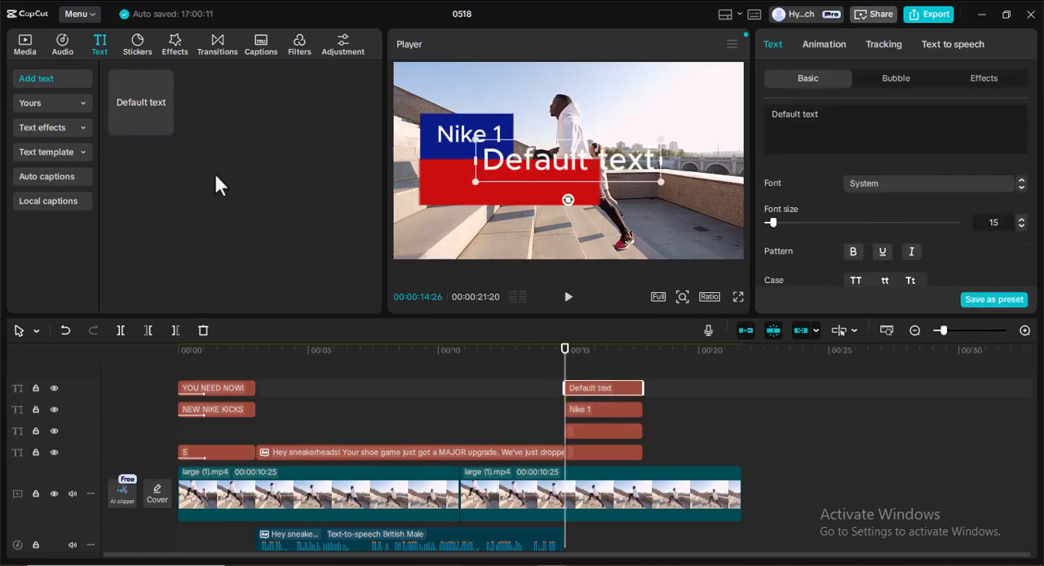
{"action": "key", "text": "alt+Tab"}
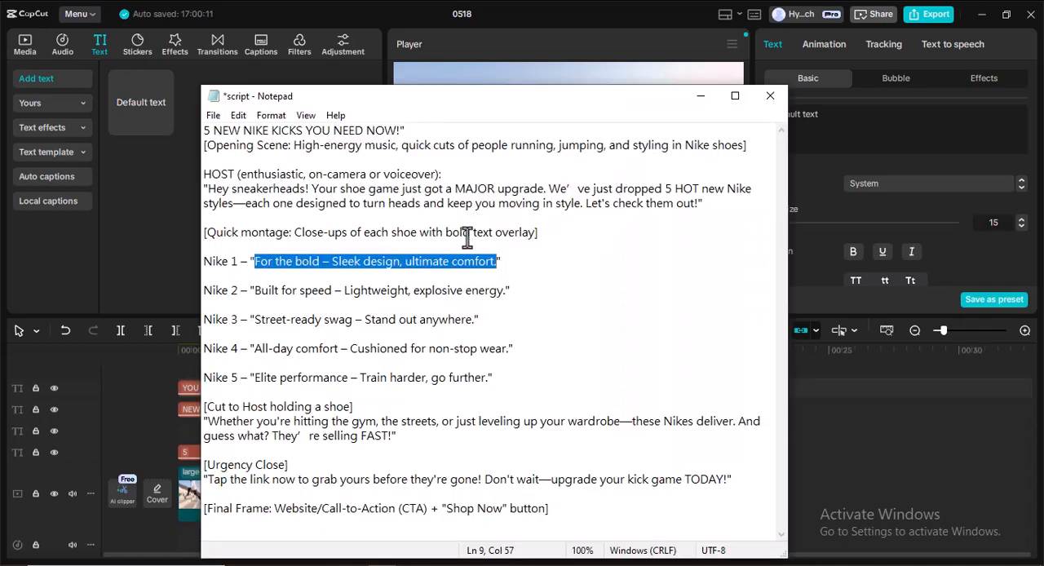
{"action": "left_click", "coordinate": [700, 96]}
{"action": "double_click", "coordinate": [534, 165]}
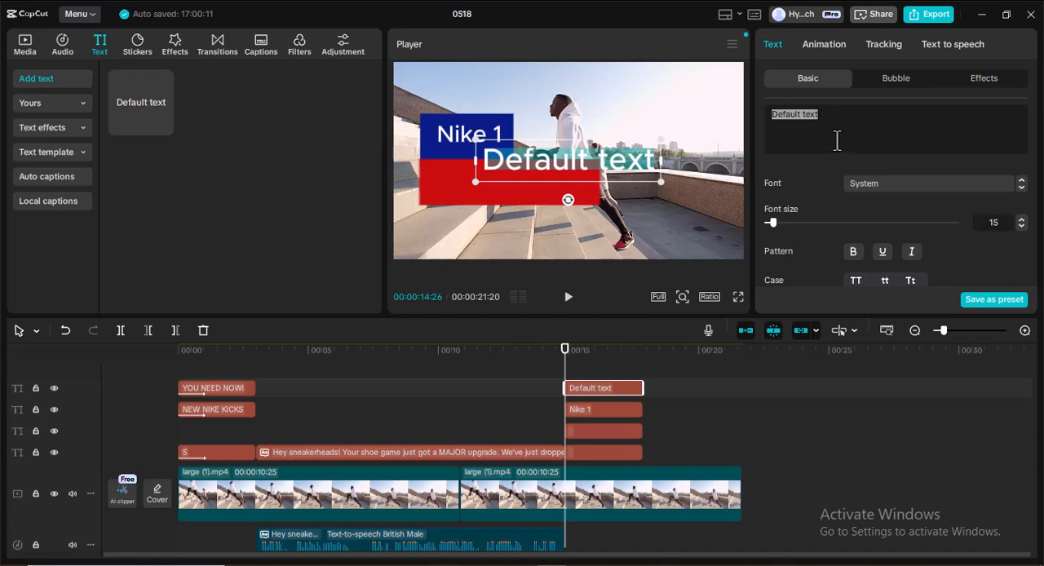
{"action": "type", "text": "For the bold – Sleek design, ultimate comfort."}
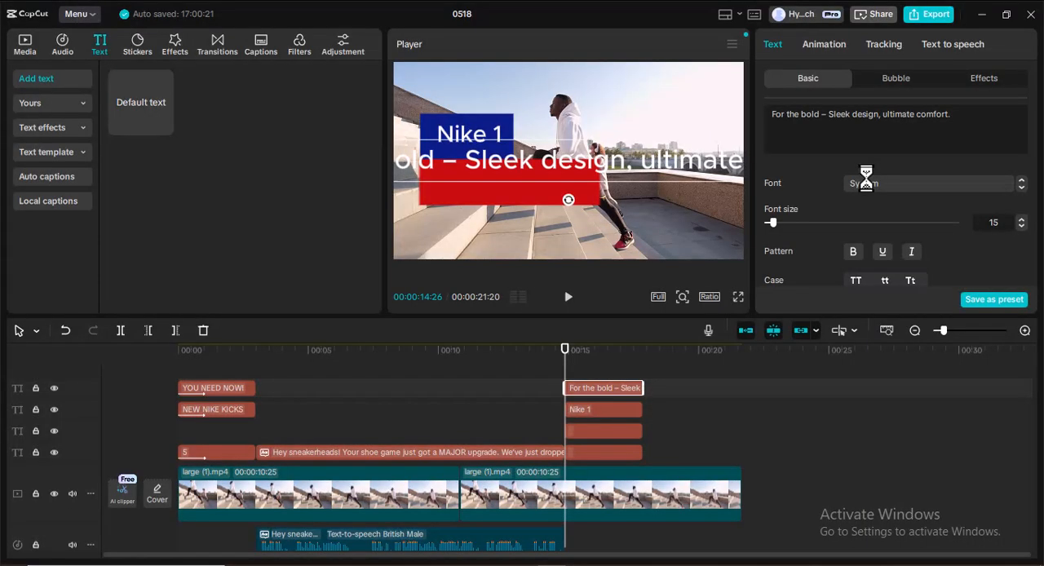
Set the "For the bold" tagline's font size to 6 and narrow its text frame so the wording wraps onto two lines.
{"action": "left_click", "coordinate": [1021, 227]}
{"action": "left_click", "coordinate": [1021, 227]}
{"action": "left_click", "coordinate": [1021, 227]}
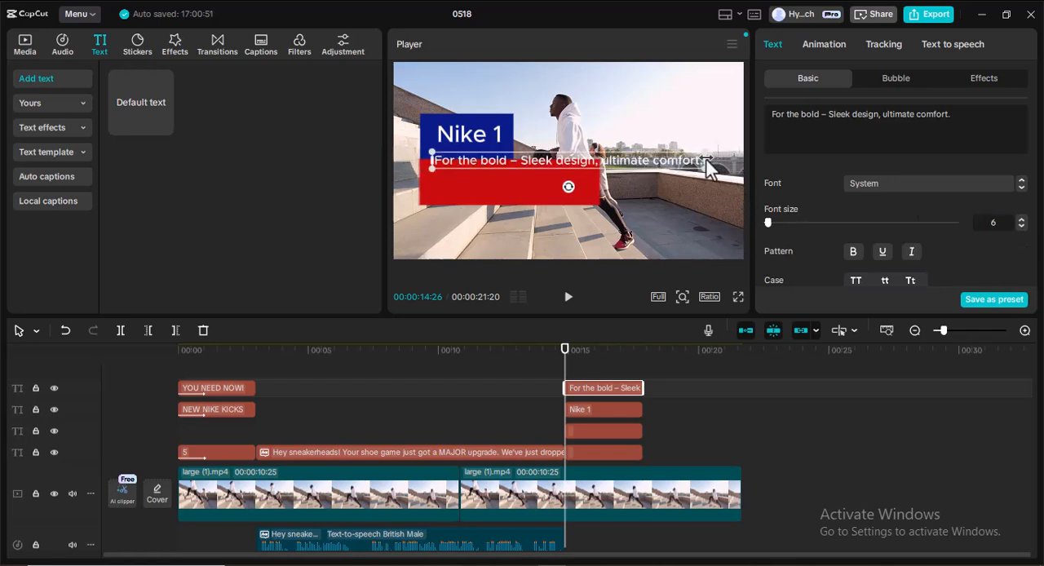
{"action": "left_click", "coordinate": [701, 162]}
{"action": "left_click_drag", "start_coordinate": [701, 161], "coordinate": [591, 164]}
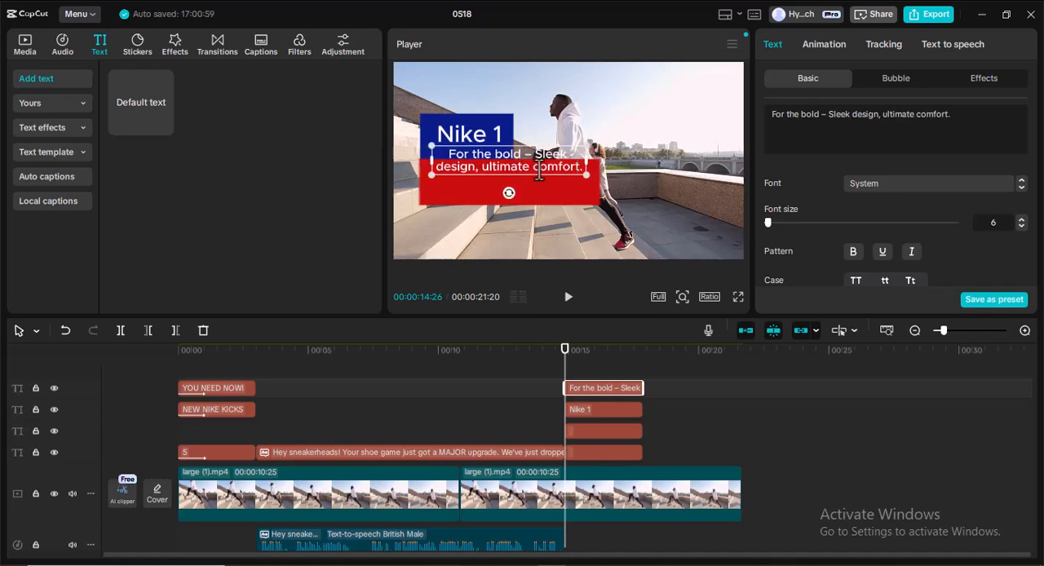
Move the two-line tagline down into the red box under "Nike 1".
{"action": "left_click", "coordinate": [452, 219]}
{"action": "left_click", "coordinate": [489, 159]}
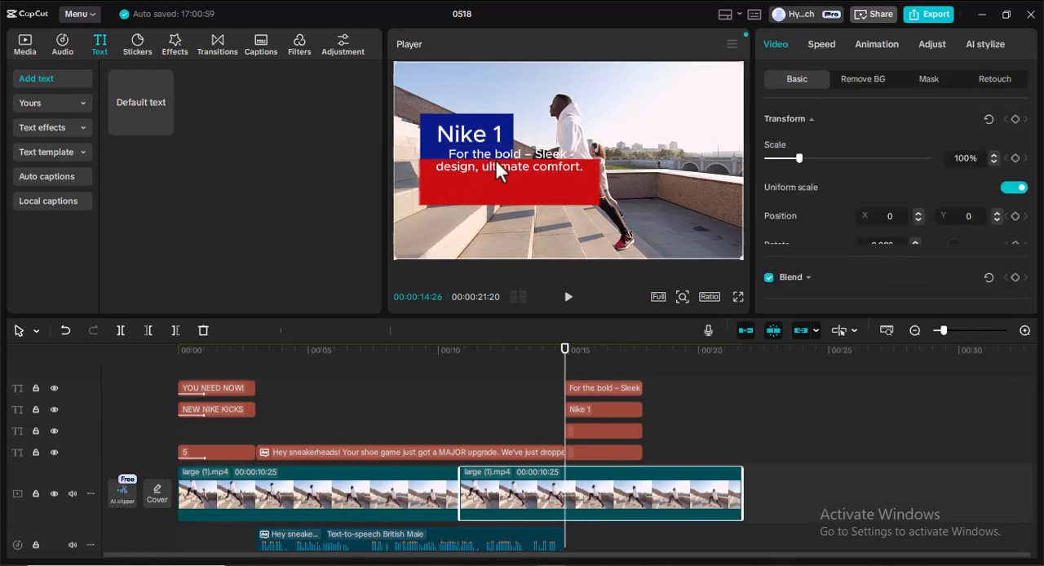
{"action": "left_click", "coordinate": [504, 159]}
{"action": "left_click_drag", "start_coordinate": [506, 157], "coordinate": [505, 179]}
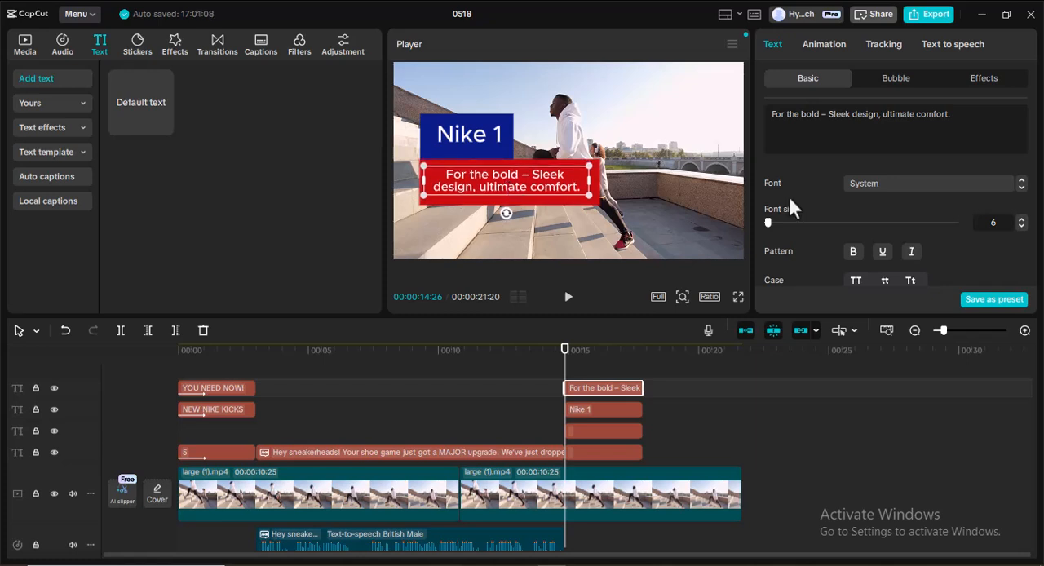
Left-align the tagline text and nudge it within the red box so it lines up with the start of "Nike 1".
{"action": "scroll", "coordinate": [900, 194], "scroll_direction": "down", "scroll_amount": 5}
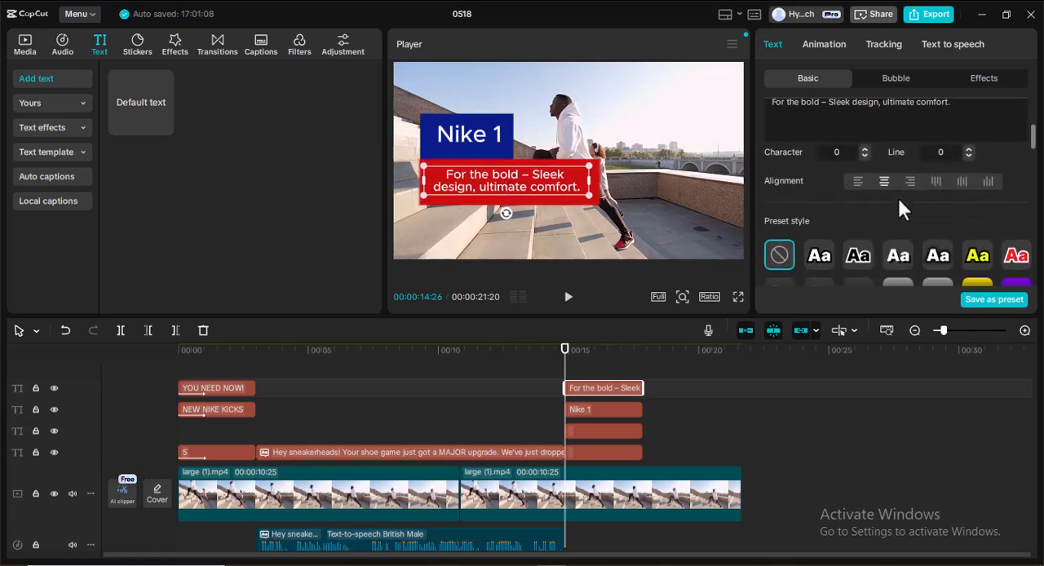
{"action": "left_click", "coordinate": [857, 182]}
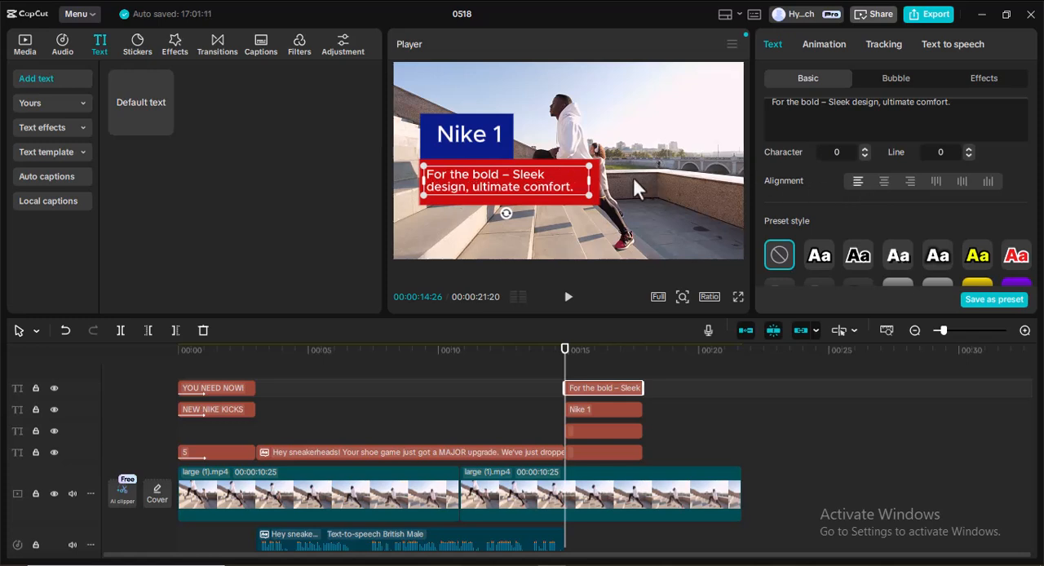
{"action": "left_click_drag", "start_coordinate": [481, 178], "coordinate": [489, 179]}
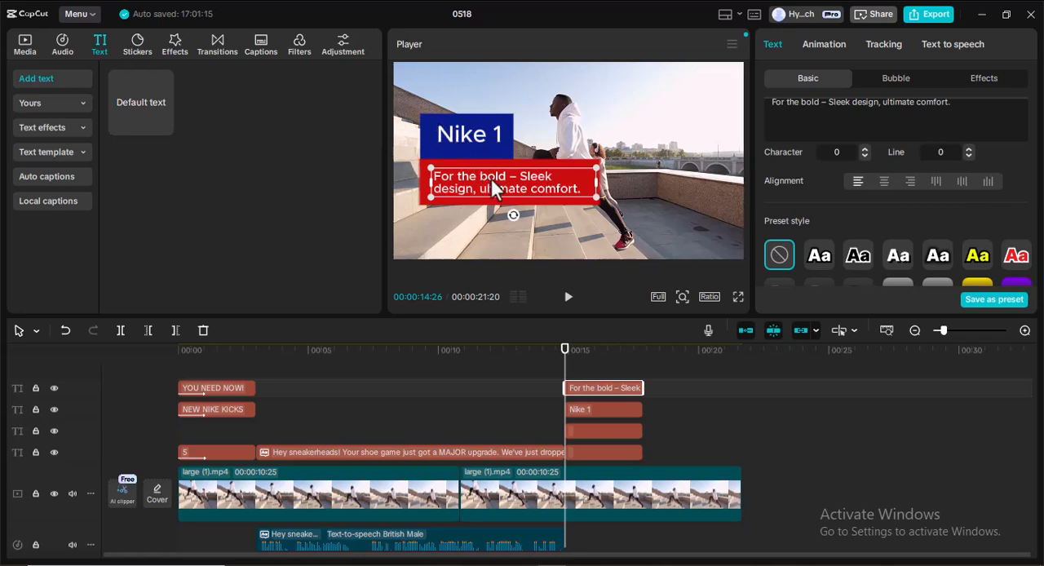
{"action": "left_click_drag", "start_coordinate": [482, 178], "coordinate": [484, 178]}
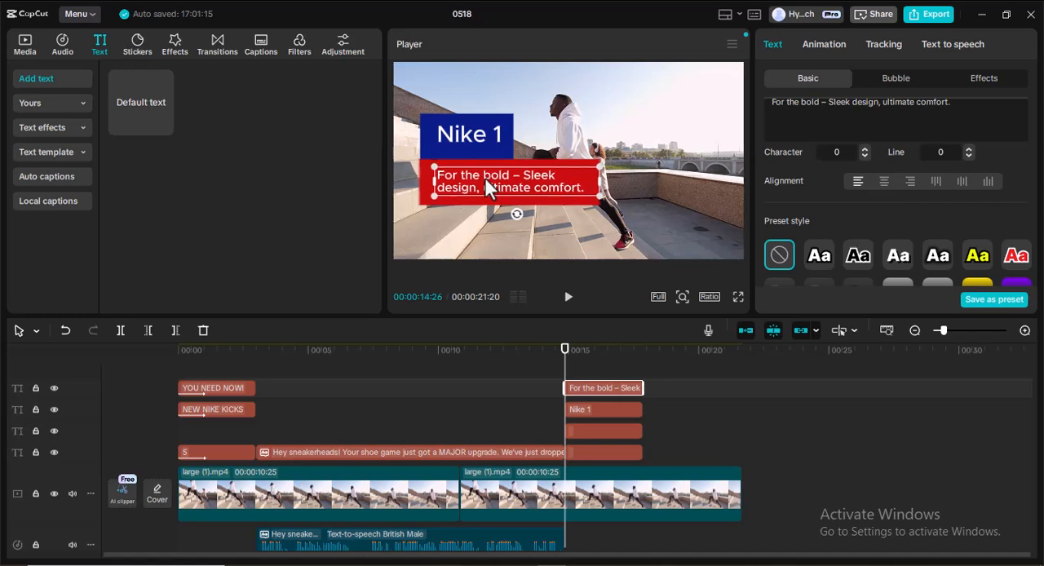
{"action": "left_click", "coordinate": [613, 141]}
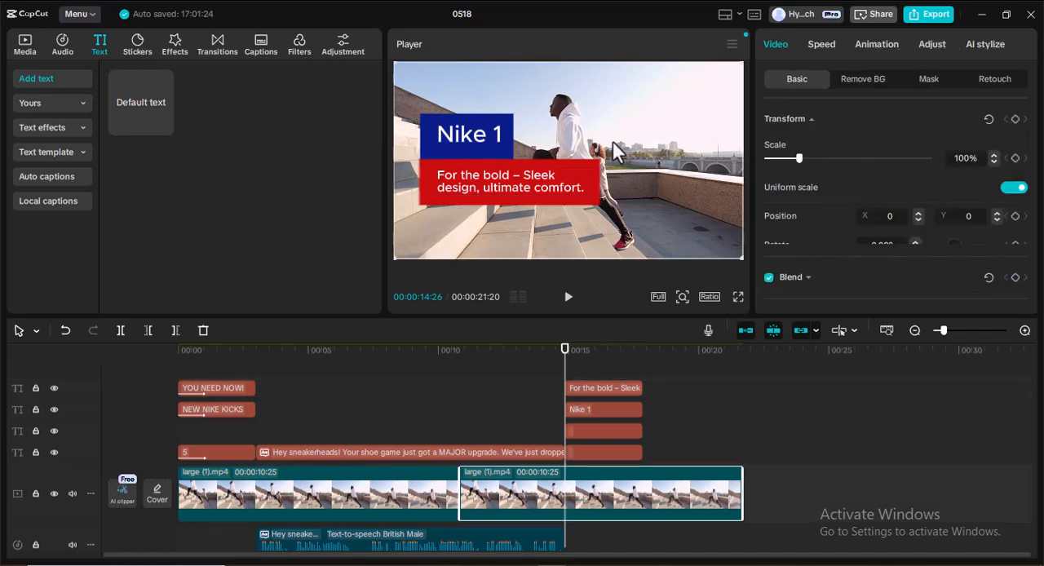
{"action": "left_click", "coordinate": [427, 169]}
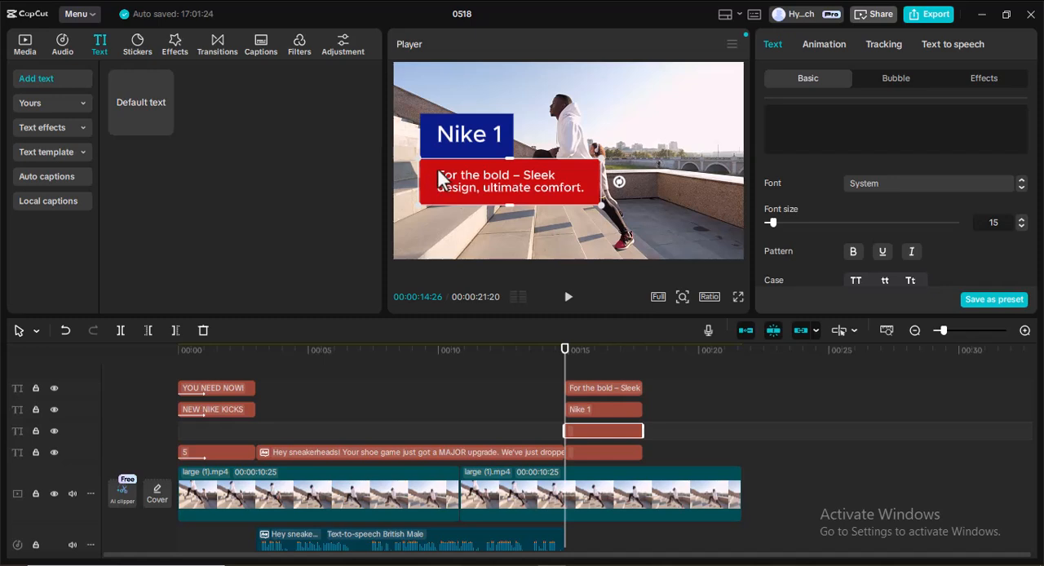
{"action": "left_click", "coordinate": [560, 163]}
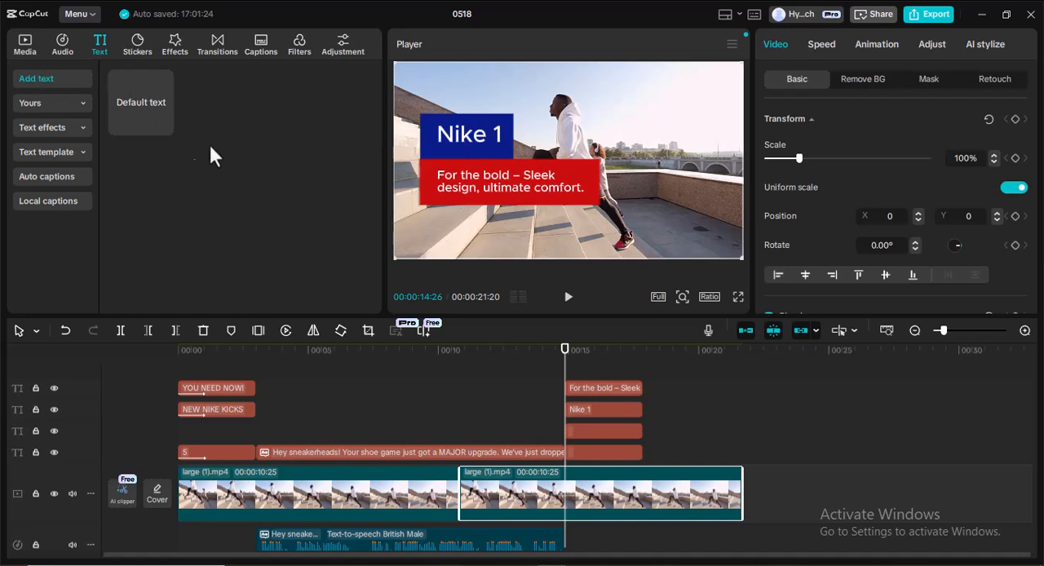
Add the imported image shoe_5a.png to the timeline and move it off the main track onto an overlay track, after the "Nike 1" label clips.
{"action": "left_click", "coordinate": [25, 45]}
{"action": "scroll", "coordinate": [242, 177], "scroll_direction": "down", "scroll_amount": 1}
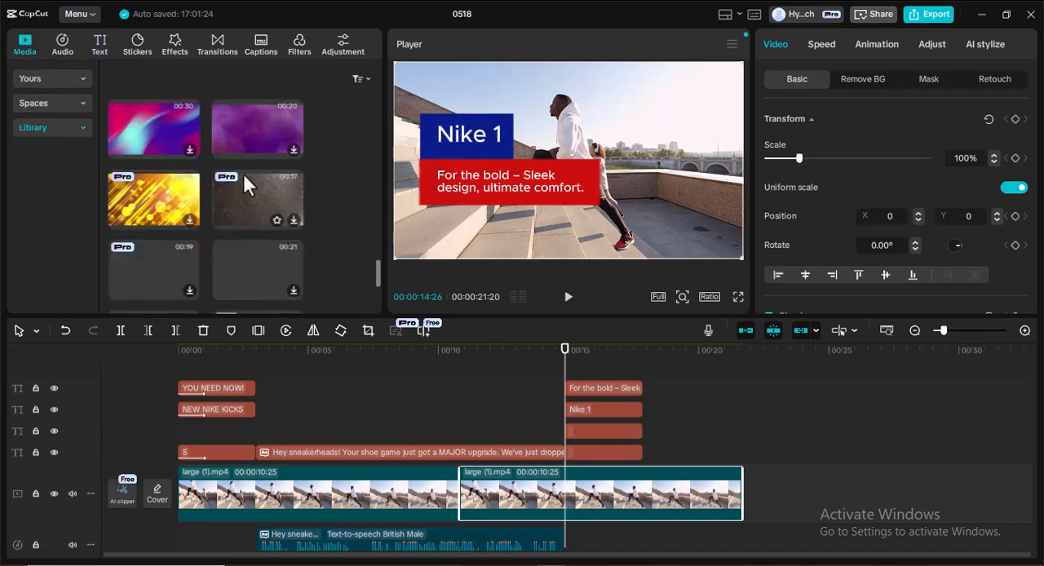
{"action": "left_click", "coordinate": [30, 79]}
{"action": "scroll", "coordinate": [230, 191], "scroll_direction": "down", "scroll_amount": 5}
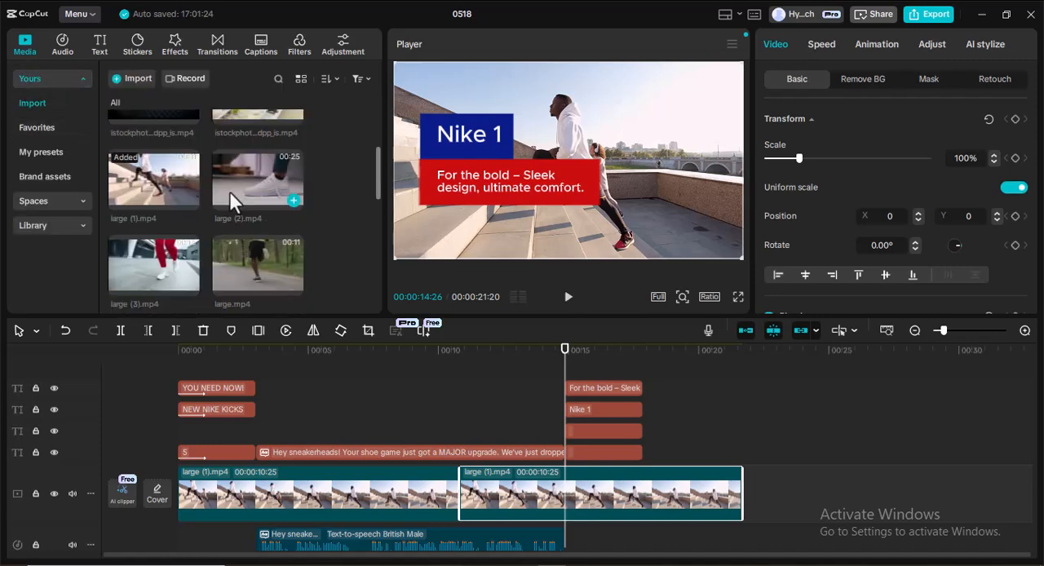
{"action": "scroll", "coordinate": [229, 188], "scroll_direction": "down", "scroll_amount": 1}
{"action": "scroll", "coordinate": [228, 188], "scroll_direction": "up", "scroll_amount": 2}
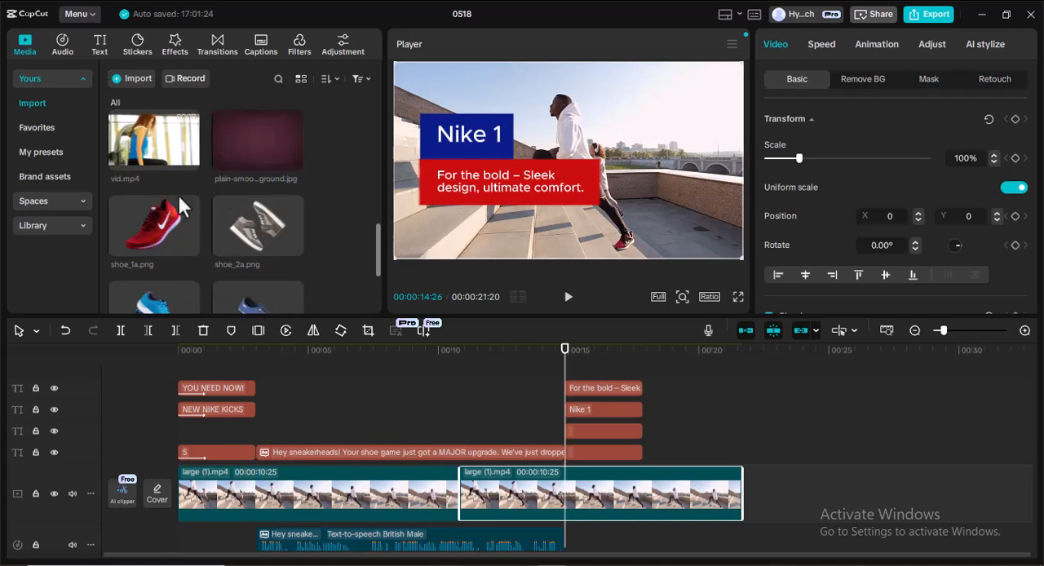
{"action": "scroll", "coordinate": [245, 236], "scroll_direction": "down", "scroll_amount": 1}
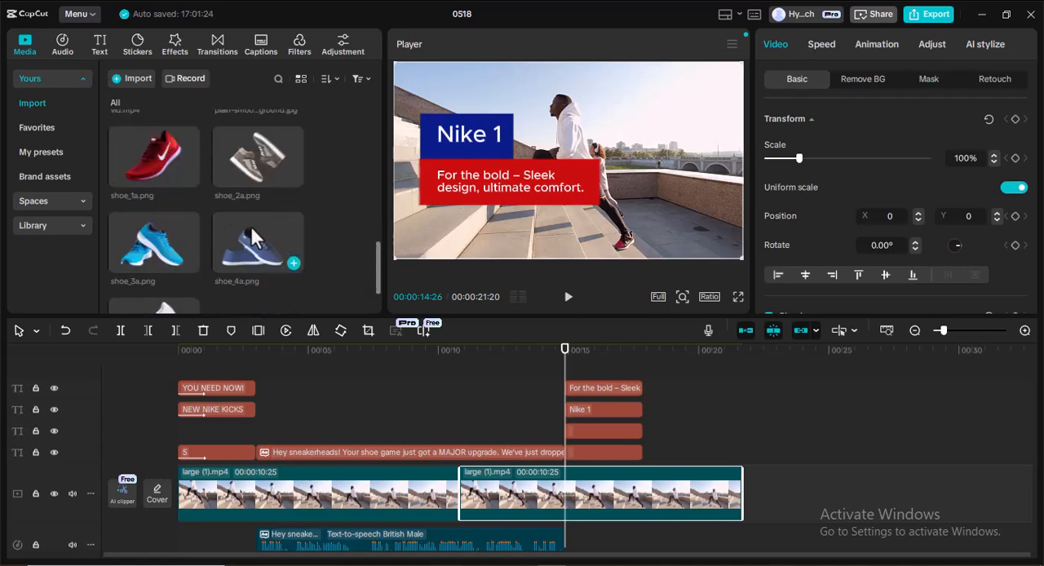
{"action": "scroll", "coordinate": [236, 255], "scroll_direction": "down", "scroll_amount": 1}
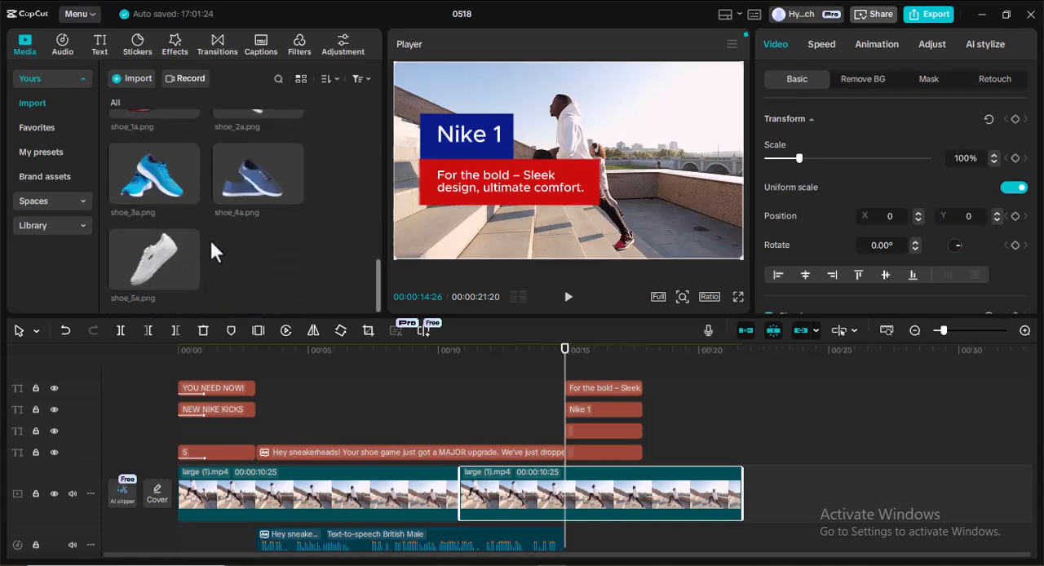
{"action": "left_click", "coordinate": [164, 242]}
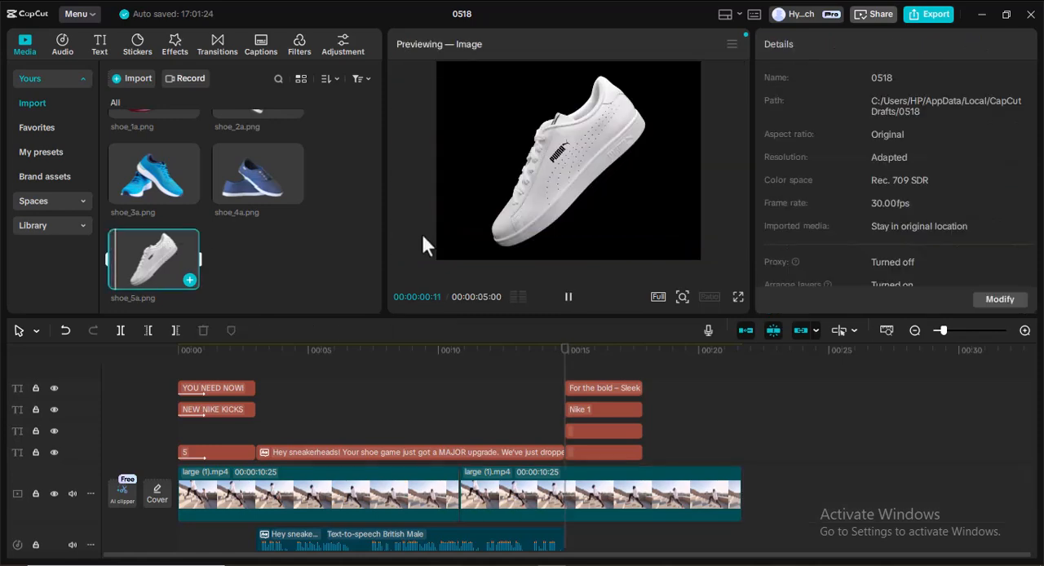
{"action": "left_click", "coordinate": [189, 280]}
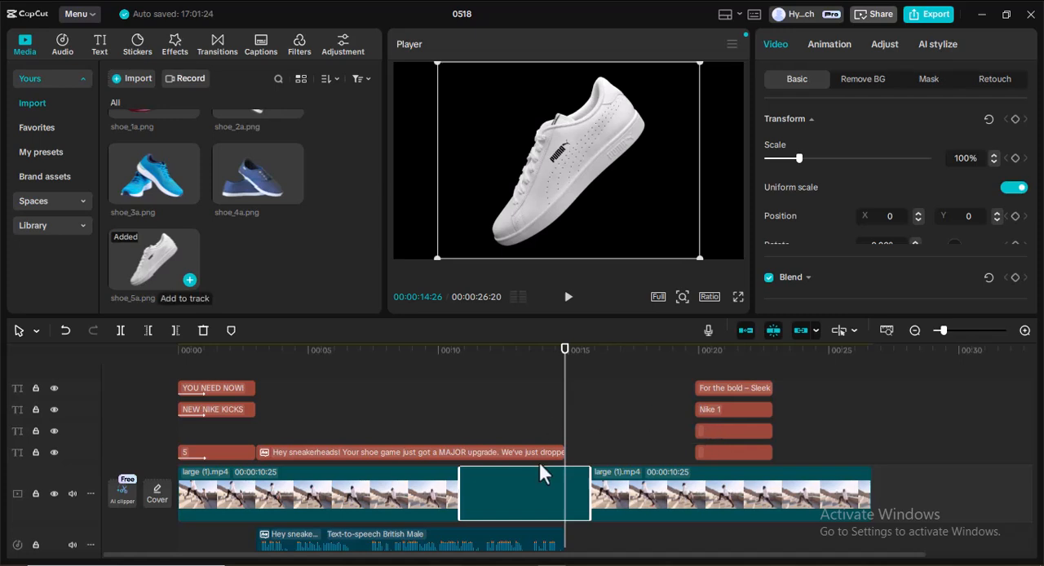
{"action": "left_click_drag", "start_coordinate": [543, 465], "coordinate": [708, 420]}
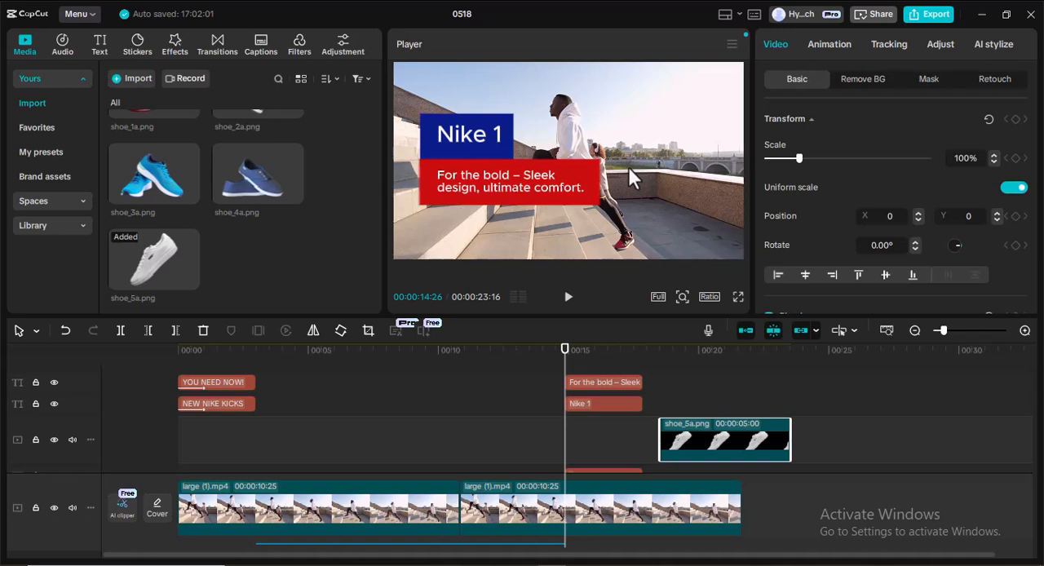
Move the shoe_5a.png clip earlier on its overlay track, to start at about 16 seconds and overlap the "Nike 1" label clips.
{"action": "scroll", "coordinate": [753, 422], "scroll_direction": "up", "scroll_amount": 1}
{"action": "scroll", "coordinate": [719, 404], "scroll_direction": "down", "scroll_amount": 1}
{"action": "scroll", "coordinate": [715, 428], "scroll_direction": "down", "scroll_amount": 1}
{"action": "scroll", "coordinate": [717, 425], "scroll_direction": "up", "scroll_amount": 1}
{"action": "left_click_drag", "start_coordinate": [708, 459], "coordinate": [651, 380]}
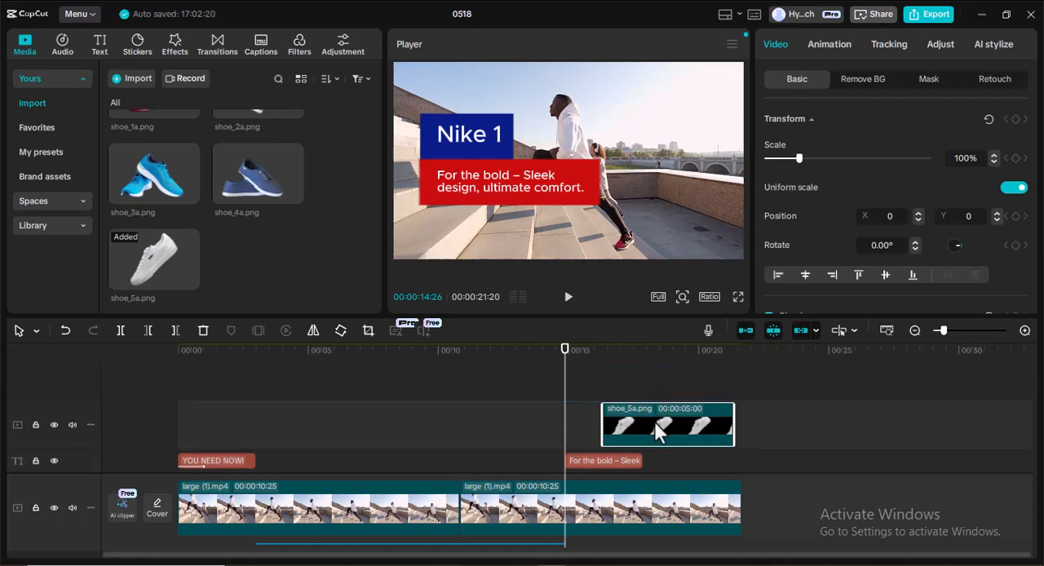
Scale the shoe image down to 78% and place it beside the red tagline box at about X 1040, Y 167.
{"action": "left_click_drag", "start_coordinate": [565, 379], "coordinate": [634, 388]}
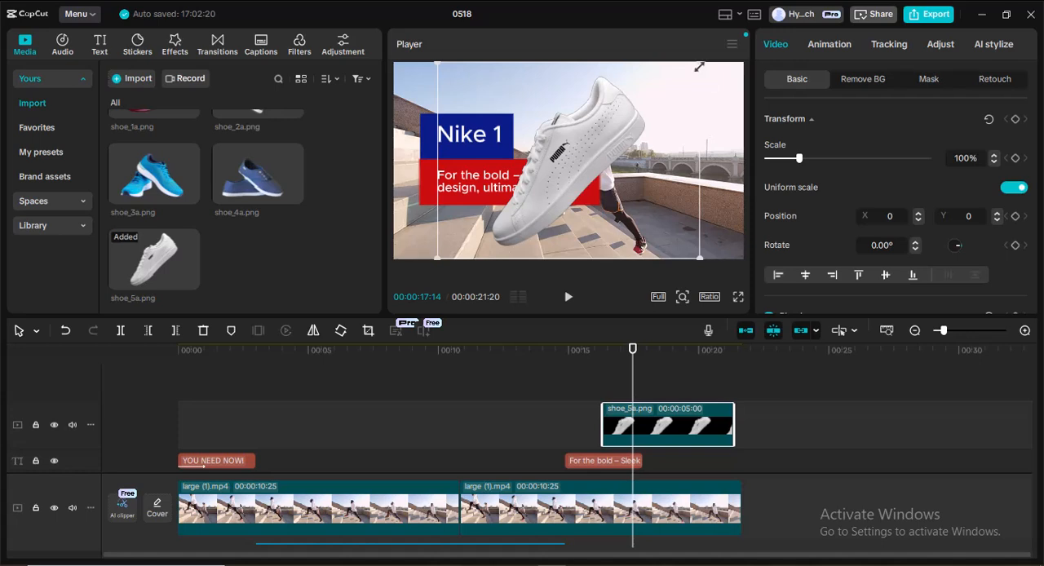
{"action": "left_click_drag", "start_coordinate": [700, 64], "coordinate": [672, 109]}
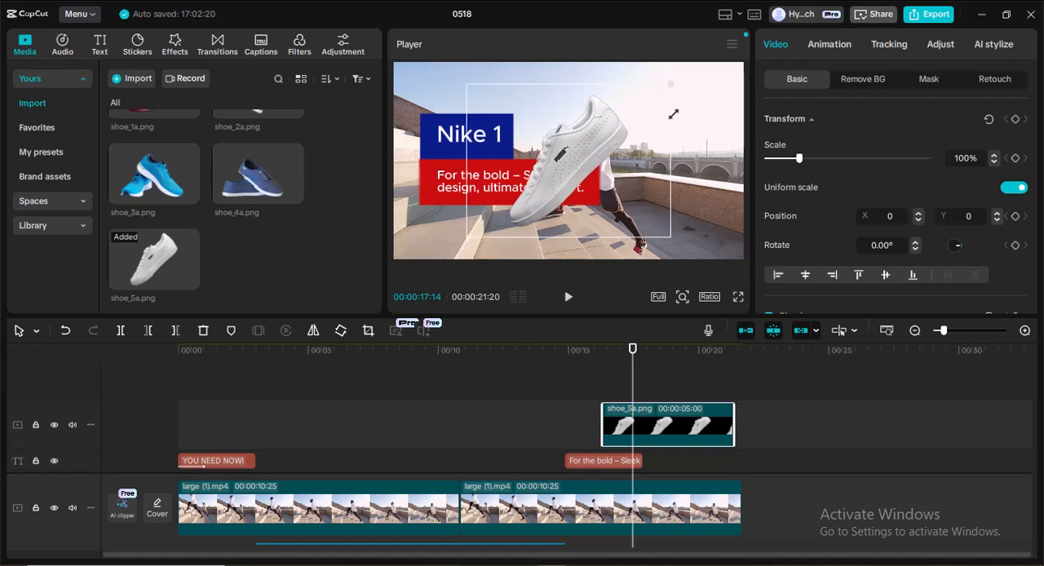
{"action": "left_click_drag", "start_coordinate": [577, 161], "coordinate": [643, 155]}
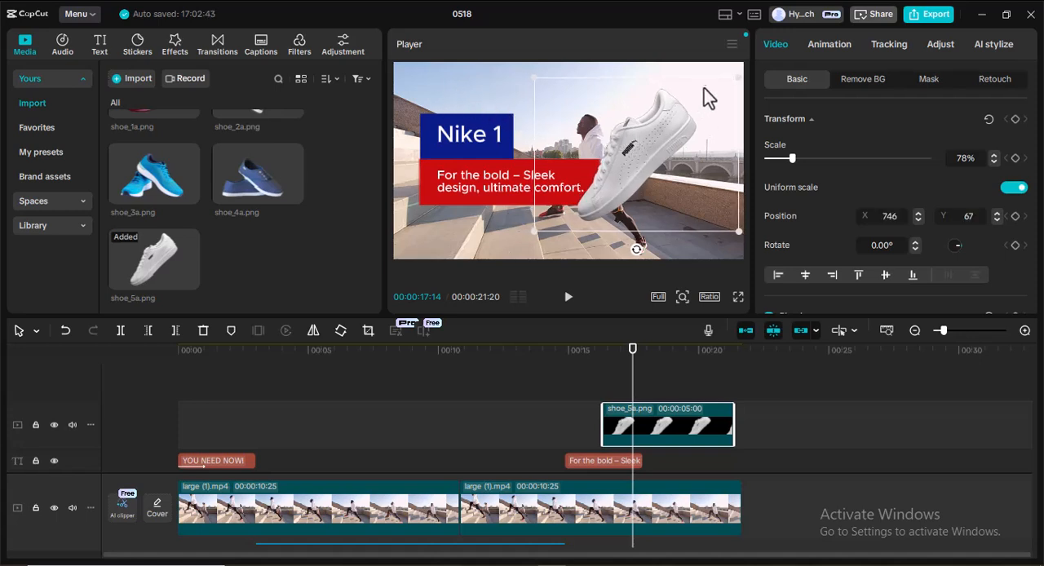
{"action": "left_click_drag", "start_coordinate": [659, 144], "coordinate": [683, 133]}
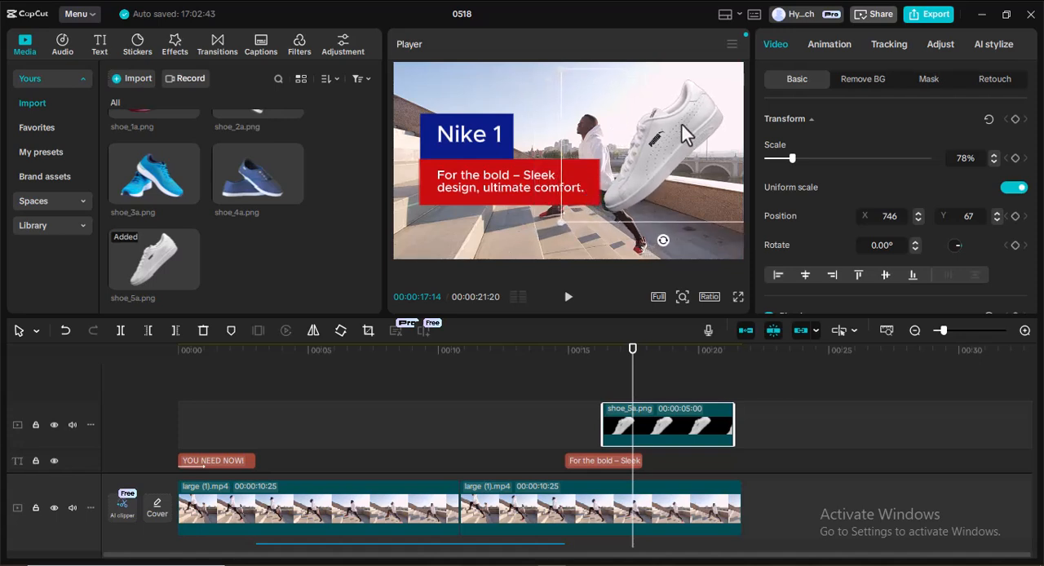
Set the red box's scale height to 600% and move the box to X -396, Y -272, aligned with the blue box's outer edge.
{"action": "left_click", "coordinate": [454, 166]}
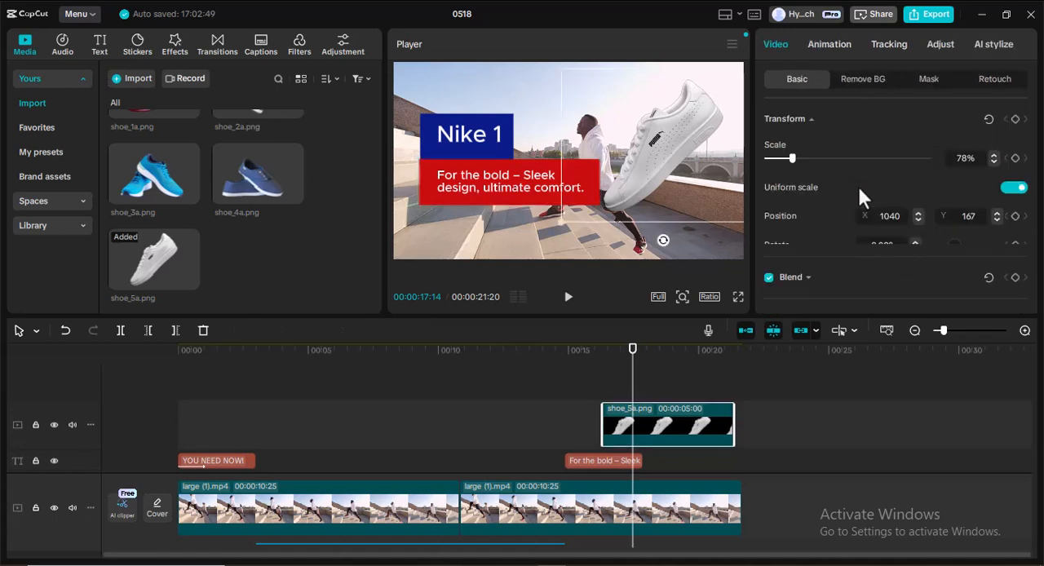
{"action": "scroll", "coordinate": [842, 183], "scroll_direction": "down", "scroll_amount": 1}
{"action": "scroll", "coordinate": [833, 168], "scroll_direction": "up", "scroll_amount": 2}
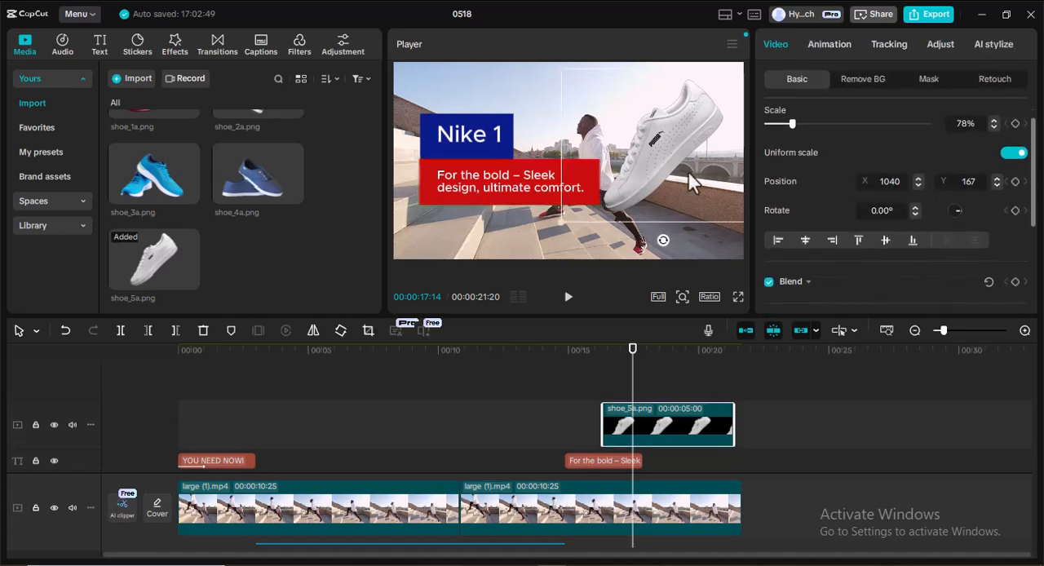
{"action": "left_click", "coordinate": [520, 164]}
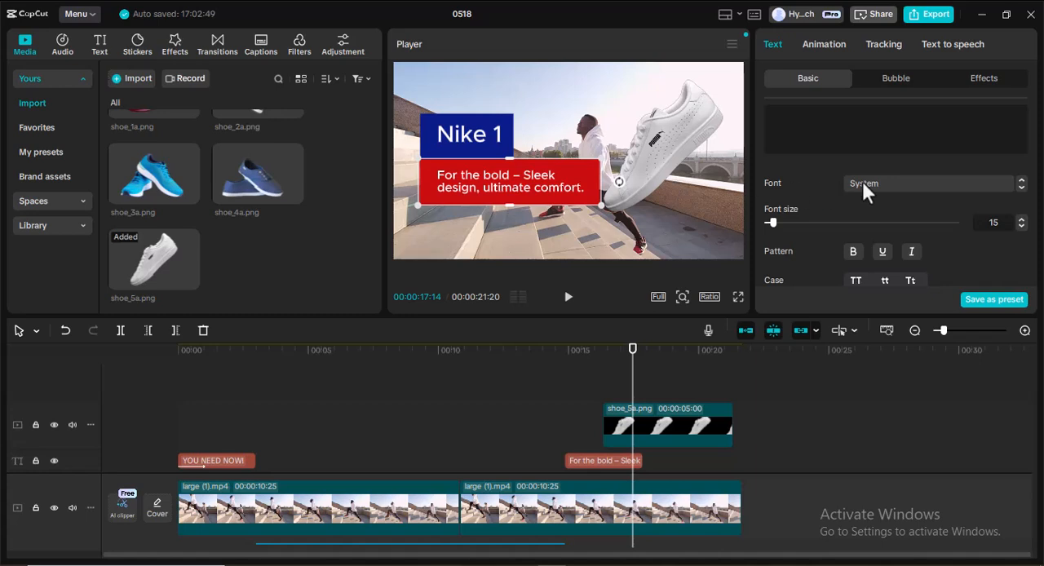
{"action": "scroll", "coordinate": [862, 181], "scroll_direction": "down", "scroll_amount": 5}
{"action": "scroll", "coordinate": [863, 185], "scroll_direction": "down", "scroll_amount": 2}
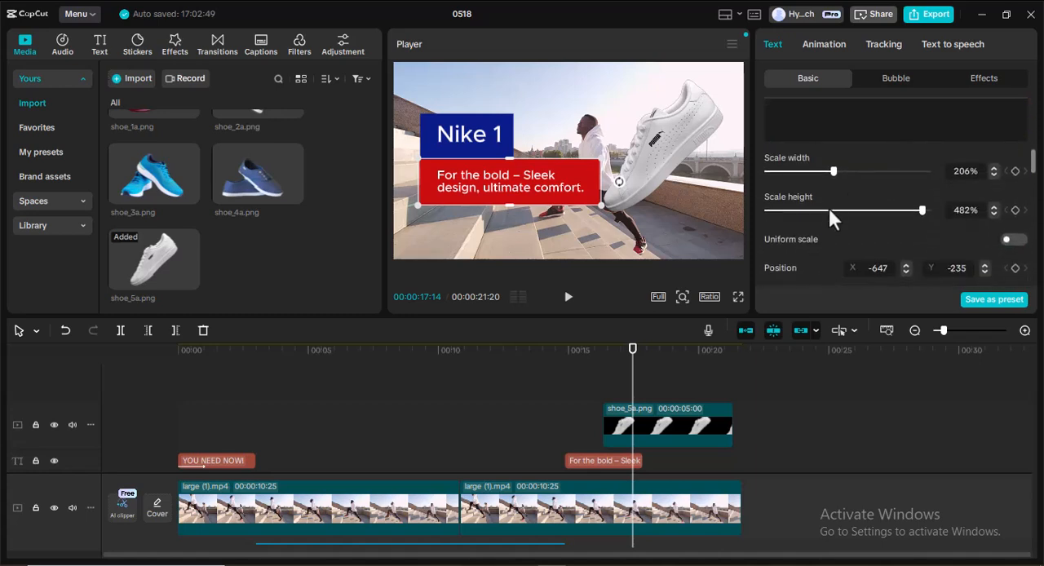
{"action": "left_click_drag", "start_coordinate": [921, 210], "coordinate": [937, 216]}
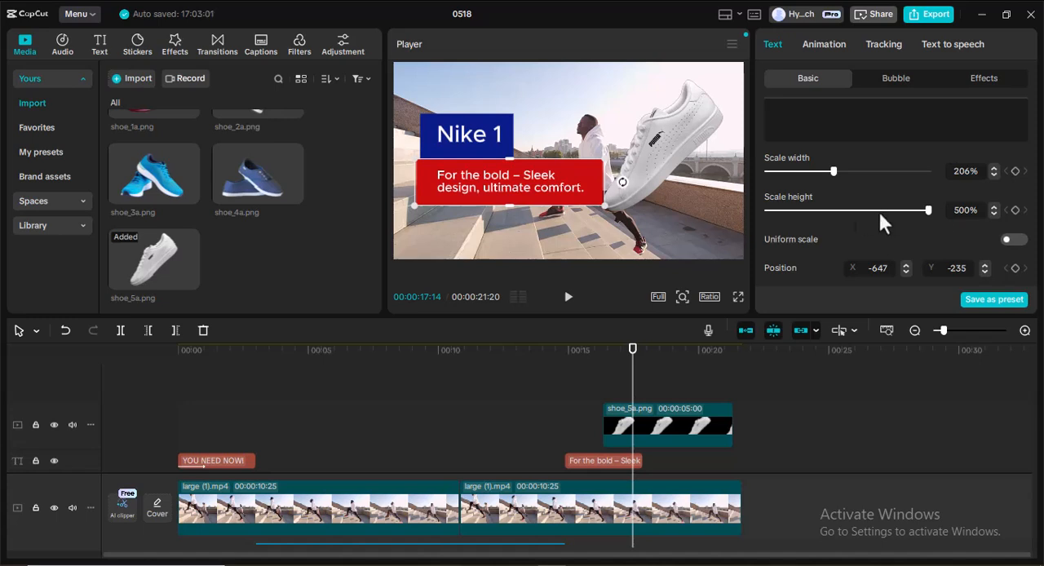
{"action": "left_click", "coordinate": [974, 203]}
{"action": "type", "text": "600"}
{"action": "key", "text": "Return"}
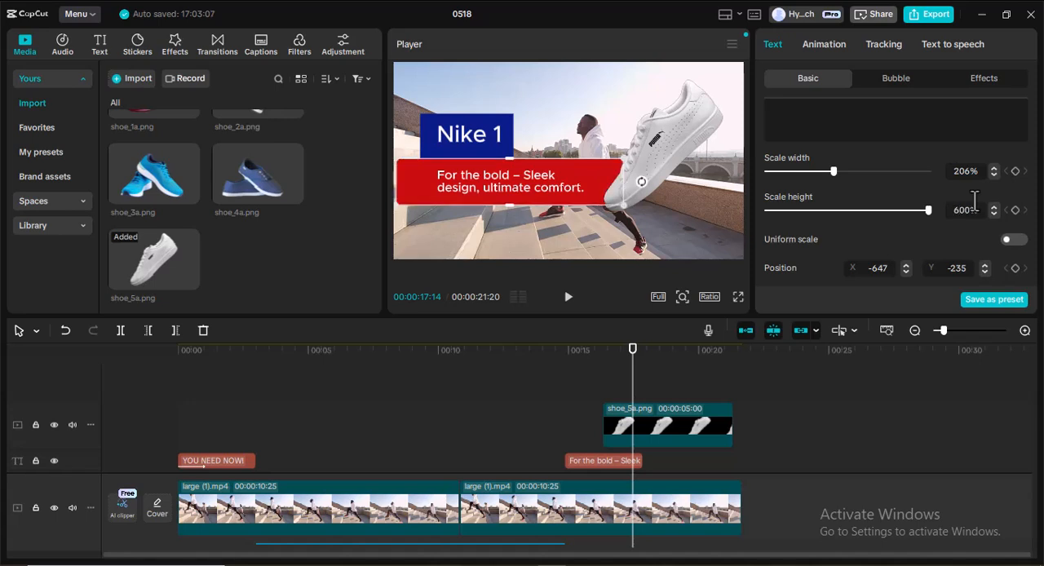
{"action": "left_click_drag", "start_coordinate": [597, 172], "coordinate": [612, 183]}
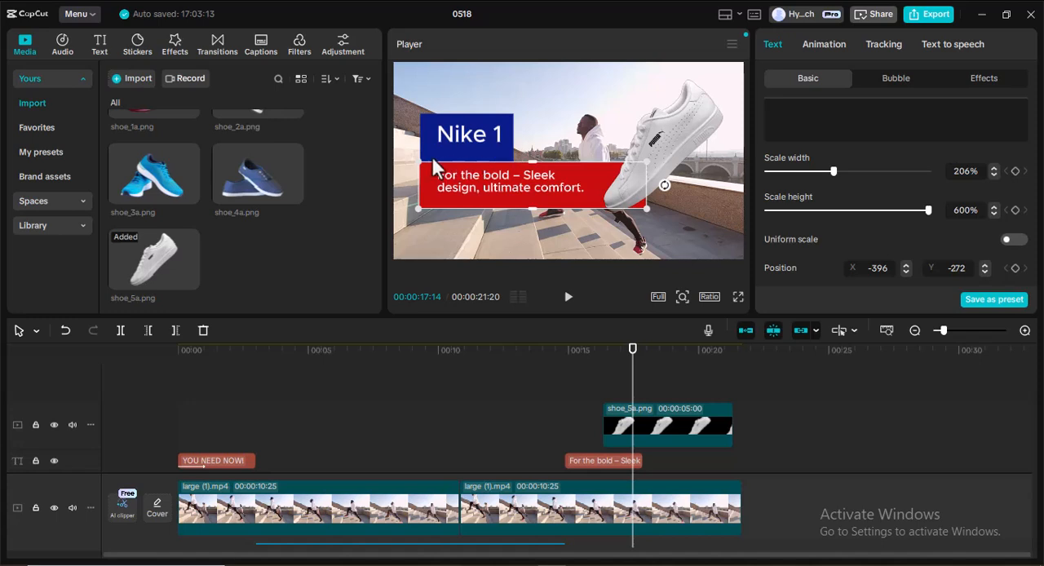
Reposition the shoe image over the end of the red box, at X 998, Y 0.
{"action": "left_click", "coordinate": [639, 184]}
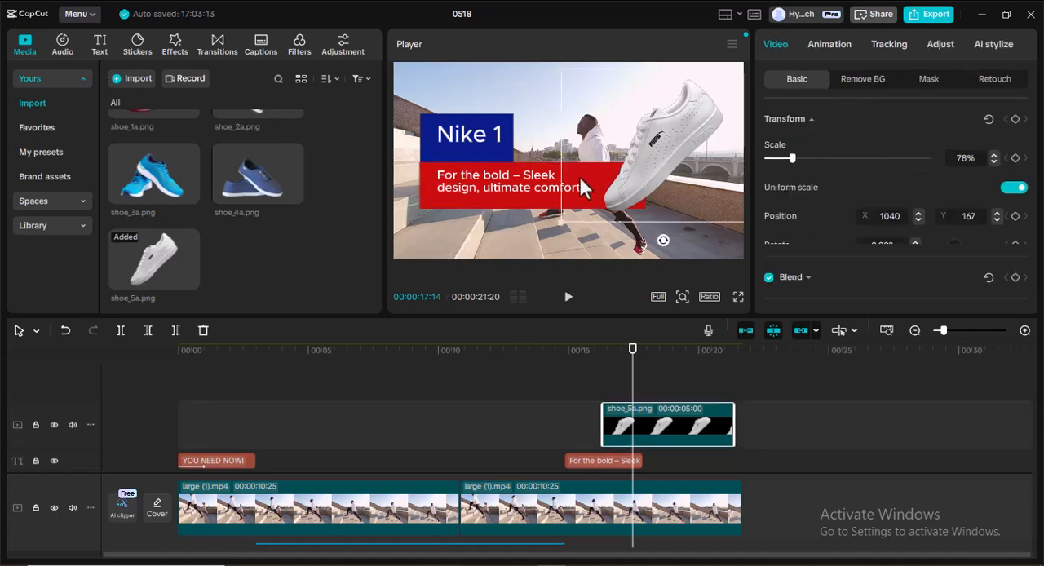
{"action": "left_click", "coordinate": [507, 227]}
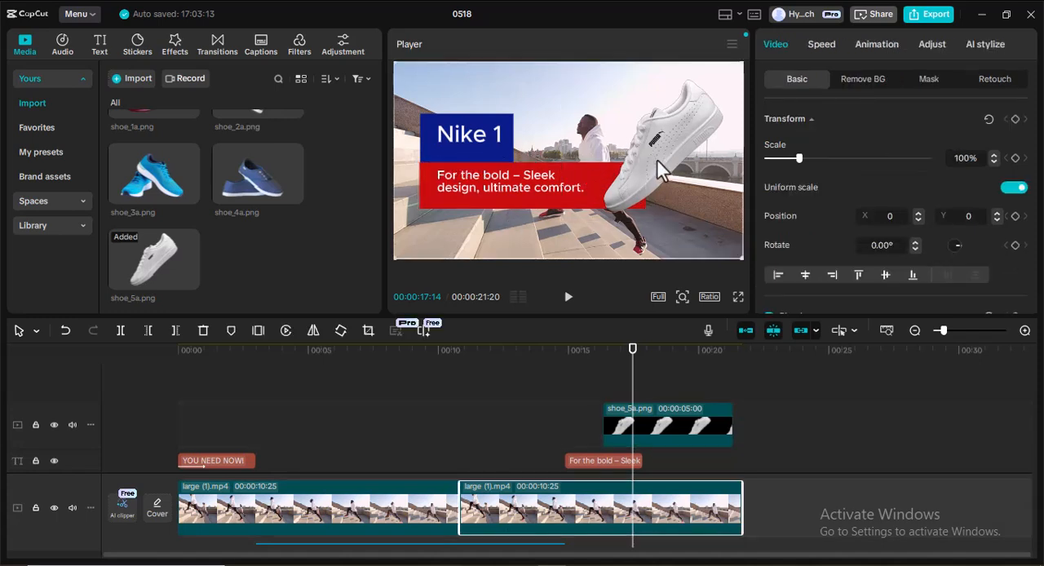
{"action": "left_click", "coordinate": [660, 159]}
{"action": "mouse_move", "coordinate": [663, 153]}
{"action": "left_mouse_down"}
{"action": "mouse_move", "coordinate": [658, 163]}
{"action": "mouse_move", "coordinate": [656, 146]}
{"action": "left_mouse_up"}
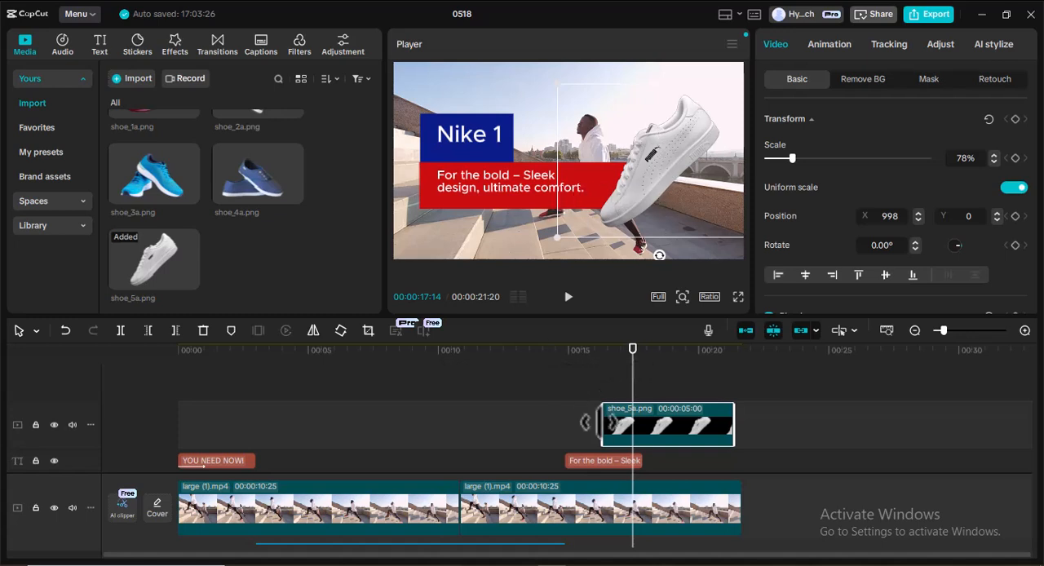
Generate text-to-speech narration for the "Nike 1" label using the British Male voice.
{"action": "scroll", "coordinate": [596, 419], "scroll_direction": "down", "scroll_amount": 2}
{"action": "scroll", "coordinate": [614, 417], "scroll_direction": "down", "scroll_amount": 1}
{"action": "scroll", "coordinate": [613, 417], "scroll_direction": "up", "scroll_amount": 2}
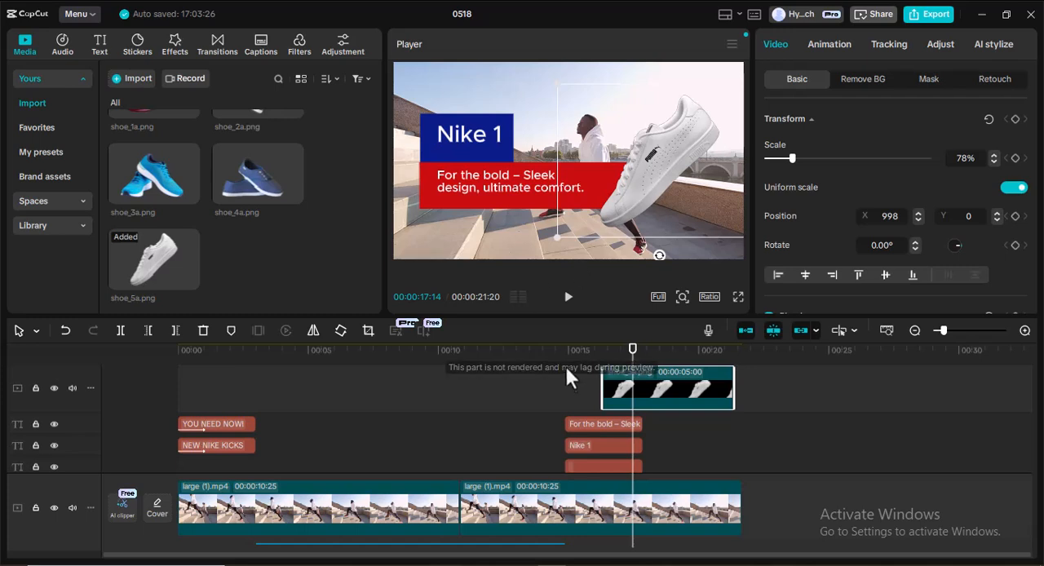
{"action": "left_click", "coordinate": [608, 445]}
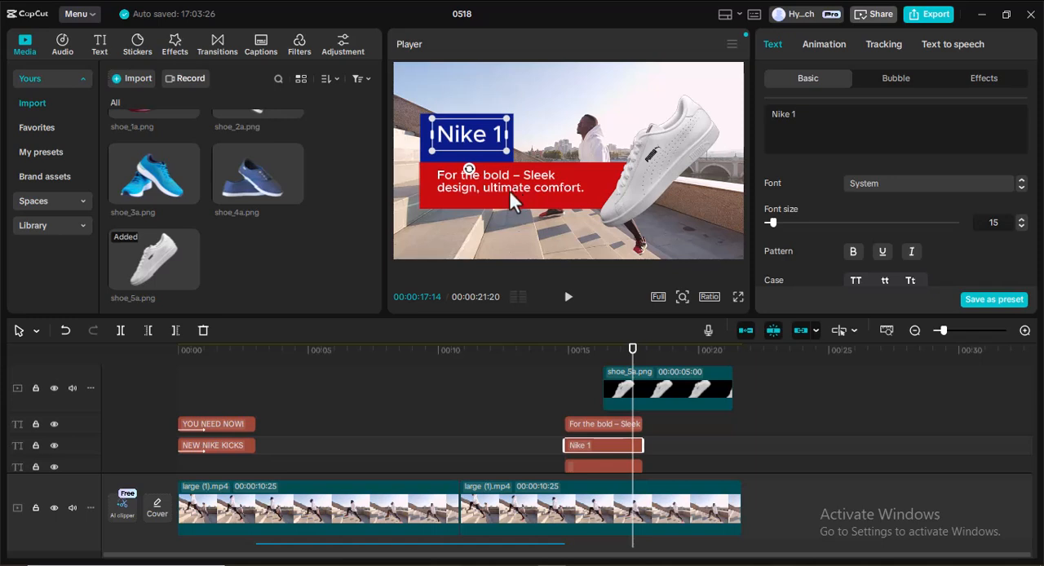
{"action": "left_click", "coordinate": [953, 42]}
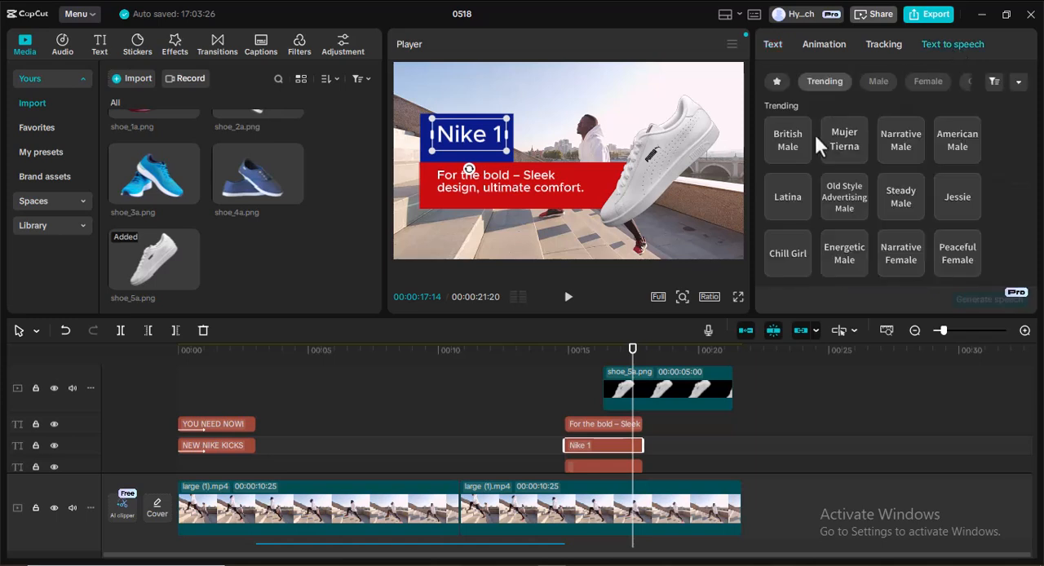
{"action": "left_click", "coordinate": [784, 156]}
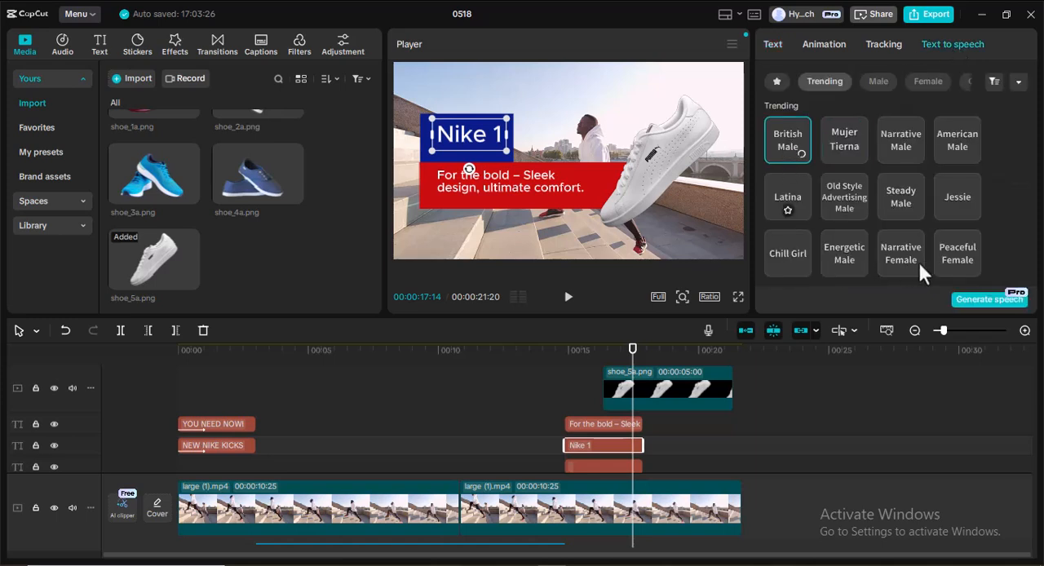
{"action": "left_click", "coordinate": [978, 302]}
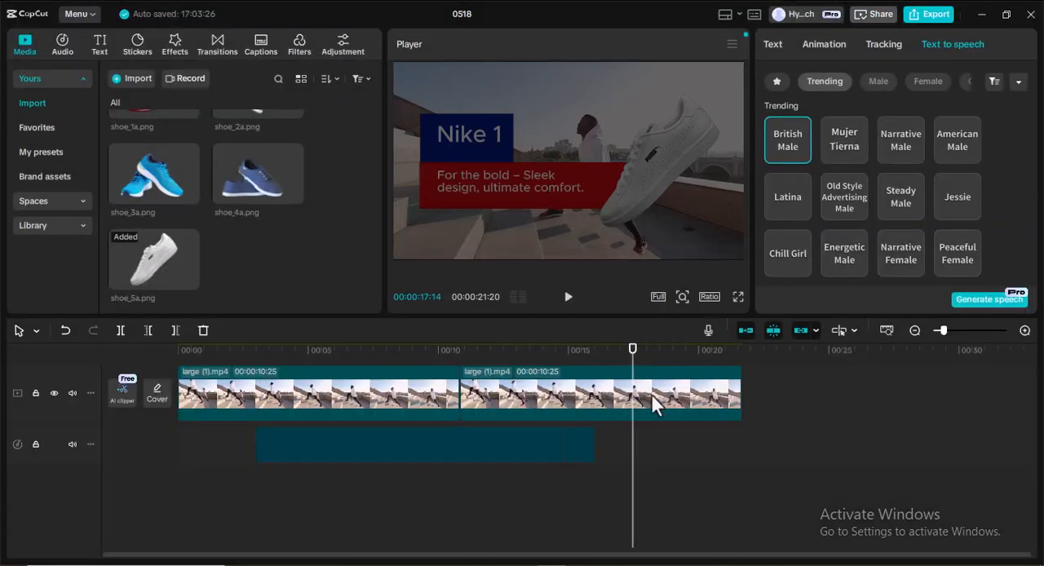
{"action": "left_click", "coordinate": [574, 433]}
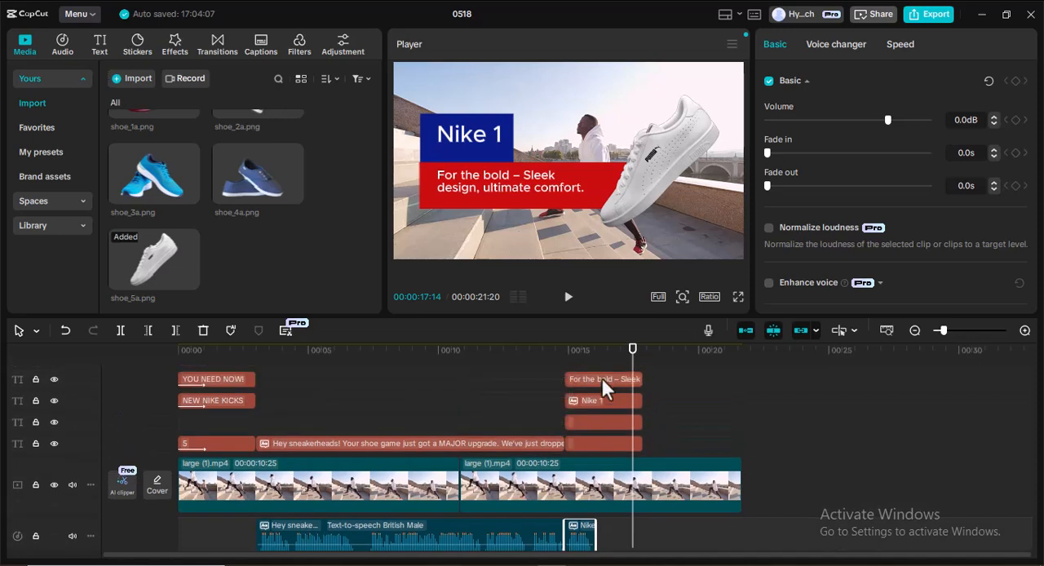
Generate British Male text-to-speech narration for the "For the bold" tagline.
{"action": "left_click", "coordinate": [601, 378]}
{"action": "left_click", "coordinate": [788, 136]}
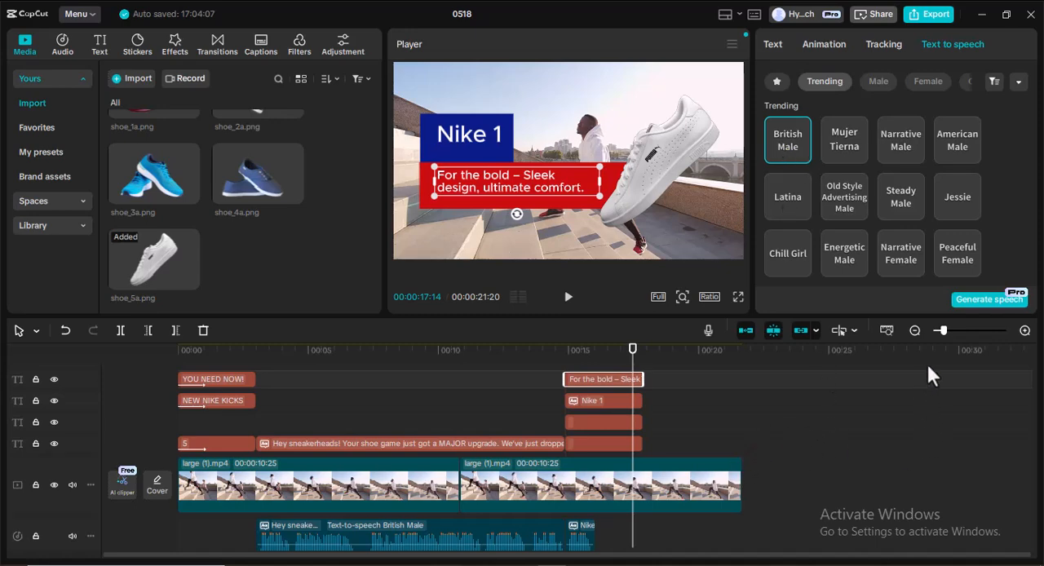
{"action": "left_click", "coordinate": [974, 299]}
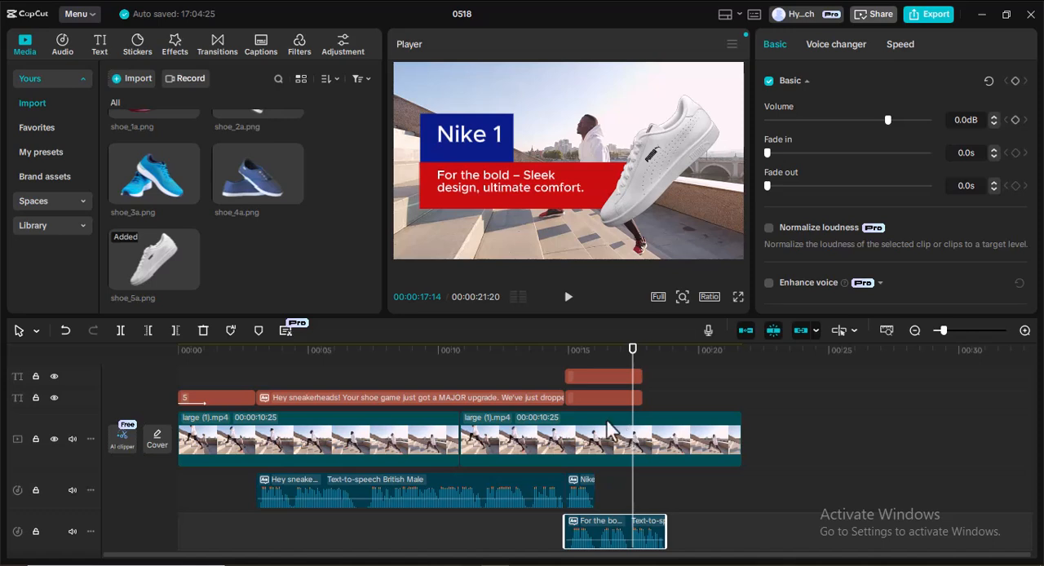
Play back the intro narration and stop just before the "Nike 1" labels begin, at 00:00:14:23.
{"action": "left_click_drag", "start_coordinate": [606, 534], "coordinate": [643, 403]}
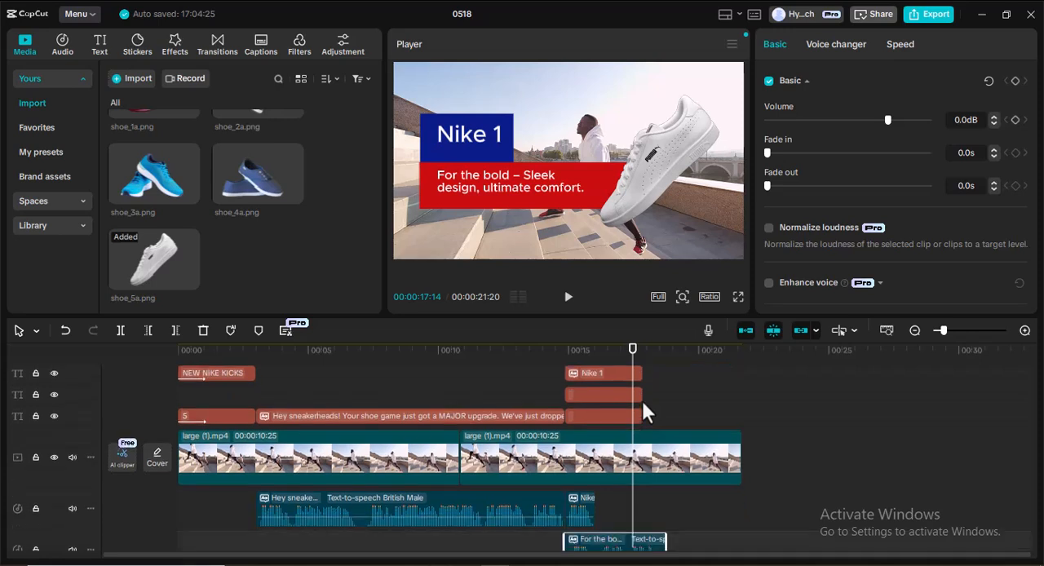
{"action": "scroll", "coordinate": [629, 458], "scroll_direction": "up", "scroll_amount": 1}
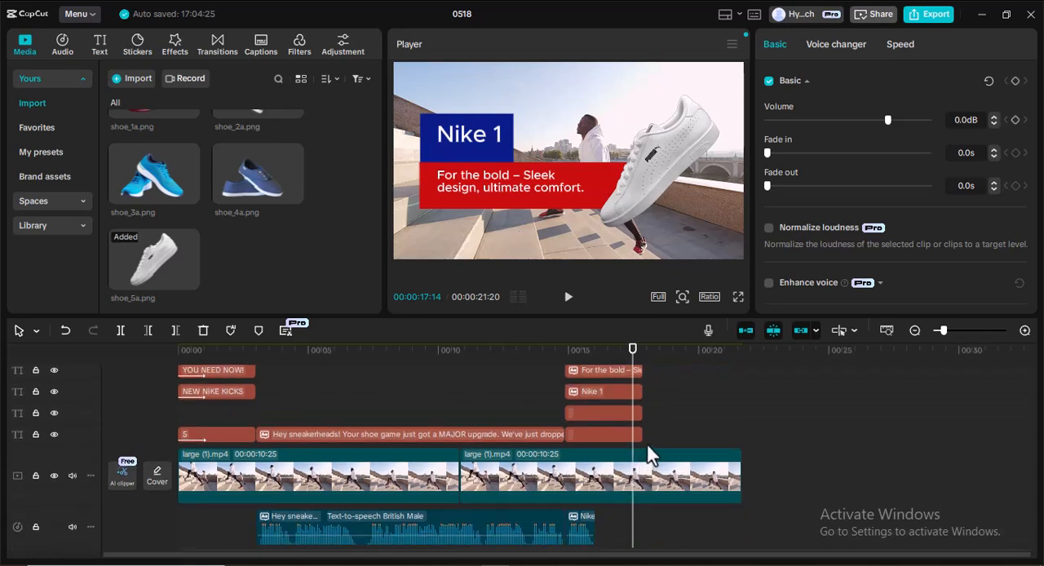
{"action": "scroll", "coordinate": [618, 429], "scroll_direction": "up", "scroll_amount": 2}
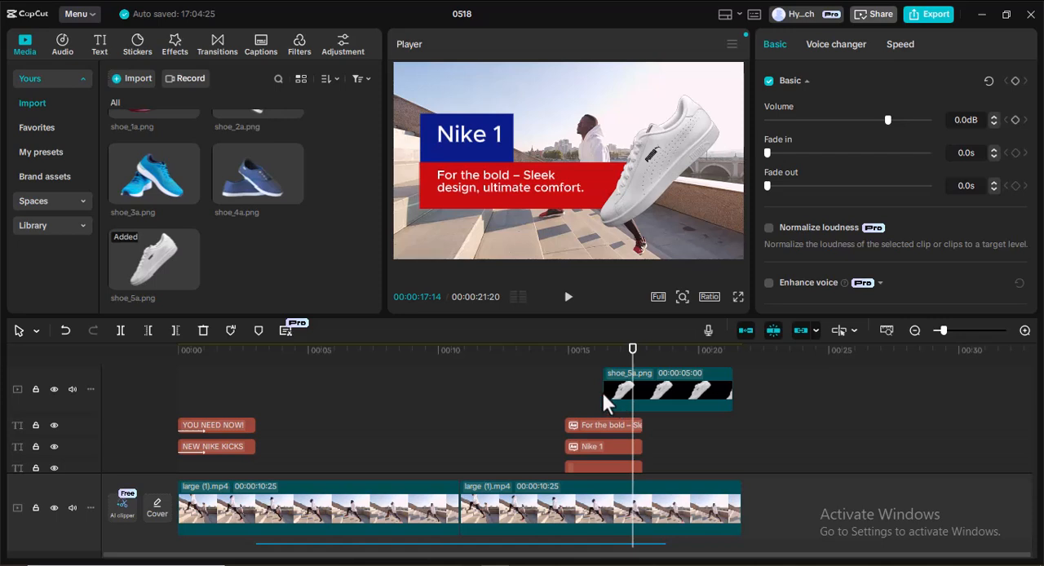
{"action": "scroll", "coordinate": [601, 390], "scroll_direction": "down", "scroll_amount": 2}
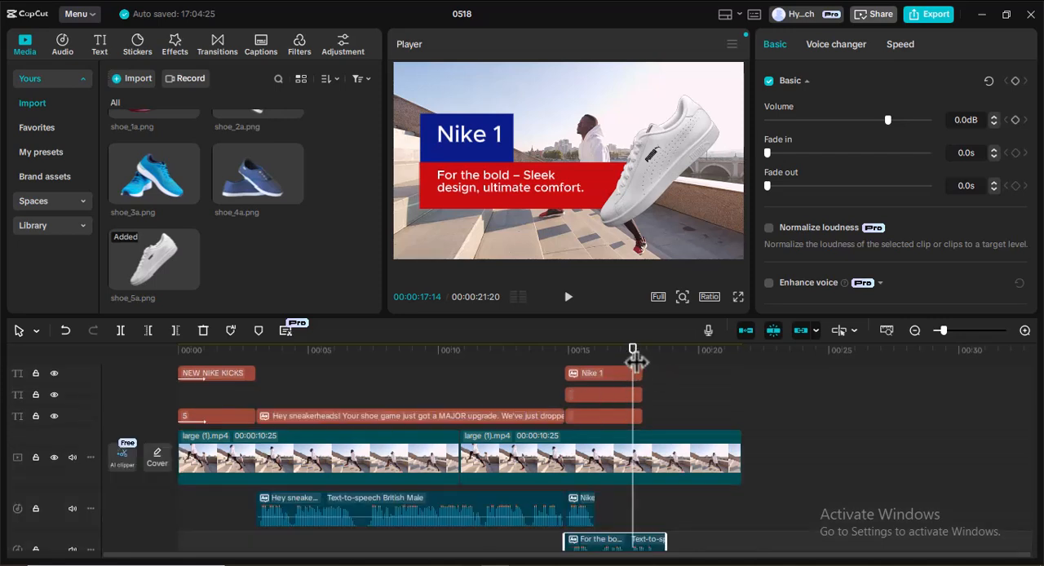
{"action": "left_click_drag", "start_coordinate": [635, 361], "coordinate": [391, 350]}
{"action": "left_click", "coordinate": [568, 298]}
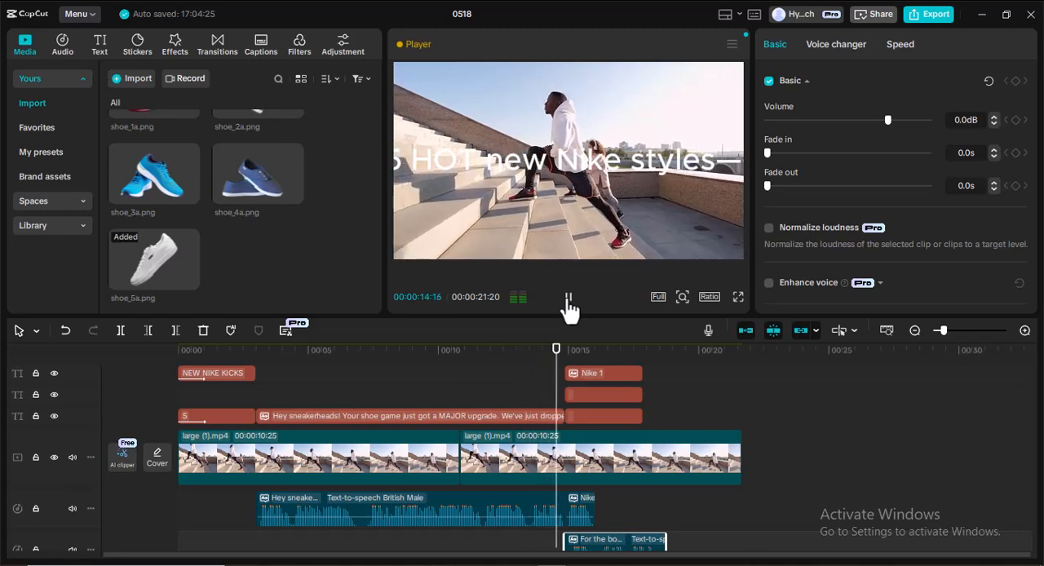
{"action": "left_click", "coordinate": [569, 300]}
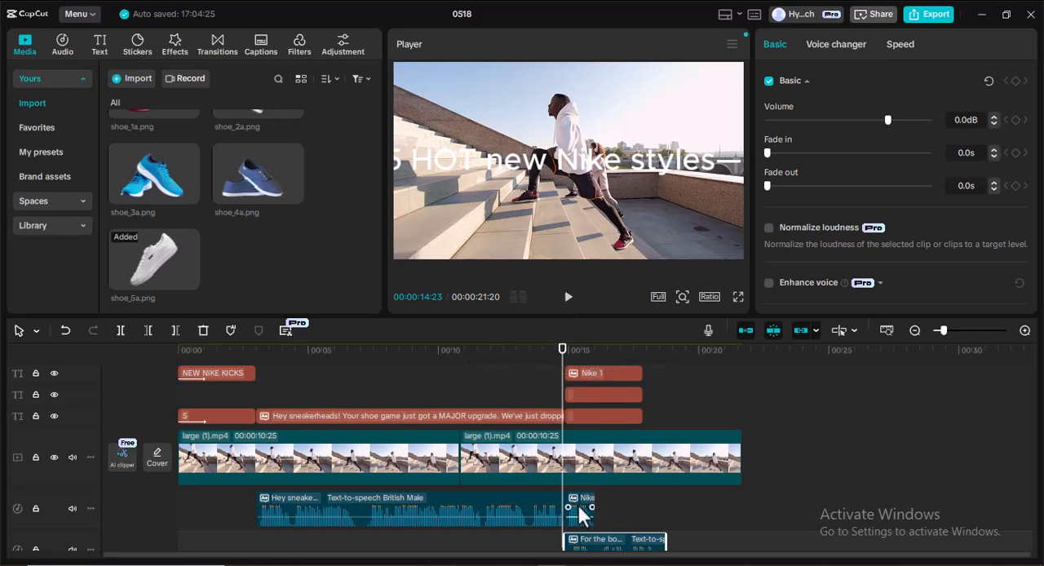
Move the "Nike 1" and tagline narration clips onto the intro narration's track, starting at about 24 and 27 seconds.
{"action": "left_click_drag", "start_coordinate": [581, 509], "coordinate": [817, 515]}
{"action": "left_click_drag", "start_coordinate": [620, 546], "coordinate": [930, 481]}
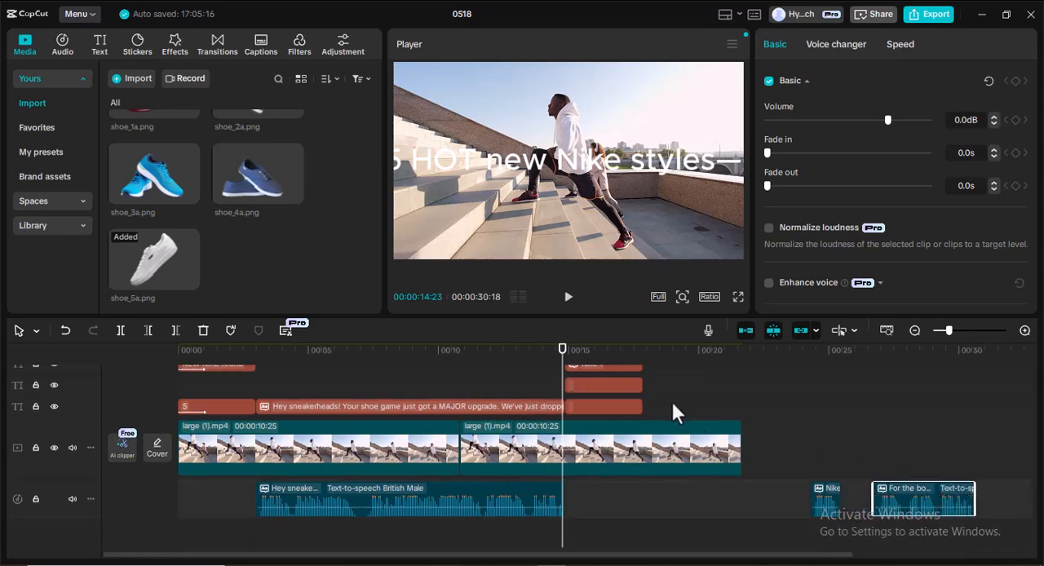
Select the "Nike 1" text, the tagline and both coloured box clips together and shift them slightly later, leaving a short gap after the intro text.
{"action": "scroll", "coordinate": [673, 404], "scroll_direction": "up", "scroll_amount": 1}
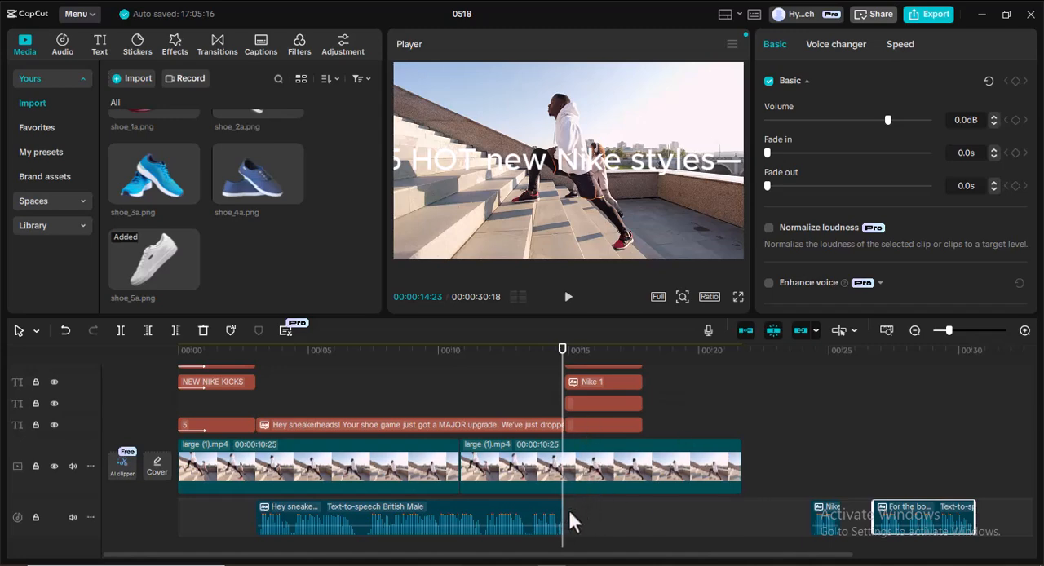
{"action": "scroll", "coordinate": [578, 507], "scroll_direction": "up", "scroll_amount": 1}
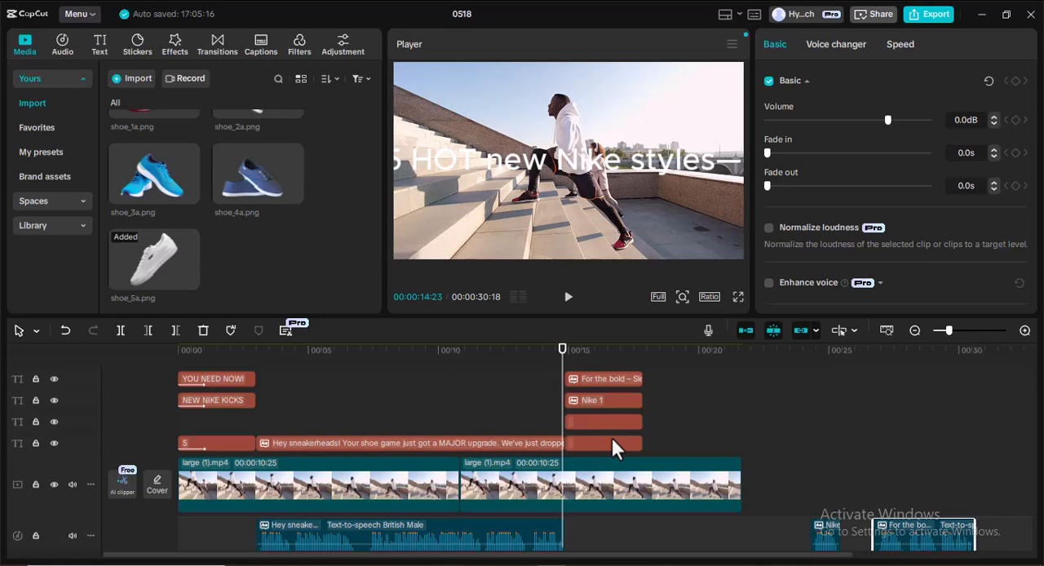
{"action": "left_click", "coordinate": [611, 436]}
{"action": "left_click", "coordinate": [609, 419], "text": "ctrl"}
{"action": "left_click", "coordinate": [618, 398], "text": "ctrl"}
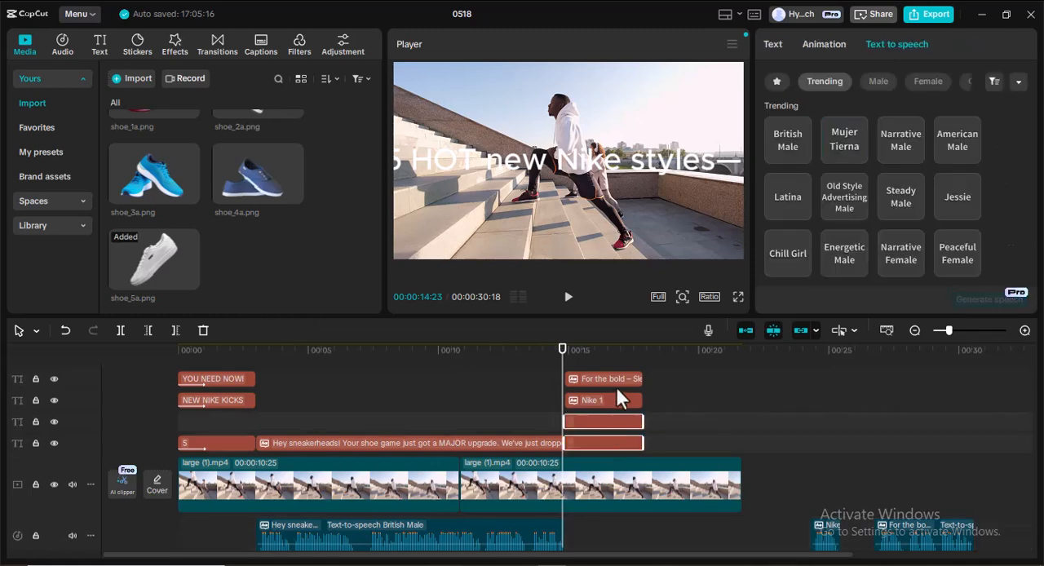
{"action": "left_click", "coordinate": [610, 377], "text": "ctrl"}
{"action": "left_click_drag", "start_coordinate": [622, 400], "coordinate": [640, 402]}
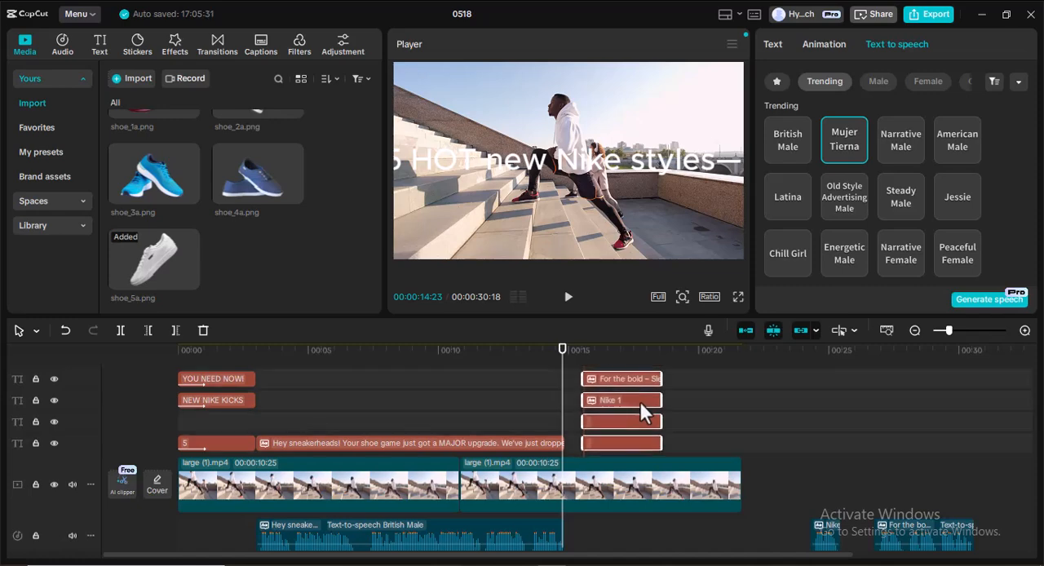
{"action": "left_click_drag", "start_coordinate": [635, 398], "coordinate": [631, 401]}
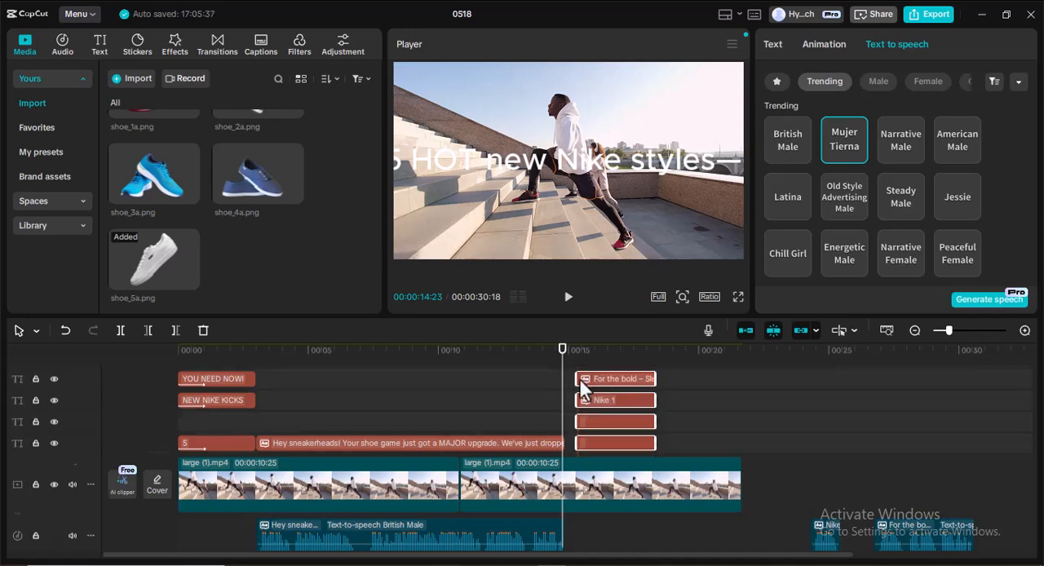
Set the playhead to 00:00:15:10 at the start of the label clips and move the "Nike 1" narration clip there.
{"action": "scroll", "coordinate": [580, 379], "scroll_direction": "down", "scroll_amount": 1}
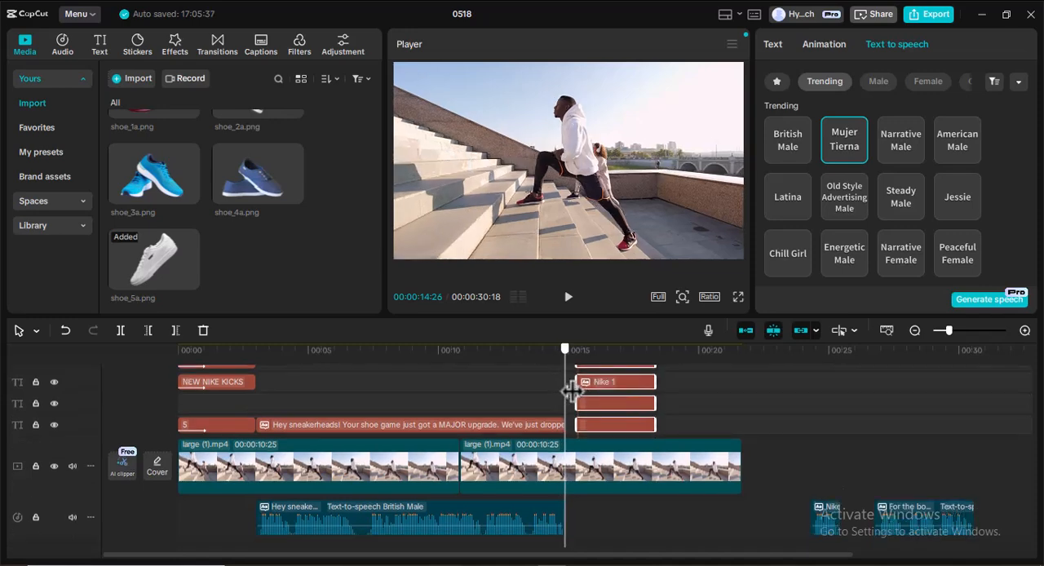
{"action": "left_click_drag", "start_coordinate": [571, 391], "coordinate": [576, 391]}
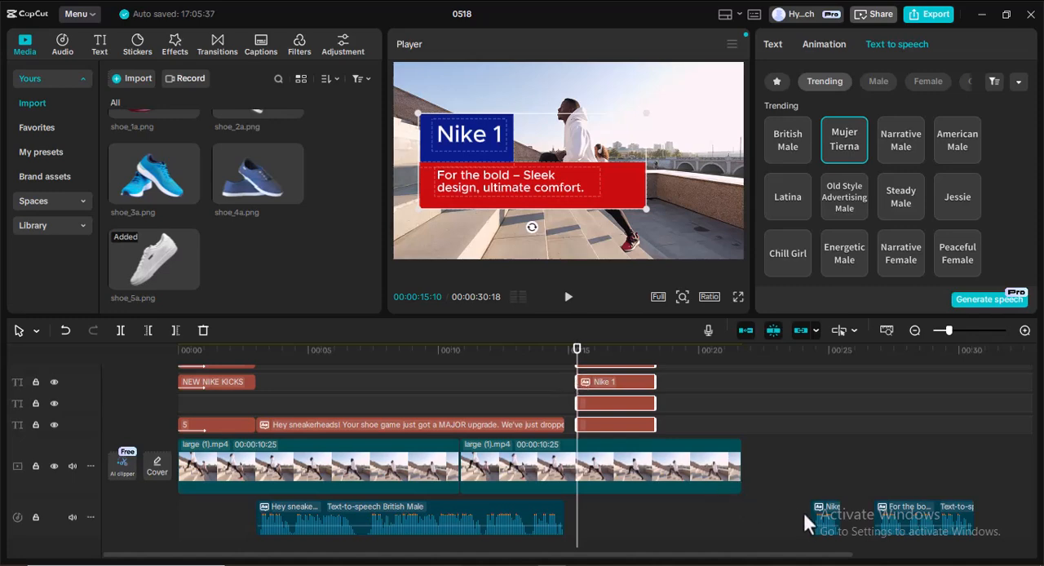
{"action": "left_click", "coordinate": [828, 510]}
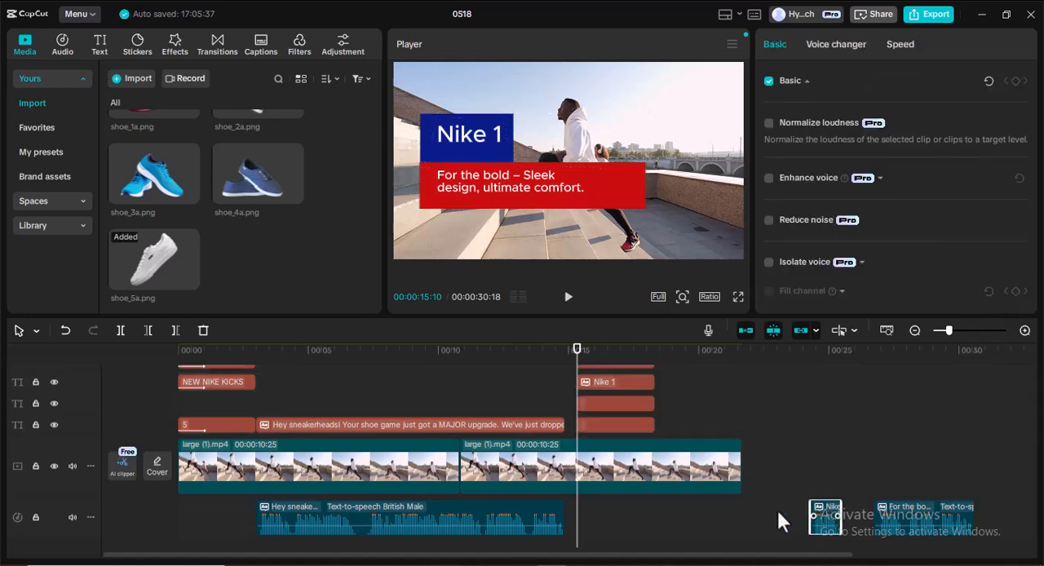
{"action": "left_click_drag", "start_coordinate": [666, 523], "coordinate": [599, 519]}
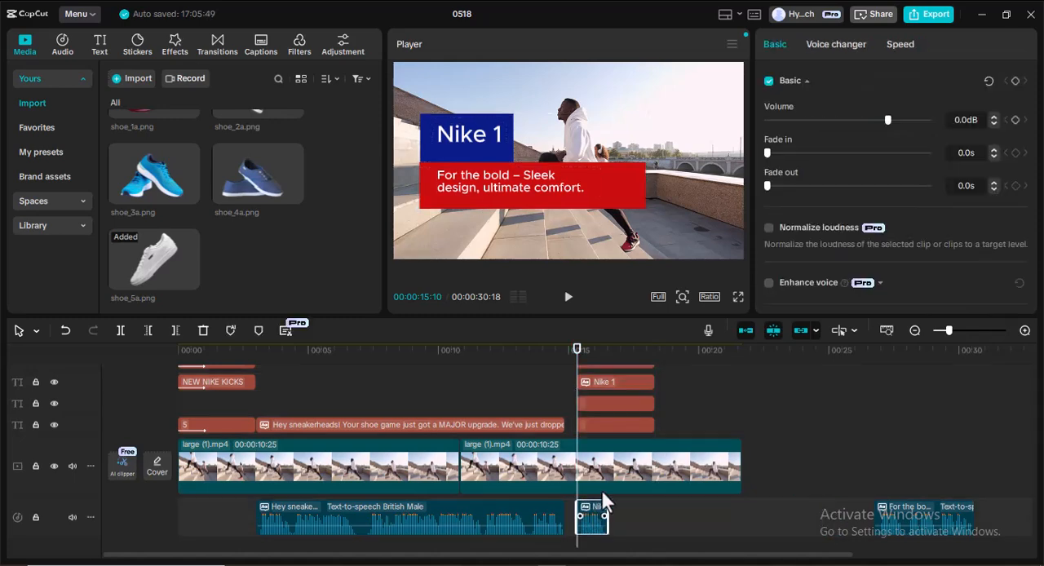
Try placing the blue box clip on a track above the "Nike 1" text, starting at 00:00:15:10.
{"action": "scroll", "coordinate": [606, 403], "scroll_direction": "up", "scroll_amount": 1}
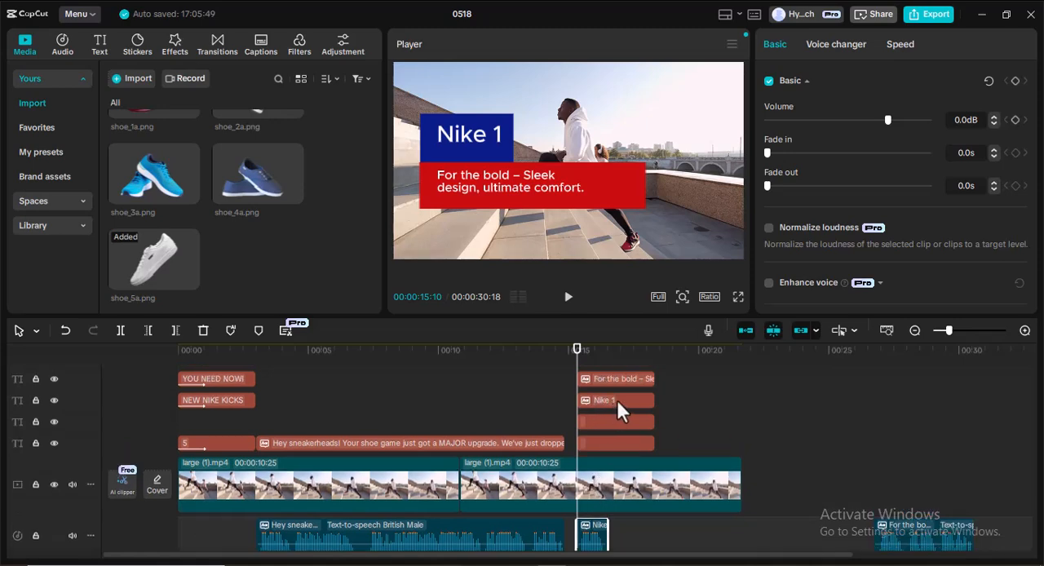
{"action": "left_click", "coordinate": [609, 421]}
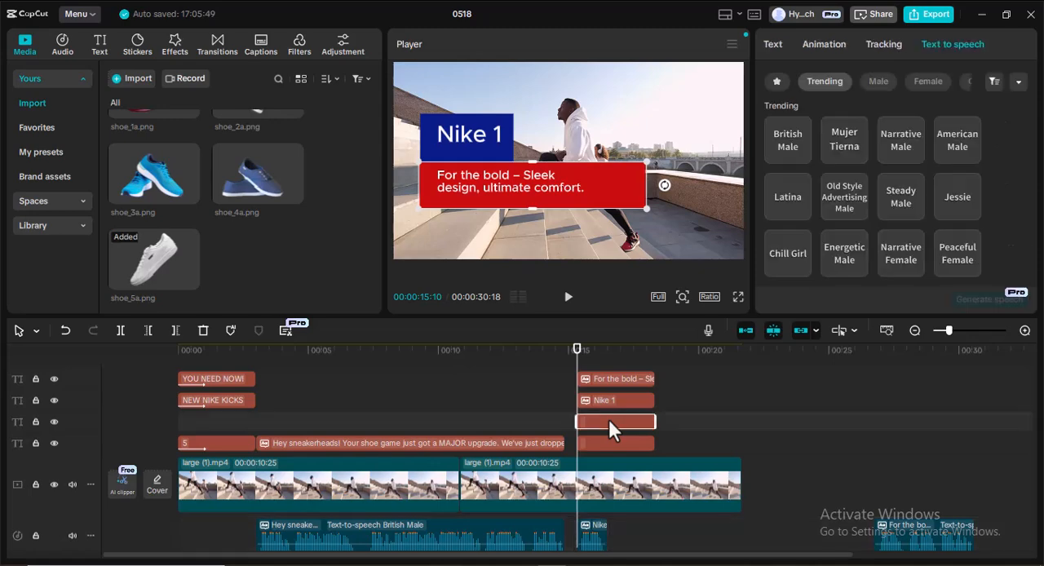
{"action": "left_click", "coordinate": [618, 441]}
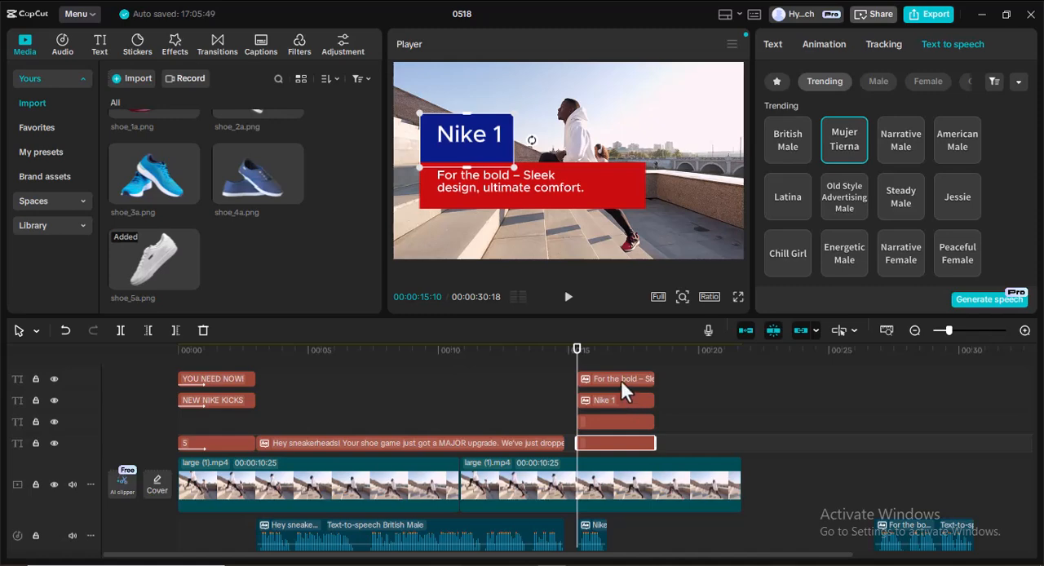
{"action": "mouse_move", "coordinate": [615, 445]}
{"action": "left_mouse_down"}
{"action": "mouse_move", "coordinate": [694, 431]}
{"action": "mouse_move", "coordinate": [669, 378]}
{"action": "mouse_move", "coordinate": [618, 385]}
{"action": "mouse_move", "coordinate": [622, 422]}
{"action": "mouse_move", "coordinate": [638, 427]}
{"action": "mouse_move", "coordinate": [617, 431]}
{"action": "left_mouse_up"}
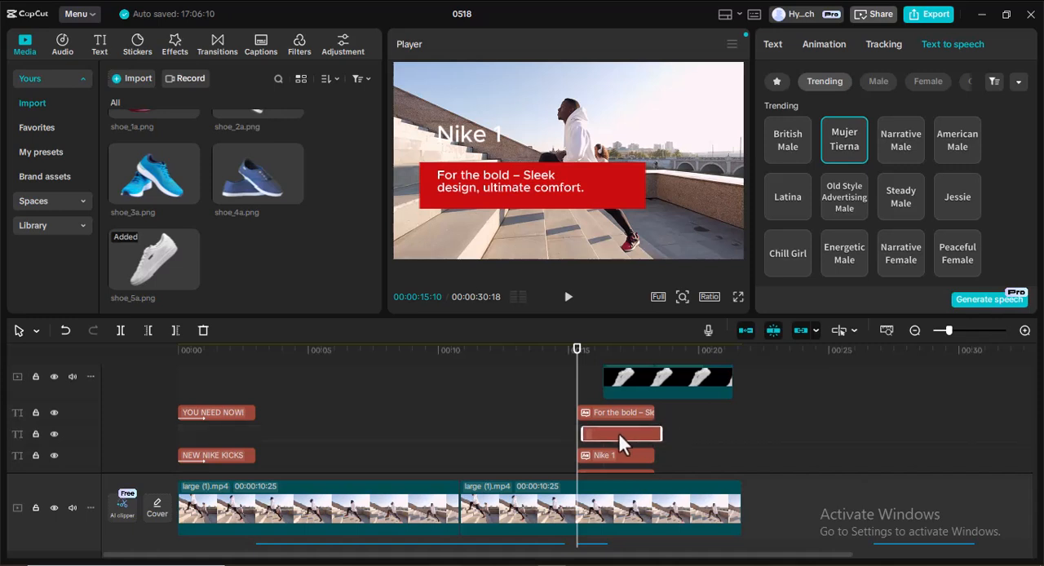
{"action": "scroll", "coordinate": [654, 404], "scroll_direction": "down", "scroll_amount": 2}
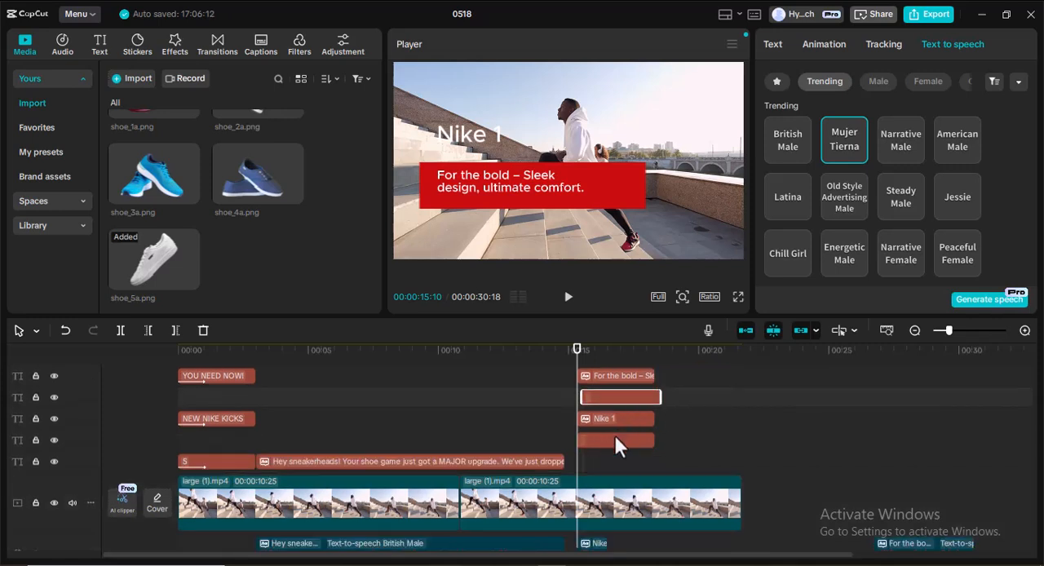
{"action": "left_click_drag", "start_coordinate": [610, 398], "coordinate": [616, 398]}
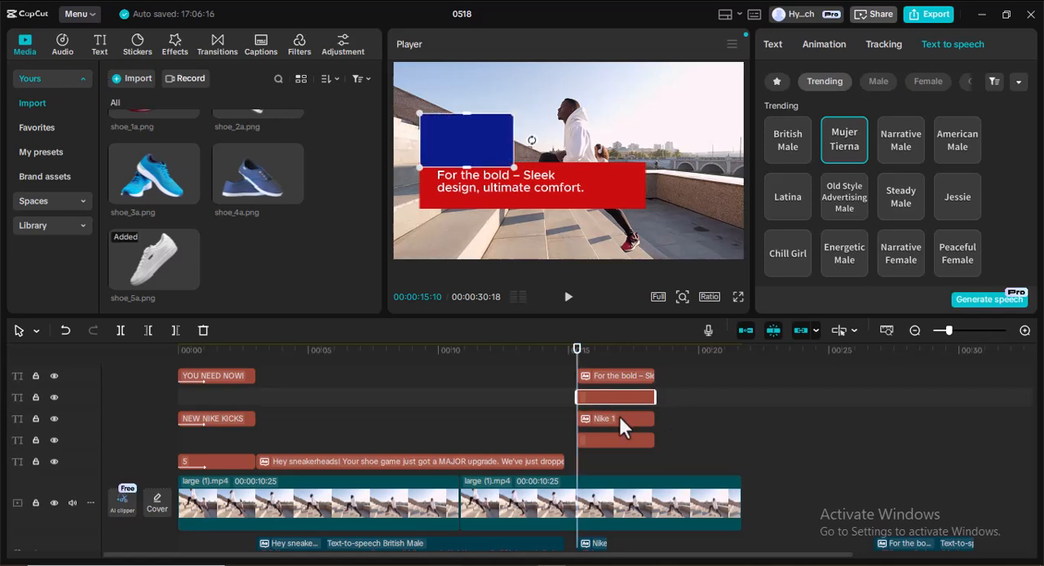
Place the blue box clip directly beneath the "Nike 1" text and the red box directly beneath the tagline, both starting at 00:00:15:10.
{"action": "left_click", "coordinate": [613, 436]}
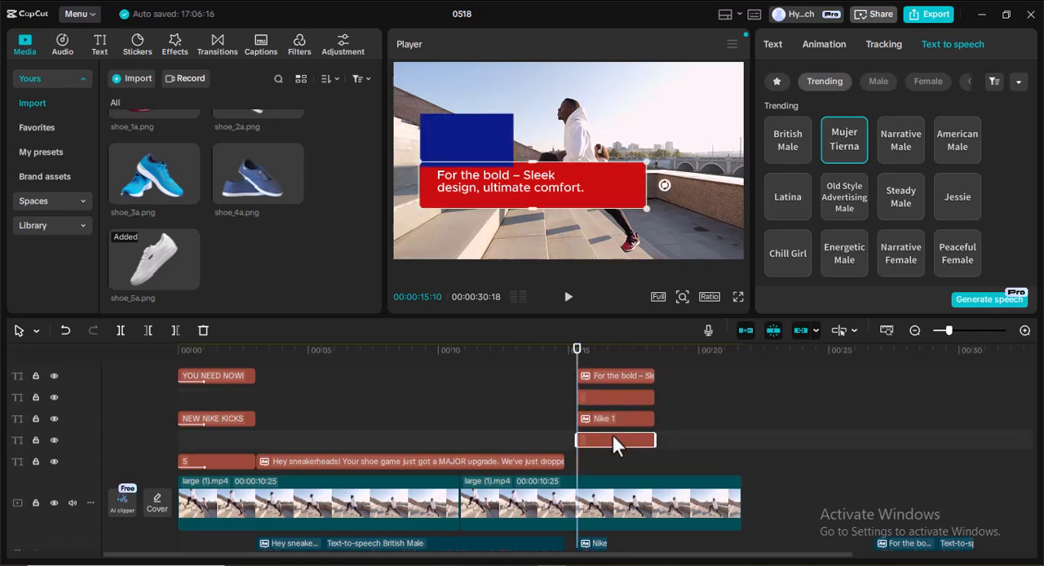
{"action": "left_click", "coordinate": [614, 393]}
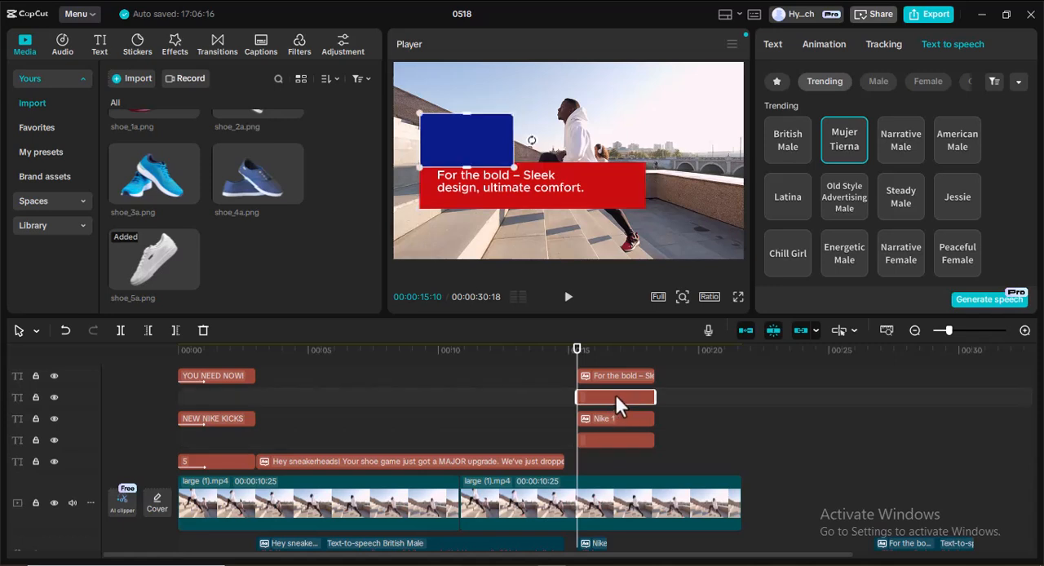
{"action": "left_click_drag", "start_coordinate": [614, 393], "coordinate": [657, 433]}
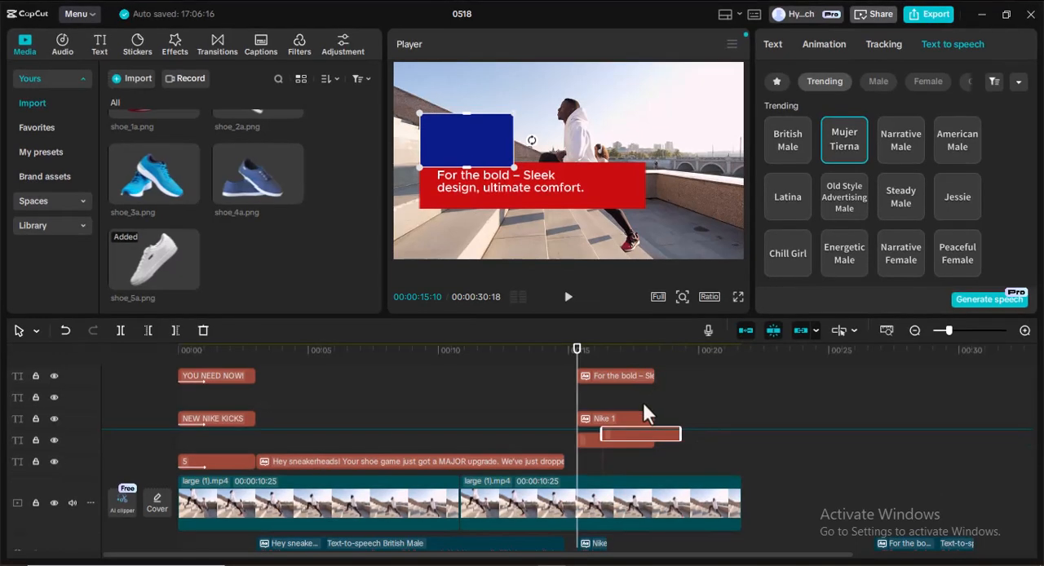
{"action": "left_click_drag", "start_coordinate": [643, 405], "coordinate": [612, 416]}
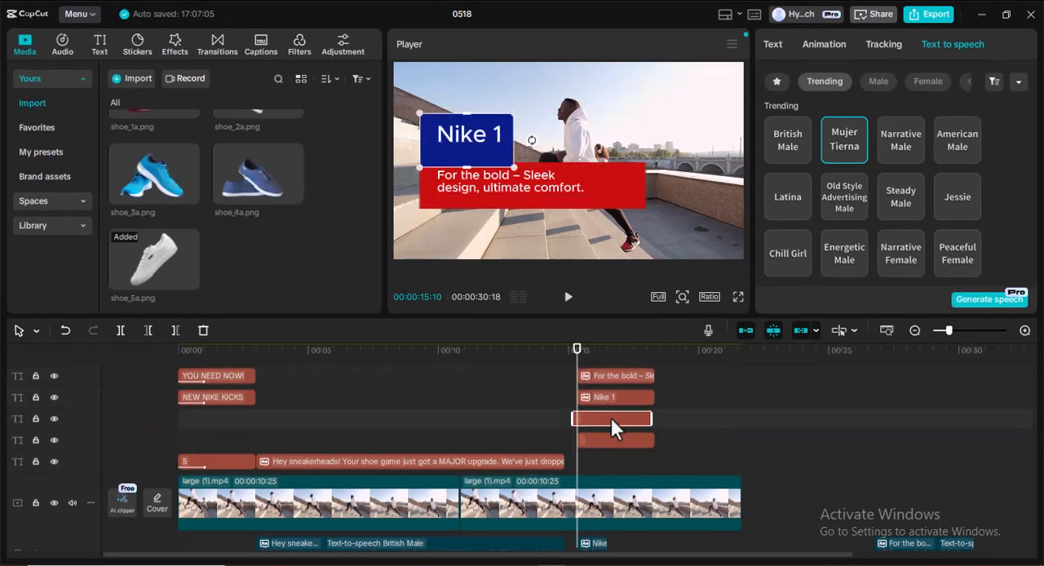
{"action": "left_click", "coordinate": [604, 441]}
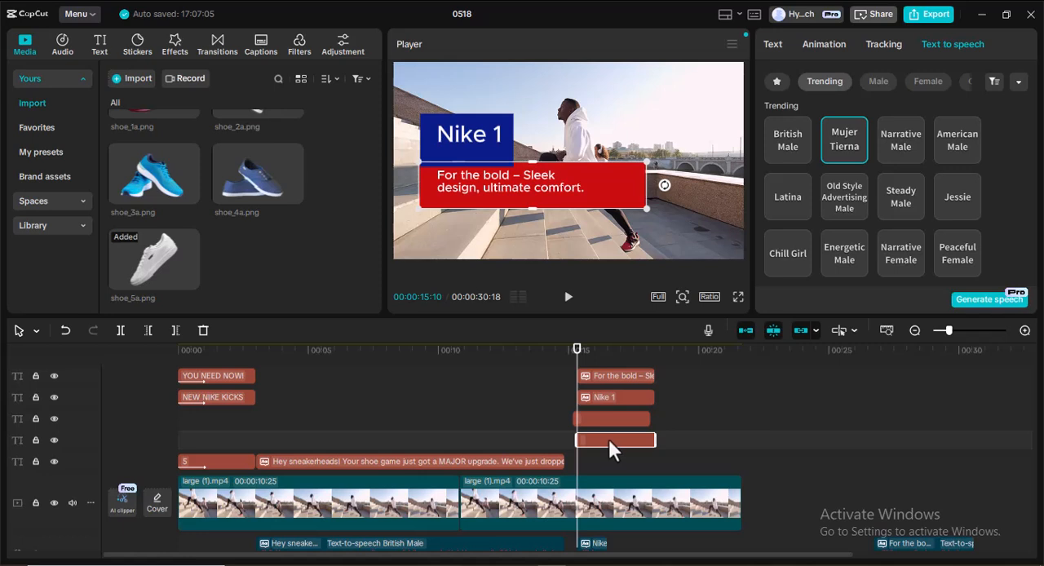
{"action": "left_click_drag", "start_coordinate": [608, 439], "coordinate": [610, 394]}
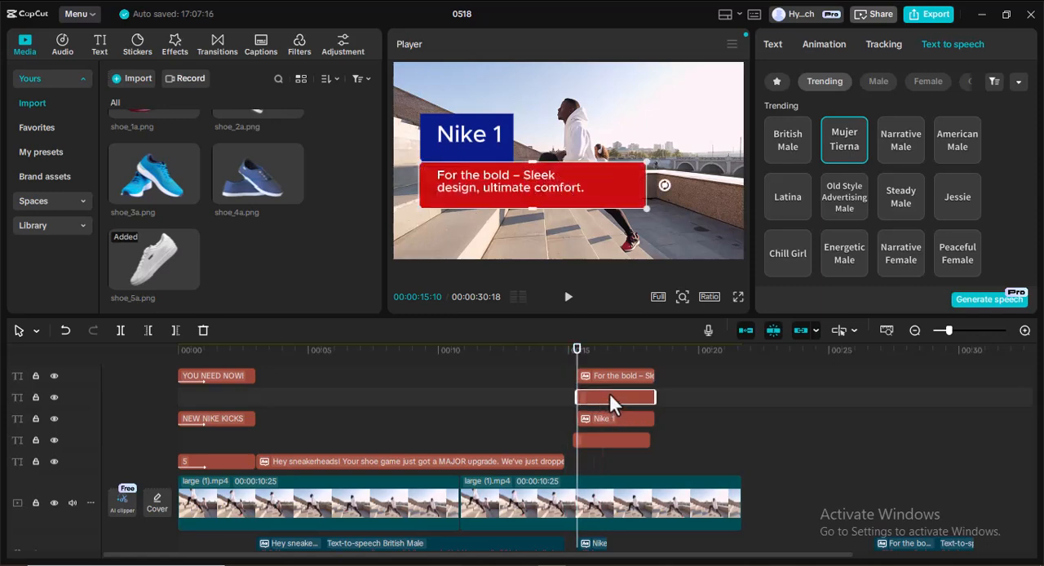
{"action": "left_click_drag", "start_coordinate": [614, 437], "coordinate": [616, 438]}
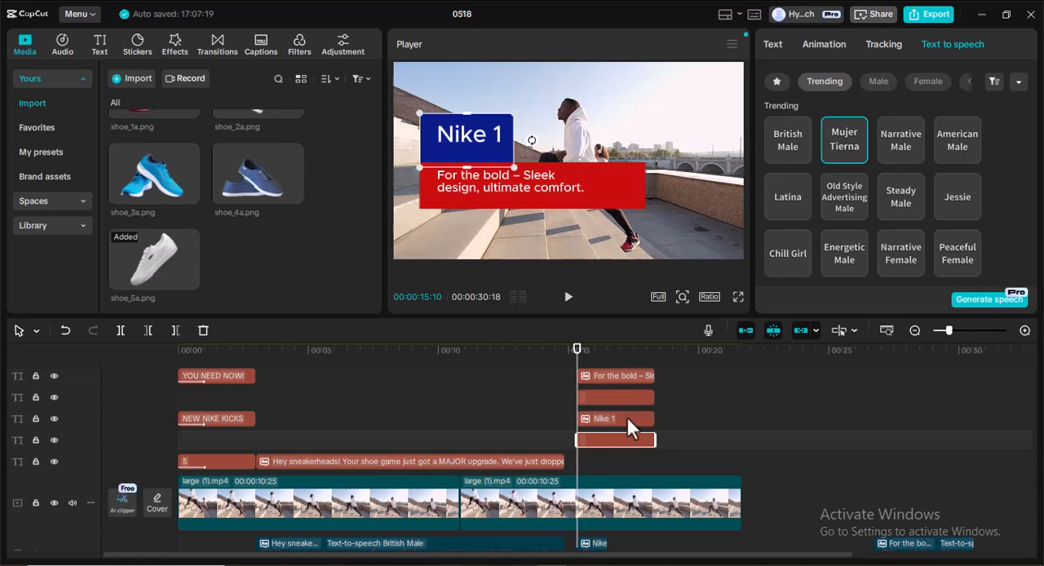
Stagger the label clips by starting the "Nike 1" text at about 16 s, the red box at about 16.5 s and the tagline at about 17 s.
{"action": "left_click", "coordinate": [627, 417]}
{"action": "left_click_drag", "start_coordinate": [633, 416], "coordinate": [642, 419]}
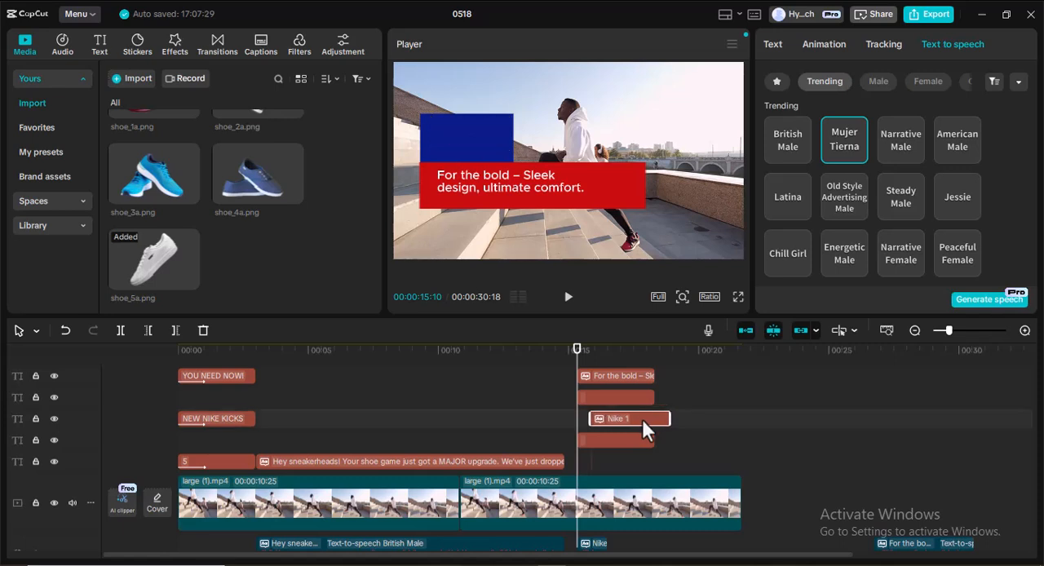
{"action": "left_click_drag", "start_coordinate": [618, 394], "coordinate": [644, 394]}
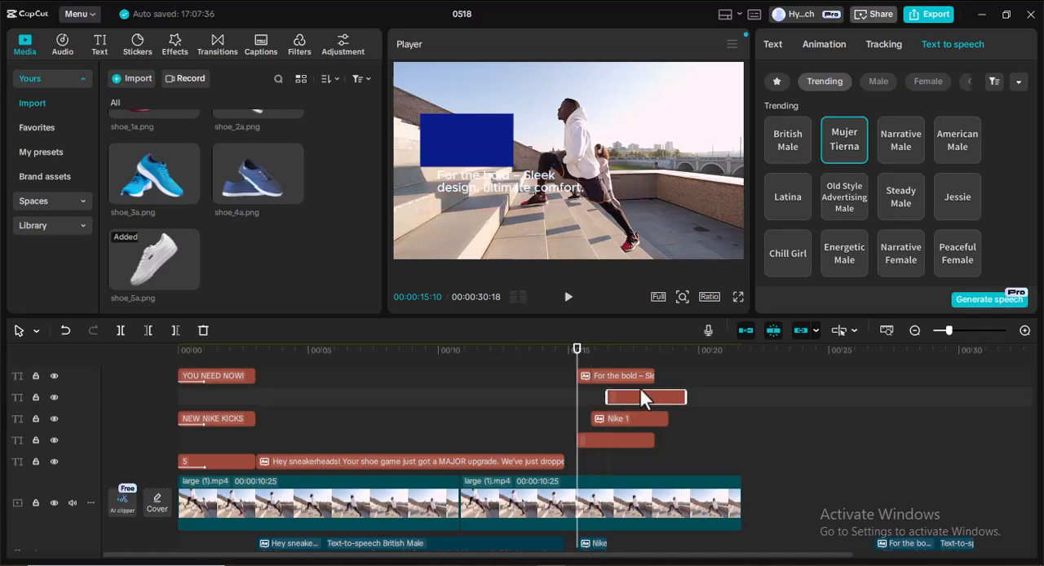
{"action": "left_click_drag", "start_coordinate": [625, 374], "coordinate": [664, 409]}
Move the shoe_5a.png clip later so it starts after the staggered label clips, at about 18.5 seconds.
{"action": "scroll", "coordinate": [717, 400], "scroll_direction": "down", "scroll_amount": 3}
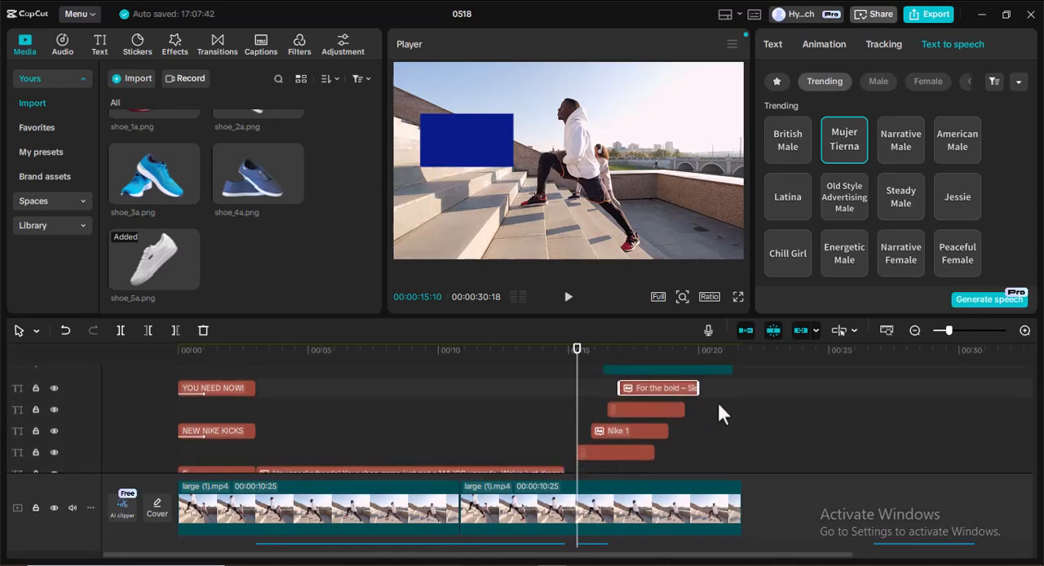
{"action": "scroll", "coordinate": [702, 408], "scroll_direction": "up", "scroll_amount": 2}
{"action": "mouse_move", "coordinate": [576, 388]}
{"action": "left_mouse_down"}
{"action": "mouse_move", "coordinate": [604, 391]}
{"action": "mouse_move", "coordinate": [608, 373]}
{"action": "mouse_move", "coordinate": [624, 394]}
{"action": "mouse_move", "coordinate": [579, 397]}
{"action": "left_mouse_up"}
{"action": "scroll", "coordinate": [653, 432], "scroll_direction": "up", "scroll_amount": 2}
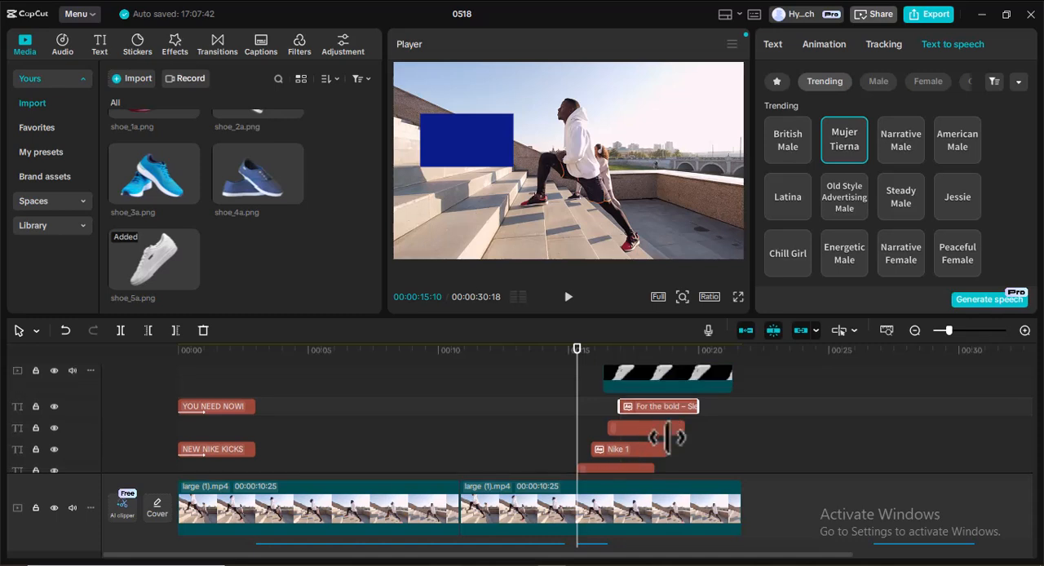
{"action": "left_click", "coordinate": [646, 397]}
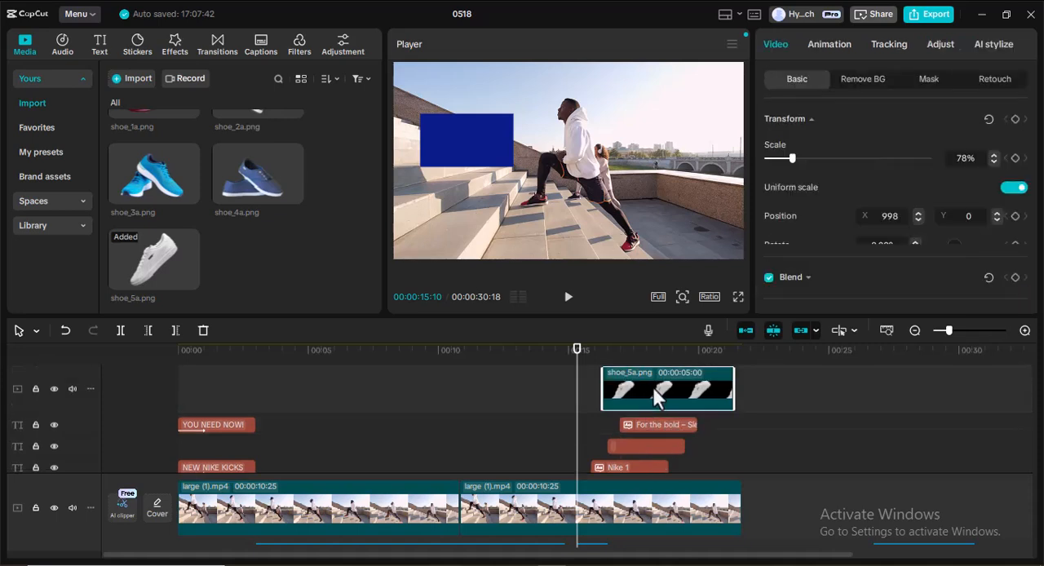
{"action": "left_click_drag", "start_coordinate": [682, 390], "coordinate": [708, 388]}
Play back the staggered labels and shoe image from 00:00:13:09, dismissing the proxy suggestion, and stop near the shoe clip's end.
{"action": "scroll", "coordinate": [659, 398], "scroll_direction": "down", "scroll_amount": 3}
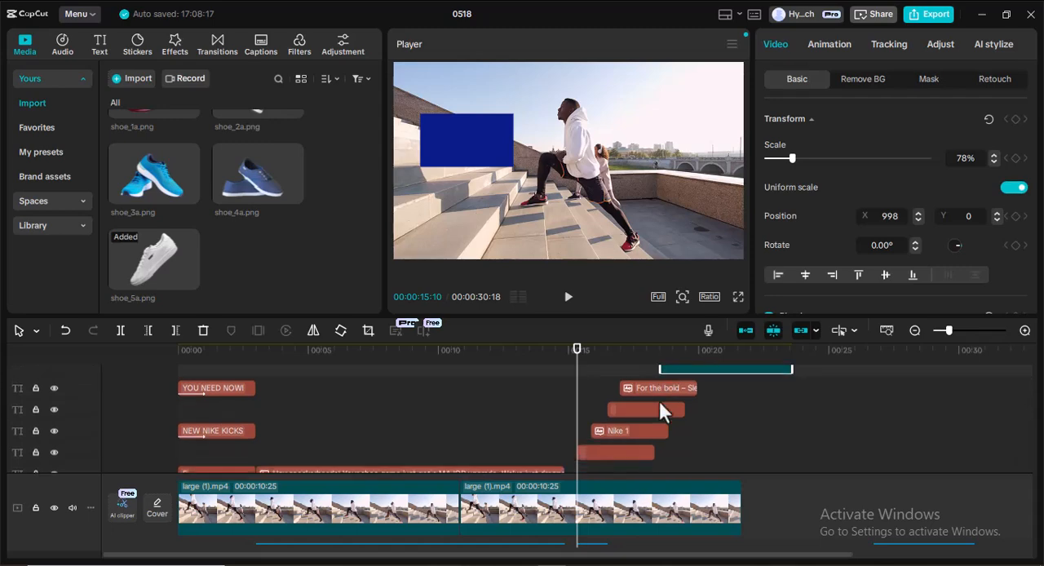
{"action": "scroll", "coordinate": [661, 406], "scroll_direction": "up", "scroll_amount": 2}
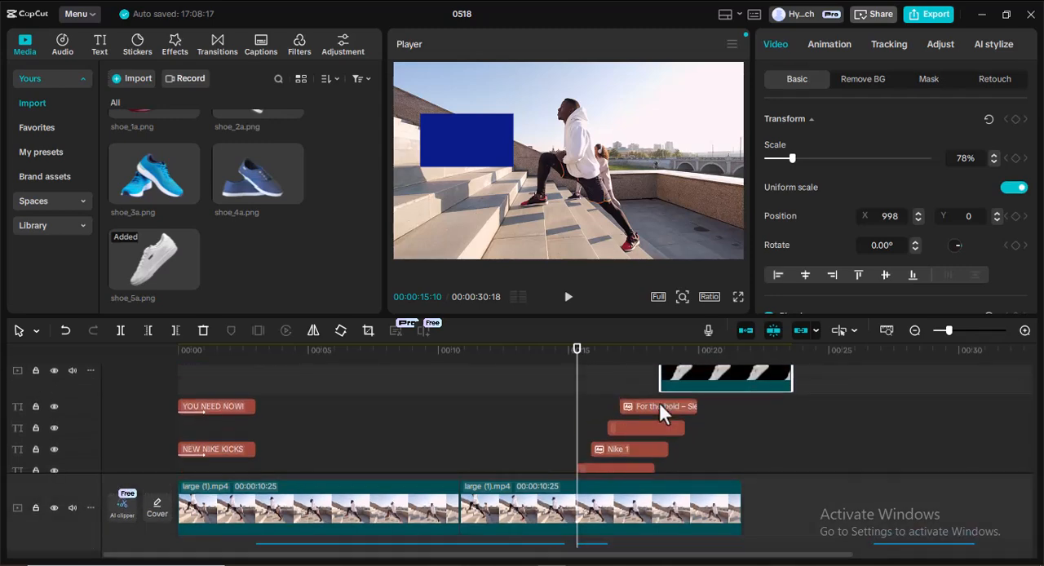
{"action": "scroll", "coordinate": [659, 400], "scroll_direction": "up", "scroll_amount": 1}
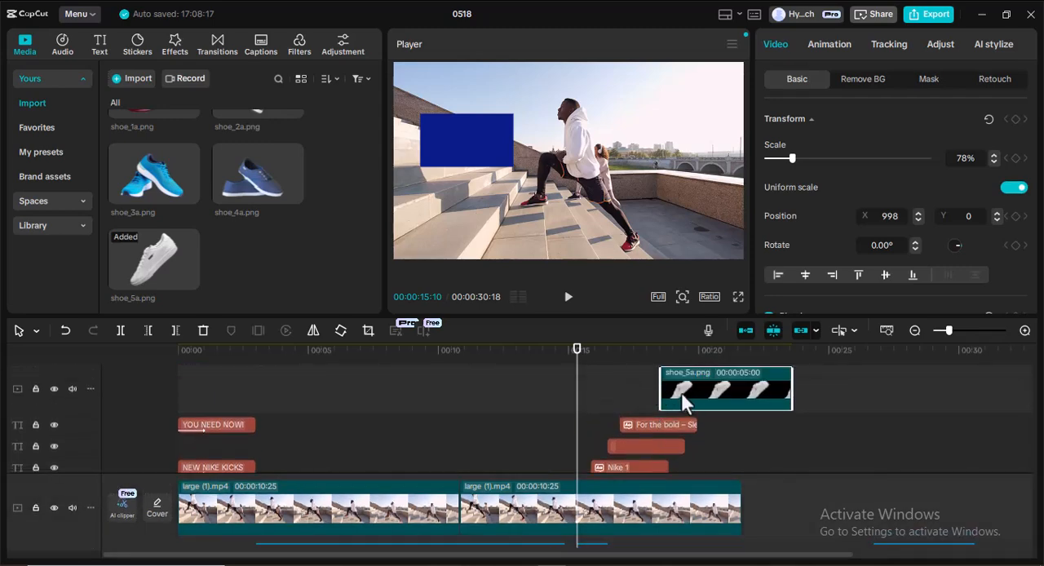
{"action": "scroll", "coordinate": [677, 400], "scroll_direction": "down", "scroll_amount": 2}
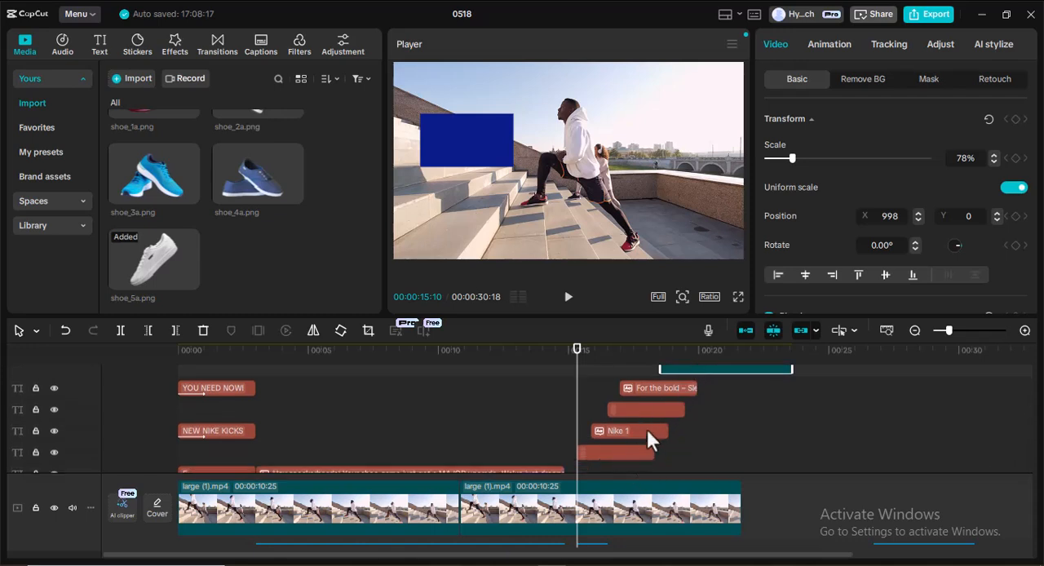
{"action": "scroll", "coordinate": [648, 433], "scroll_direction": "up", "scroll_amount": 1}
{"action": "scroll", "coordinate": [648, 432], "scroll_direction": "up", "scroll_amount": 1}
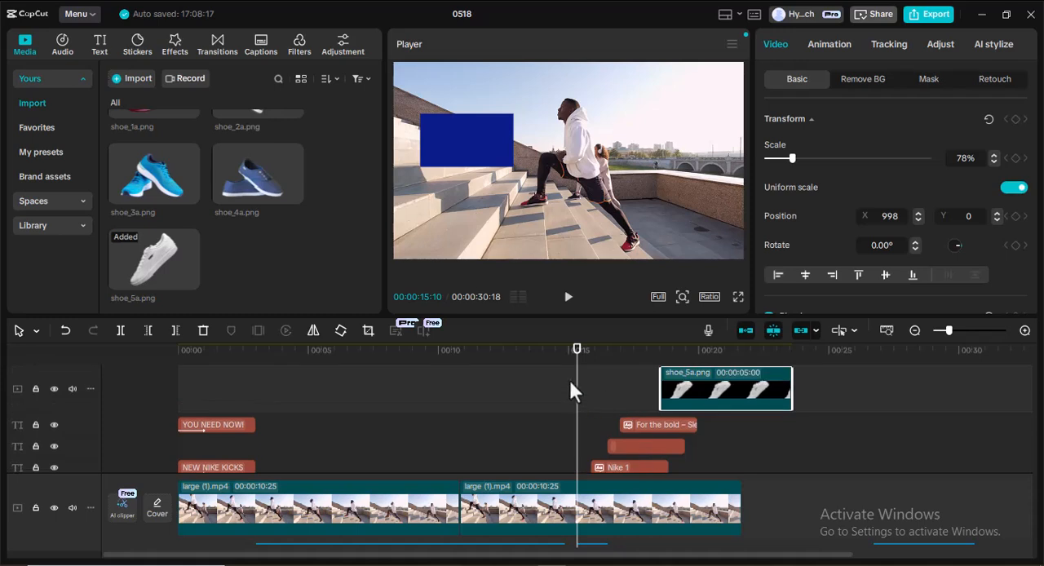
{"action": "left_click_drag", "start_coordinate": [576, 400], "coordinate": [524, 398]}
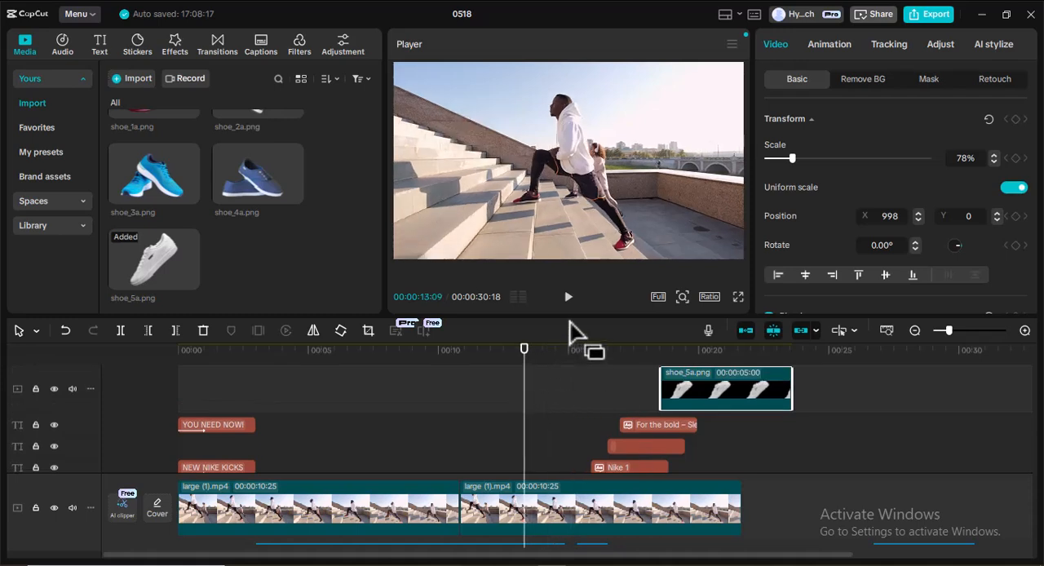
{"action": "left_click", "coordinate": [568, 297]}
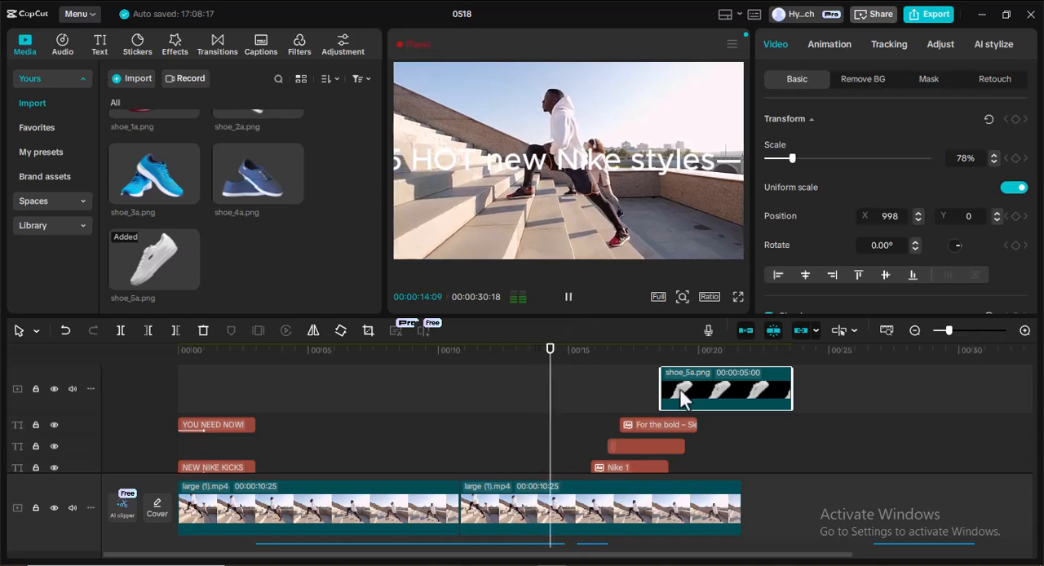
{"action": "scroll", "coordinate": [680, 398], "scroll_direction": "down", "scroll_amount": 1}
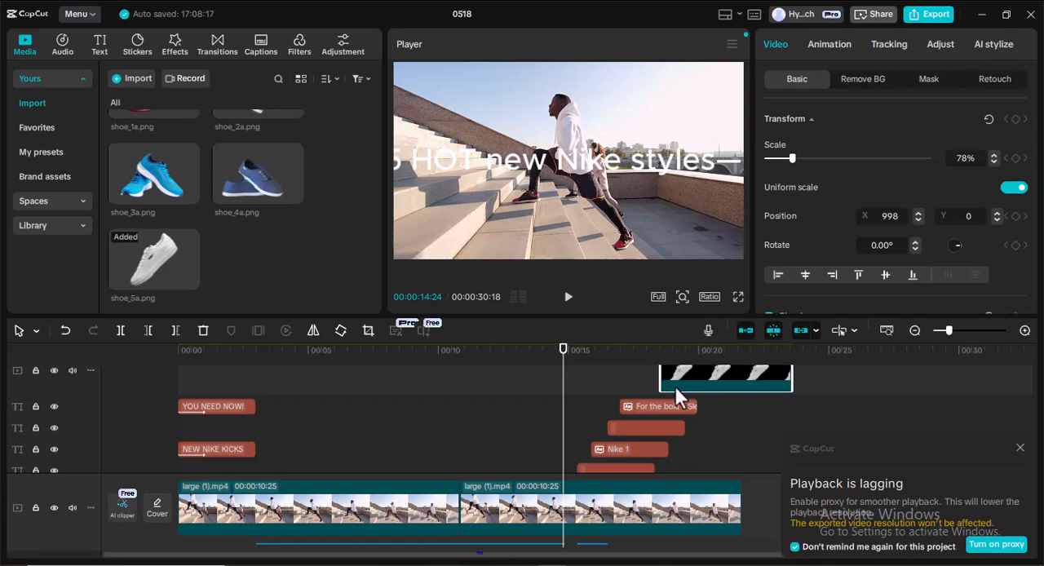
{"action": "left_click", "coordinate": [1020, 448]}
{"action": "left_click", "coordinate": [568, 298]}
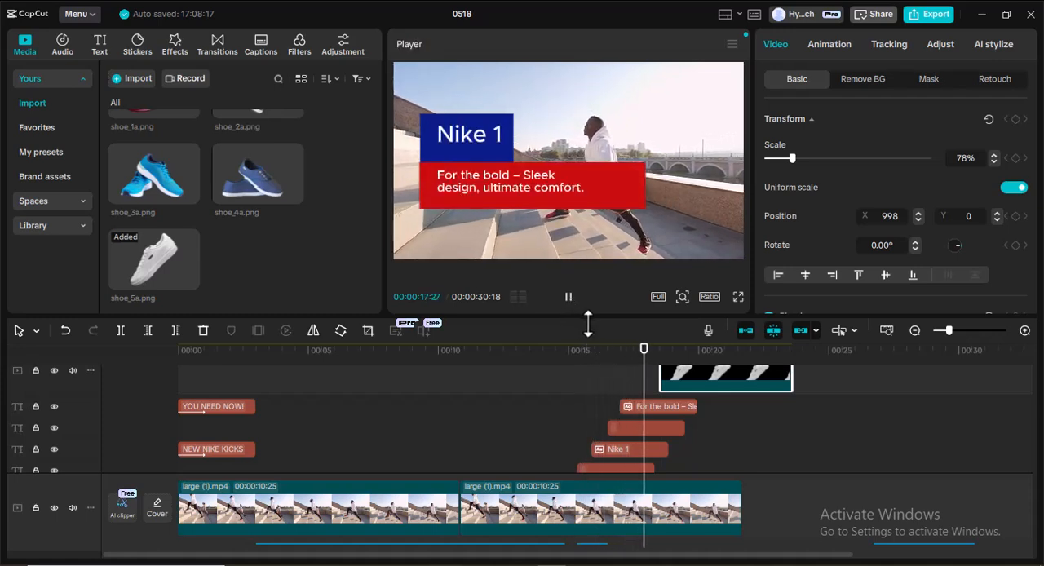
{"action": "left_click", "coordinate": [568, 299]}
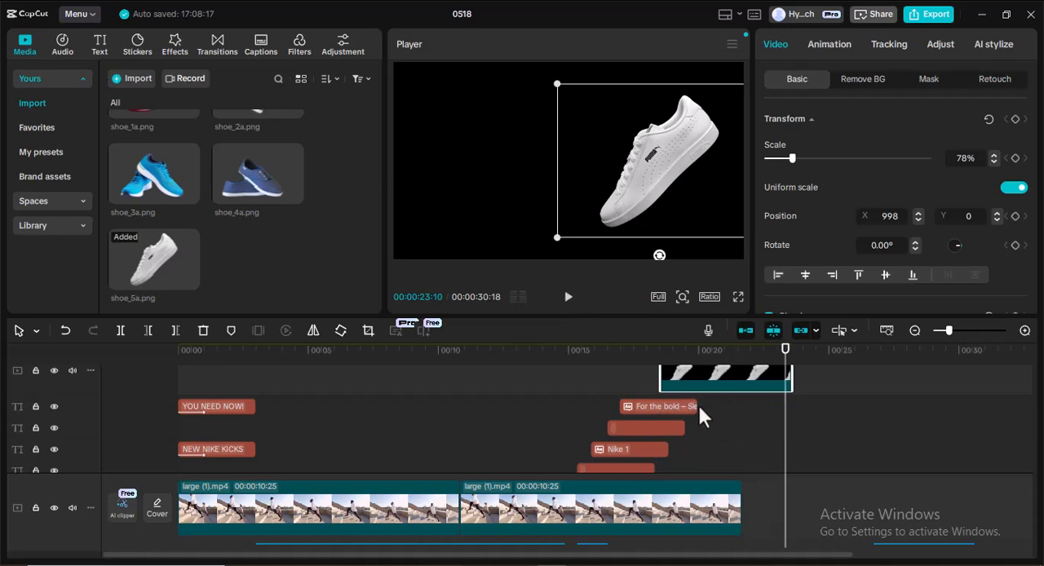
Extend the blue box clip to the end of the shoe image and return the playhead to 00:00:15:10.
{"action": "scroll", "coordinate": [699, 408], "scroll_direction": "down", "scroll_amount": 1}
{"action": "left_click", "coordinate": [639, 455]}
{"action": "left_click_drag", "start_coordinate": [659, 450], "coordinate": [792, 458]}
{"action": "scroll", "coordinate": [716, 430], "scroll_direction": "down", "scroll_amount": 2}
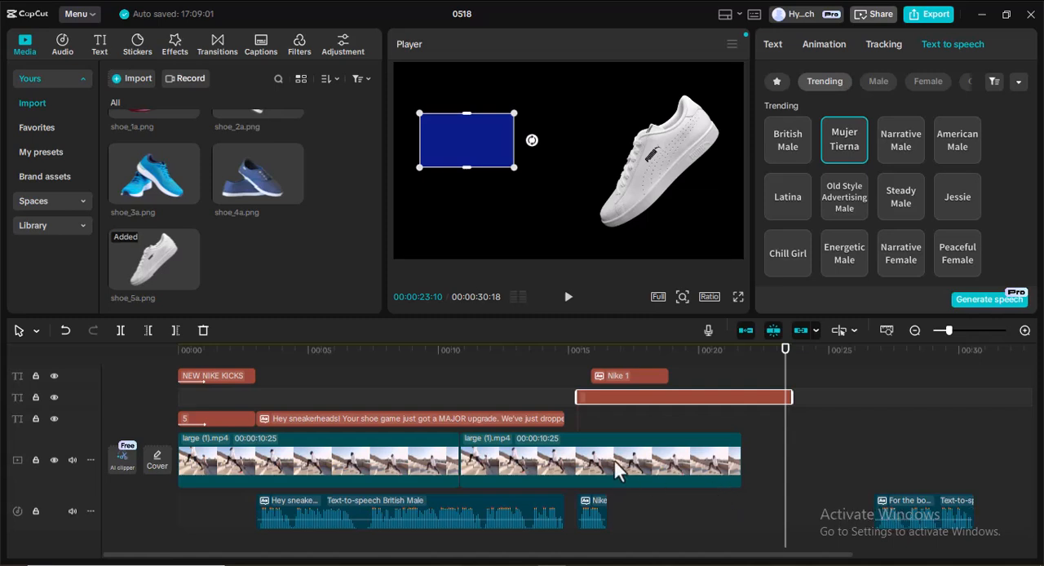
{"action": "scroll", "coordinate": [604, 440], "scroll_direction": "up", "scroll_amount": 1}
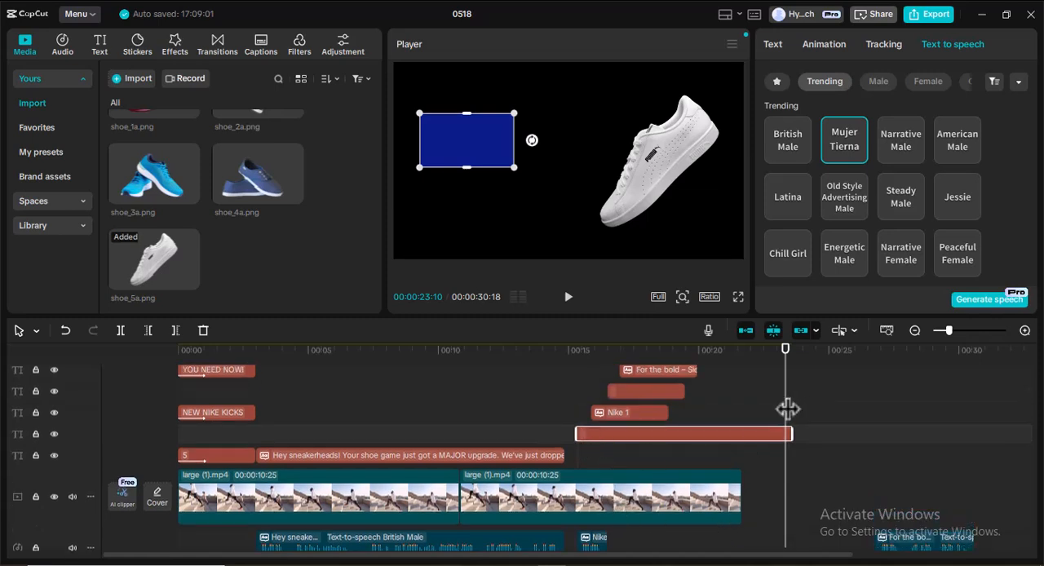
{"action": "left_click_drag", "start_coordinate": [780, 405], "coordinate": [577, 411]}
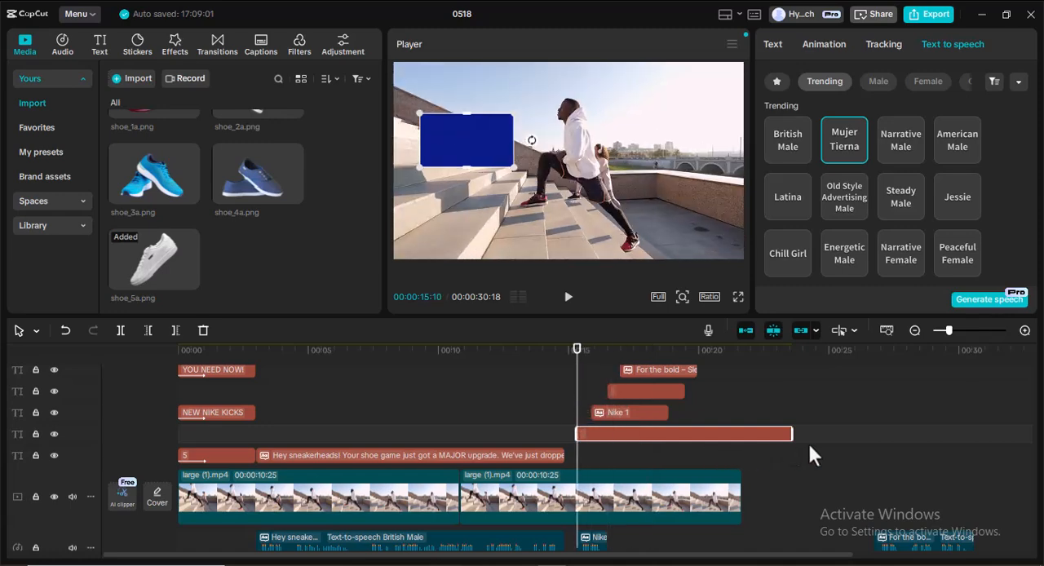
Move the "For the bold" narration clip so it starts right after the "Nike 1" narration clip.
{"action": "scroll", "coordinate": [831, 445], "scroll_direction": "down", "scroll_amount": 1}
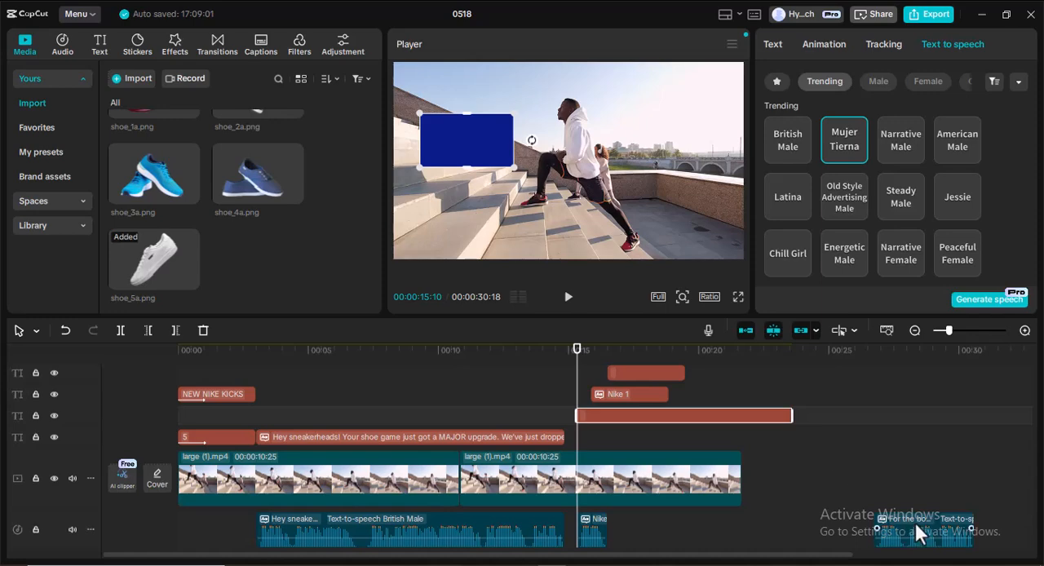
{"action": "left_click_drag", "start_coordinate": [912, 526], "coordinate": [659, 517]}
{"action": "scroll", "coordinate": [683, 430], "scroll_direction": "up", "scroll_amount": 2}
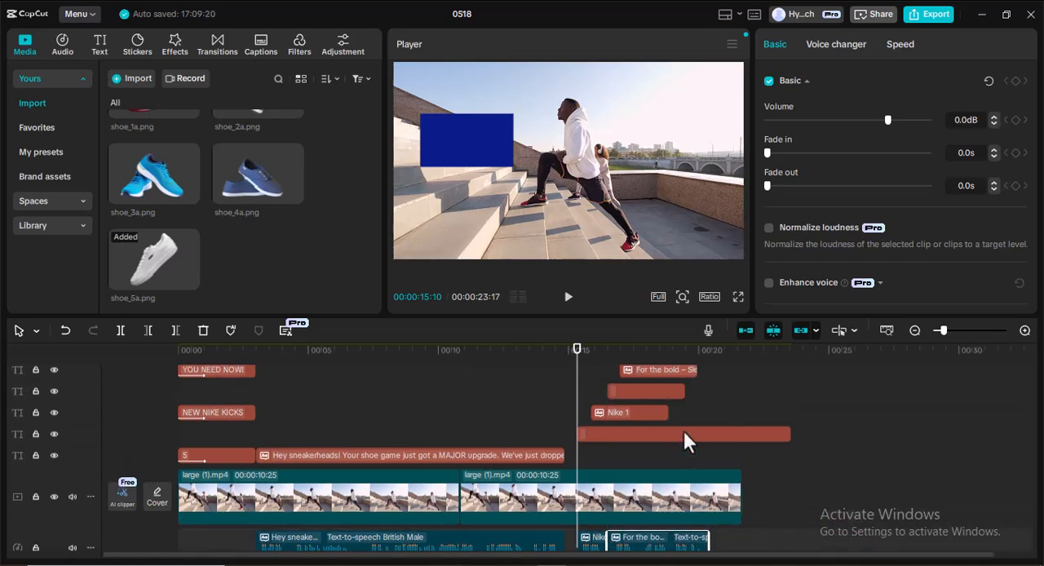
Shift the label clips earlier, starting the blue box at about 15.1 s, "Nike 1" at 15.3 s, red box at 16.3 s and tagline at 16.5 s.
{"action": "scroll", "coordinate": [663, 380], "scroll_direction": "down", "scroll_amount": 1}
{"action": "left_click_drag", "start_coordinate": [627, 410], "coordinate": [628, 412]}
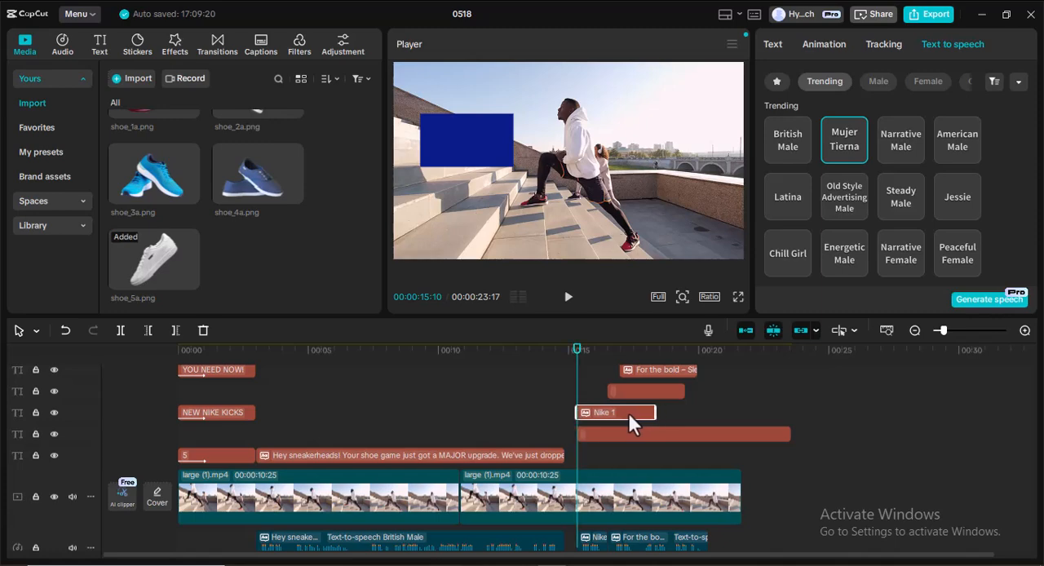
{"action": "left_click", "coordinate": [648, 435]}
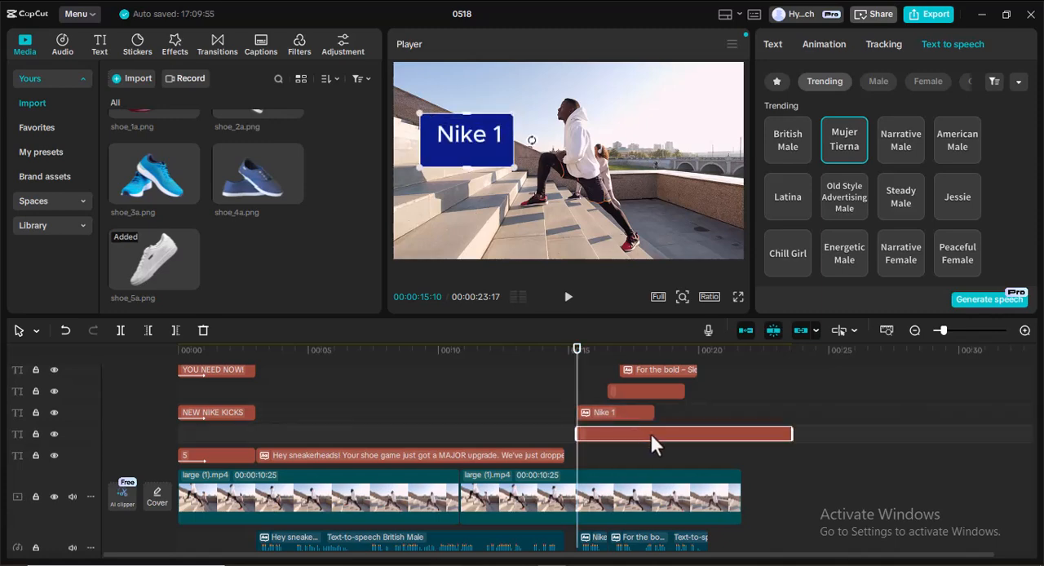
{"action": "left_click_drag", "start_coordinate": [646, 435], "coordinate": [644, 434]}
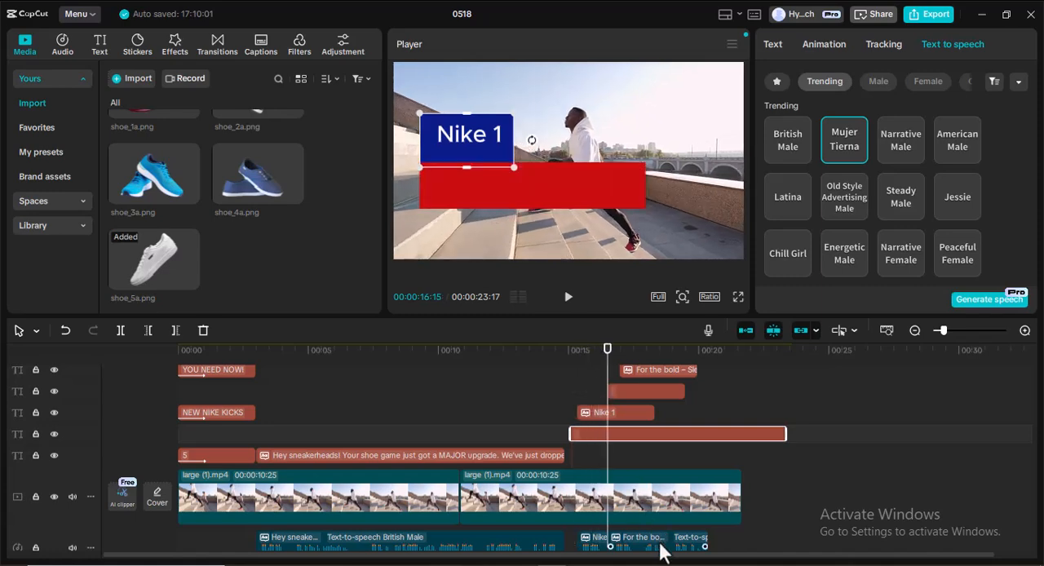
{"action": "left_click", "coordinate": [633, 389]}
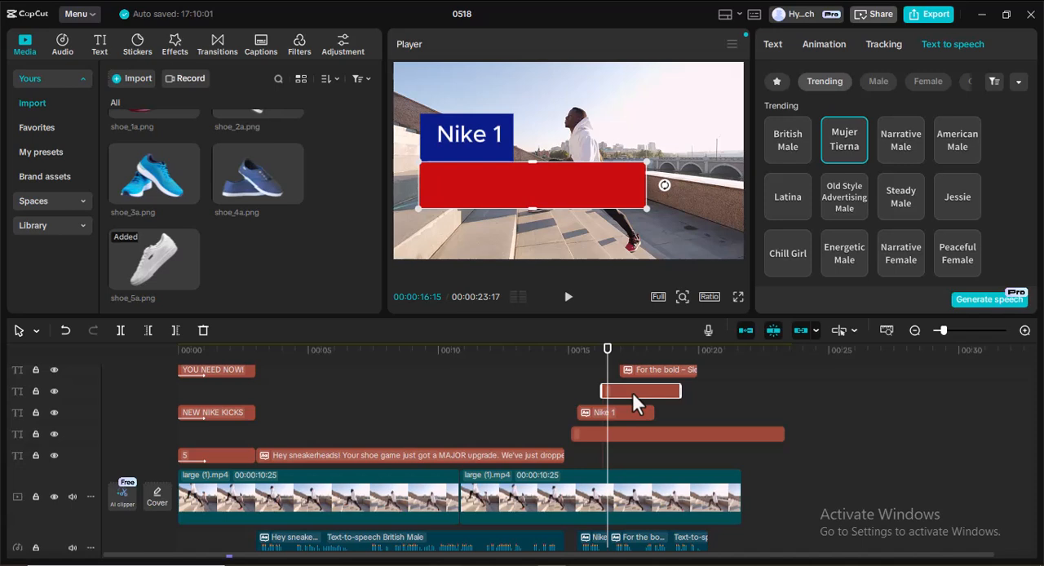
{"action": "left_click_drag", "start_coordinate": [649, 367], "coordinate": [645, 427]}
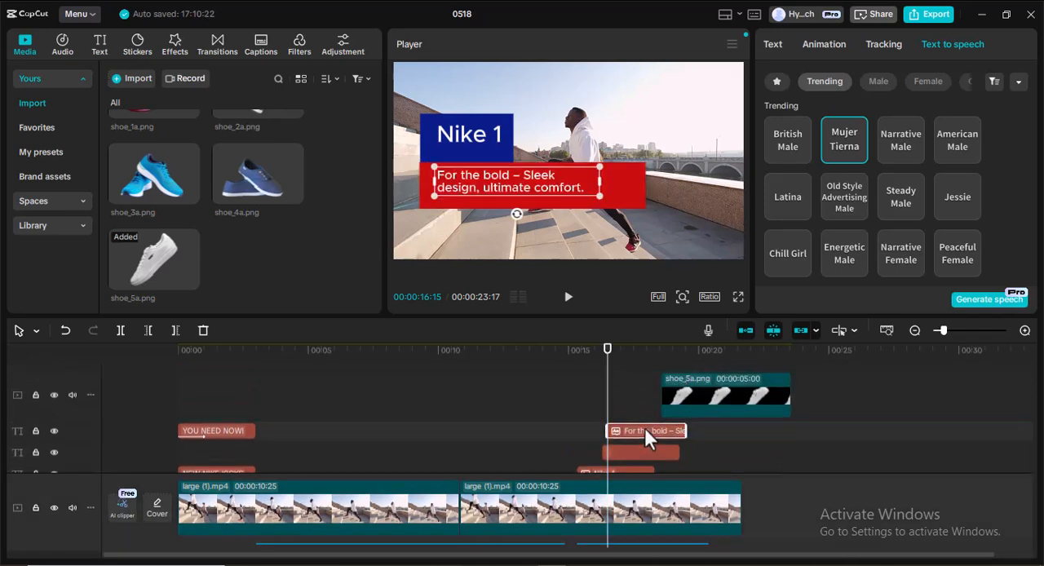
Move the shoe_5a.png clip earlier so it starts at about 17.7 s.
{"action": "scroll", "coordinate": [672, 408], "scroll_direction": "down", "scroll_amount": 1}
{"action": "scroll", "coordinate": [677, 414], "scroll_direction": "up", "scroll_amount": 1}
{"action": "left_click", "coordinate": [713, 393]}
{"action": "left_click_drag", "start_coordinate": [694, 390], "coordinate": [685, 396]}
{"action": "scroll", "coordinate": [688, 399], "scroll_direction": "down", "scroll_amount": 1}
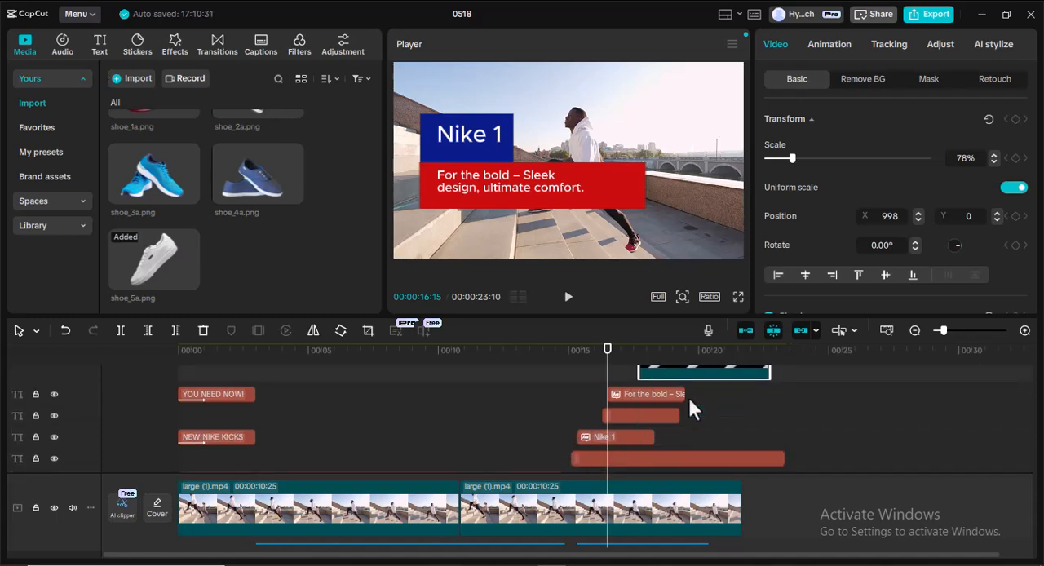
Place the playhead at the narration's end, 00:00:20:11, and trim the shoe_5a.png clip to end just past it, at about 00:00:20:20.
{"action": "scroll", "coordinate": [688, 395], "scroll_direction": "down", "scroll_amount": 1}
{"action": "scroll", "coordinate": [607, 399], "scroll_direction": "down", "scroll_amount": 1}
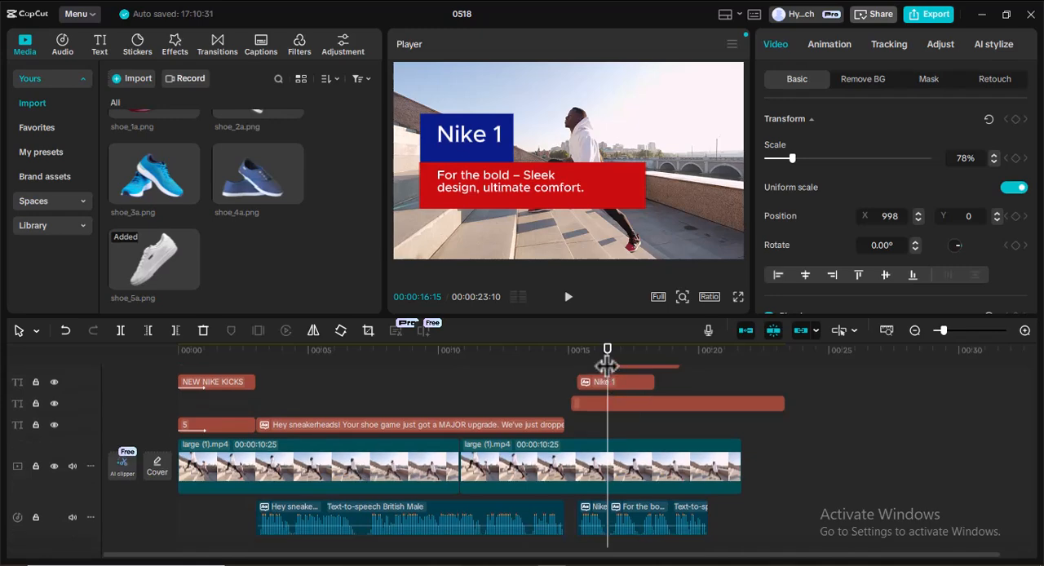
{"action": "left_click_drag", "start_coordinate": [608, 367], "coordinate": [706, 366]}
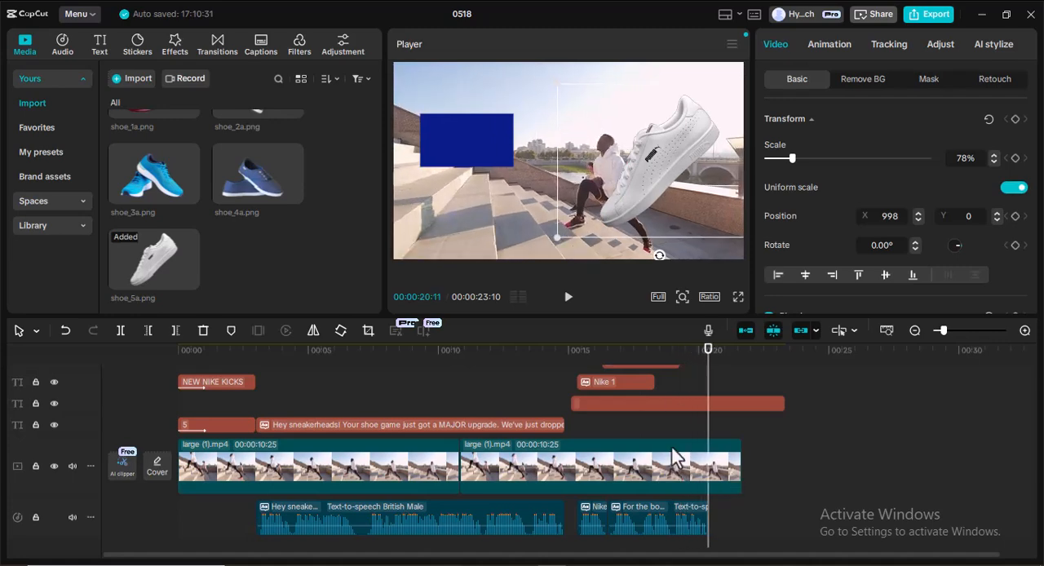
{"action": "scroll", "coordinate": [670, 441], "scroll_direction": "up", "scroll_amount": 1}
{"action": "scroll", "coordinate": [671, 443], "scroll_direction": "up", "scroll_amount": 2}
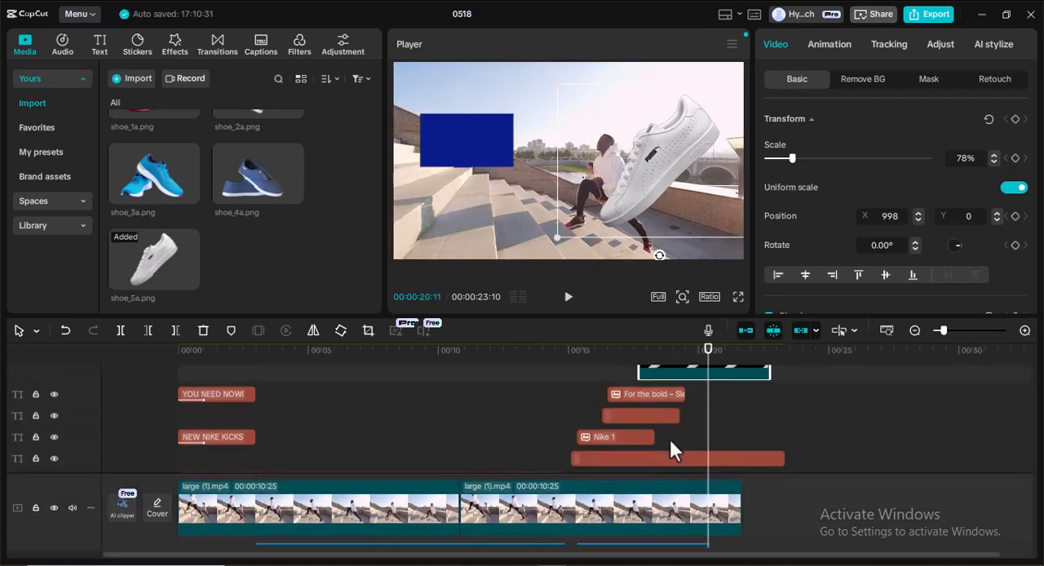
{"action": "scroll", "coordinate": [668, 438], "scroll_direction": "up", "scroll_amount": 3}
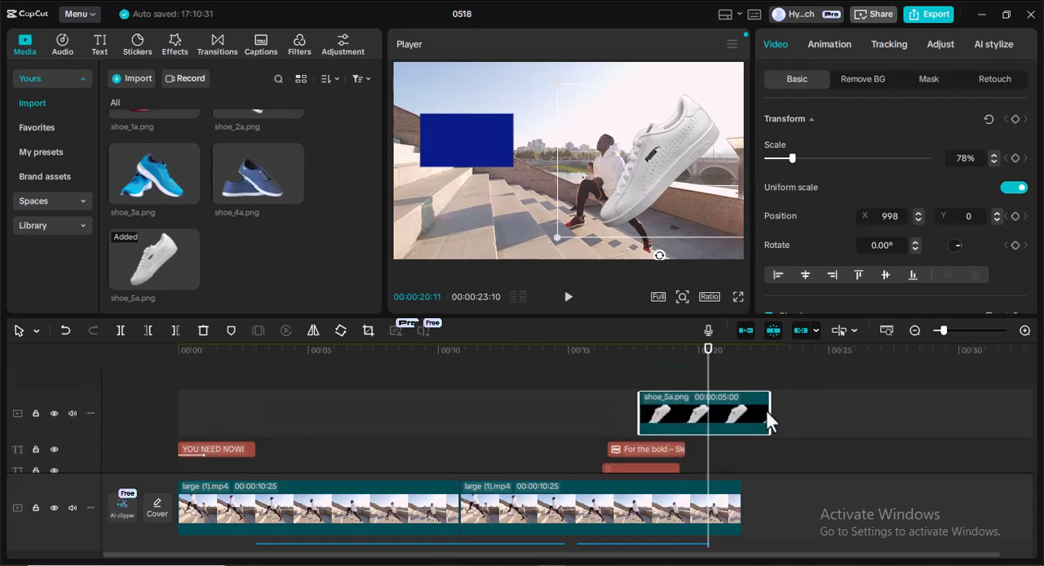
{"action": "left_click_drag", "start_coordinate": [770, 412], "coordinate": [702, 414]}
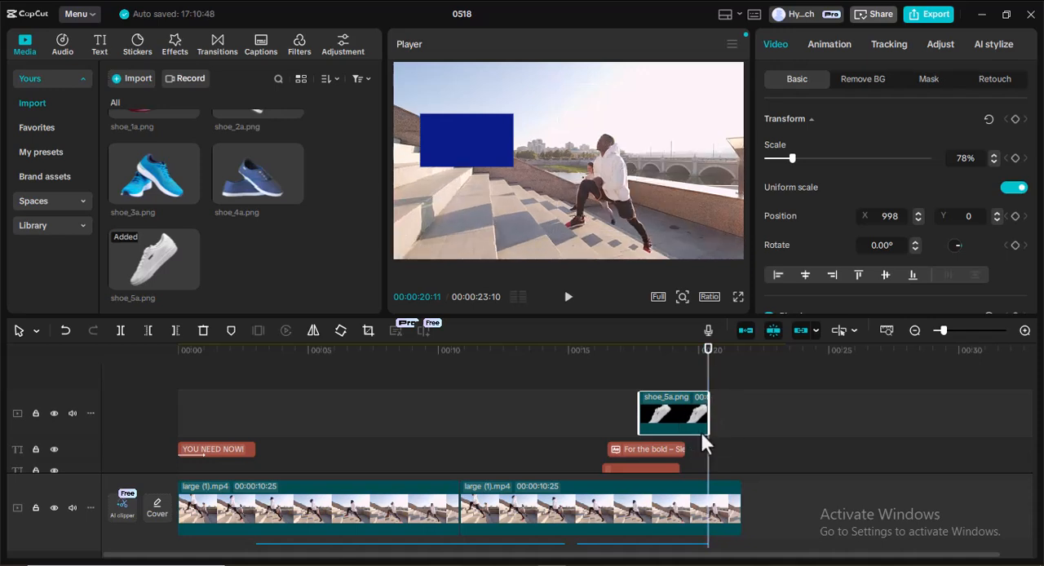
{"action": "left_click_drag", "start_coordinate": [708, 411], "coordinate": [712, 414]}
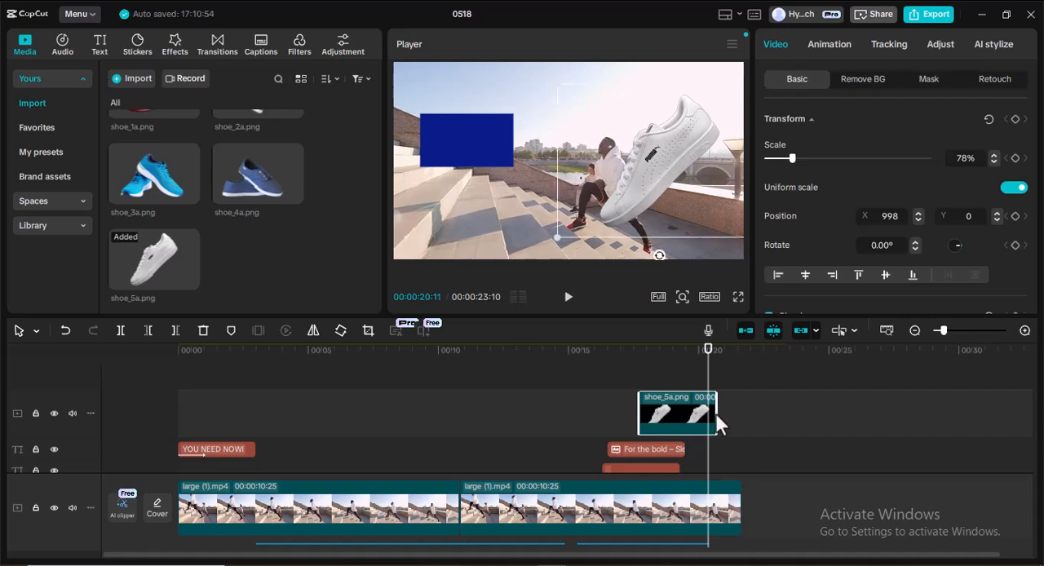
Extend the "For the bold" tagline clip and the red box clip to the end of the shoe image, at 00:00:20:20.
{"action": "scroll", "coordinate": [684, 420], "scroll_direction": "down", "scroll_amount": 1}
{"action": "scroll", "coordinate": [685, 408], "scroll_direction": "down", "scroll_amount": 1}
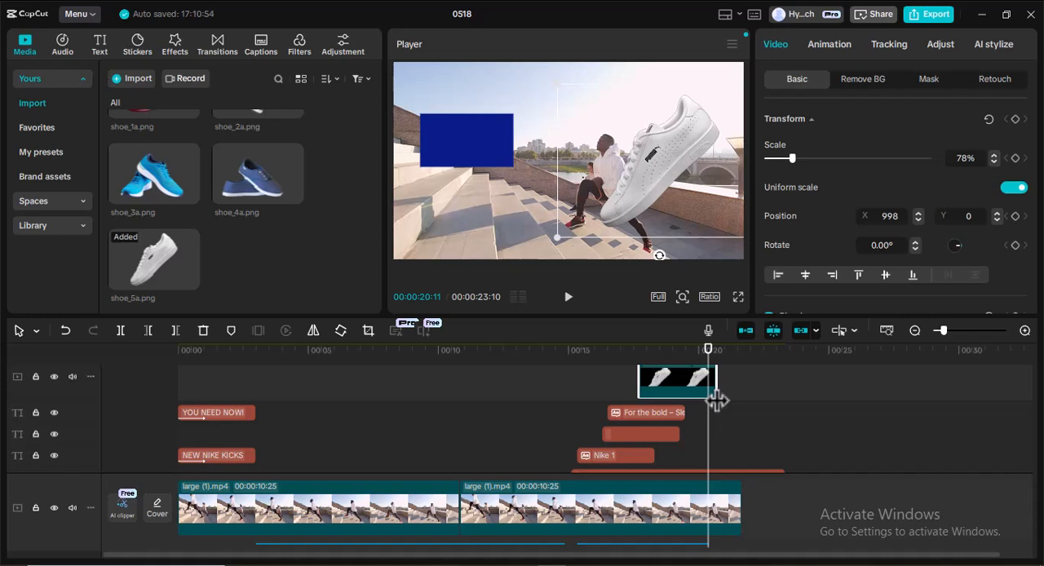
{"action": "left_click", "coordinate": [682, 415]}
{"action": "left_click_drag", "start_coordinate": [684, 414], "coordinate": [714, 413]}
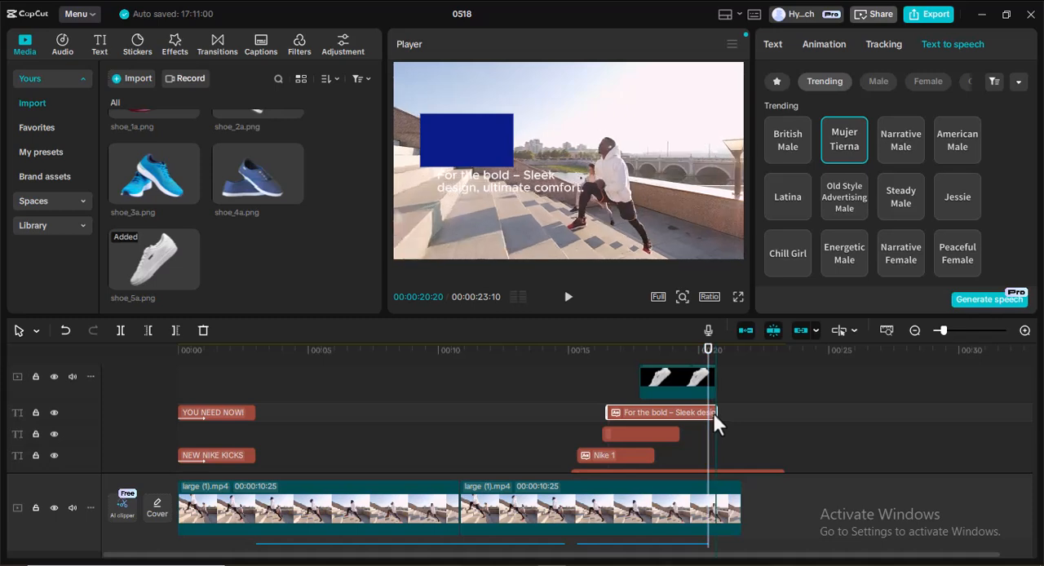
{"action": "left_click_drag", "start_coordinate": [670, 436], "coordinate": [715, 431]}
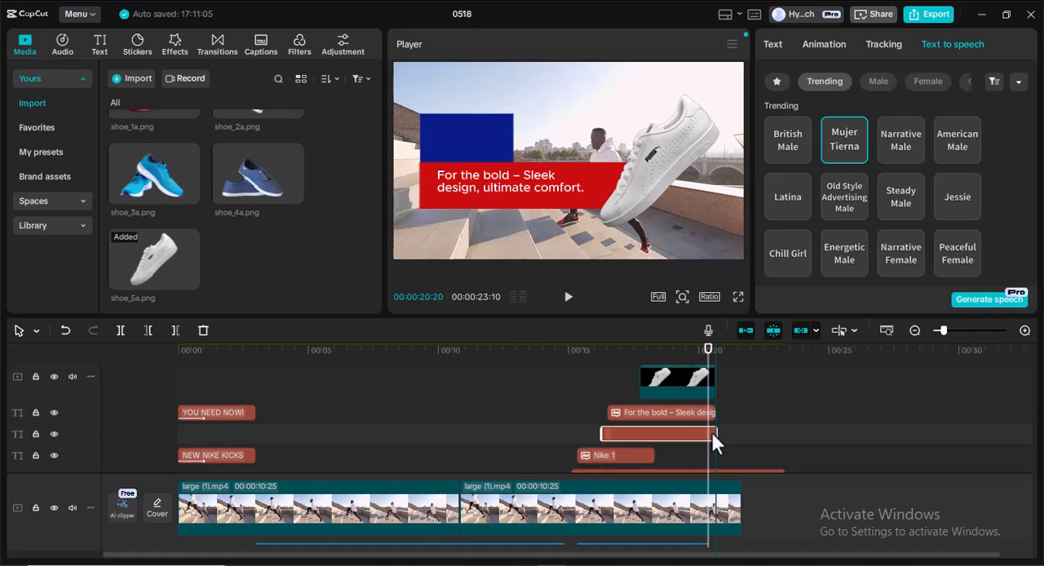
Extend the "Nike 1" text clip and trim the blue box clip so both end with the shoe image.
{"action": "scroll", "coordinate": [655, 434], "scroll_direction": "down", "scroll_amount": 1}
{"action": "left_click", "coordinate": [641, 437]}
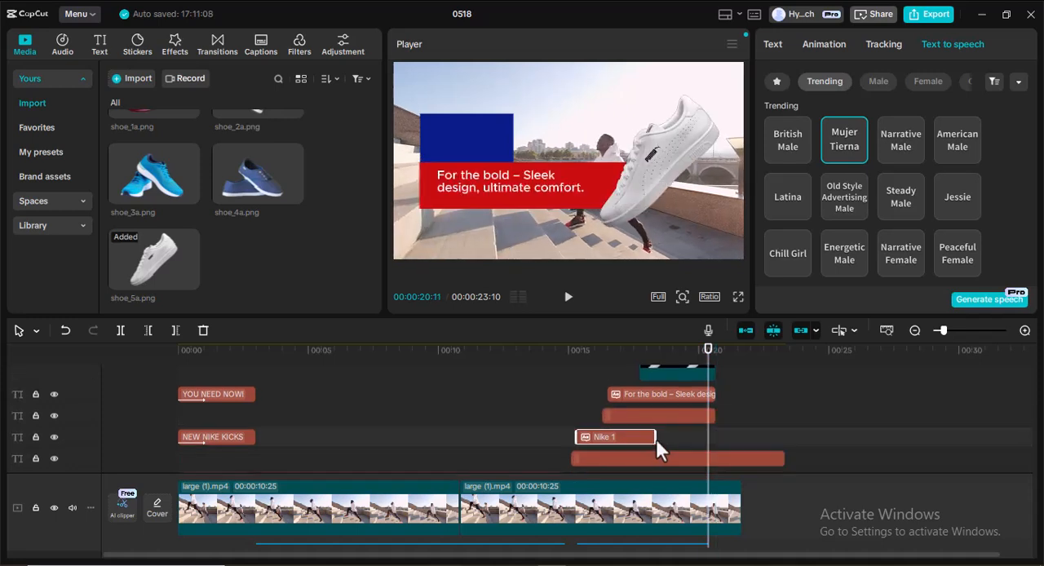
{"action": "left_click_drag", "start_coordinate": [655, 438], "coordinate": [714, 437]}
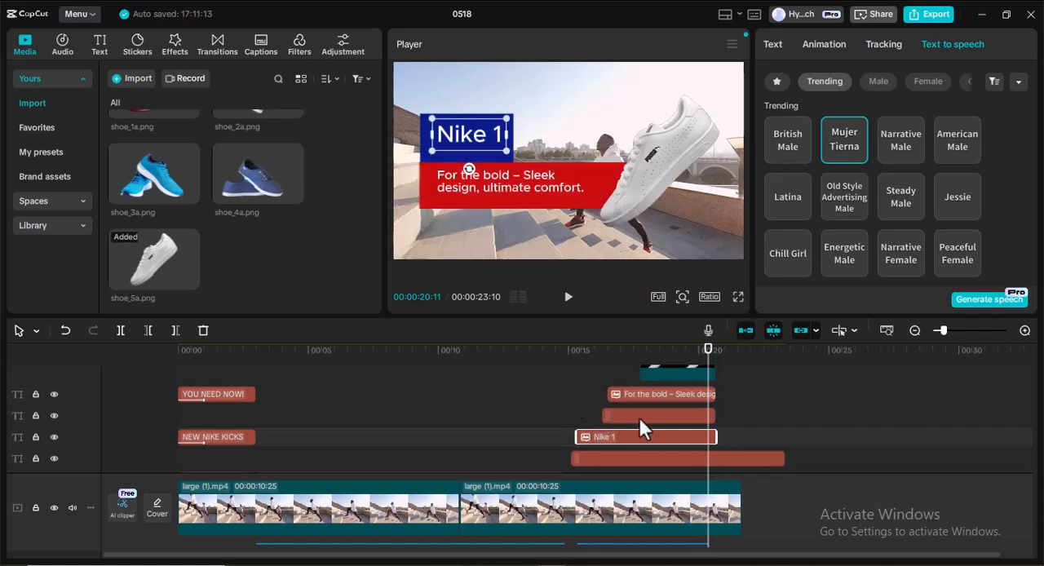
{"action": "left_click", "coordinate": [707, 460]}
{"action": "left_click_drag", "start_coordinate": [784, 457], "coordinate": [710, 461]}
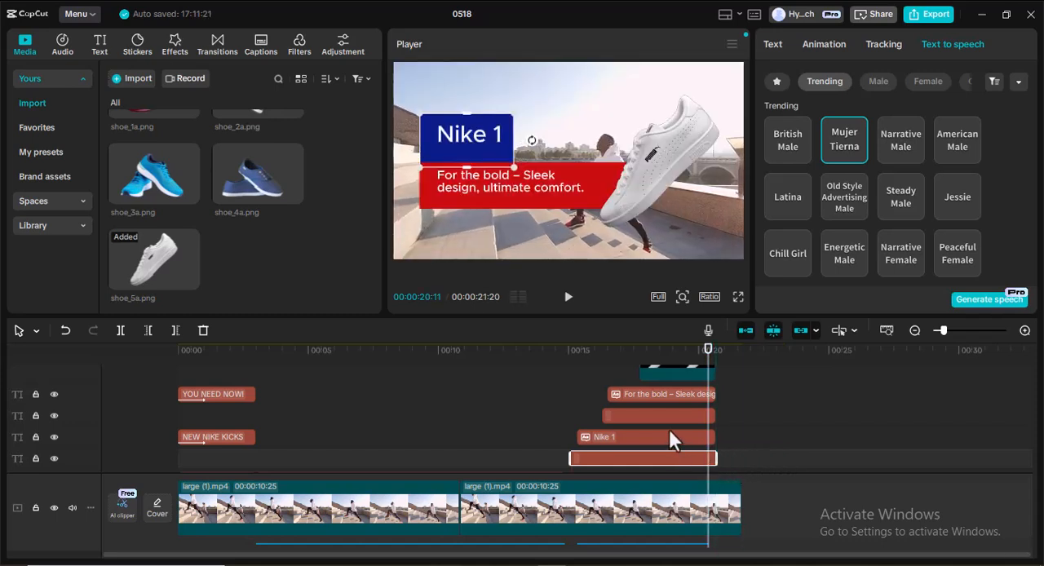
Nudge the "Nike 1" text slightly lower inside the blue box in the preview.
{"action": "scroll", "coordinate": [668, 437], "scroll_direction": "up", "scroll_amount": 1}
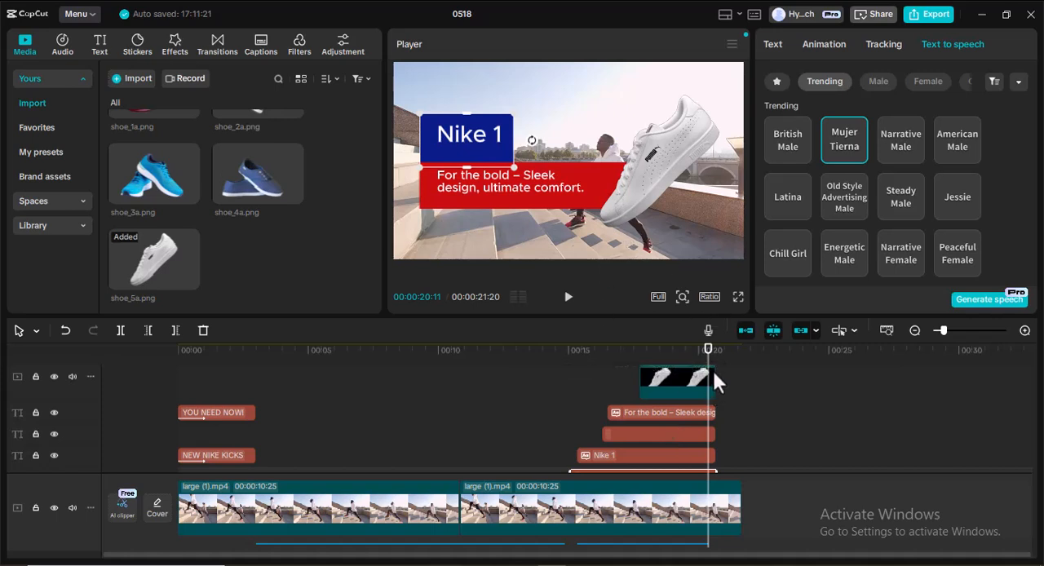
{"action": "scroll", "coordinate": [652, 411], "scroll_direction": "down", "scroll_amount": 1}
{"action": "scroll", "coordinate": [651, 409], "scroll_direction": "down", "scroll_amount": 1}
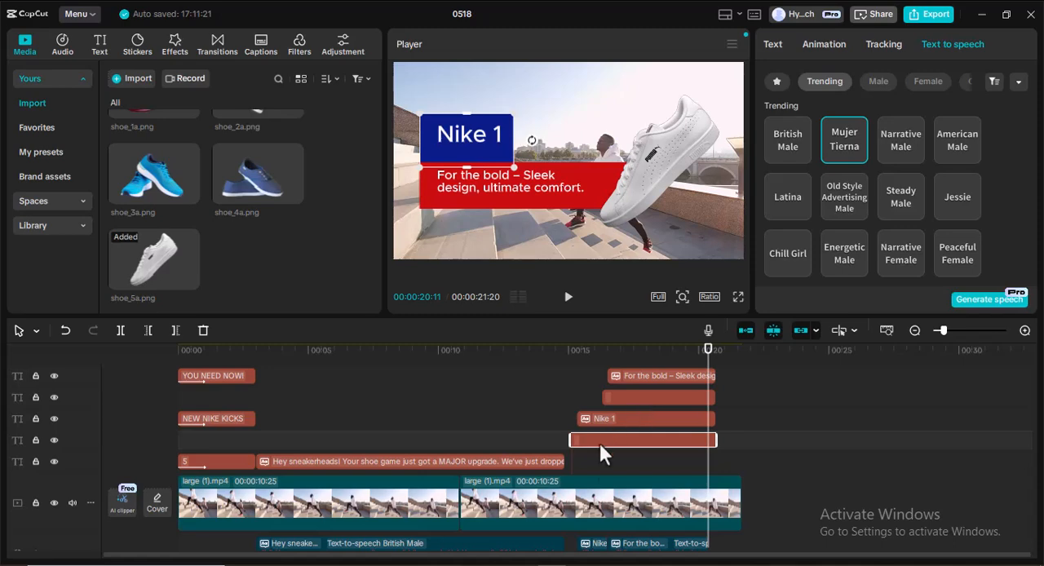
{"action": "scroll", "coordinate": [618, 493], "scroll_direction": "down", "scroll_amount": 1}
{"action": "scroll", "coordinate": [617, 493], "scroll_direction": "down", "scroll_amount": 1}
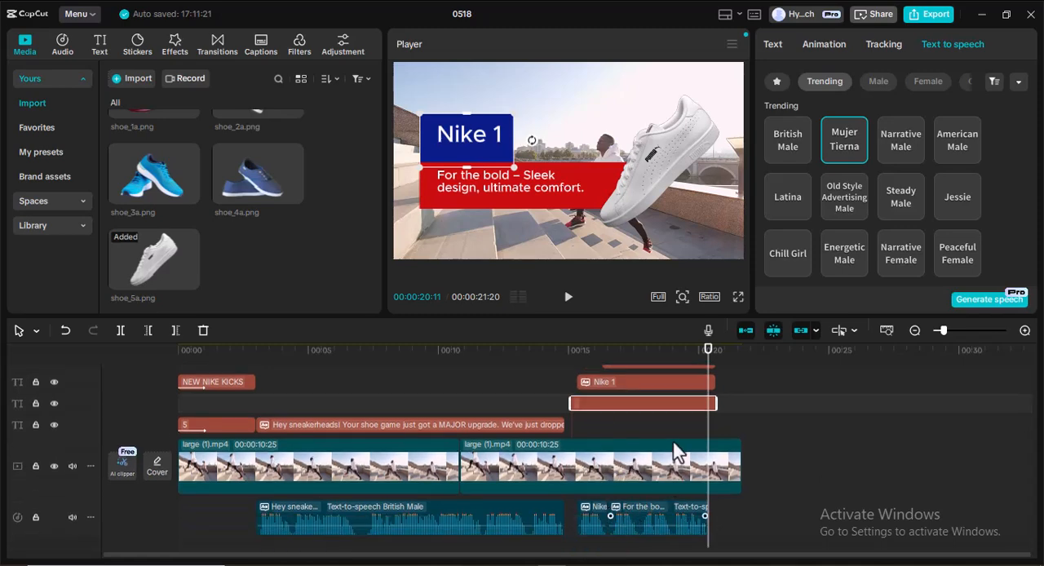
{"action": "scroll", "coordinate": [672, 437], "scroll_direction": "up", "scroll_amount": 4}
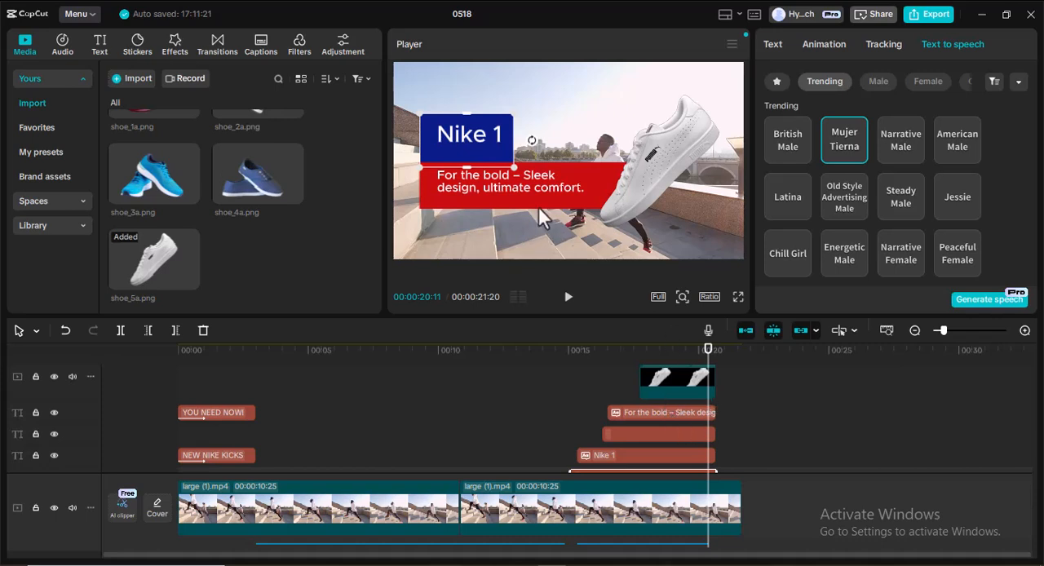
{"action": "left_click", "coordinate": [463, 140]}
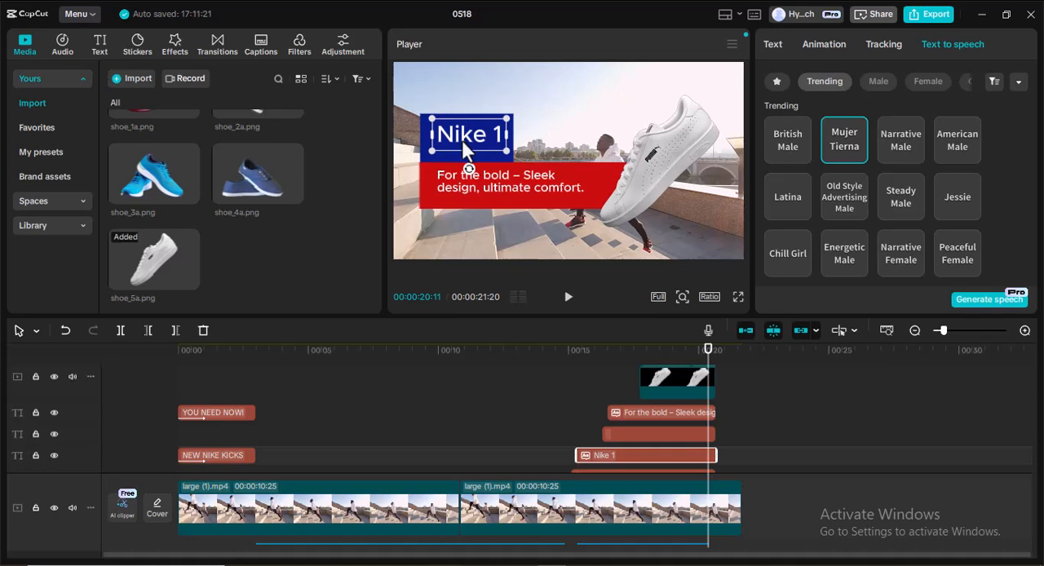
{"action": "left_click_drag", "start_coordinate": [462, 136], "coordinate": [462, 138]}
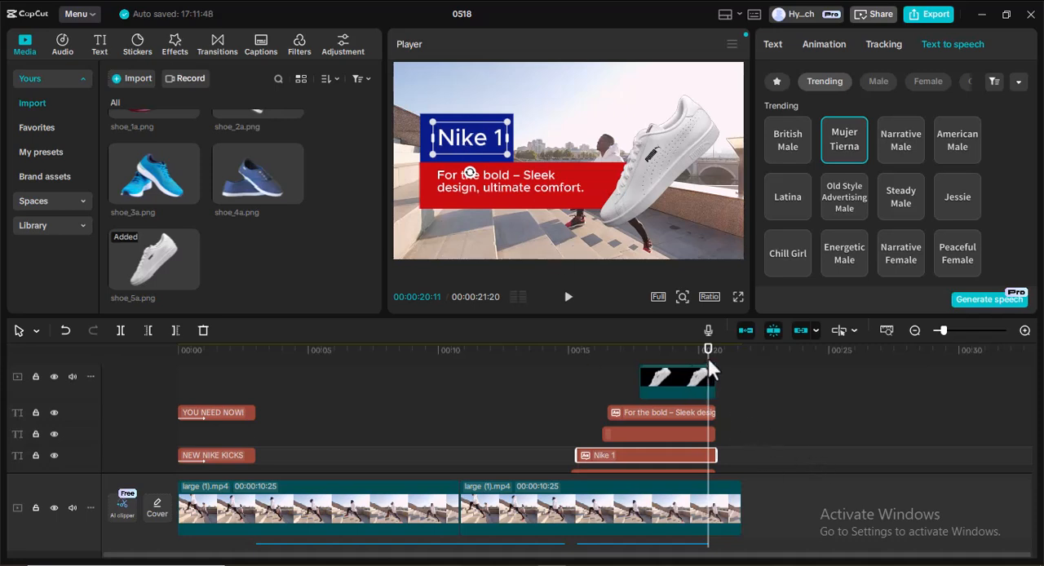
Play back the retimed labels, narration and shoe image from 00:00:13:13, stopping at 00:00:19:24.
{"action": "left_click_drag", "start_coordinate": [709, 364], "coordinate": [528, 357]}
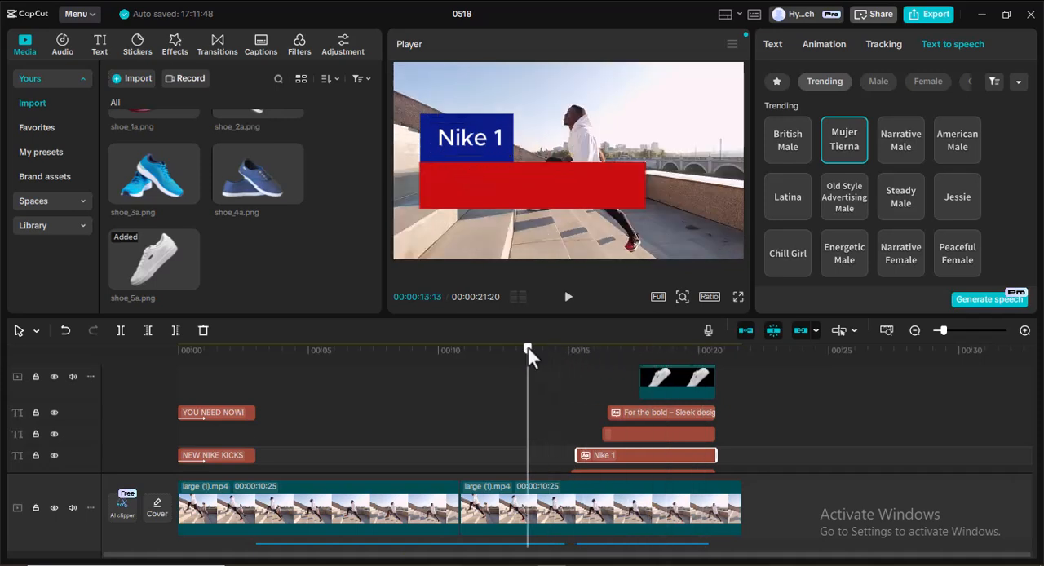
{"action": "left_click", "coordinate": [571, 303]}
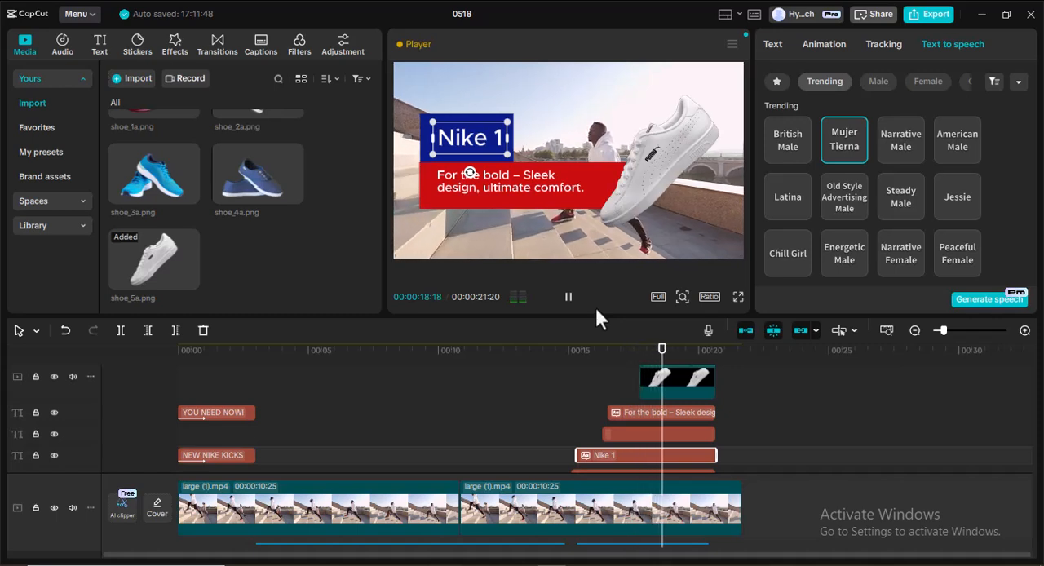
{"action": "left_click", "coordinate": [569, 299]}
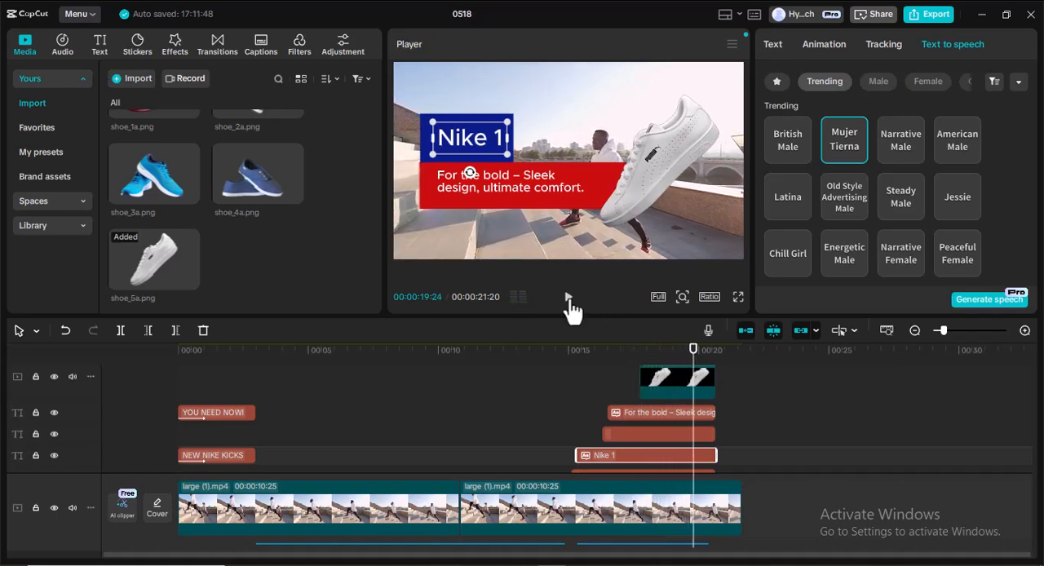
Apply the Slide Left entrance animation to the shoe_5a.png image clip.
{"action": "left_click", "coordinate": [662, 378]}
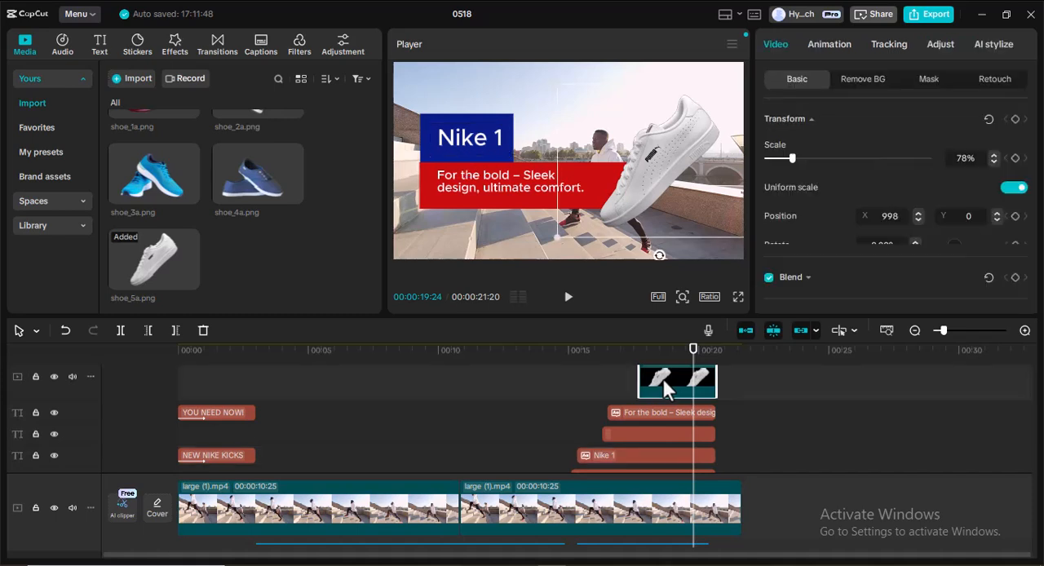
{"action": "left_click", "coordinate": [827, 45]}
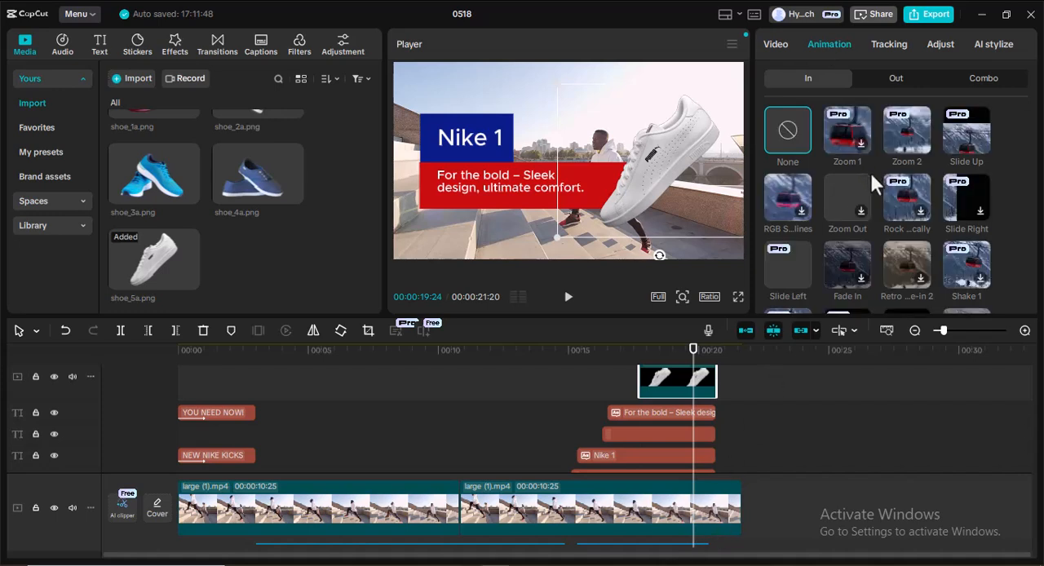
{"action": "scroll", "coordinate": [875, 180], "scroll_direction": "down", "scroll_amount": 2}
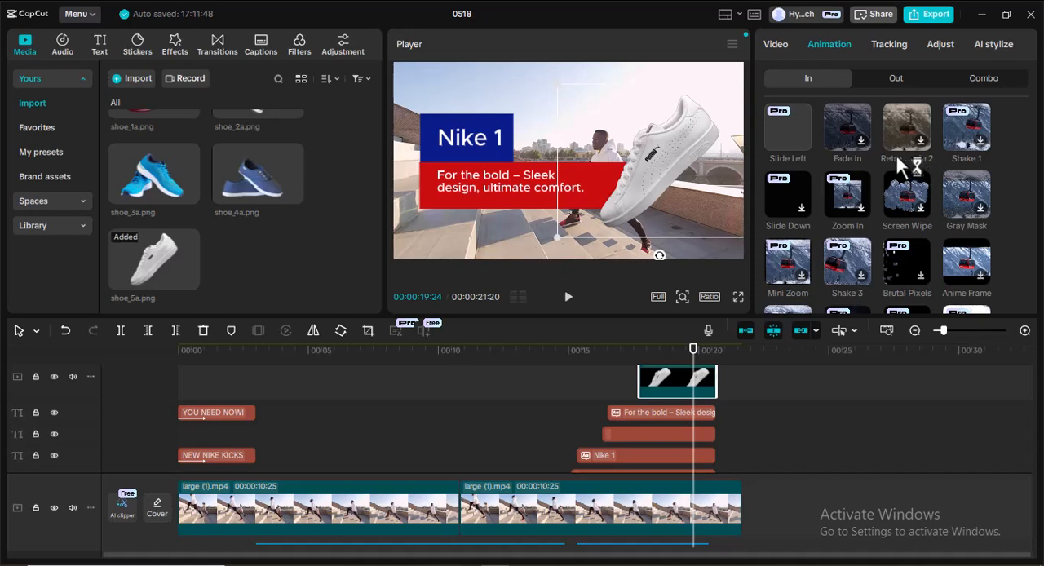
{"action": "scroll", "coordinate": [852, 199], "scroll_direction": "down", "scroll_amount": 1}
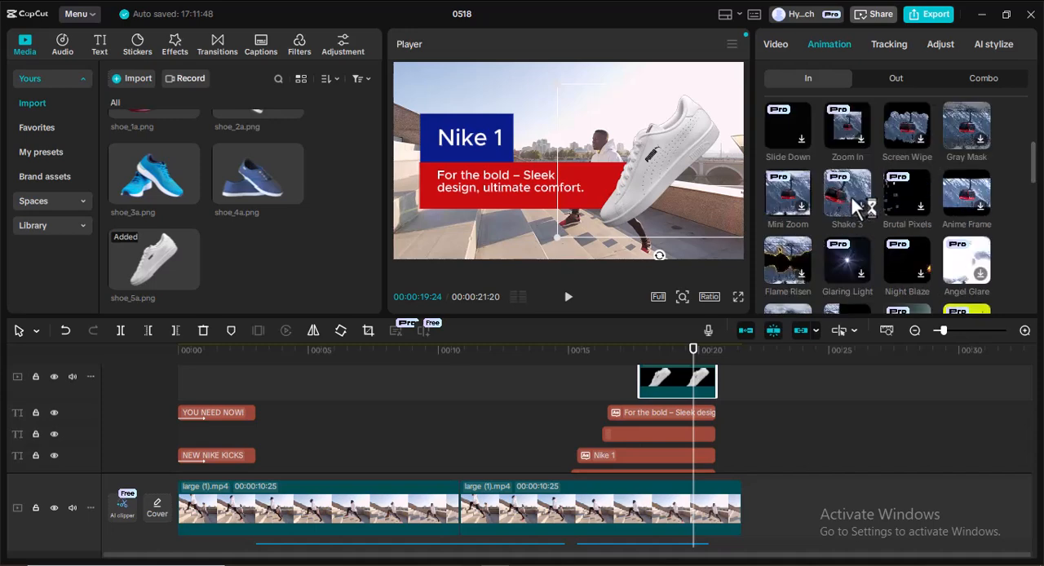
{"action": "scroll", "coordinate": [853, 196], "scroll_direction": "up", "scroll_amount": 1}
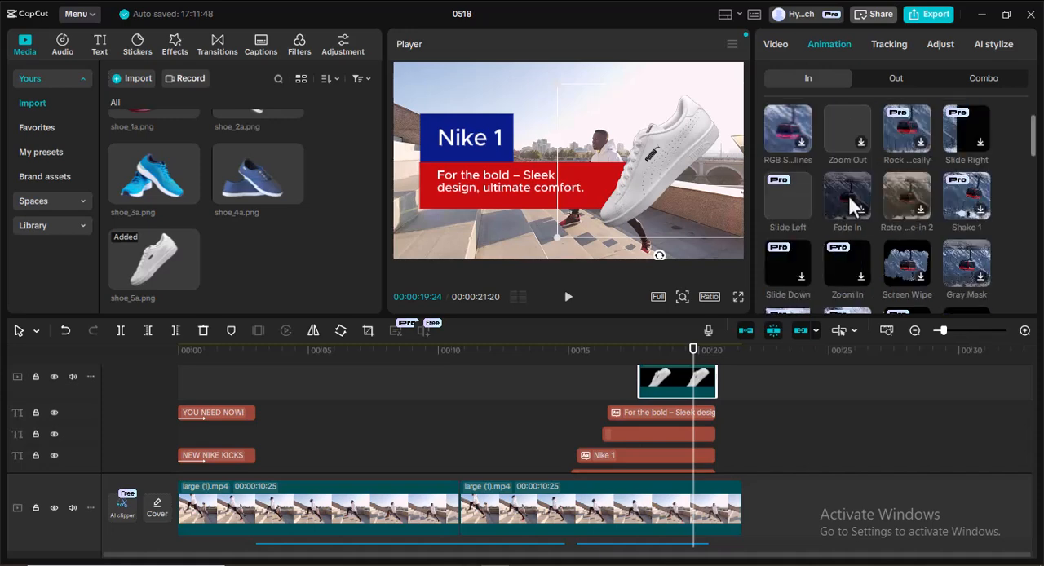
{"action": "scroll", "coordinate": [889, 170], "scroll_direction": "up", "scroll_amount": 2}
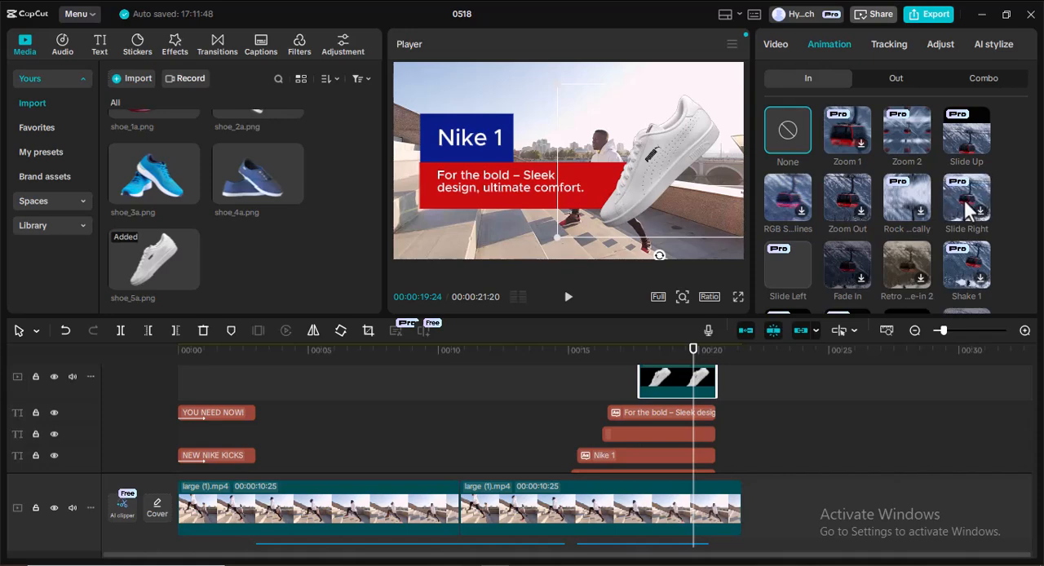
{"action": "left_click", "coordinate": [789, 263]}
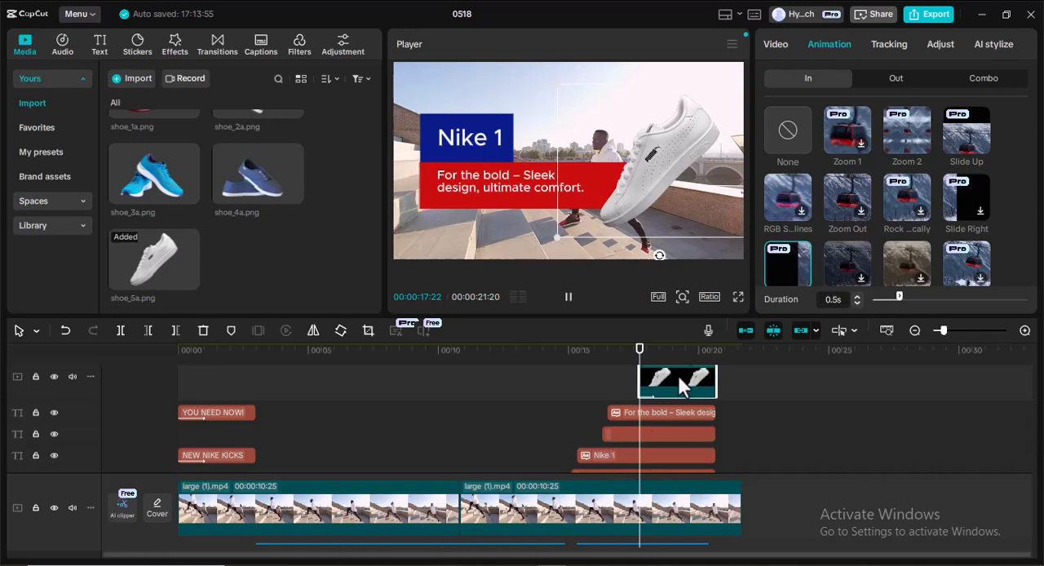
Play back the shoe image's entrance animation, pause at 00:00:20:07, and return the playhead to 00:00:17:13.
{"action": "left_click", "coordinate": [569, 300]}
{"action": "left_click", "coordinate": [568, 300]}
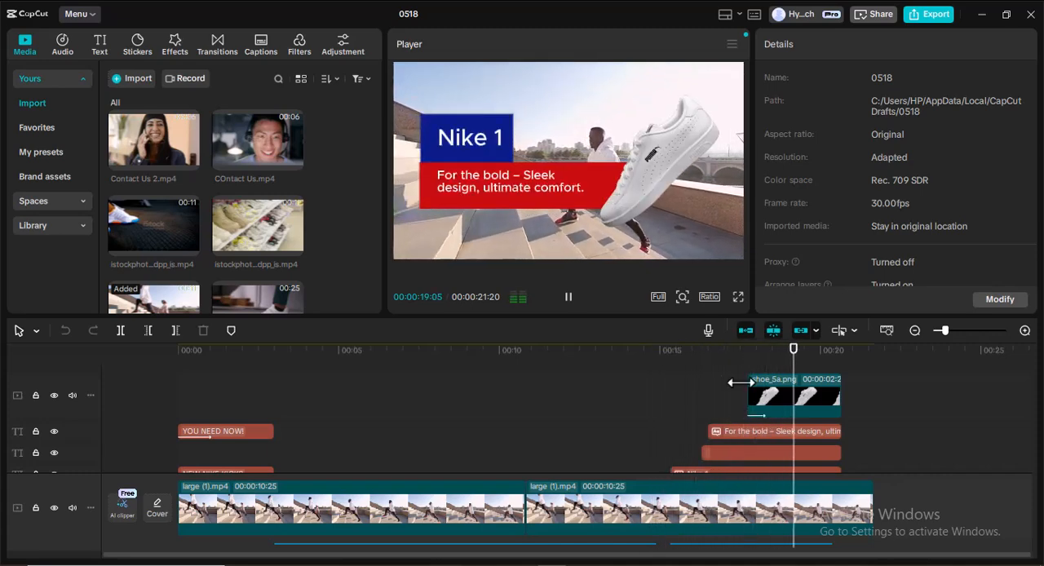
{"action": "left_click", "coordinate": [568, 297]}
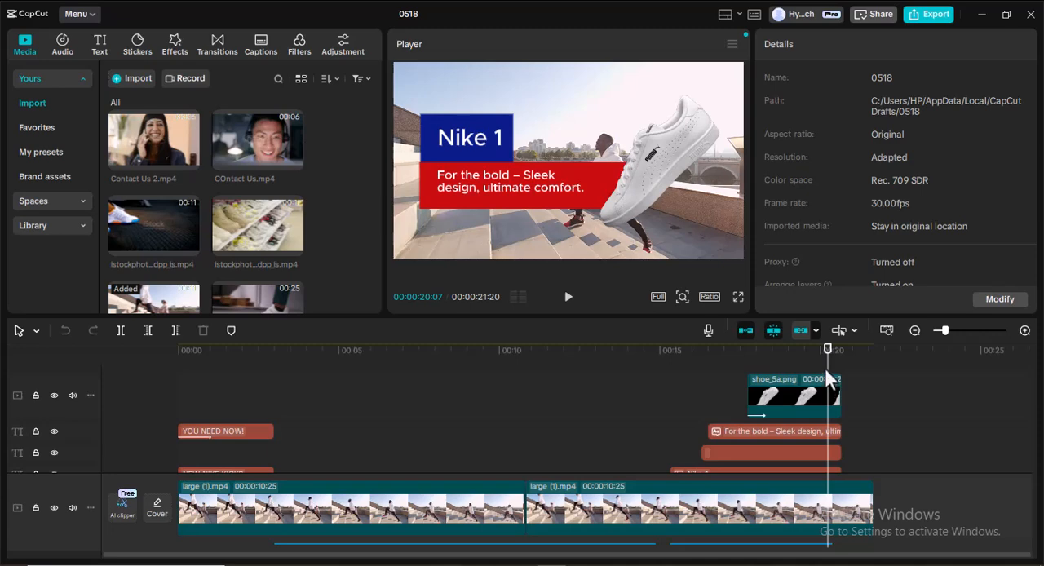
{"action": "left_click_drag", "start_coordinate": [828, 379], "coordinate": [737, 380]}
Try the Slide Left entrance animation on the blue box clip behind "Nike 1".
{"action": "scroll", "coordinate": [780, 374], "scroll_direction": "down", "scroll_amount": 1}
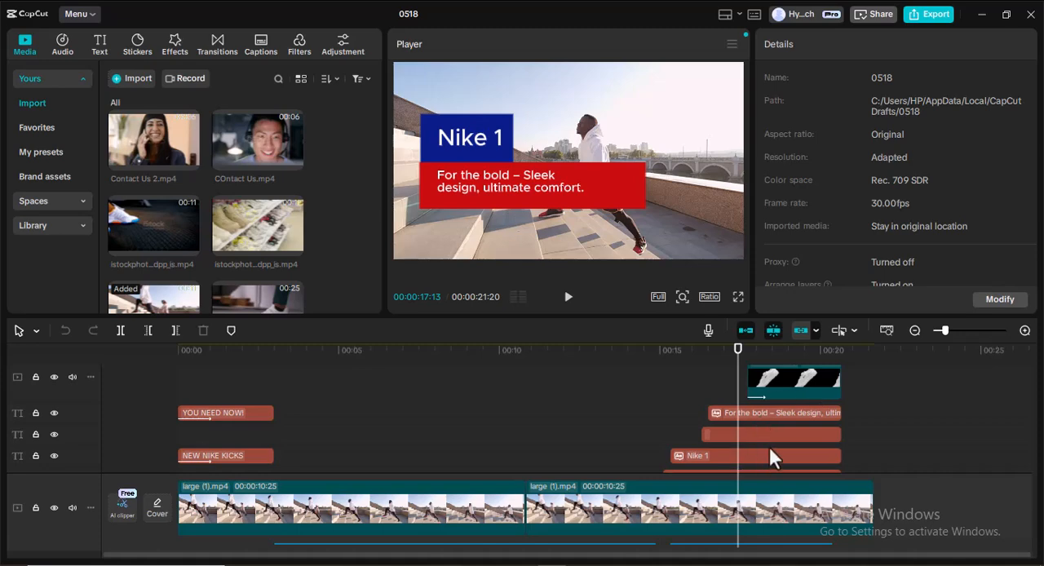
{"action": "scroll", "coordinate": [771, 458], "scroll_direction": "down", "scroll_amount": 1}
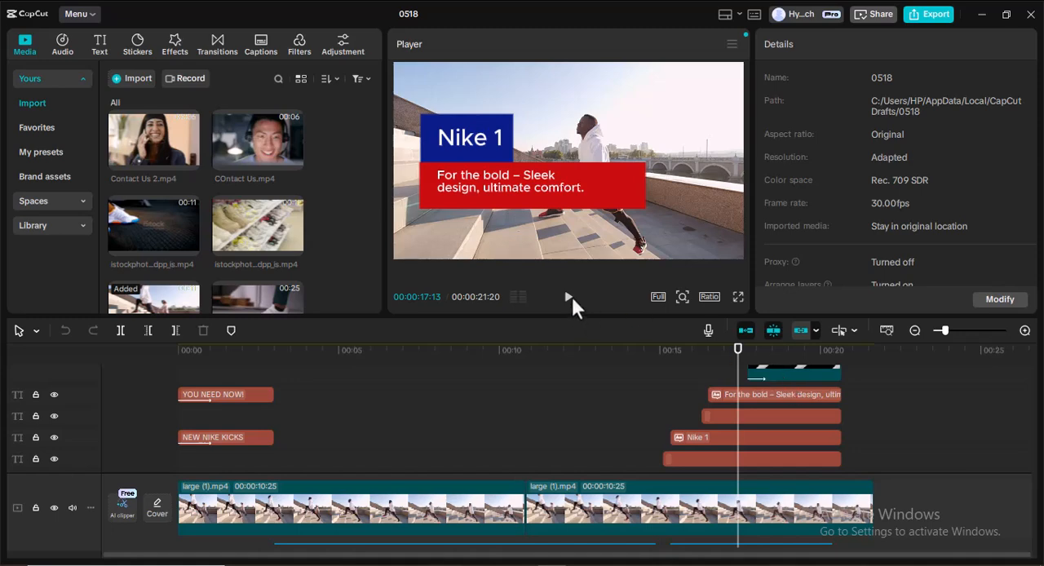
{"action": "left_click", "coordinate": [770, 458]}
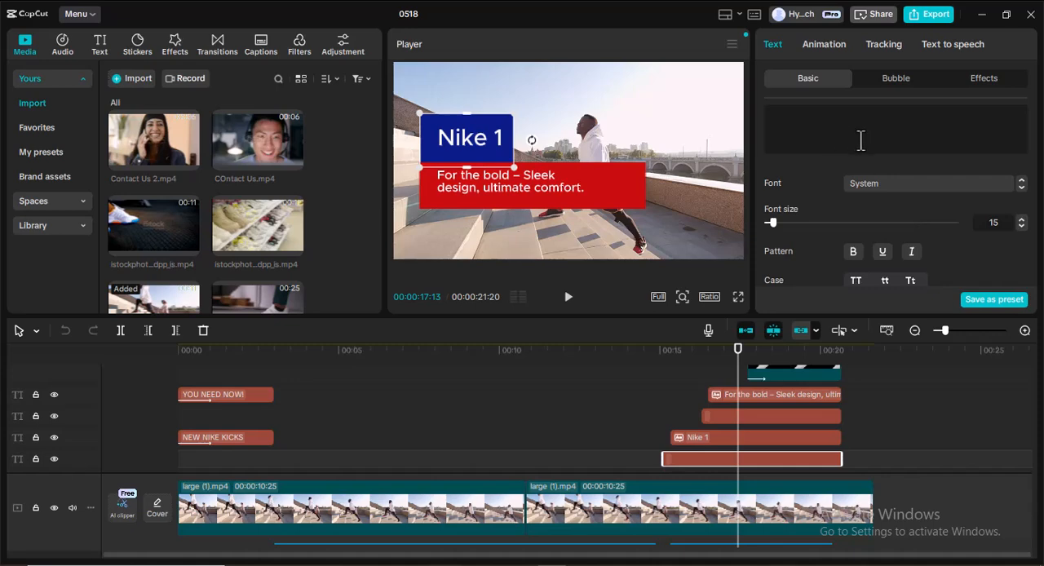
{"action": "left_click", "coordinate": [822, 45]}
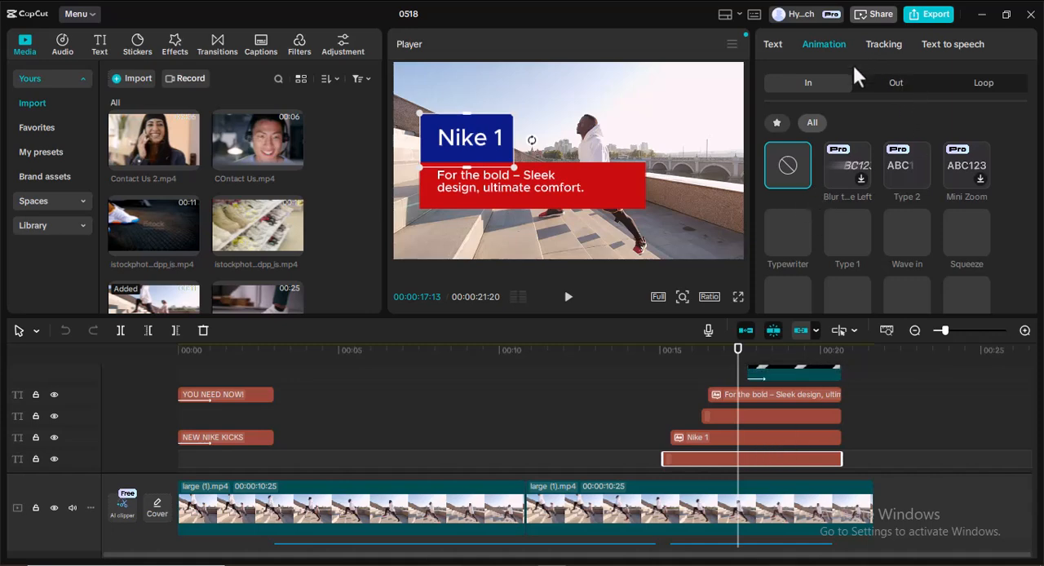
{"action": "scroll", "coordinate": [912, 176], "scroll_direction": "down", "scroll_amount": 5}
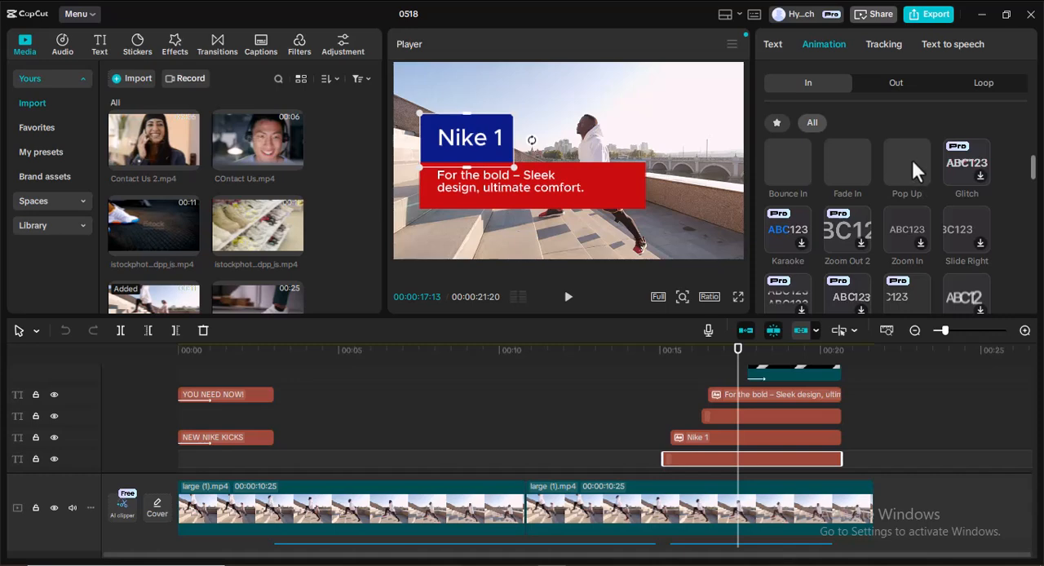
{"action": "scroll", "coordinate": [909, 181], "scroll_direction": "down", "scroll_amount": 1}
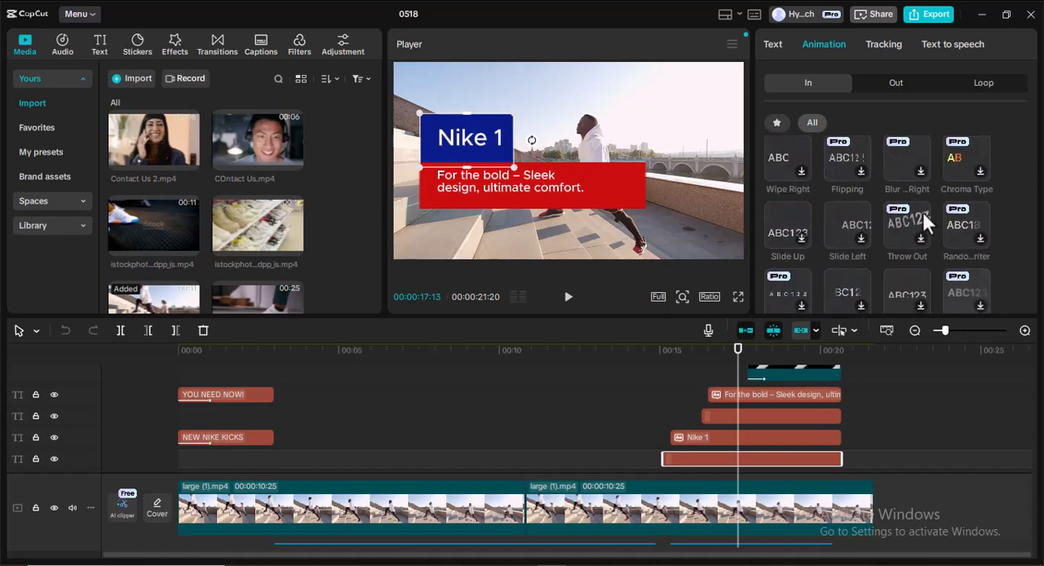
{"action": "left_click", "coordinate": [846, 217]}
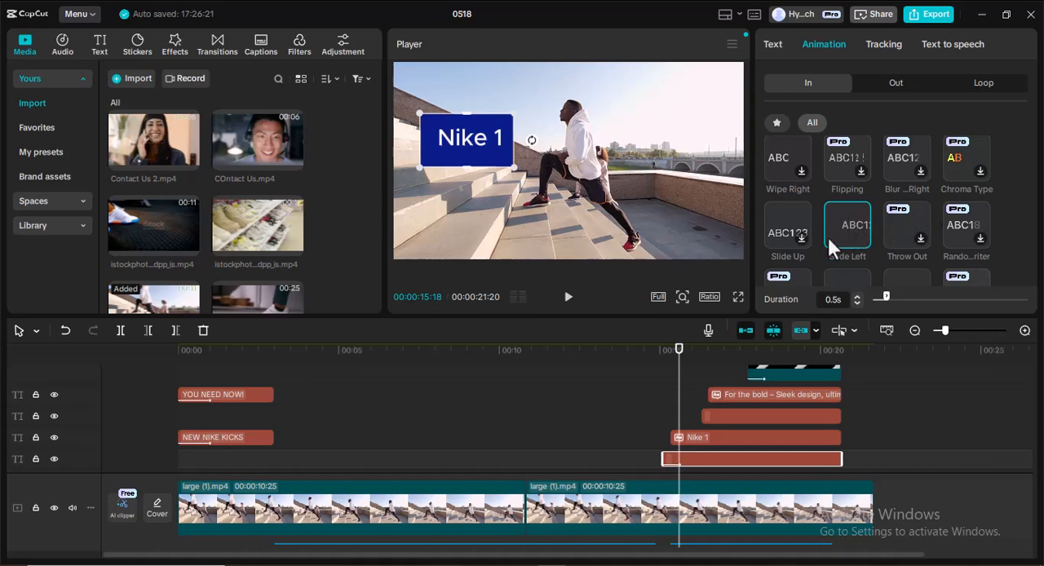
Switch the blue box's entrance animation to Slide Right and set its duration to 1.0 s.
{"action": "scroll", "coordinate": [842, 222], "scroll_direction": "down", "scroll_amount": 1}
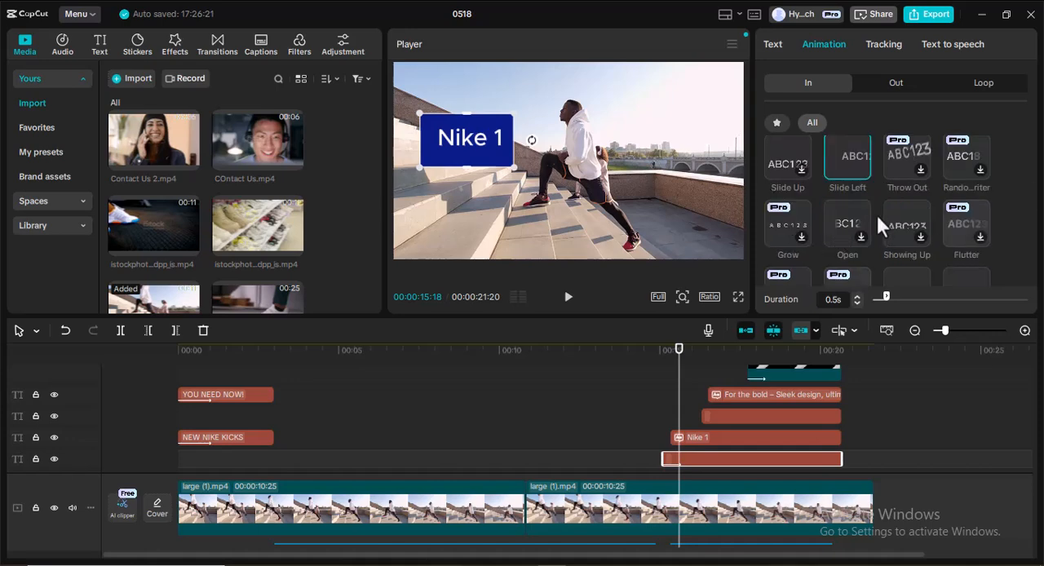
{"action": "scroll", "coordinate": [873, 214], "scroll_direction": "up", "scroll_amount": 2}
{"action": "scroll", "coordinate": [844, 185], "scroll_direction": "up", "scroll_amount": 1}
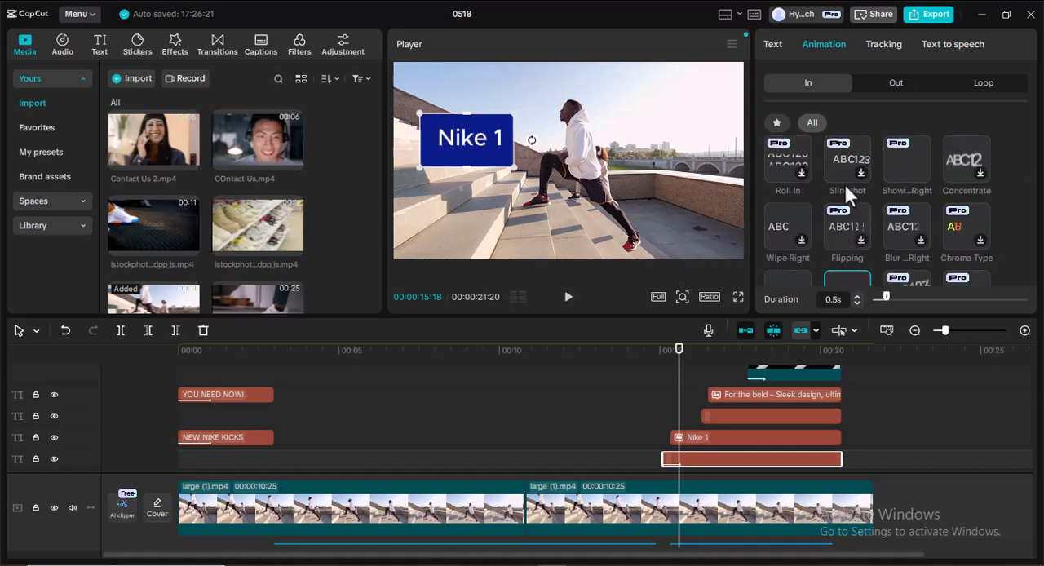
{"action": "scroll", "coordinate": [843, 182], "scroll_direction": "up", "scroll_amount": 1}
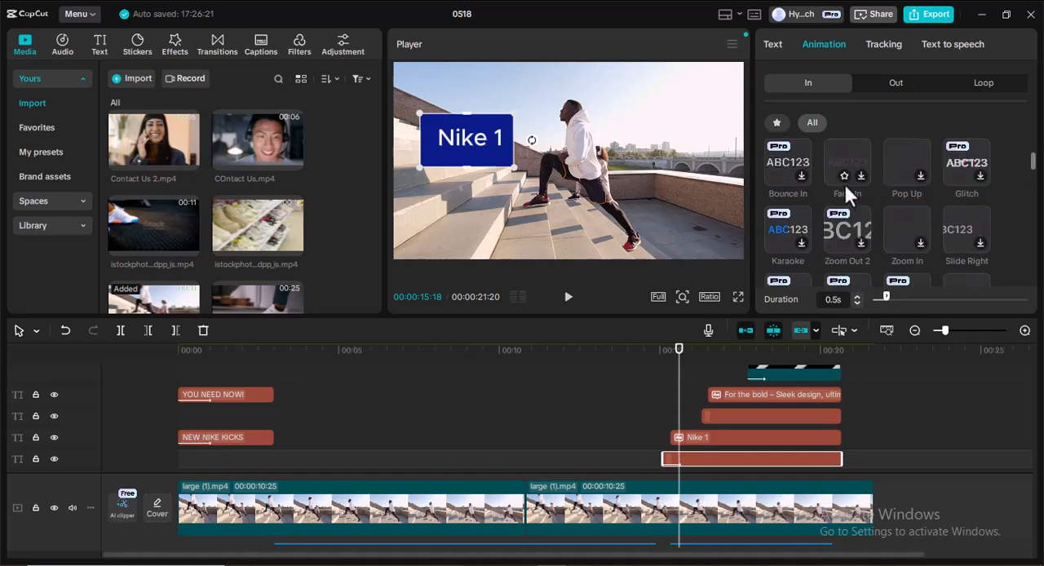
{"action": "left_click", "coordinate": [971, 233]}
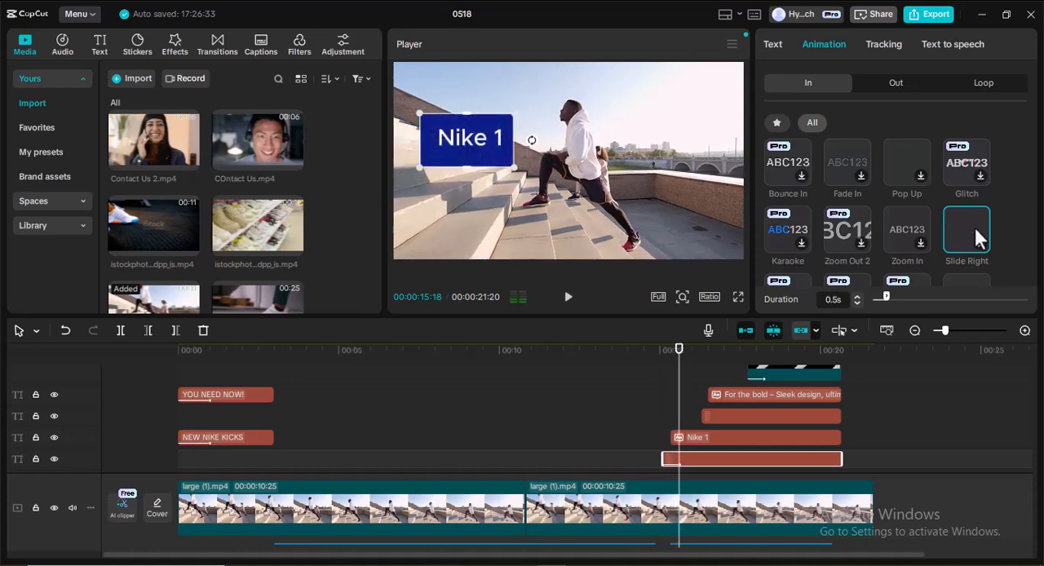
{"action": "mouse_move", "coordinate": [887, 295]}
{"action": "left_mouse_down"}
{"action": "mouse_move", "coordinate": [911, 295]}
{"action": "mouse_move", "coordinate": [901, 296]}
{"action": "left_mouse_up"}
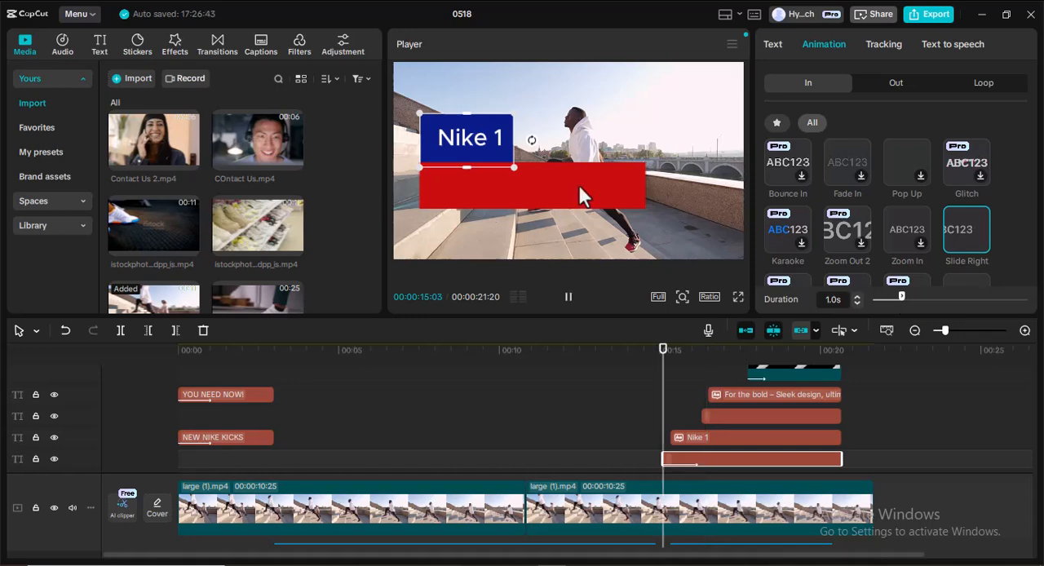
{"action": "left_click", "coordinate": [571, 299]}
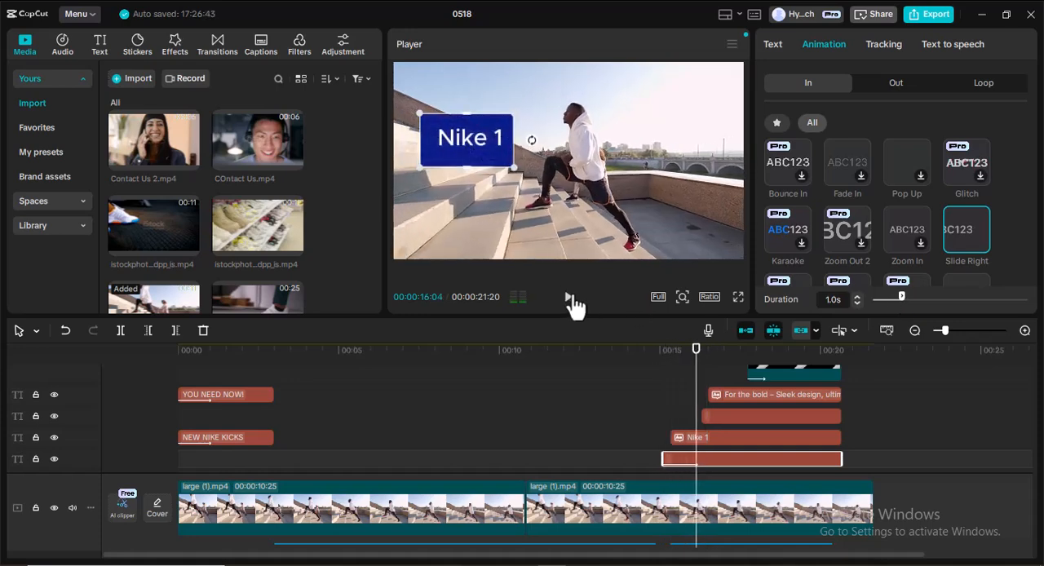
Apply the Typewriter entrance animation to the "Nike 1" text clip with a duration of 1.4 s.
{"action": "left_click", "coordinate": [739, 439]}
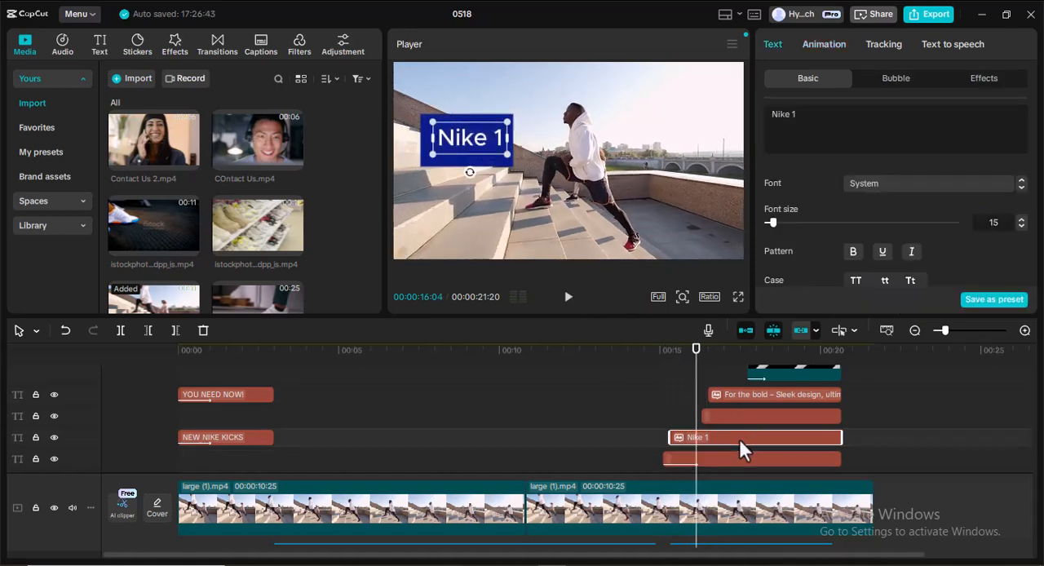
{"action": "left_click", "coordinate": [824, 40]}
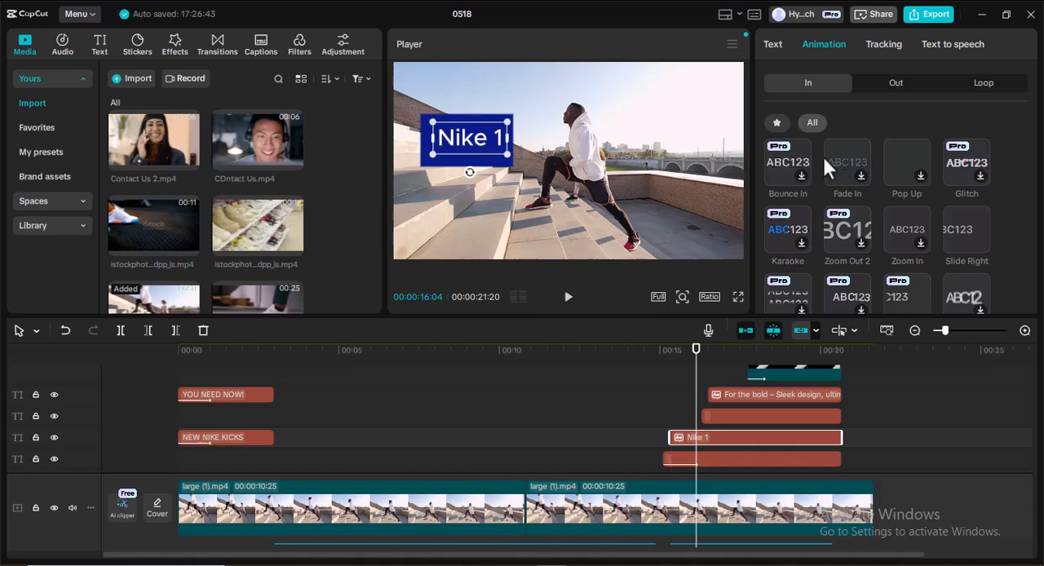
{"action": "scroll", "coordinate": [850, 167], "scroll_direction": "down", "scroll_amount": 1}
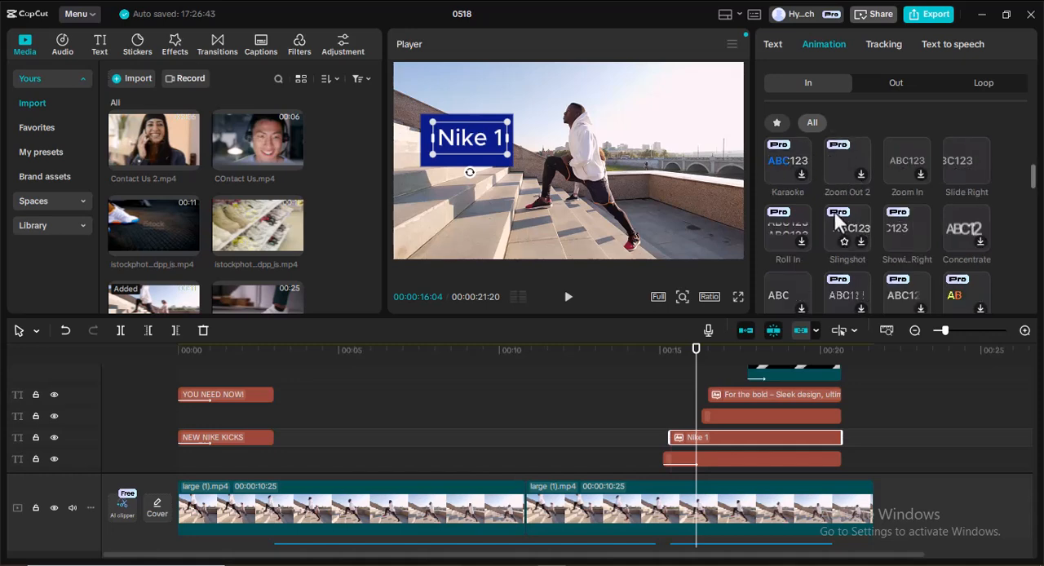
{"action": "scroll", "coordinate": [841, 228], "scroll_direction": "down", "scroll_amount": 2}
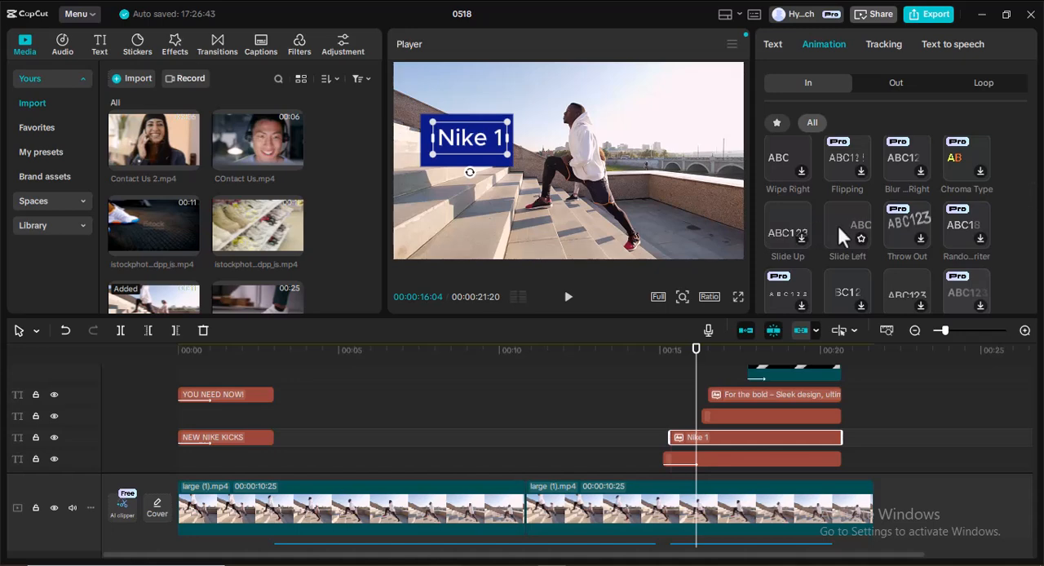
{"action": "scroll", "coordinate": [846, 216], "scroll_direction": "up", "scroll_amount": 1}
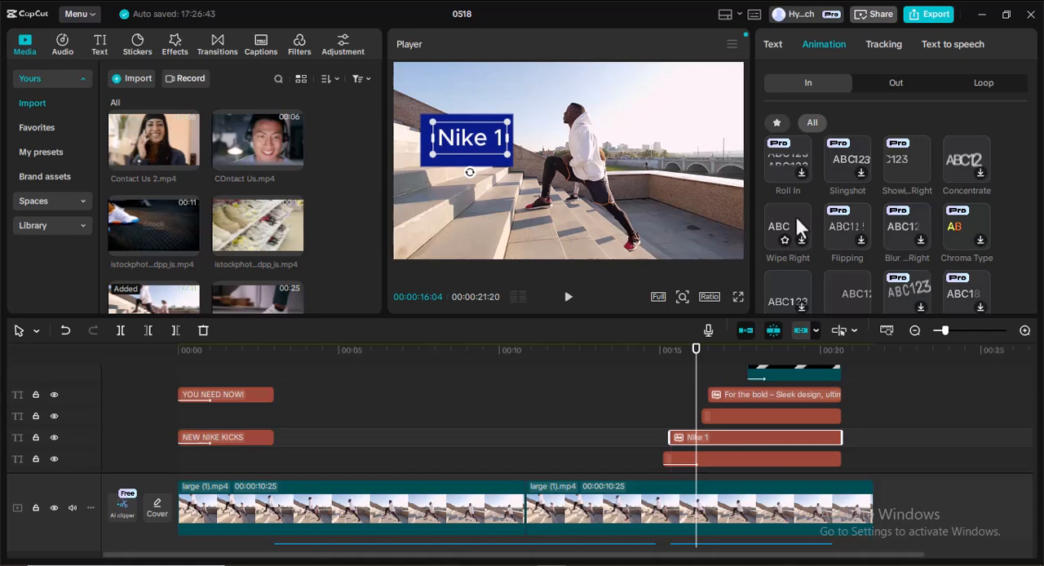
{"action": "scroll", "coordinate": [792, 212], "scroll_direction": "up", "scroll_amount": 2}
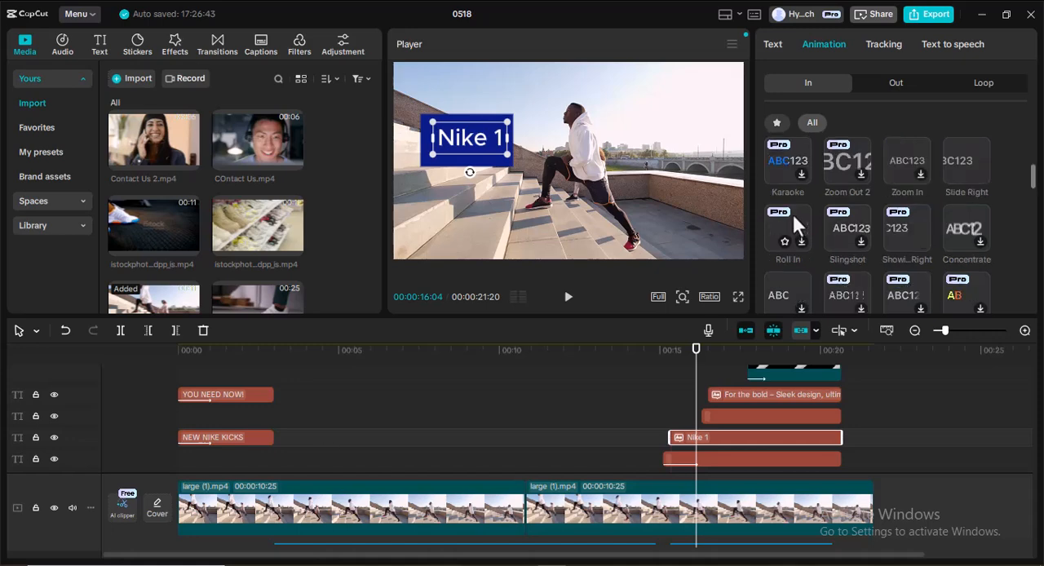
{"action": "scroll", "coordinate": [795, 210], "scroll_direction": "up", "scroll_amount": 2}
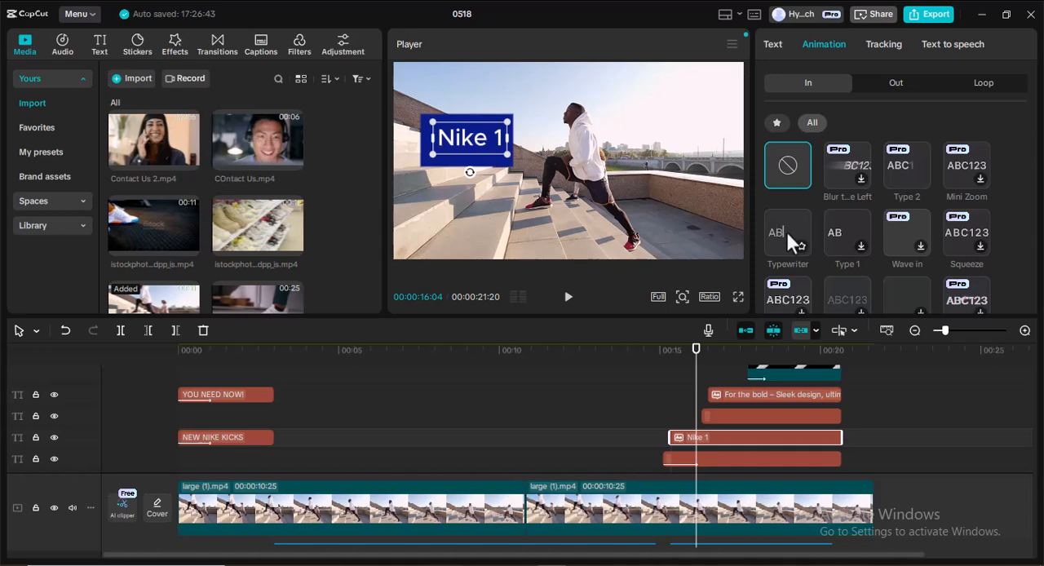
{"action": "left_click", "coordinate": [789, 229]}
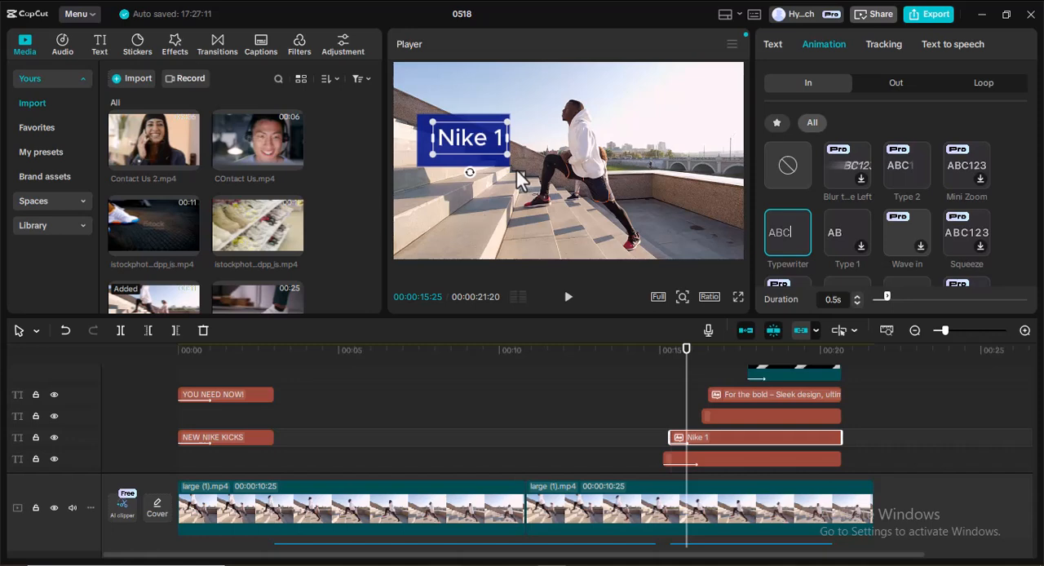
{"action": "left_click_drag", "start_coordinate": [886, 297], "coordinate": [910, 300]}
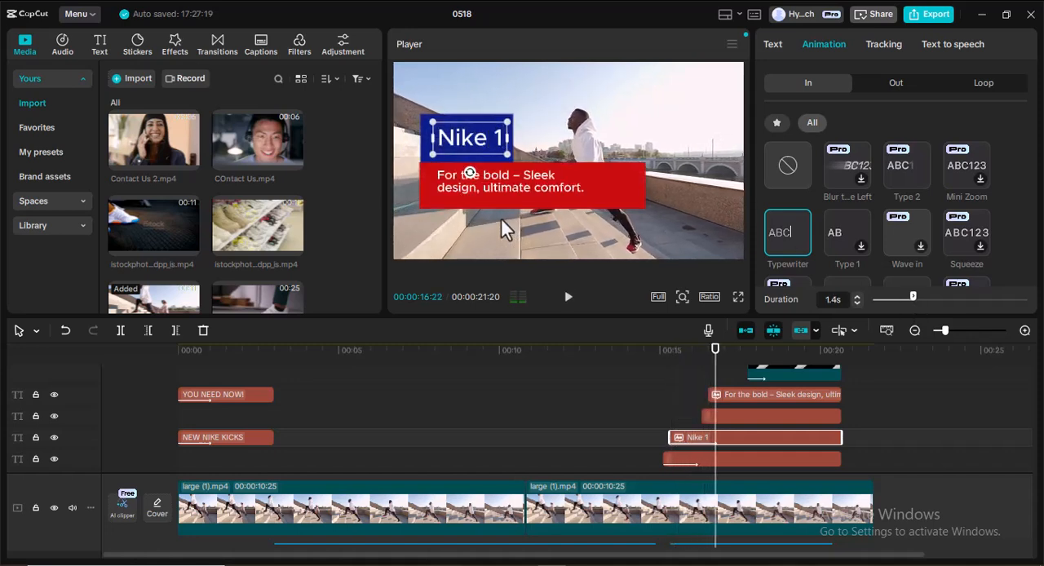
Play back the animated blue box and "Nike 1" text from before they appear, stopping at 00:00:17:26.
{"action": "left_click_drag", "start_coordinate": [716, 374], "coordinate": [592, 371]}
{"action": "left_click", "coordinate": [569, 300]}
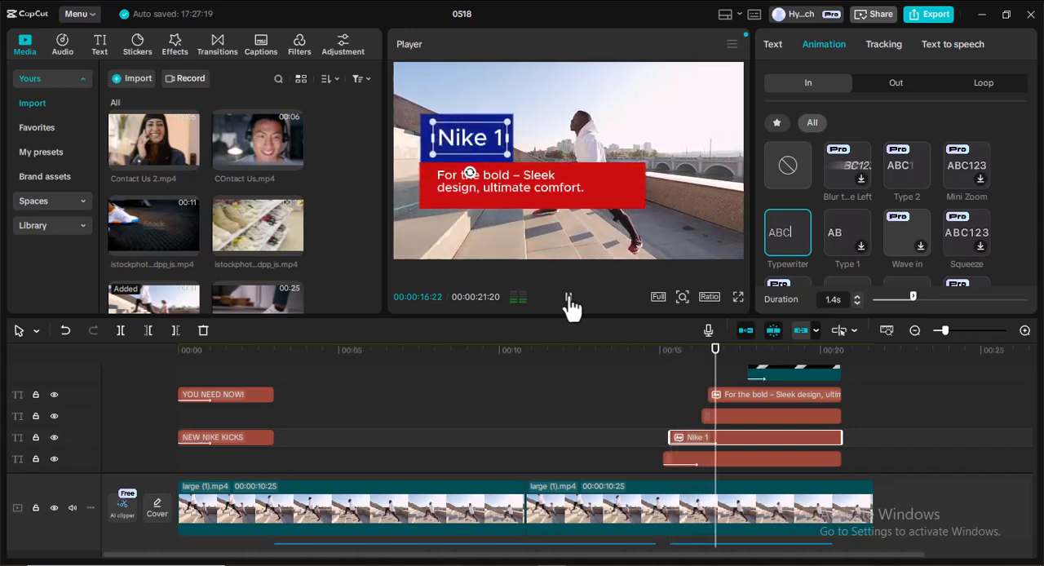
{"action": "left_click", "coordinate": [570, 300]}
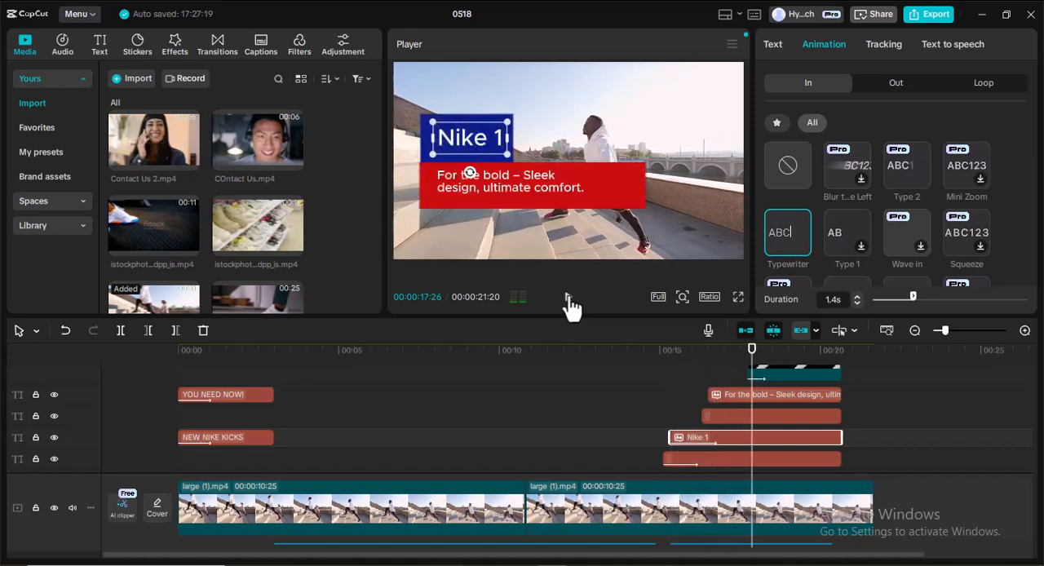
Apply the Slide Right entrance animation to the red box clip behind the description text and lengthen its duration.
{"action": "left_click", "coordinate": [781, 414]}
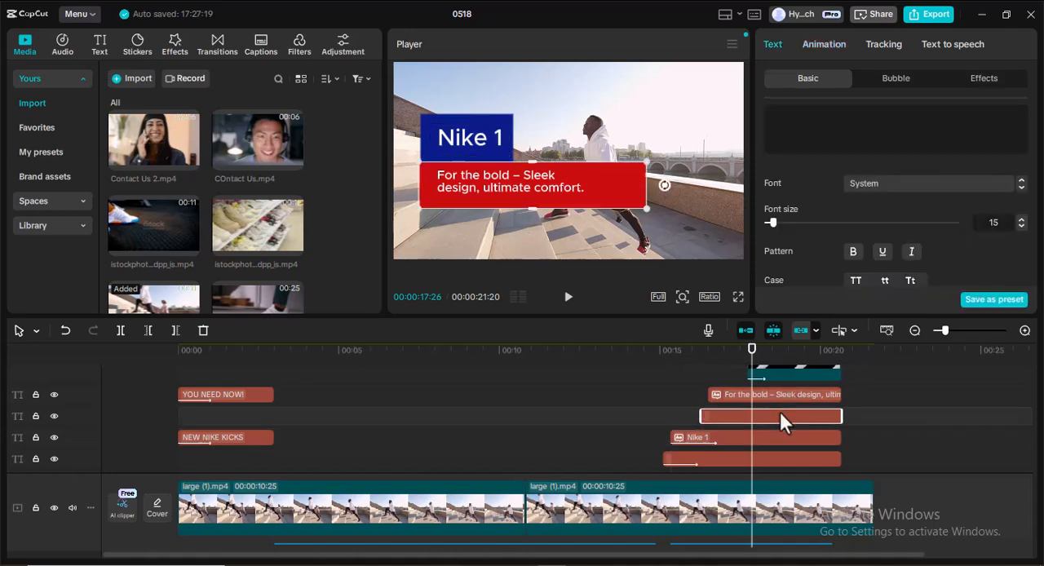
{"action": "left_click", "coordinate": [822, 45]}
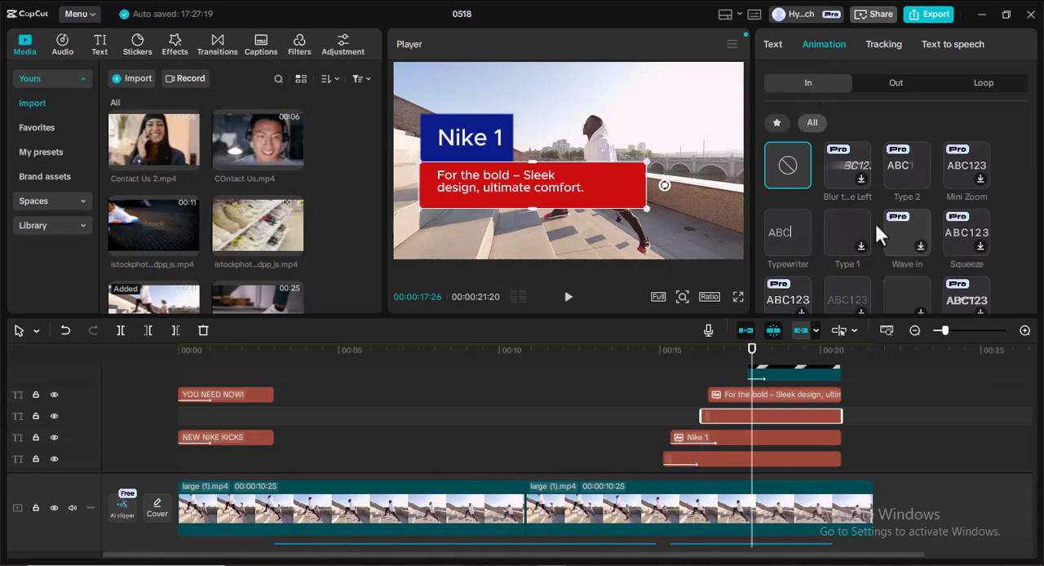
{"action": "scroll", "coordinate": [851, 247], "scroll_direction": "down", "scroll_amount": 3}
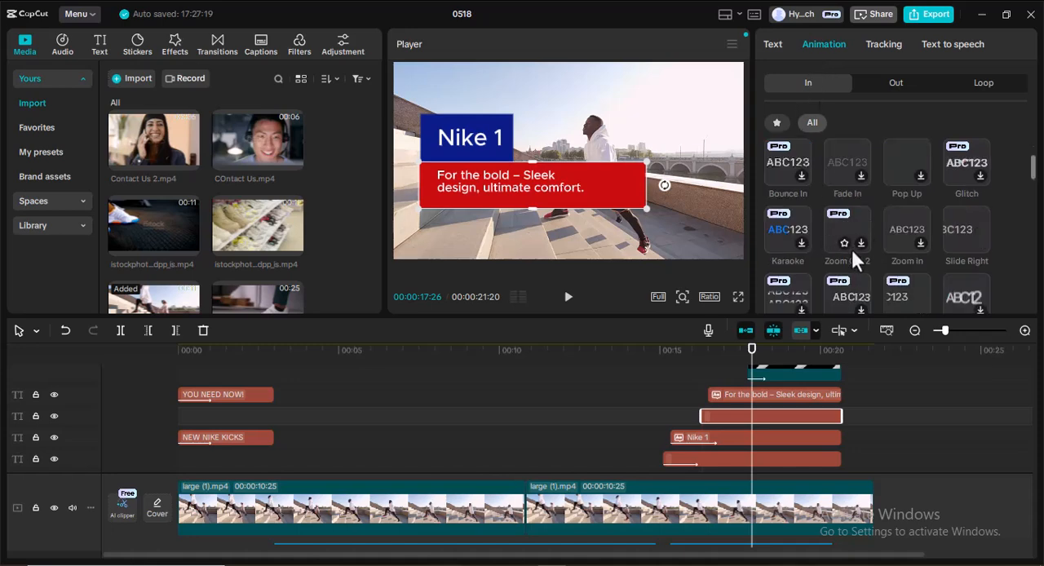
{"action": "left_click", "coordinate": [966, 226]}
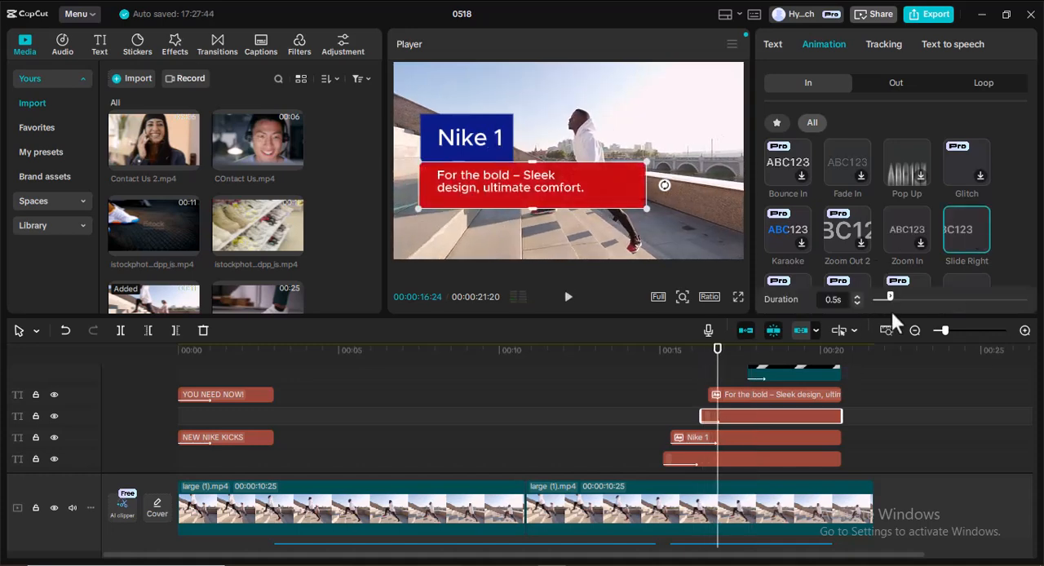
{"action": "left_click_drag", "start_coordinate": [890, 295], "coordinate": [906, 298]}
Apply the Typewriter entrance animation to the "For the bold – Sleek design, ultimate comfort." text clip with a duration of 4.2 s.
{"action": "left_click", "coordinate": [771, 396]}
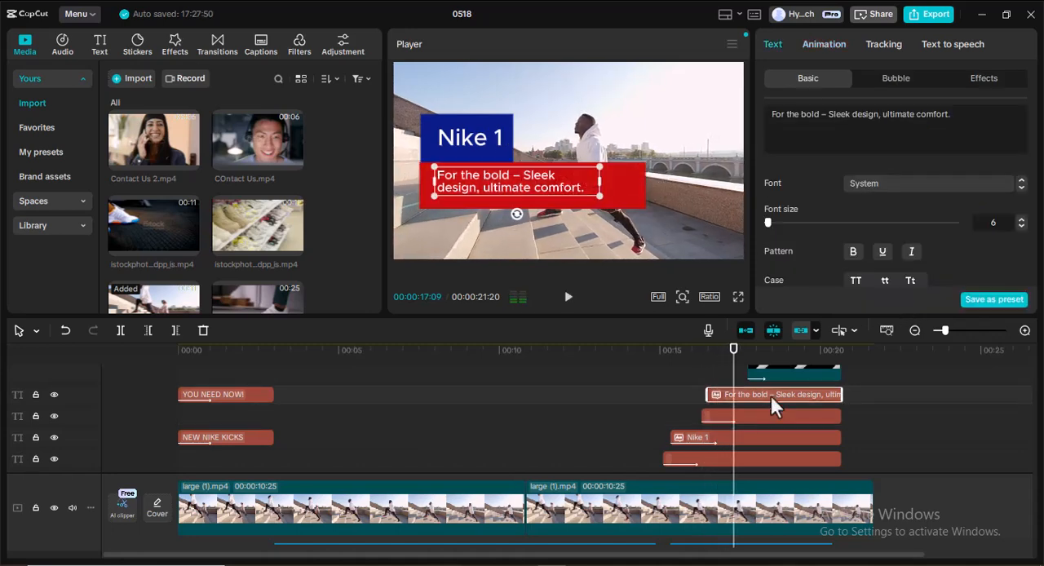
{"action": "left_click", "coordinate": [825, 45]}
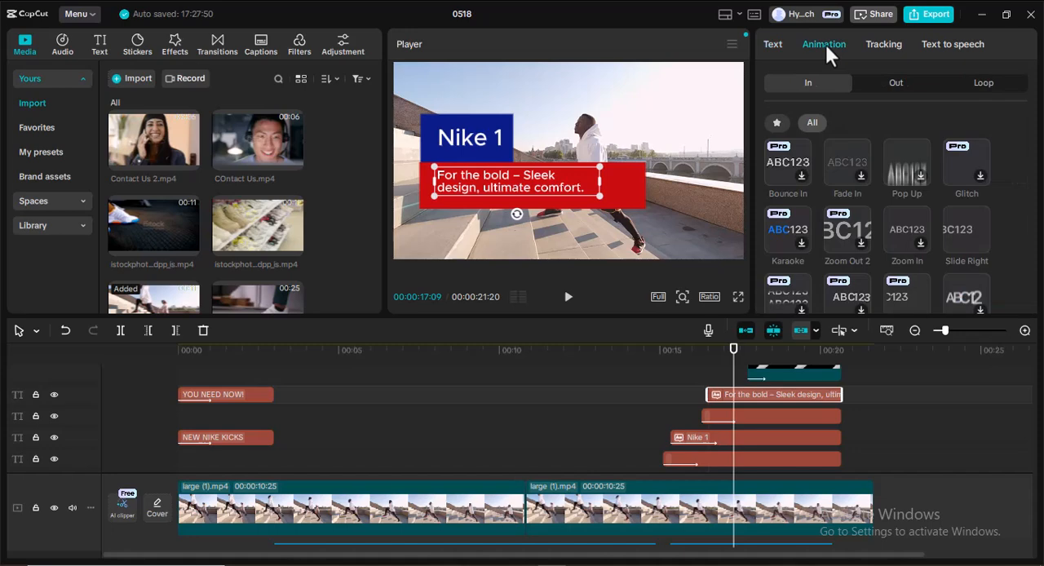
{"action": "scroll", "coordinate": [799, 170], "scroll_direction": "up", "scroll_amount": 2}
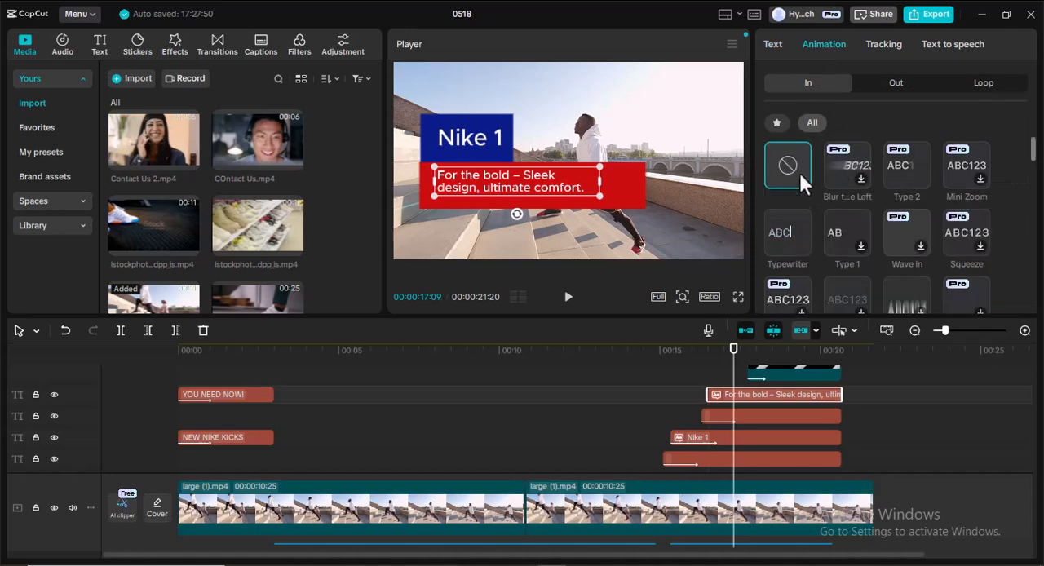
{"action": "left_click", "coordinate": [785, 235]}
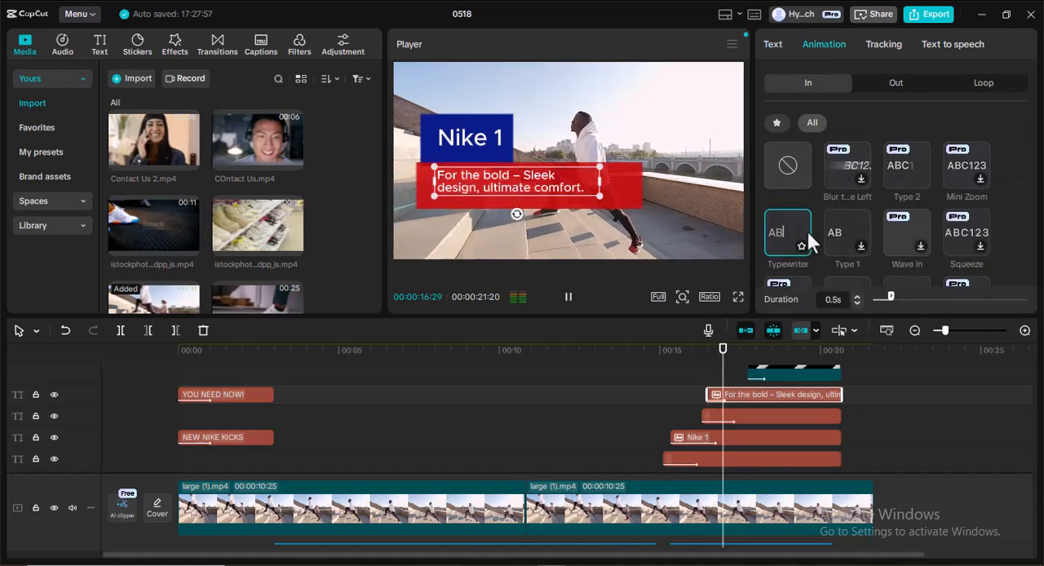
{"action": "left_click_drag", "start_coordinate": [895, 296], "coordinate": [914, 298]}
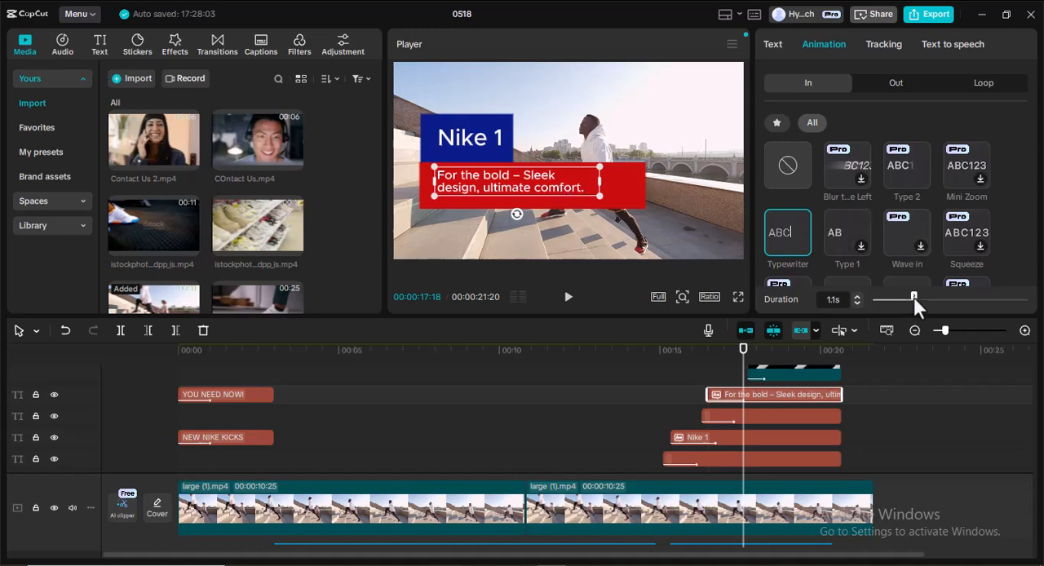
{"action": "left_click_drag", "start_coordinate": [913, 297], "coordinate": [1029, 298]}
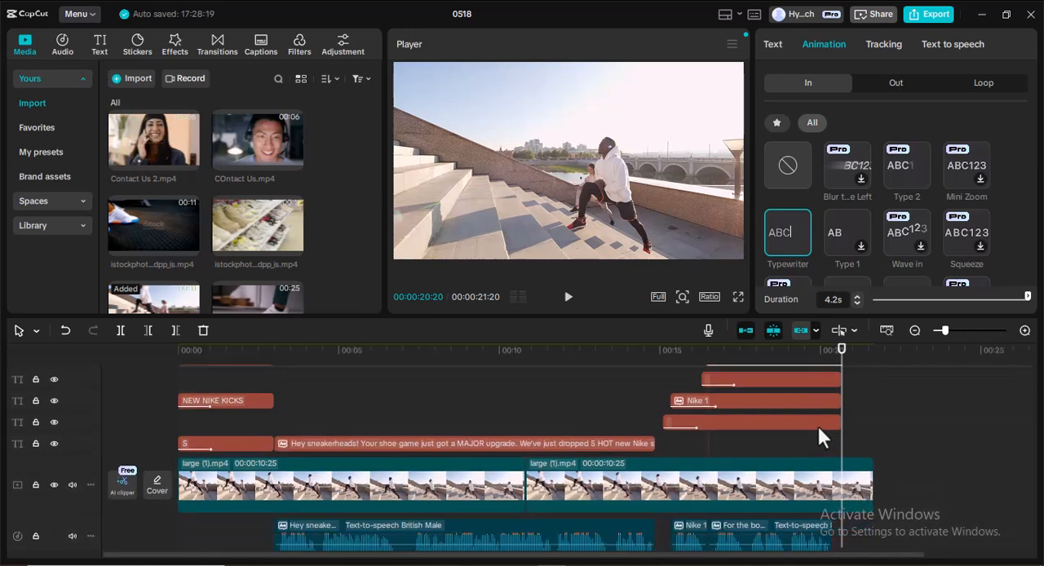
Play back the animated "Nike 1" sequence from 00:00:13:20, stopping at 00:00:21:15.
{"action": "scroll", "coordinate": [809, 484], "scroll_direction": "down", "scroll_amount": 1}
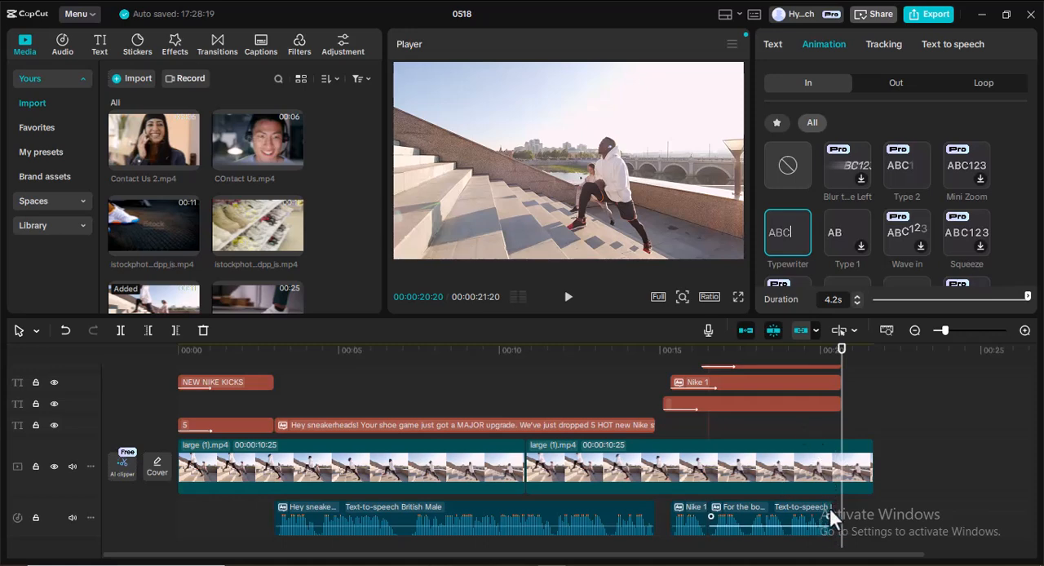
{"action": "scroll", "coordinate": [780, 453], "scroll_direction": "up", "scroll_amount": 3}
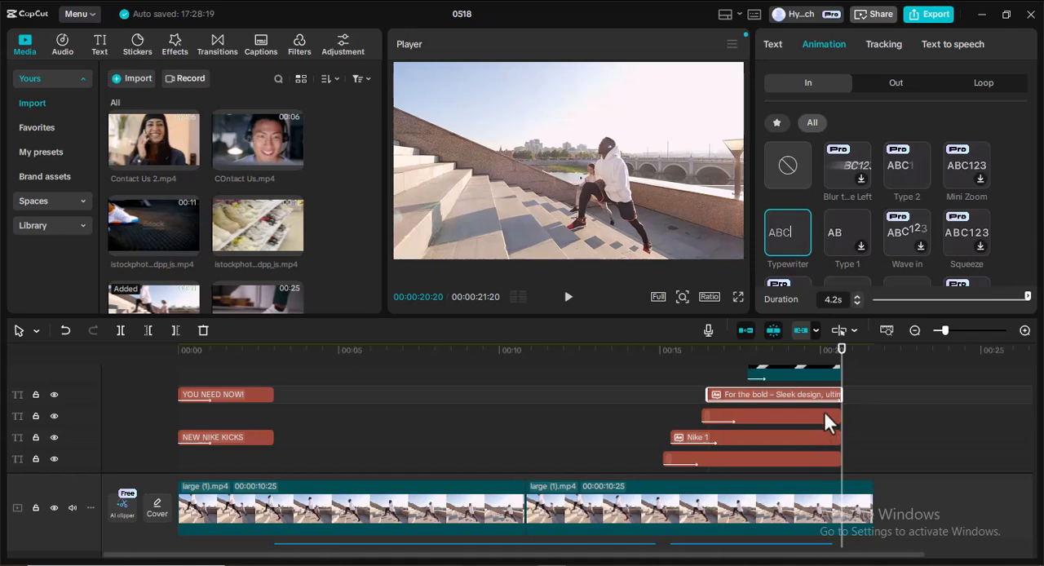
{"action": "scroll", "coordinate": [774, 418], "scroll_direction": "up", "scroll_amount": 3}
{"action": "left_click_drag", "start_coordinate": [845, 384], "coordinate": [618, 384]}
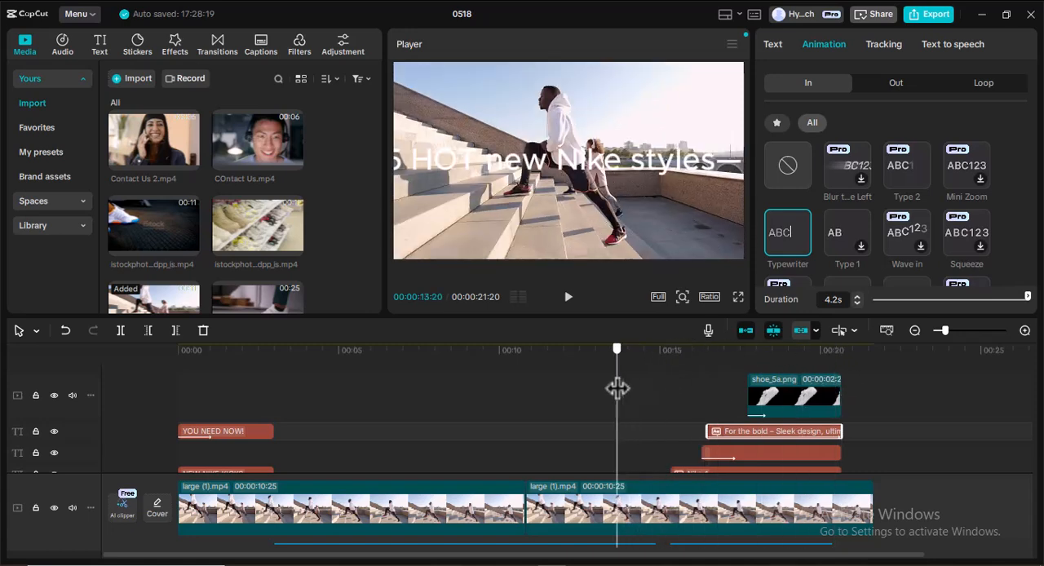
{"action": "left_click", "coordinate": [566, 302]}
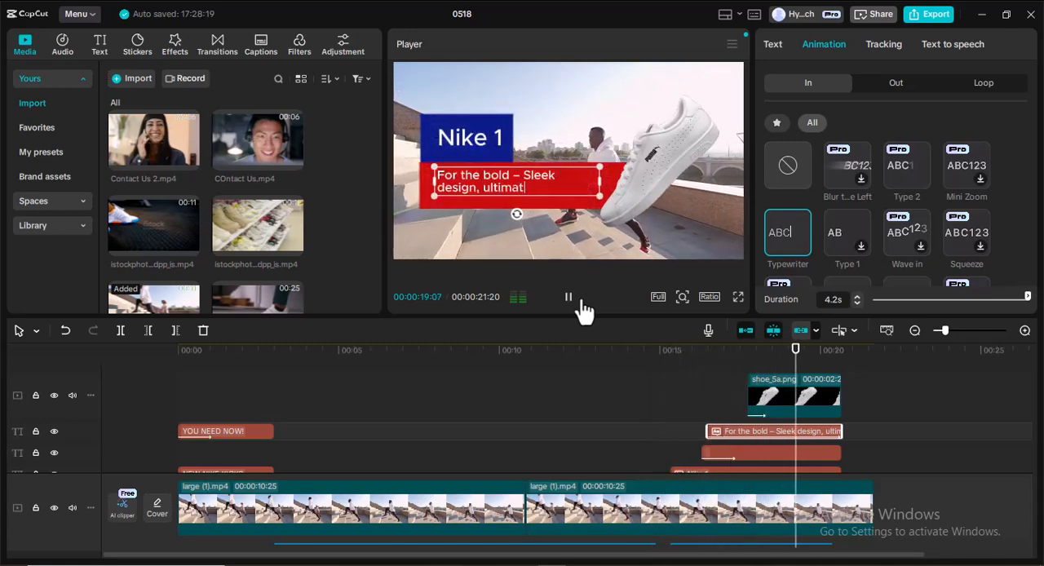
{"action": "left_click", "coordinate": [569, 300]}
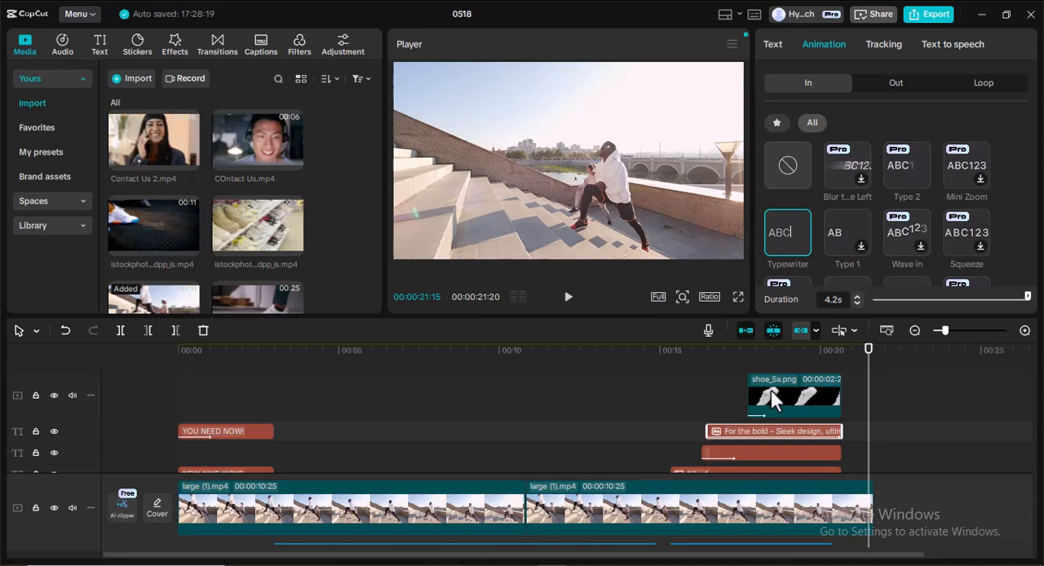
{"action": "scroll", "coordinate": [769, 400], "scroll_direction": "down", "scroll_amount": 3}
{"action": "scroll", "coordinate": [782, 391], "scroll_direction": "down", "scroll_amount": 1}
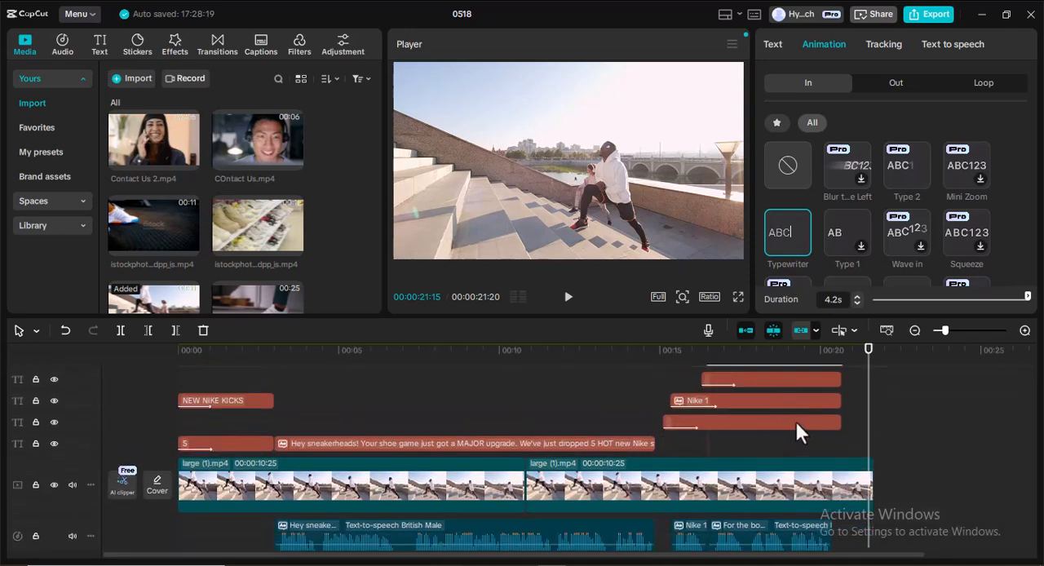
{"action": "scroll", "coordinate": [795, 419], "scroll_direction": "up", "scroll_amount": 3}
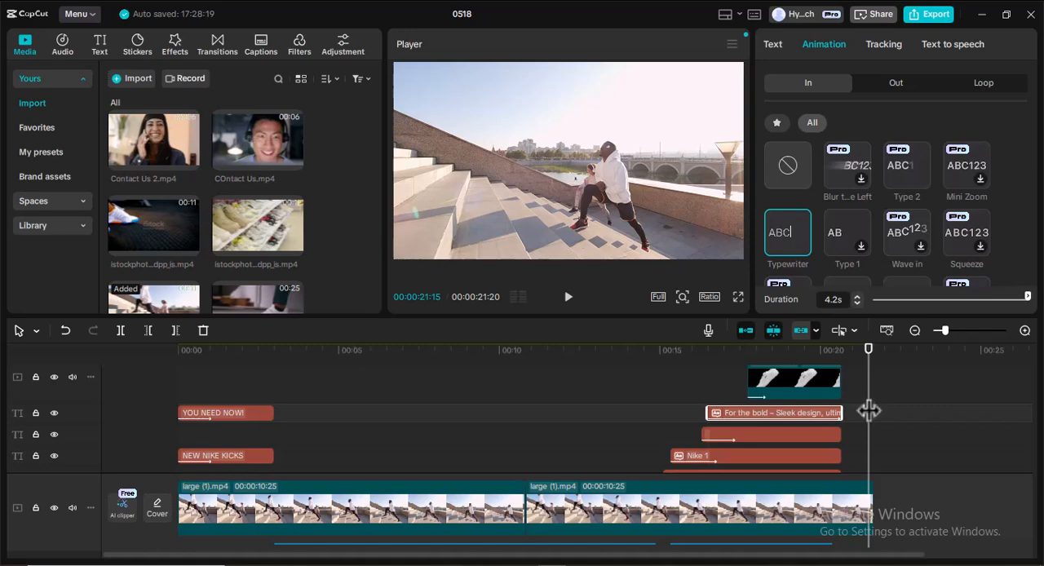
{"action": "left_click", "coordinate": [806, 390]}
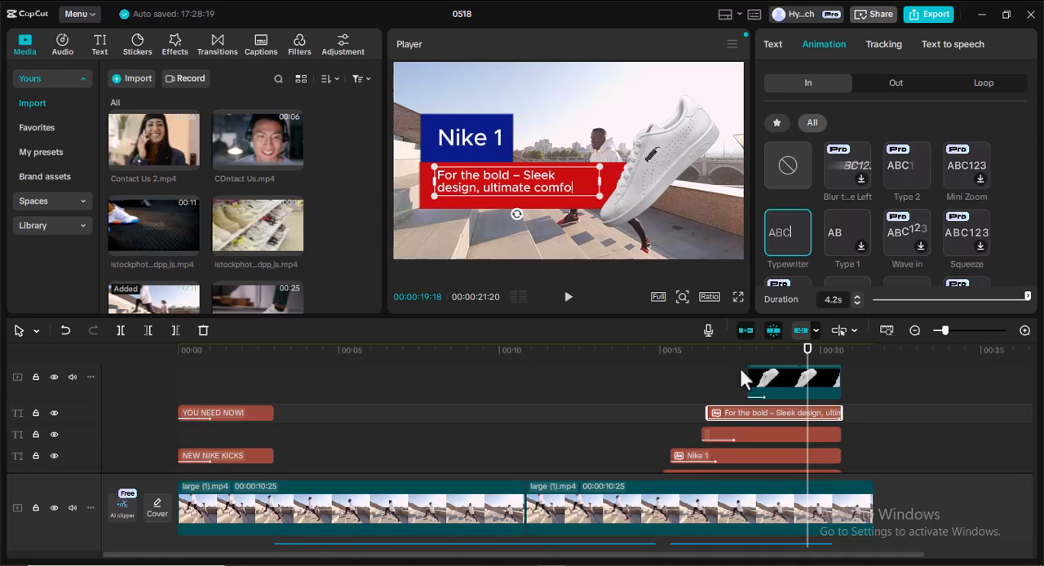
{"action": "scroll", "coordinate": [808, 403], "scroll_direction": "down", "scroll_amount": 2}
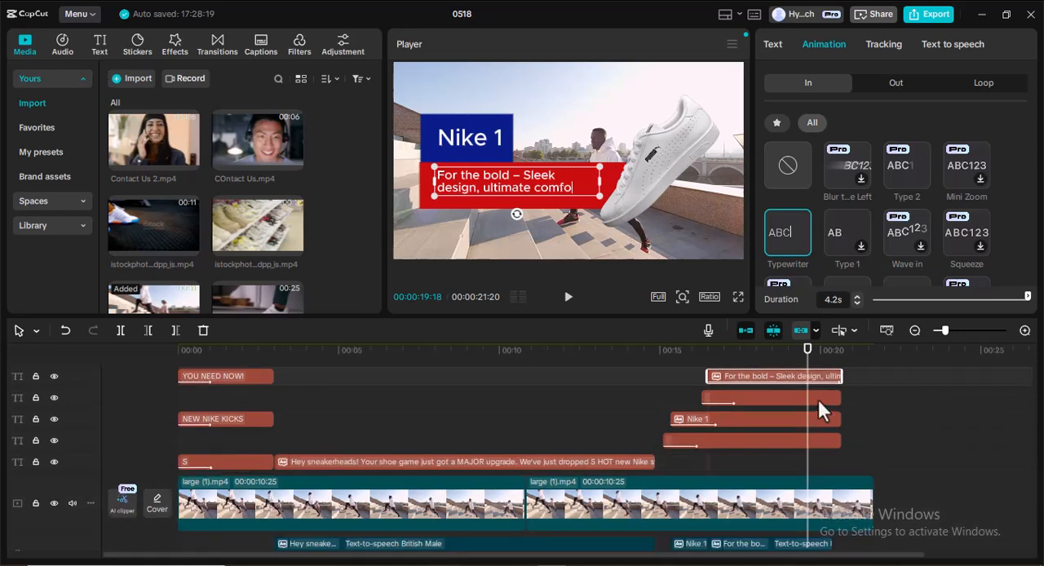
{"action": "scroll", "coordinate": [817, 398], "scroll_direction": "down", "scroll_amount": 1}
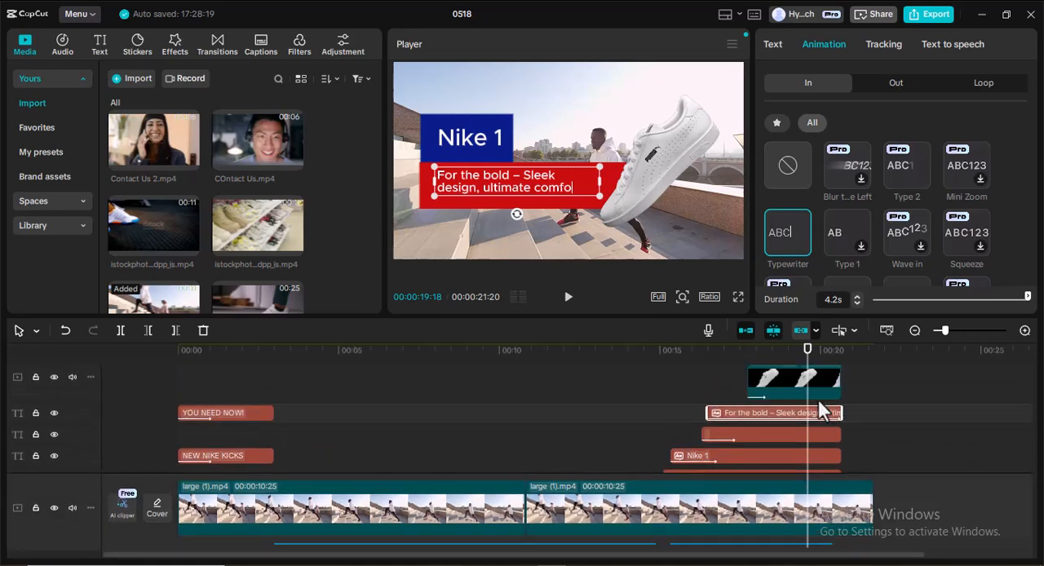
Copy the shoe_5a.png clip, the description and "Nike 1" texts, and both box clips together, and paste them at 00:00:20:20.
{"action": "scroll", "coordinate": [817, 397], "scroll_direction": "up", "scroll_amount": 3}
{"action": "left_click", "coordinate": [775, 396]}
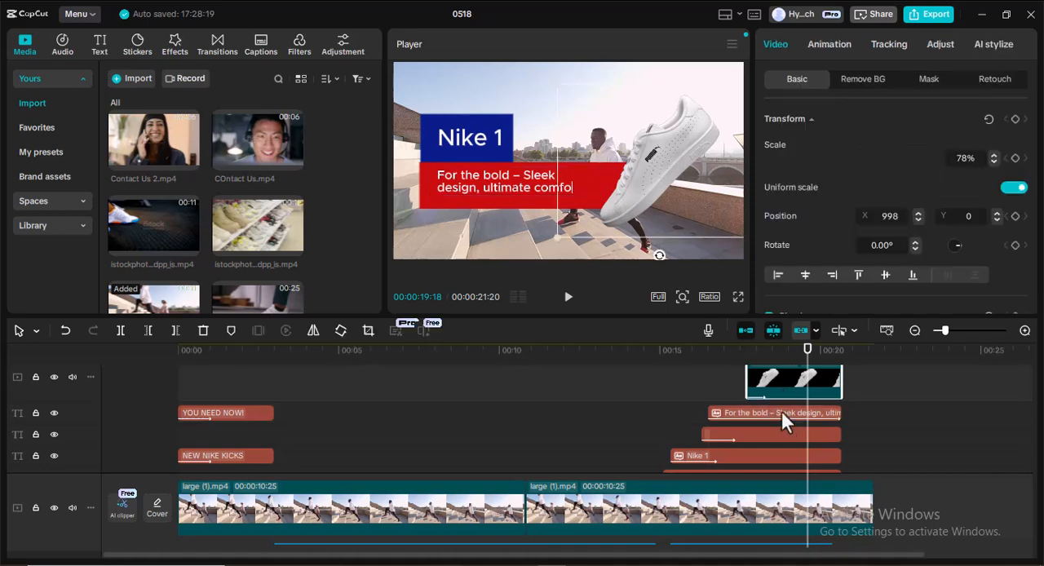
{"action": "left_click", "coordinate": [782, 411]}
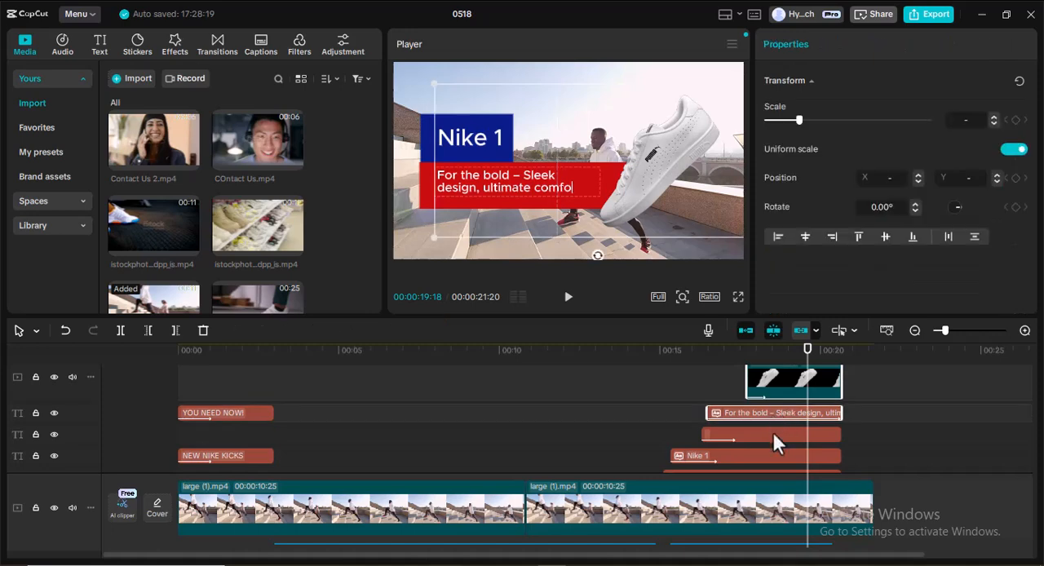
{"action": "left_click", "coordinate": [773, 435], "text": "ctrl"}
{"action": "left_click", "coordinate": [757, 454], "text": "ctrl"}
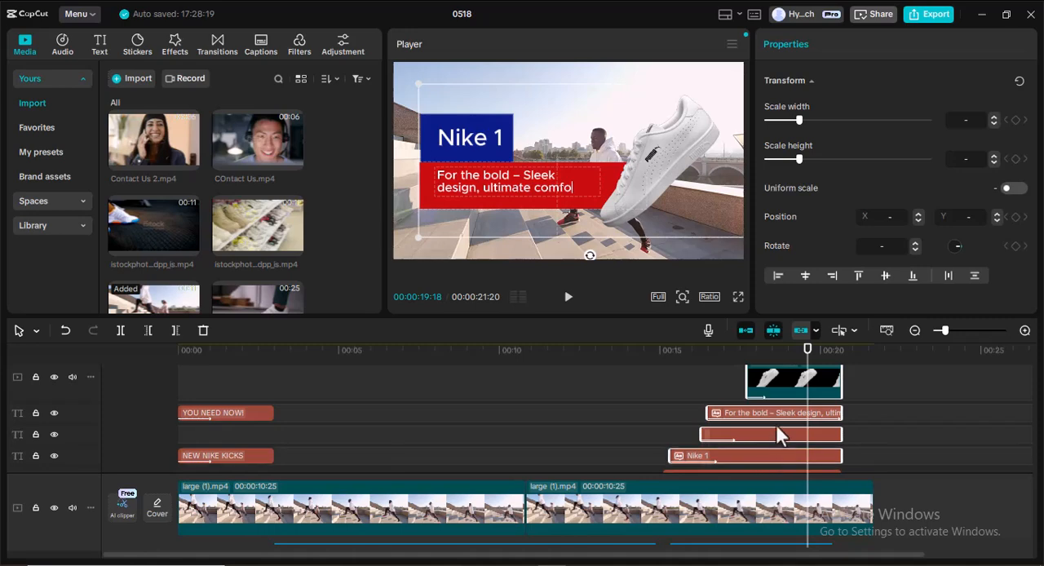
{"action": "scroll", "coordinate": [777, 425], "scroll_direction": "down", "scroll_amount": 2}
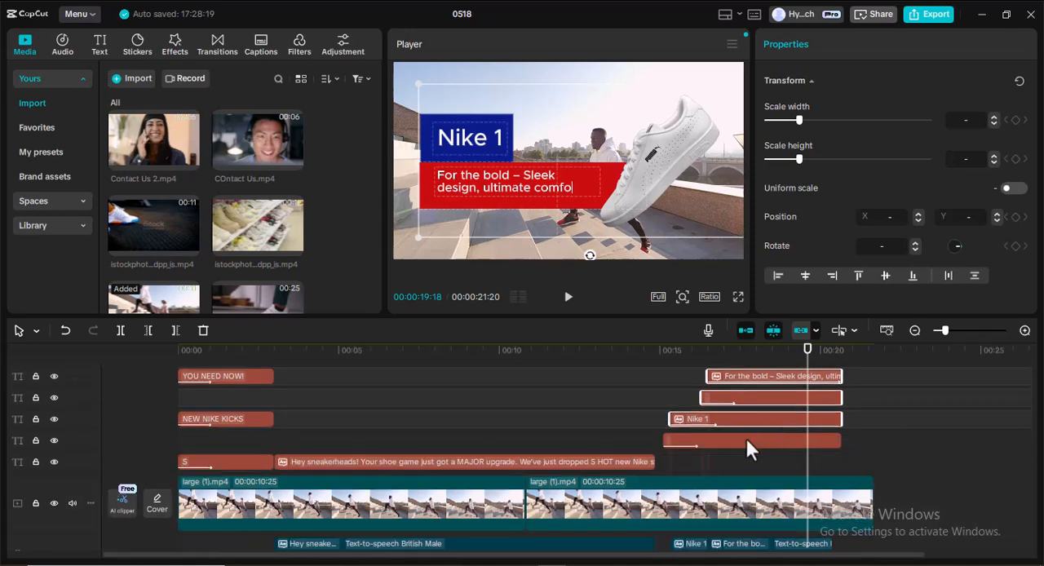
{"action": "left_click", "coordinate": [746, 440], "text": "ctrl"}
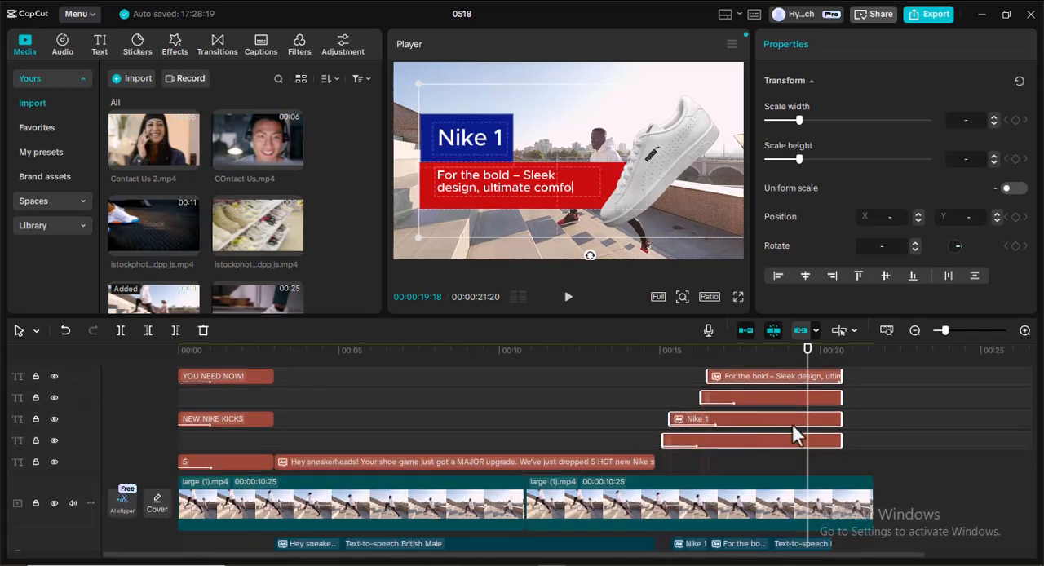
{"action": "scroll", "coordinate": [792, 424], "scroll_direction": "up", "scroll_amount": 2}
{"action": "scroll", "coordinate": [791, 412], "scroll_direction": "up", "scroll_amount": 1}
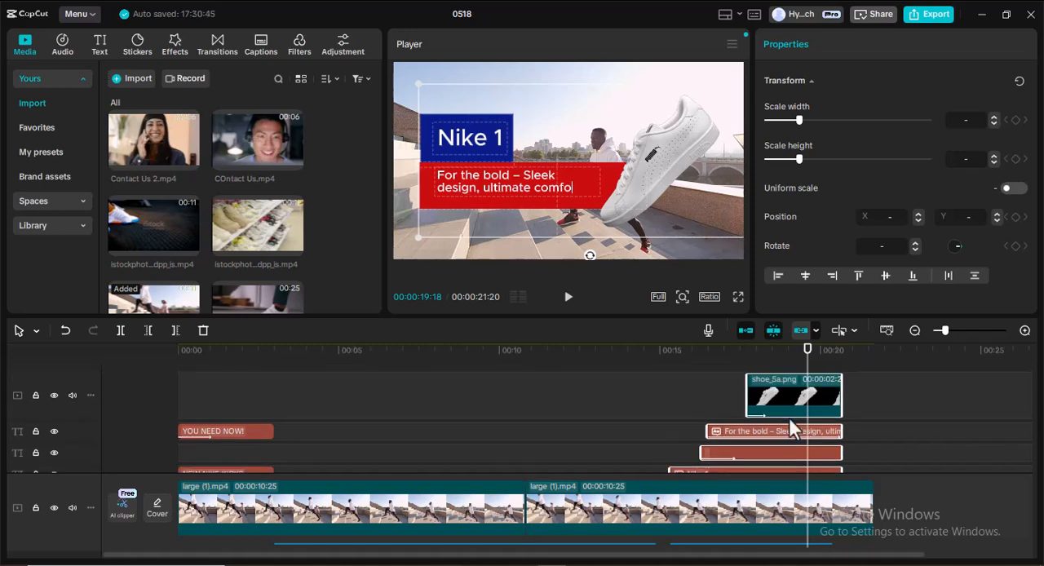
{"action": "left_click_drag", "start_coordinate": [806, 375], "coordinate": [844, 378]}
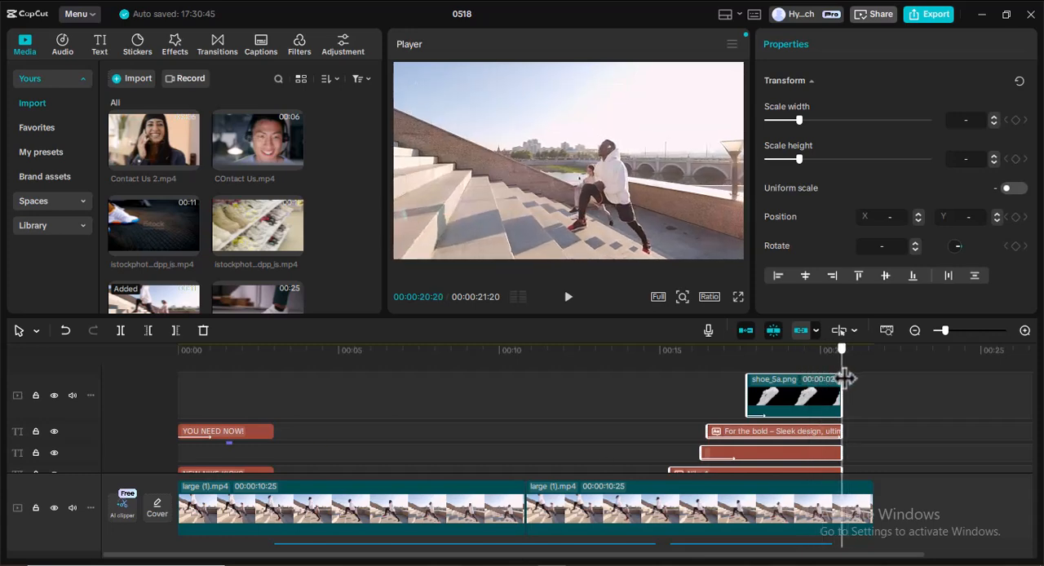
{"action": "left_click_drag", "start_coordinate": [816, 558], "coordinate": [920, 555]}
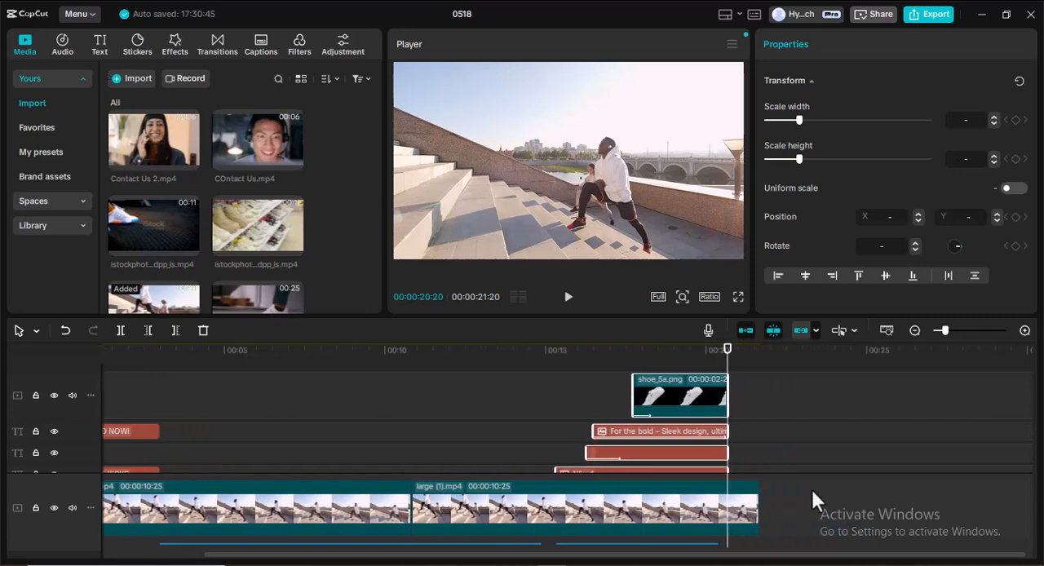
{"action": "key", "text": "ctrl+v"}
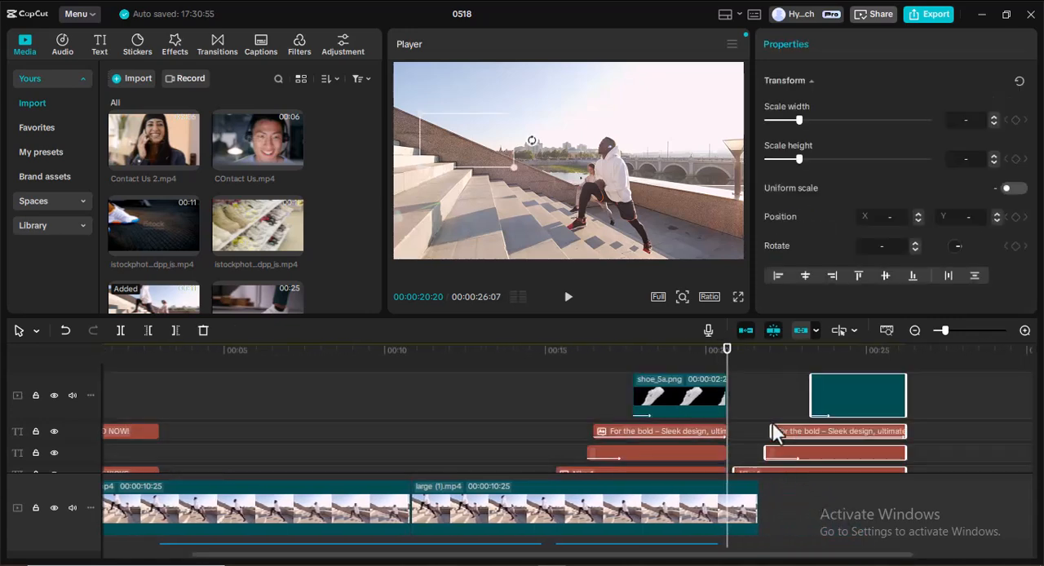
Change the text of the pasted "Nike 1" clip to "Nike 2".
{"action": "scroll", "coordinate": [774, 406], "scroll_direction": "down", "scroll_amount": 2}
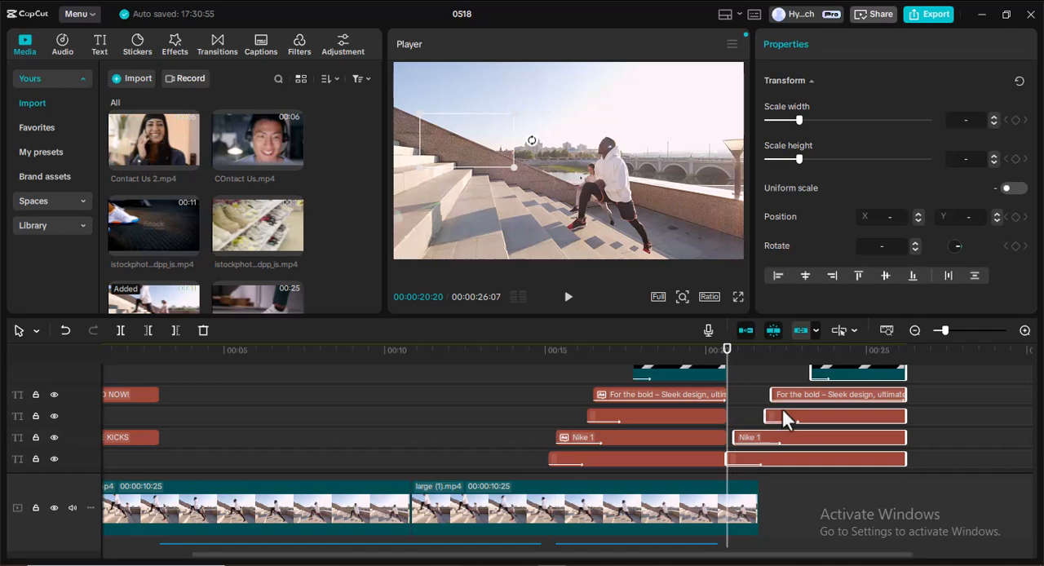
{"action": "scroll", "coordinate": [782, 409], "scroll_direction": "down", "scroll_amount": 2}
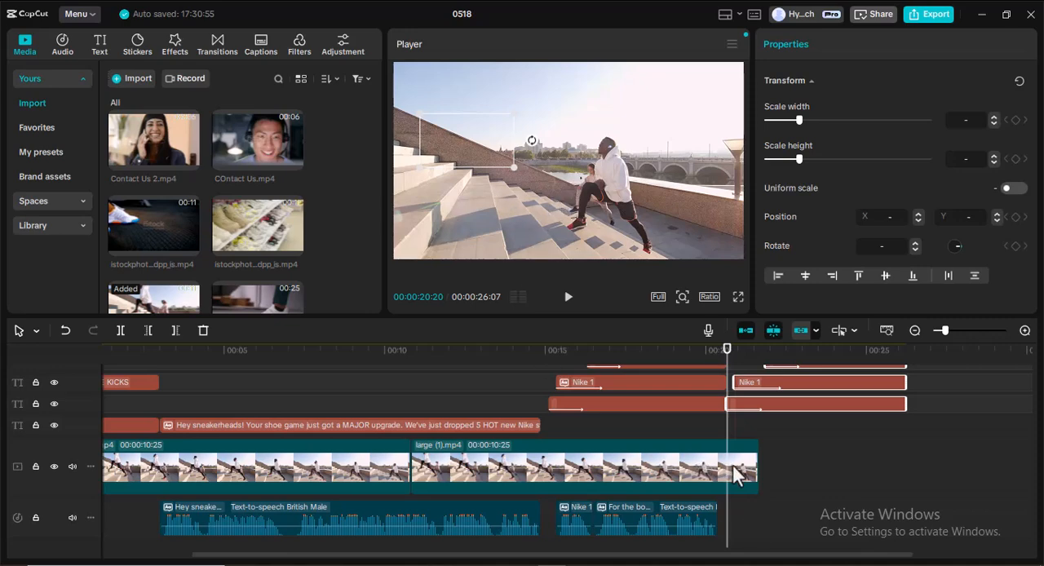
{"action": "scroll", "coordinate": [736, 475], "scroll_direction": "up", "scroll_amount": 1}
{"action": "scroll", "coordinate": [736, 476], "scroll_direction": "up", "scroll_amount": 1}
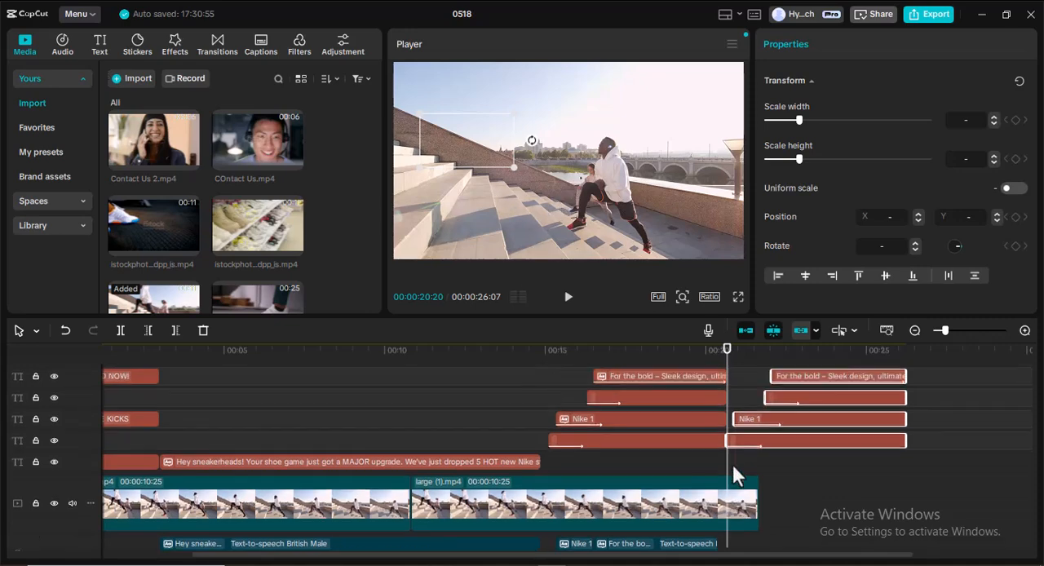
{"action": "left_click", "coordinate": [794, 418]}
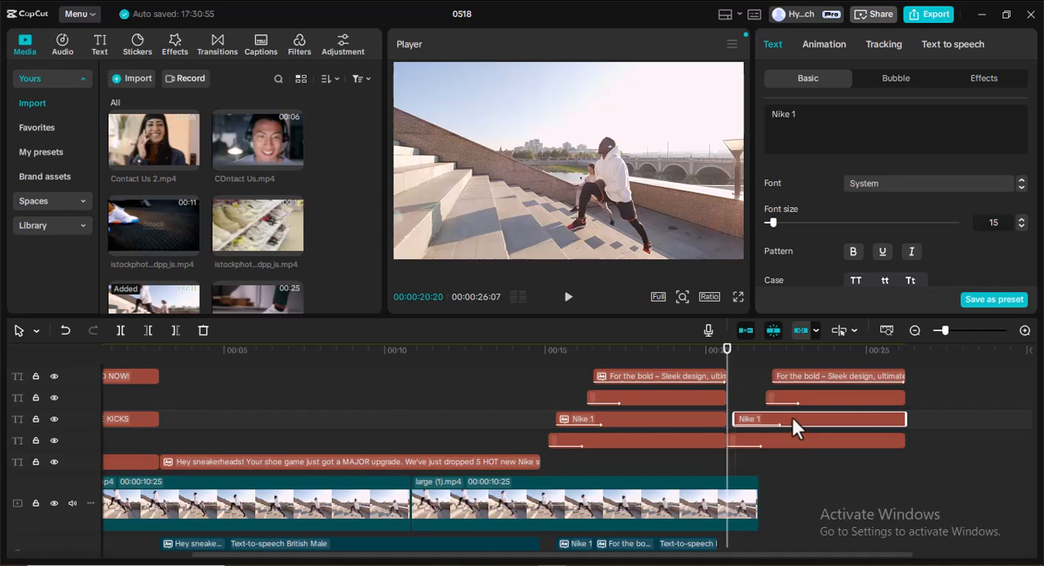
{"action": "left_click", "coordinate": [806, 107]}
{"action": "key", "text": "BackSpace"}
{"action": "type", "text": "2"}
Generate British Male speech for the "Nike 2" text and move the resulting audio clip to start at 00:00:20:20.
{"action": "left_click", "coordinate": [950, 46]}
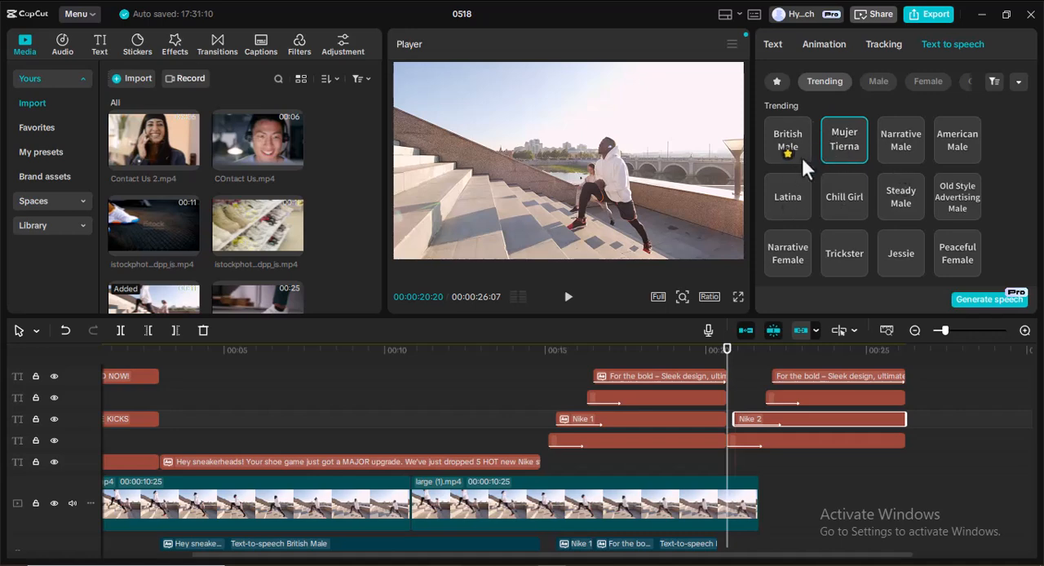
{"action": "left_click", "coordinate": [776, 81]}
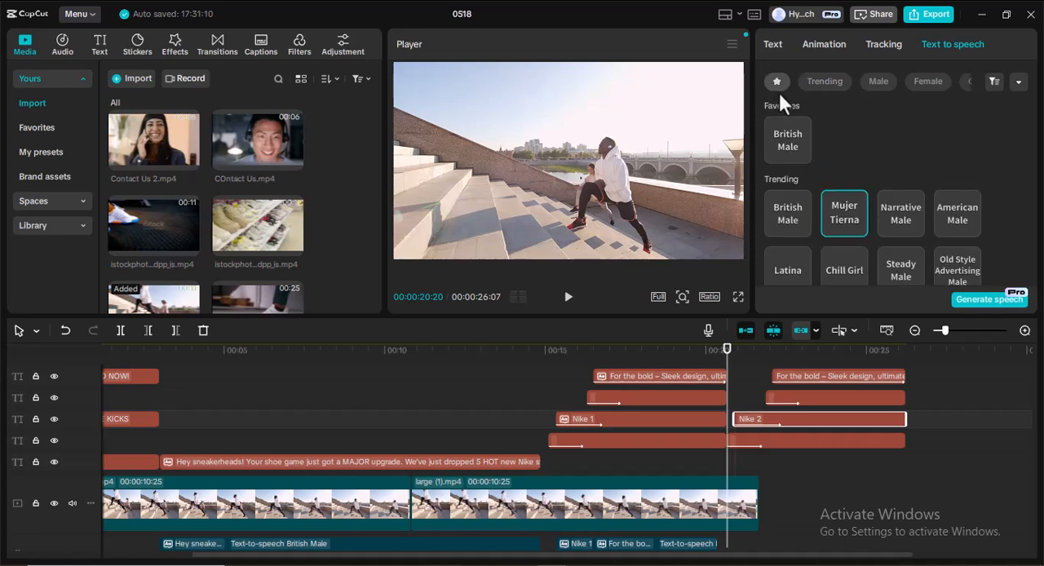
{"action": "left_click", "coordinate": [791, 137]}
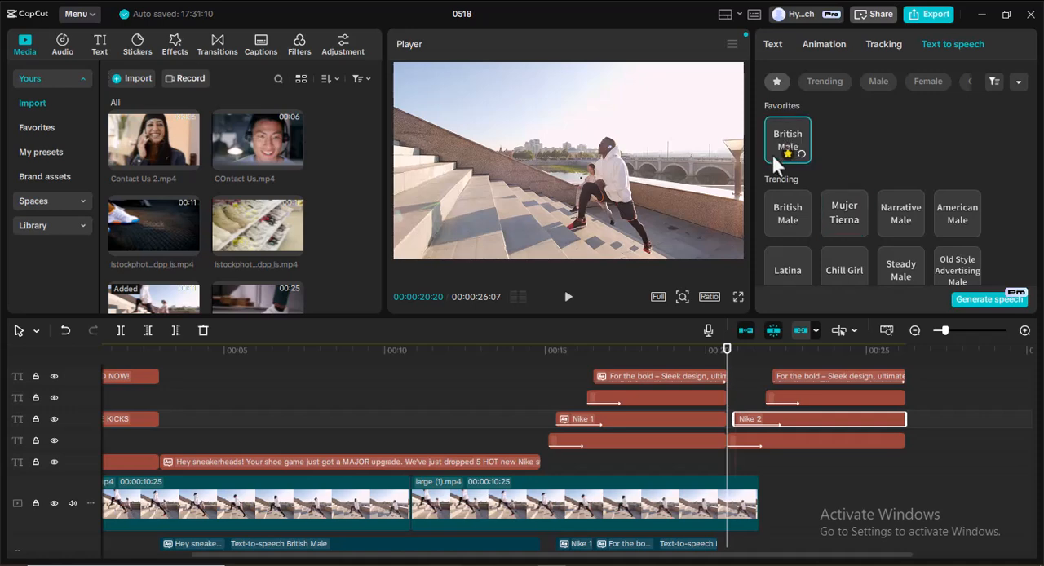
{"action": "left_click", "coordinate": [970, 299]}
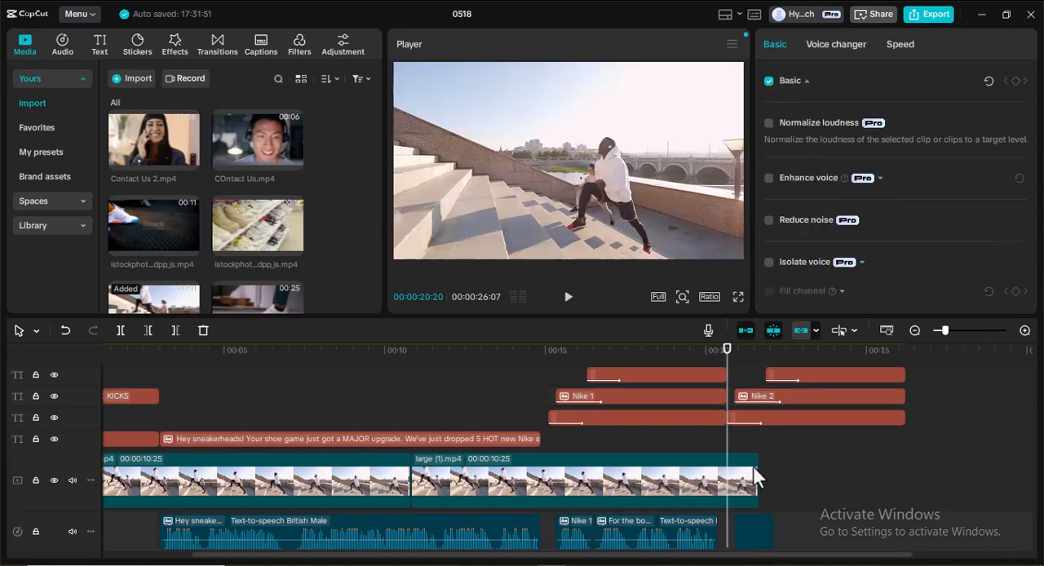
{"action": "left_click", "coordinate": [756, 526]}
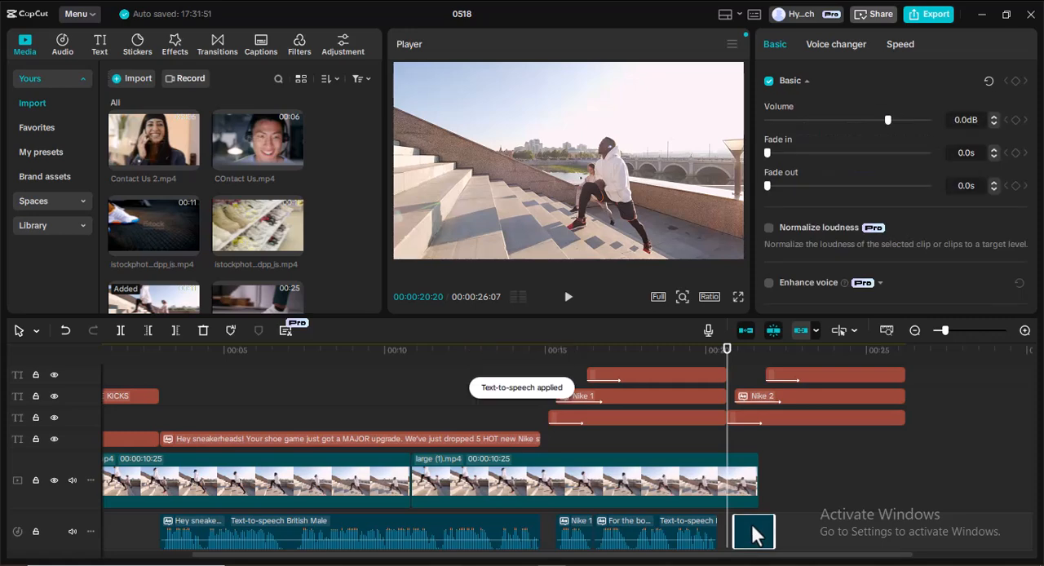
{"action": "left_click_drag", "start_coordinate": [755, 531], "coordinate": [745, 532]}
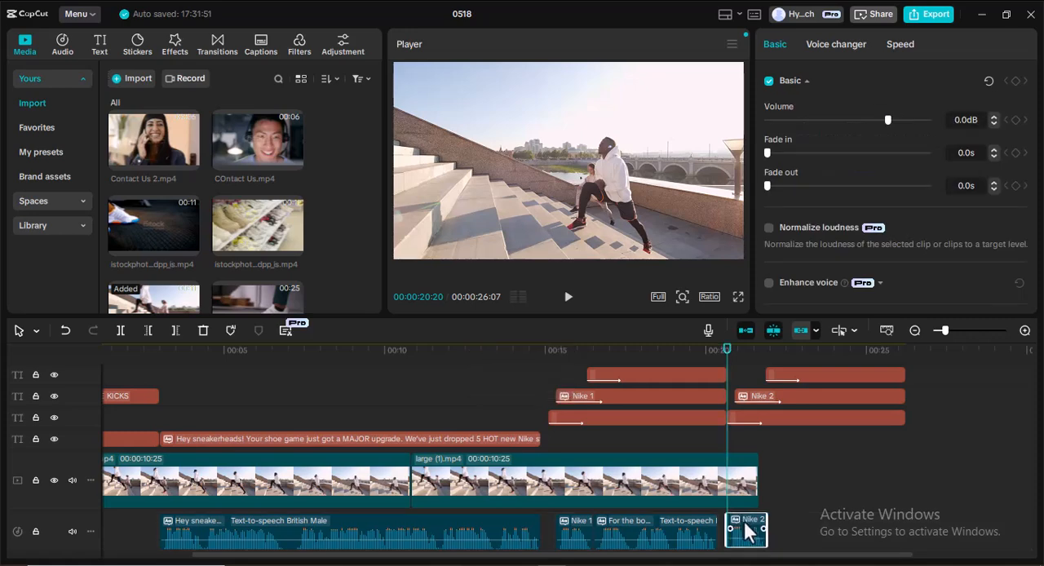
Replace the pasted description text with "Built for speed – Lightweight, explosive energy." copied from the Notepad script.
{"action": "scroll", "coordinate": [765, 473], "scroll_direction": "up", "scroll_amount": 1}
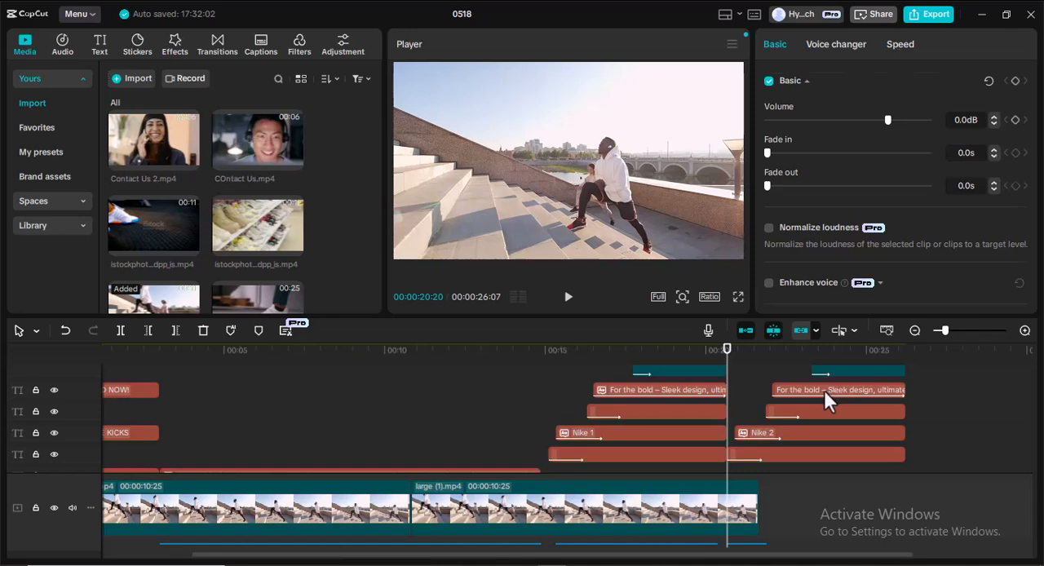
{"action": "left_click", "coordinate": [823, 390]}
{"action": "key", "text": "alt+Tab"}
{"action": "left_click_drag", "start_coordinate": [253, 290], "coordinate": [504, 291]}
{"action": "key", "text": "ctrl+c"}
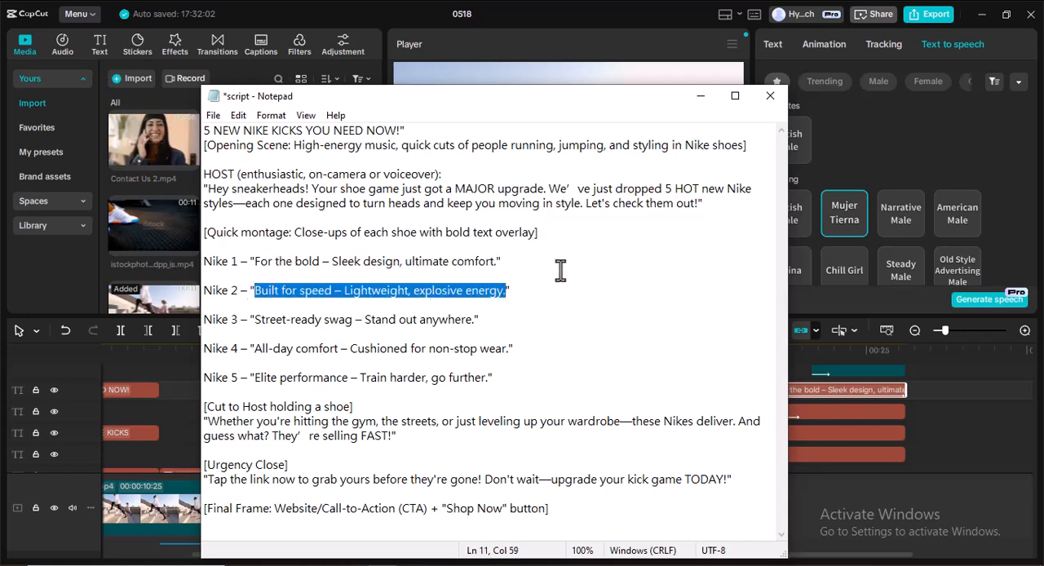
{"action": "left_click", "coordinate": [857, 391]}
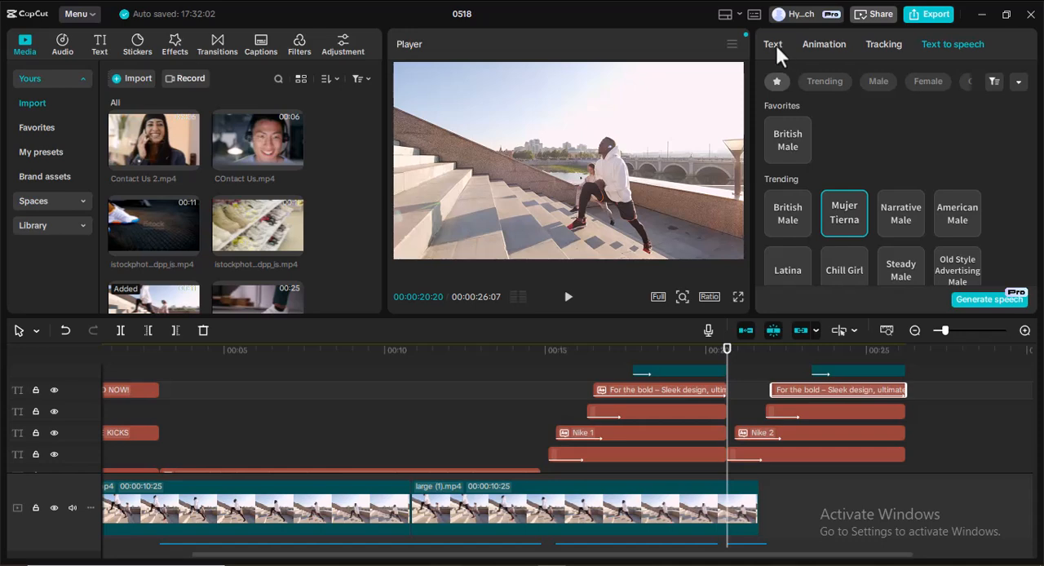
{"action": "left_click", "coordinate": [776, 45]}
{"action": "double_click", "coordinate": [823, 115]}
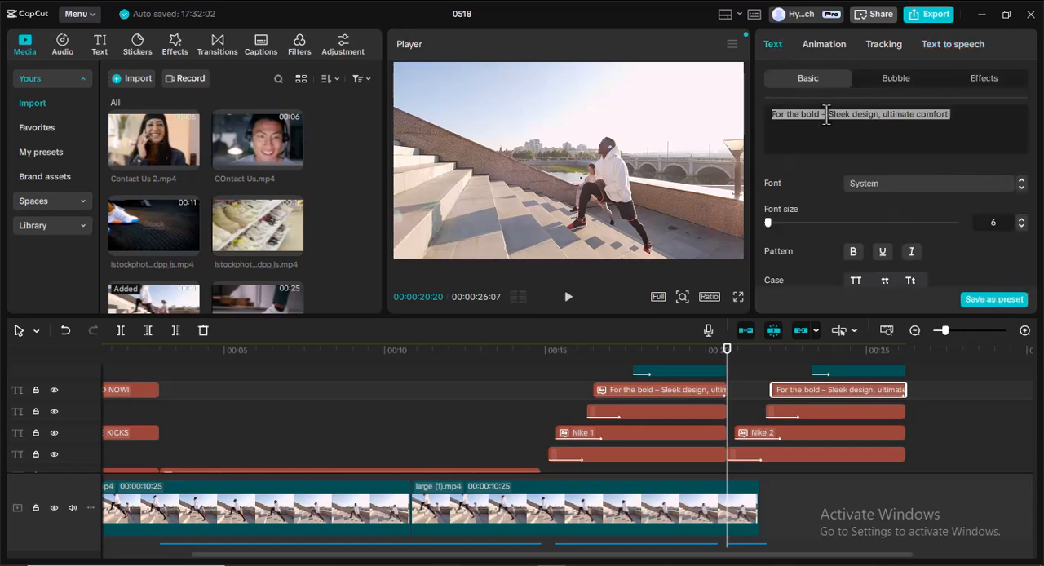
{"action": "key", "text": "ctrl+a"}
{"action": "key", "text": "ctrl+v"}
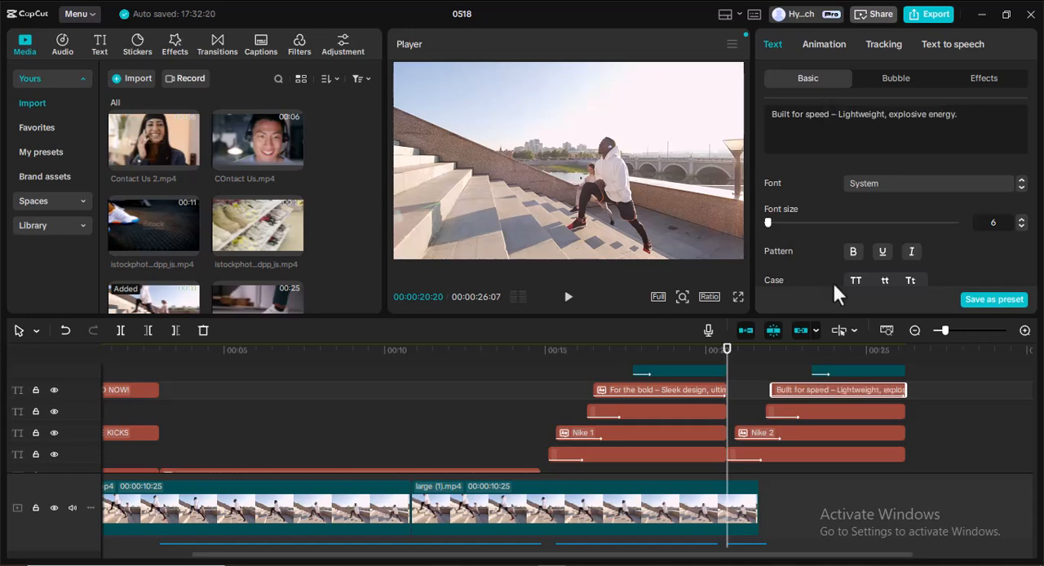
Generate British Male speech for the "Built for speed" text and place its audio directly after the "Nike 2" narration.
{"action": "left_click", "coordinate": [941, 42]}
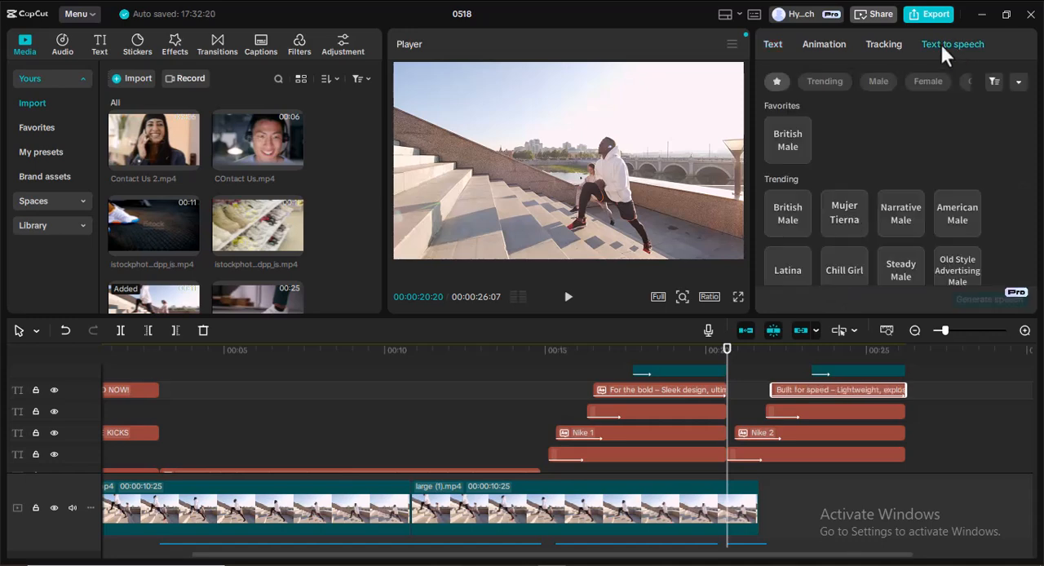
{"action": "left_click", "coordinate": [792, 136]}
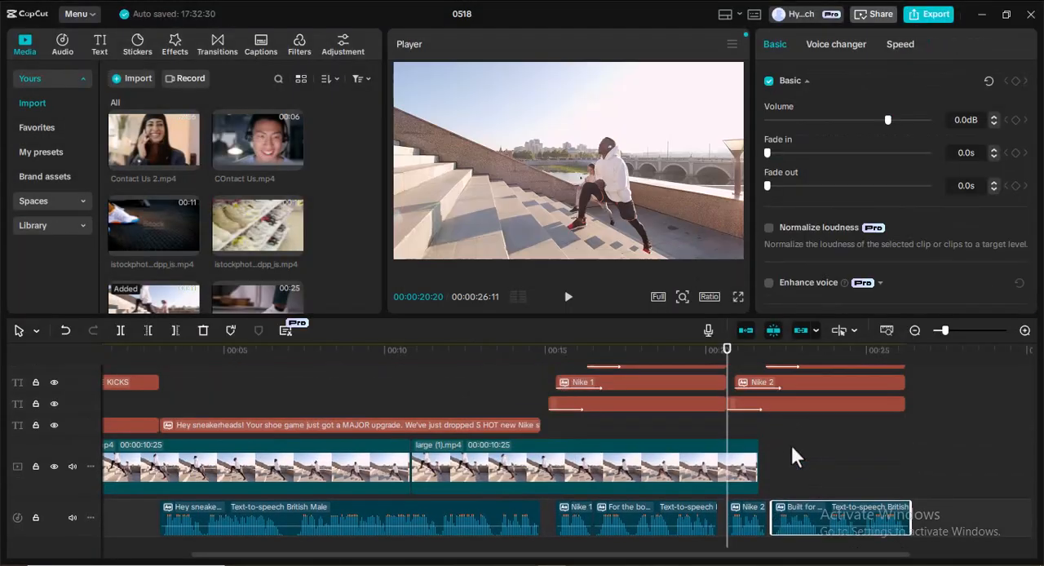
{"action": "left_click_drag", "start_coordinate": [831, 510], "coordinate": [822, 510]}
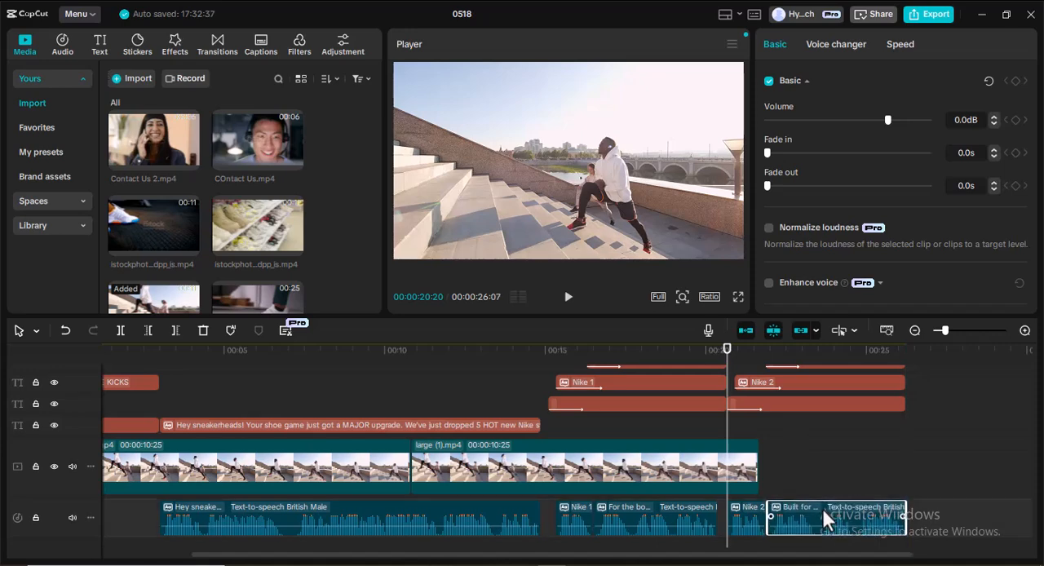
{"action": "scroll", "coordinate": [803, 461], "scroll_direction": "up", "scroll_amount": 1}
{"action": "scroll", "coordinate": [805, 461], "scroll_direction": "up", "scroll_amount": 2}
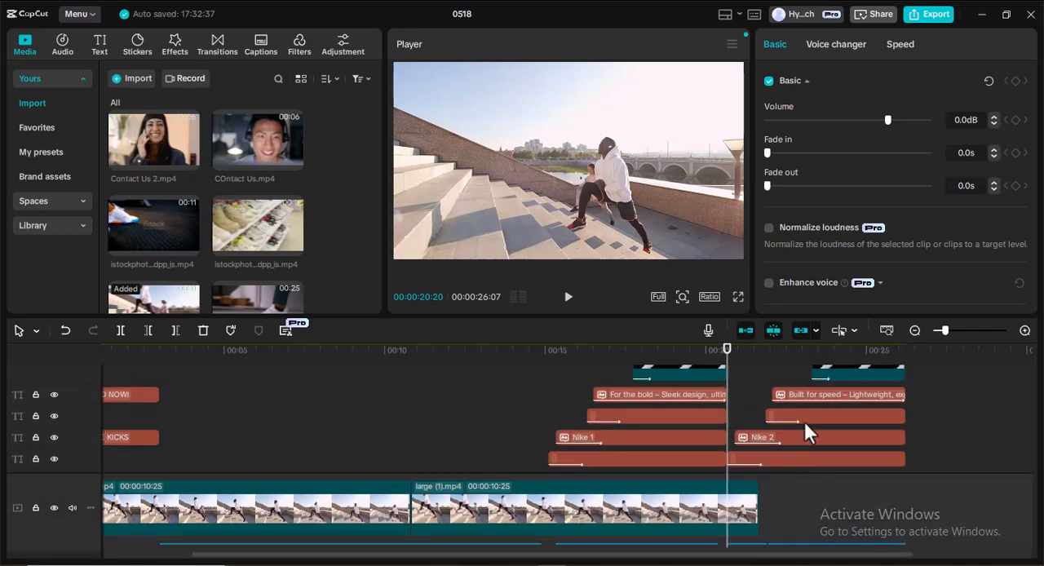
{"action": "left_click_drag", "start_coordinate": [724, 378], "coordinate": [762, 382]}
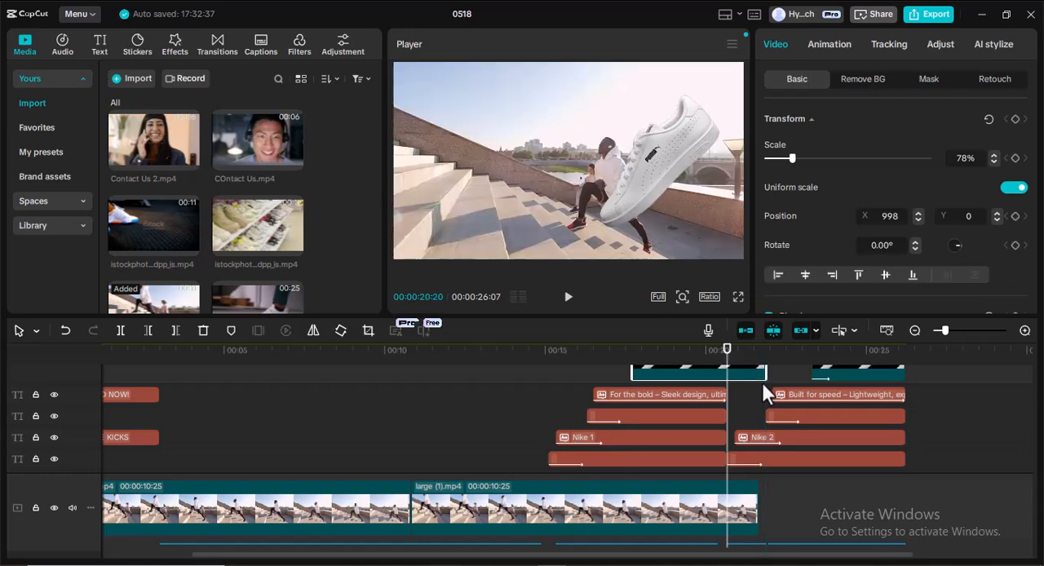
{"action": "key", "text": "ctrl+z"}
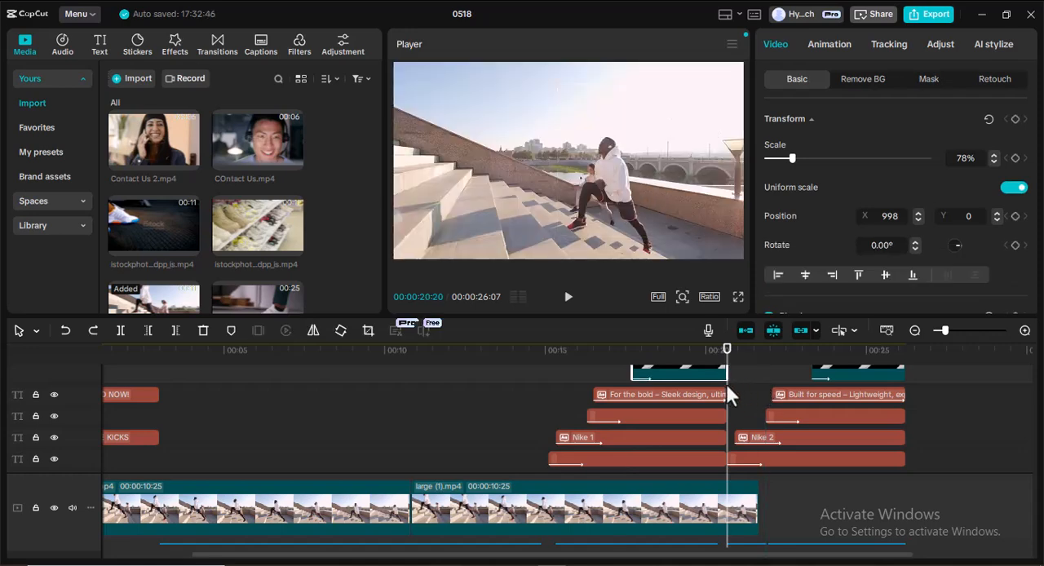
Move the playhead to 00:00:21:26 and delete the pasted shoe_5a.png clip from the Nike 2 sequence.
{"action": "left_click_drag", "start_coordinate": [727, 408], "coordinate": [769, 408]}
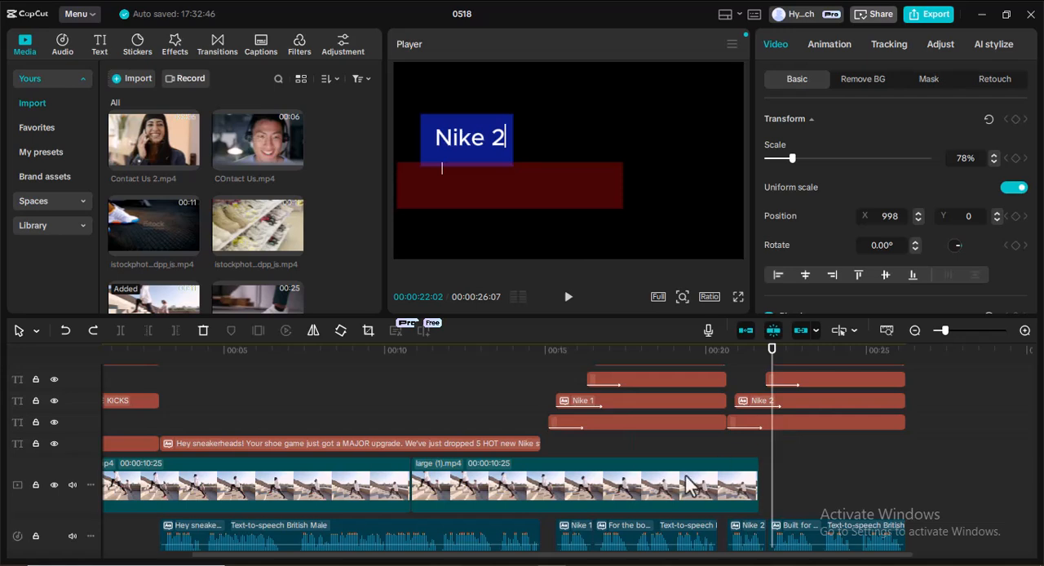
{"action": "left_click", "coordinate": [765, 461]}
{"action": "scroll", "coordinate": [807, 457], "scroll_direction": "up", "scroll_amount": 3}
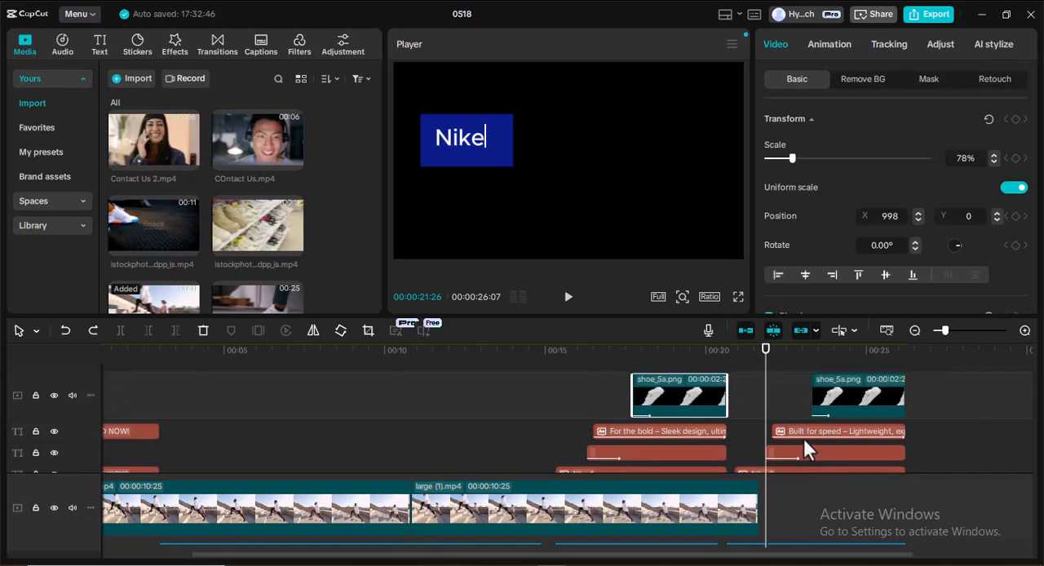
{"action": "left_click", "coordinate": [849, 409]}
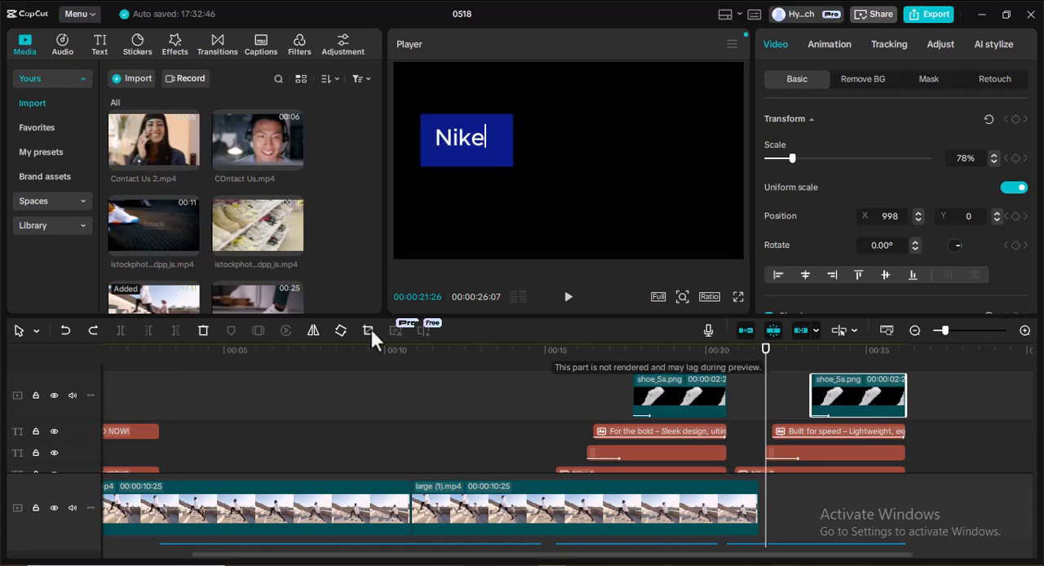
{"action": "left_click", "coordinate": [203, 330]}
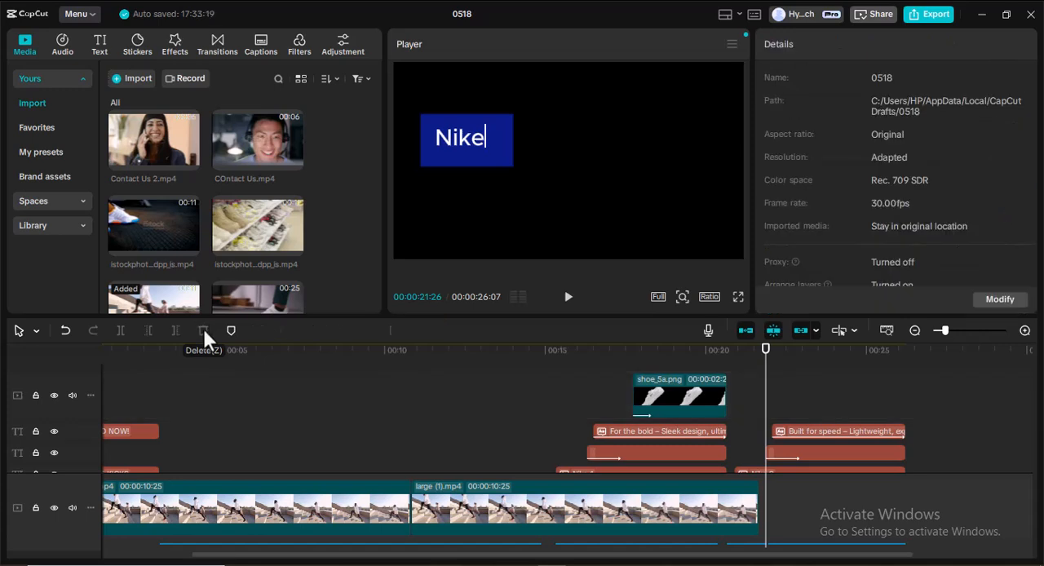
Add shoe_1a.png from the imported media to the end of the main video track.
{"action": "scroll", "coordinate": [224, 225], "scroll_direction": "down", "scroll_amount": 6}
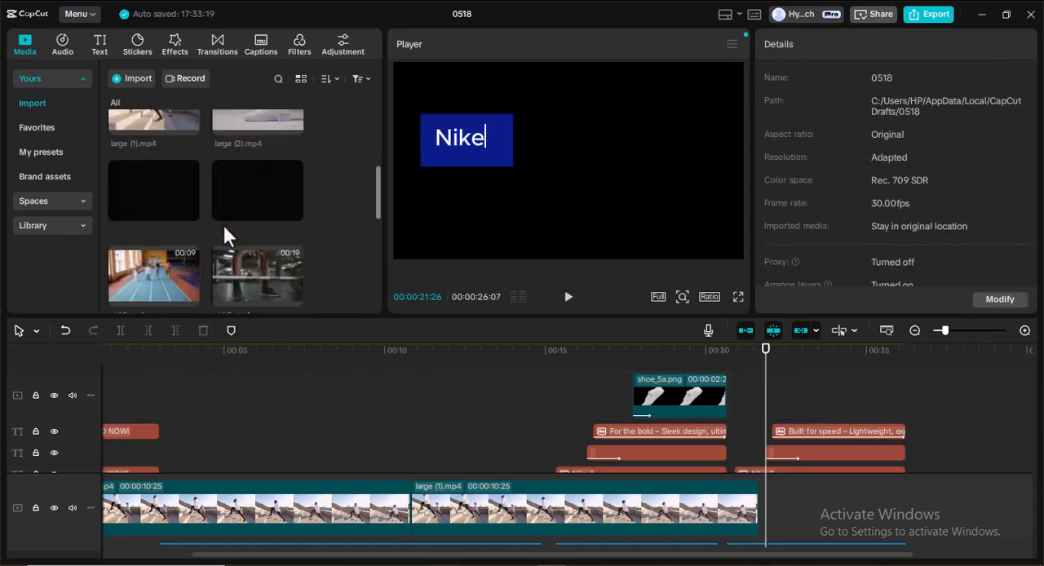
{"action": "scroll", "coordinate": [217, 210], "scroll_direction": "down", "scroll_amount": 2}
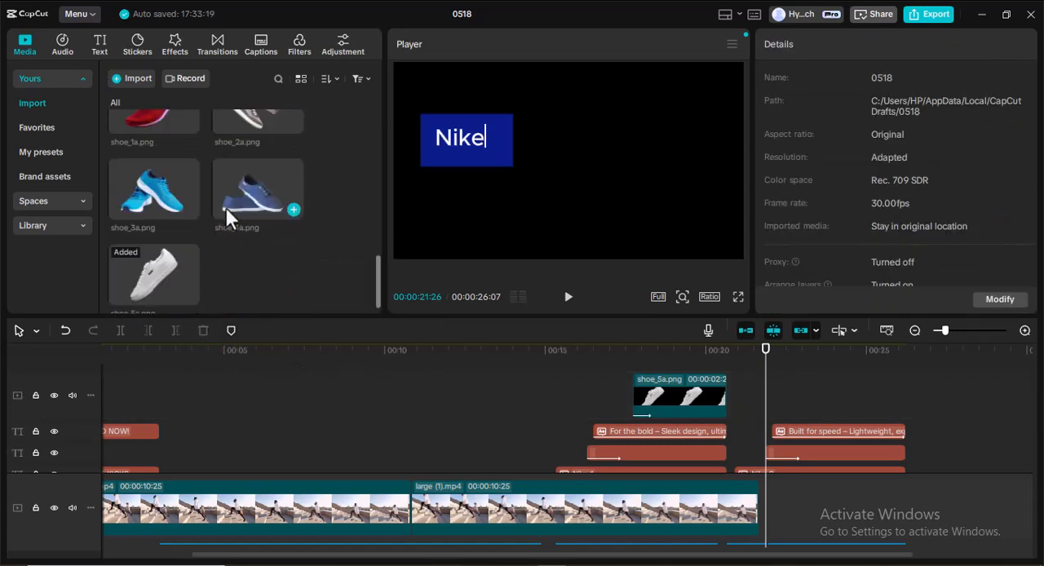
{"action": "scroll", "coordinate": [224, 206], "scroll_direction": "up", "scroll_amount": 1}
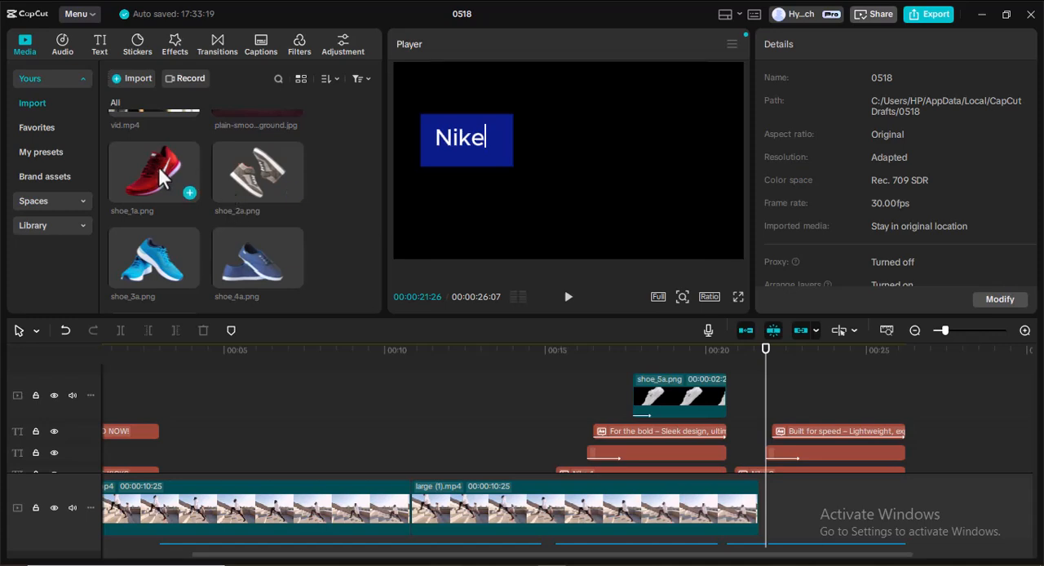
{"action": "left_click", "coordinate": [159, 166]}
{"action": "left_click", "coordinate": [189, 192]}
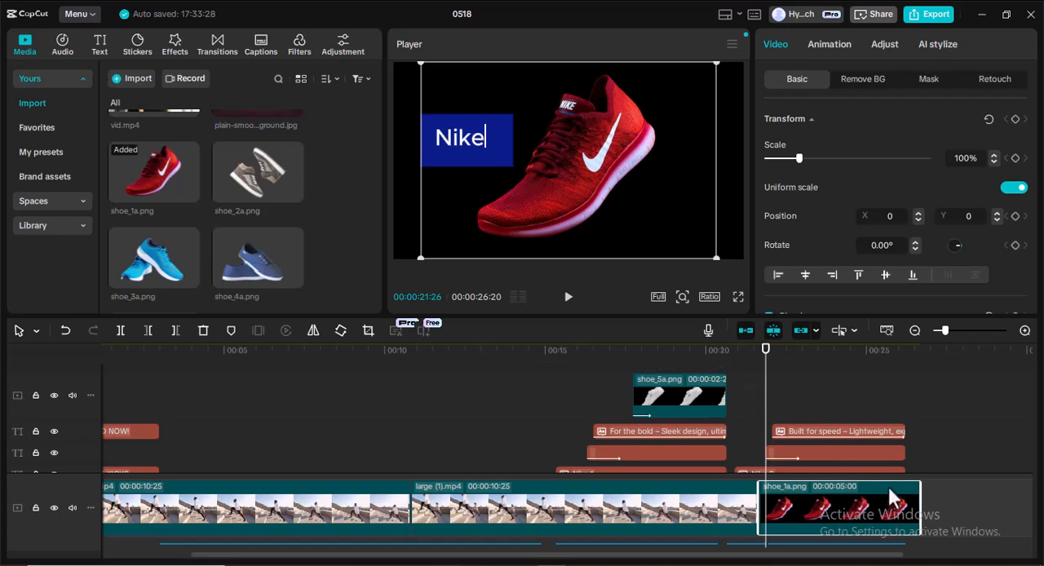
Try to move the shoe_1a.png clip up off the main track.
{"action": "mouse_move", "coordinate": [849, 502]}
{"action": "left_mouse_down"}
{"action": "mouse_move", "coordinate": [899, 440]}
{"action": "mouse_move", "coordinate": [857, 488]}
{"action": "left_mouse_up"}
{"action": "left_click", "coordinate": [950, 436]}
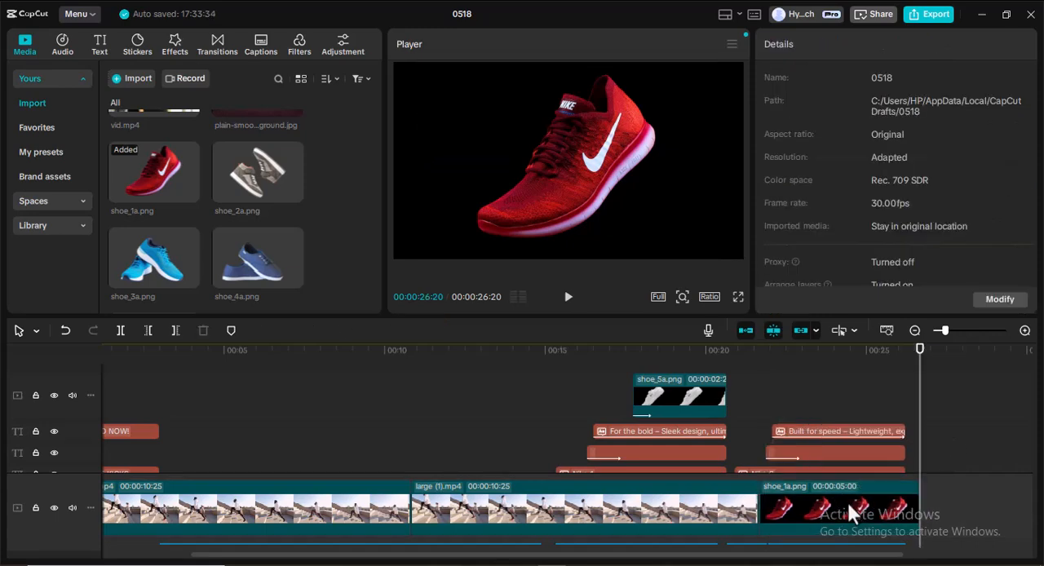
{"action": "mouse_move", "coordinate": [820, 503]}
{"action": "left_mouse_down"}
{"action": "mouse_move", "coordinate": [896, 510]}
{"action": "mouse_move", "coordinate": [861, 497]}
{"action": "mouse_move", "coordinate": [818, 499]}
{"action": "mouse_move", "coordinate": [824, 506]}
{"action": "left_mouse_up"}
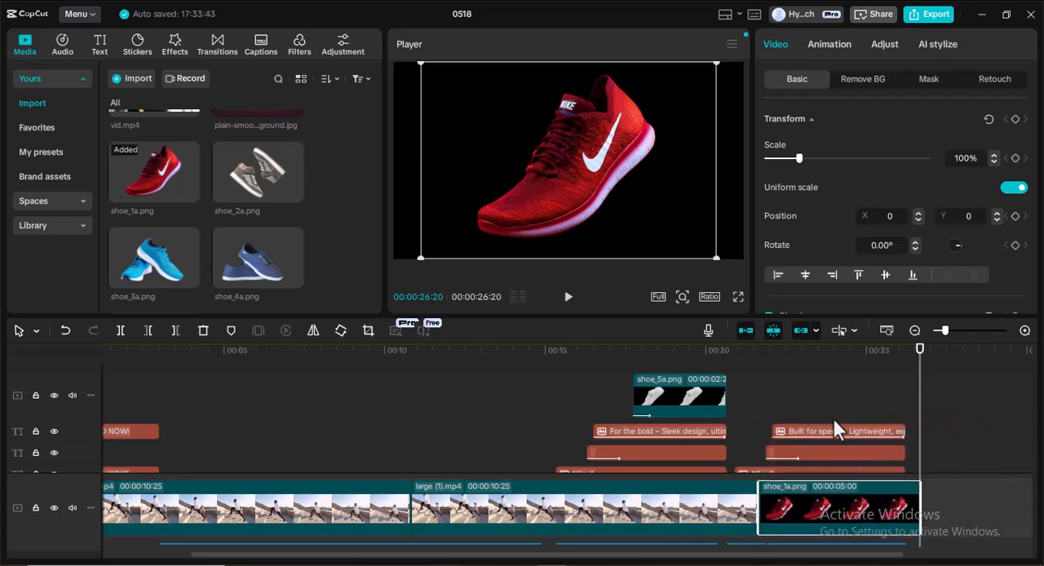
{"action": "scroll", "coordinate": [820, 461], "scroll_direction": "down", "scroll_amount": 3}
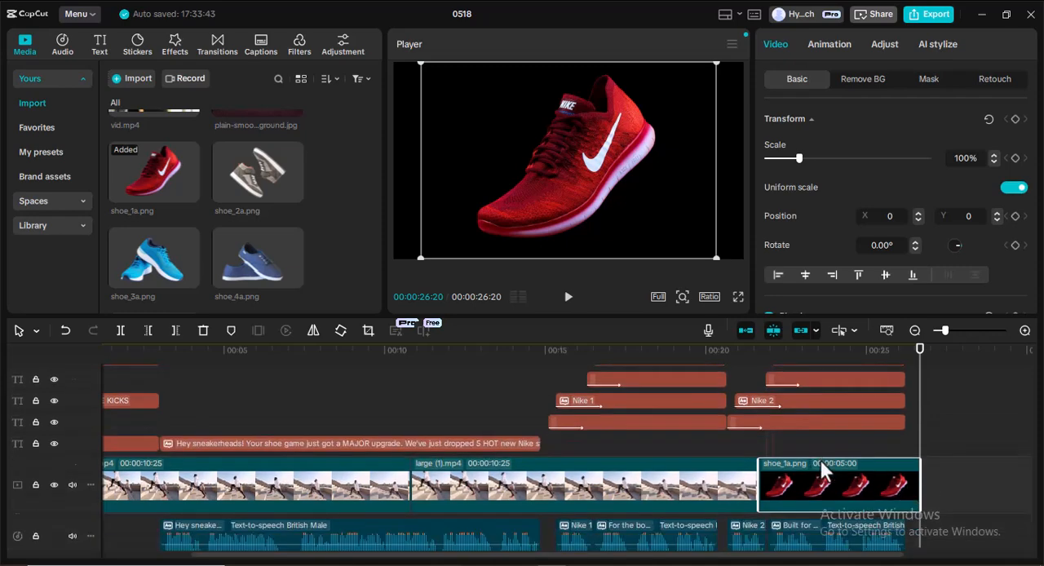
Turn off the main track magnet and auto snapping, and shift the shoe_1a.png clip along the main track to about 00:00:24:18.
{"action": "left_click", "coordinate": [744, 330]}
{"action": "mouse_move", "coordinate": [803, 451]}
{"action": "left_mouse_down"}
{"action": "mouse_move", "coordinate": [855, 449]}
{"action": "mouse_move", "coordinate": [805, 450]}
{"action": "left_mouse_up"}
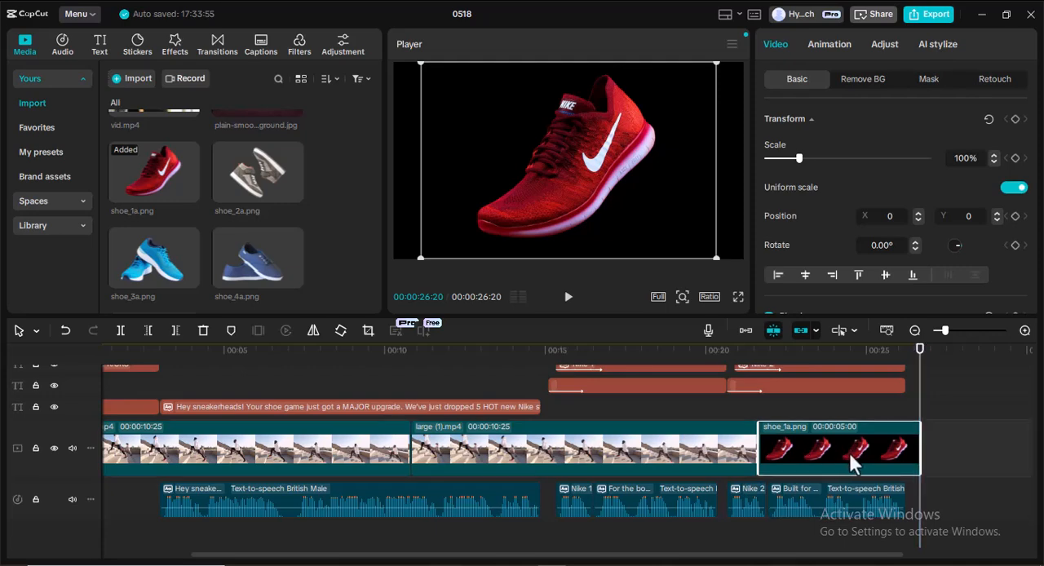
{"action": "left_click", "coordinate": [788, 406]}
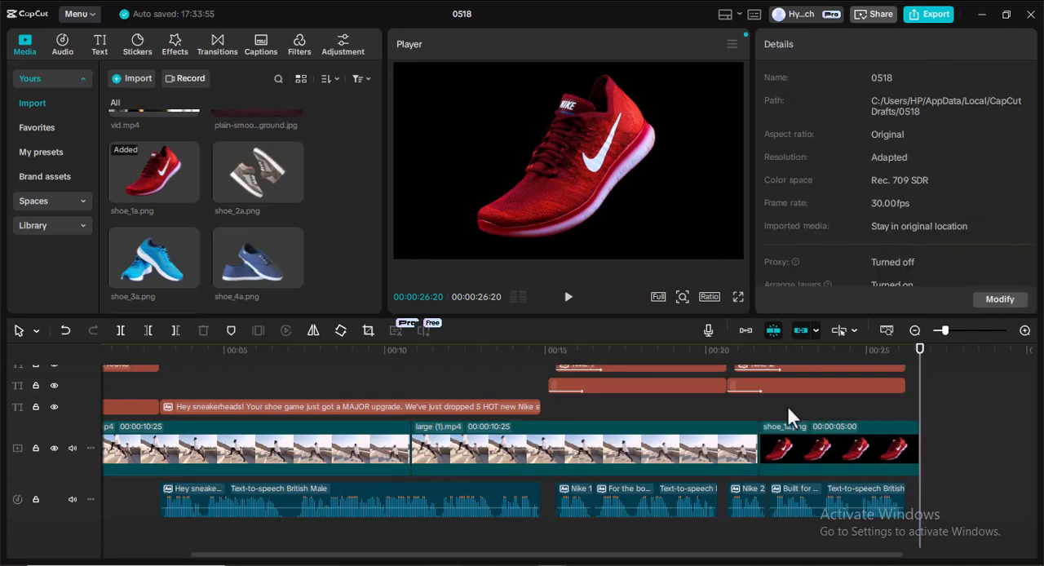
{"action": "left_click", "coordinate": [773, 331]}
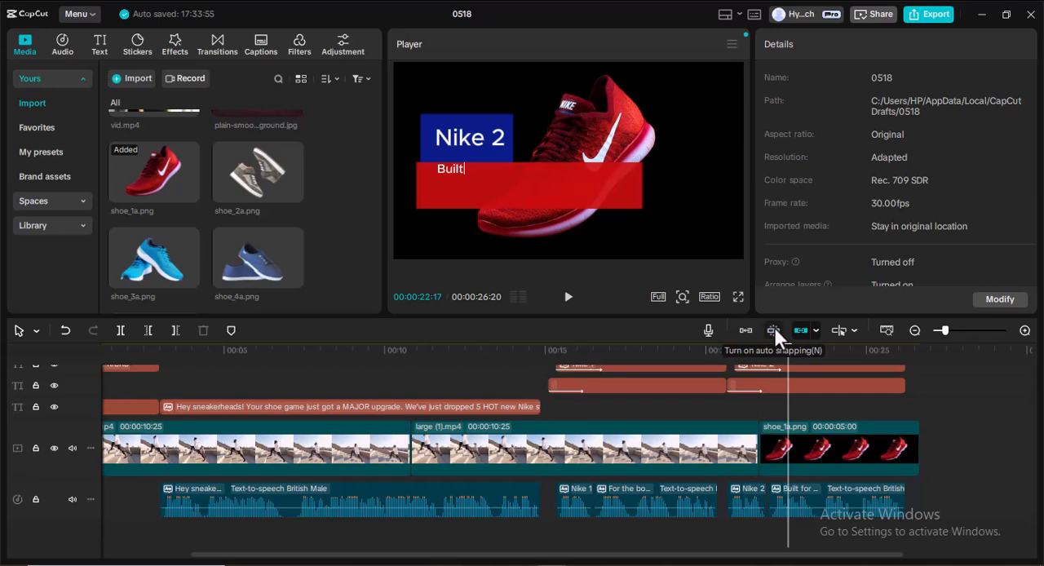
{"action": "left_click_drag", "start_coordinate": [889, 450], "coordinate": [930, 444]}
{"action": "left_click", "coordinate": [930, 490]}
{"action": "left_click_drag", "start_coordinate": [916, 501], "coordinate": [848, 487]}
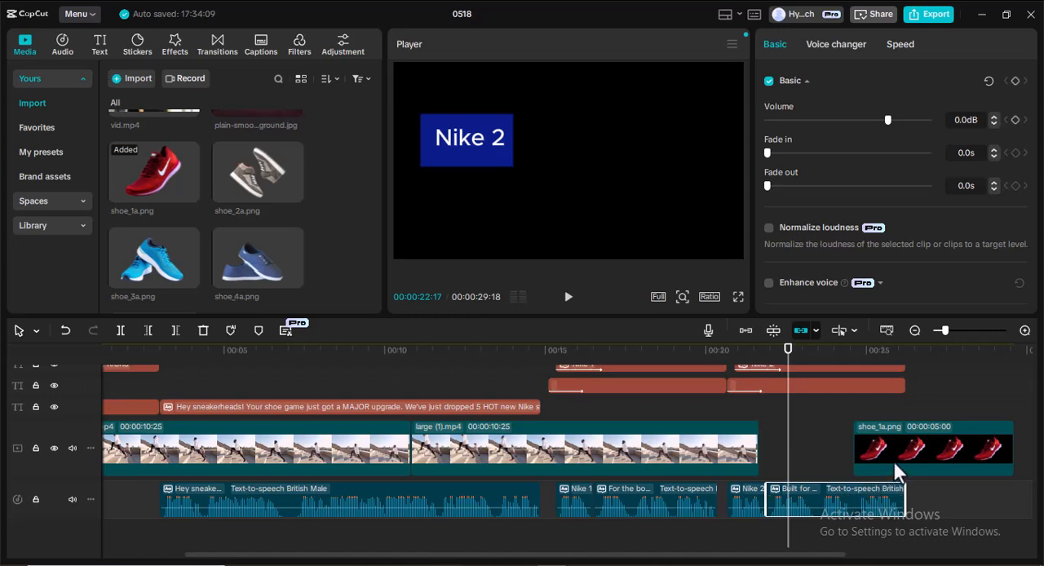
Try to lift the shoe_1a.png clip off the main track onto the shoe image track above the text clips.
{"action": "scroll", "coordinate": [892, 458], "scroll_direction": "up", "scroll_amount": 1}
{"action": "scroll", "coordinate": [942, 455], "scroll_direction": "up", "scroll_amount": 3}
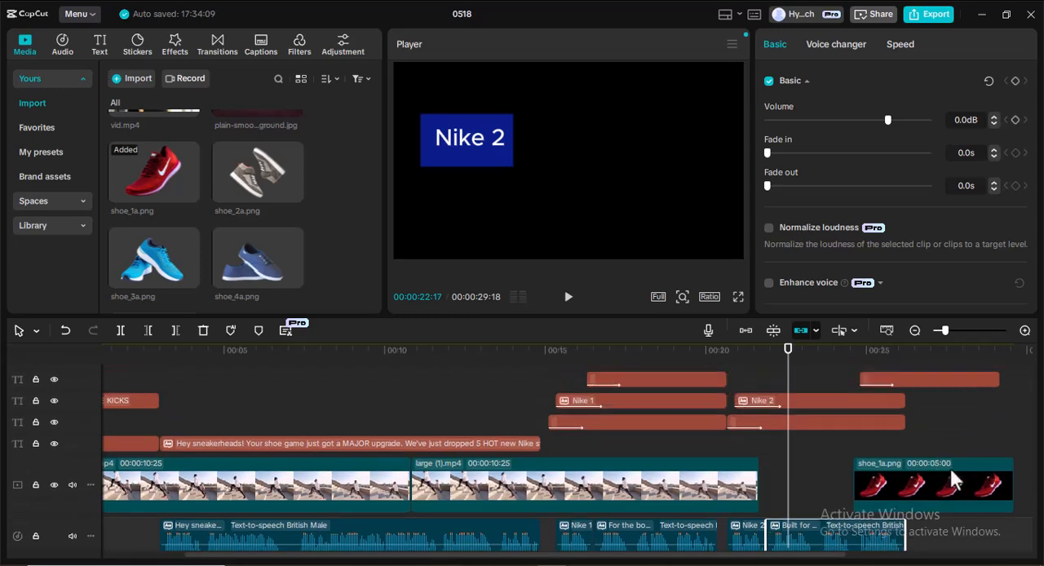
{"action": "left_click_drag", "start_coordinate": [954, 486], "coordinate": [938, 445]}
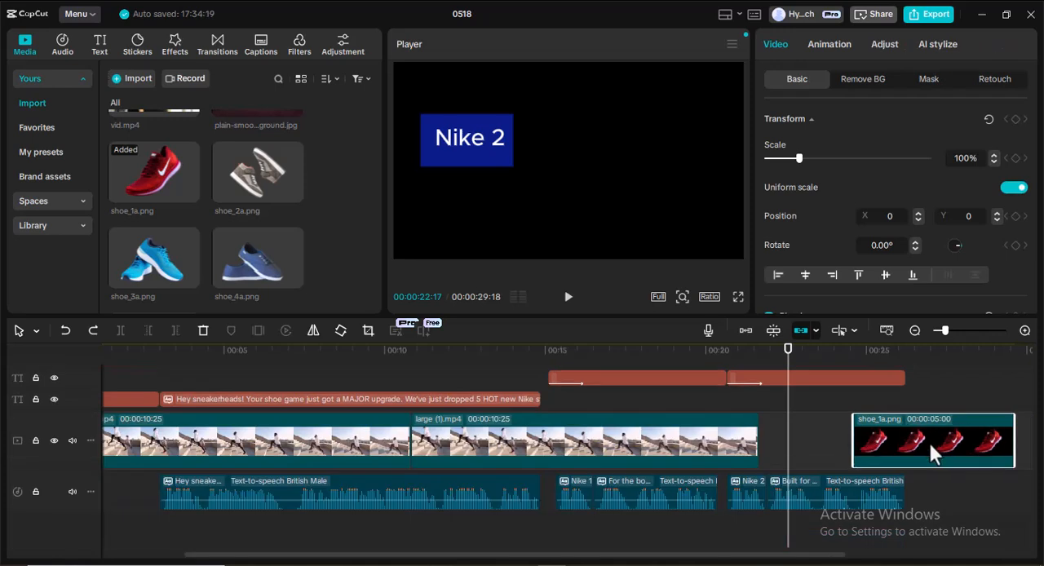
{"action": "scroll", "coordinate": [936, 445], "scroll_direction": "up", "scroll_amount": 3}
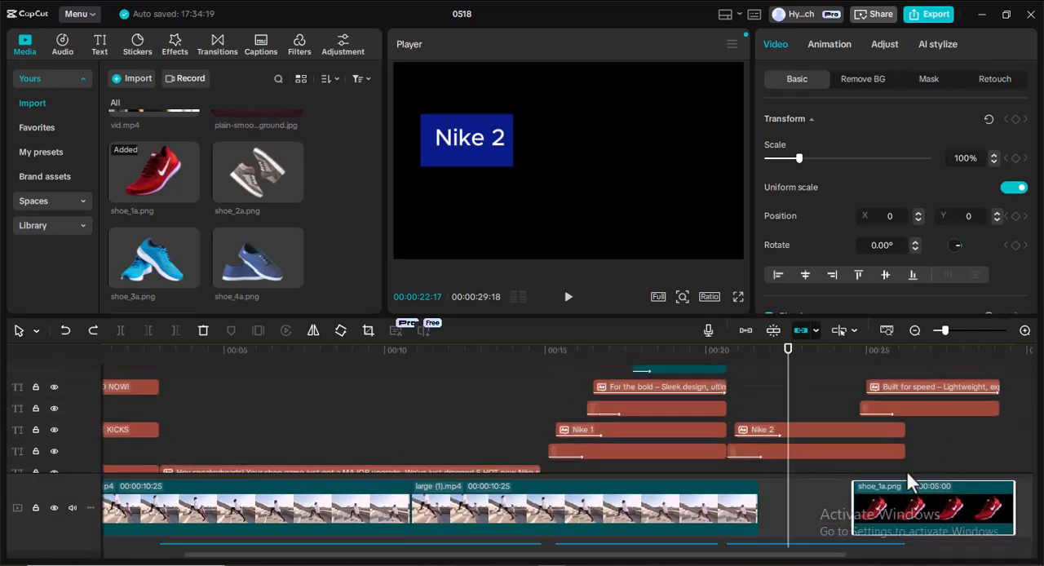
{"action": "mouse_move", "coordinate": [915, 506]}
{"action": "left_mouse_down"}
{"action": "mouse_move", "coordinate": [971, 507]}
{"action": "mouse_move", "coordinate": [915, 507]}
{"action": "left_mouse_up"}
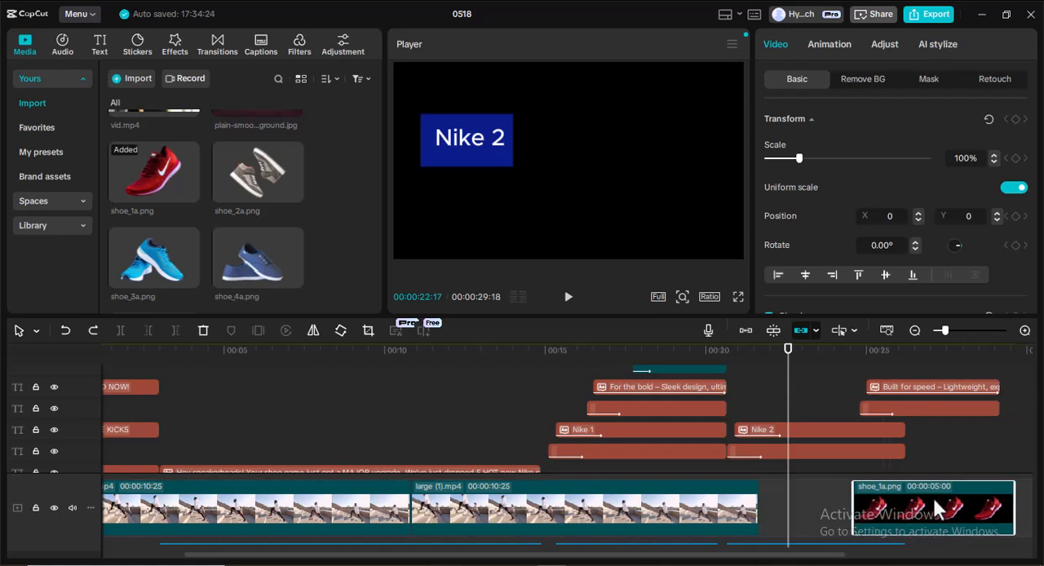
Turn off linkage and try to move the shoe_1a.png clip off the main track, shifting it to about 00:00:25:29.
{"action": "left_click", "coordinate": [797, 331]}
{"action": "left_click_drag", "start_coordinate": [900, 504], "coordinate": [992, 504]}
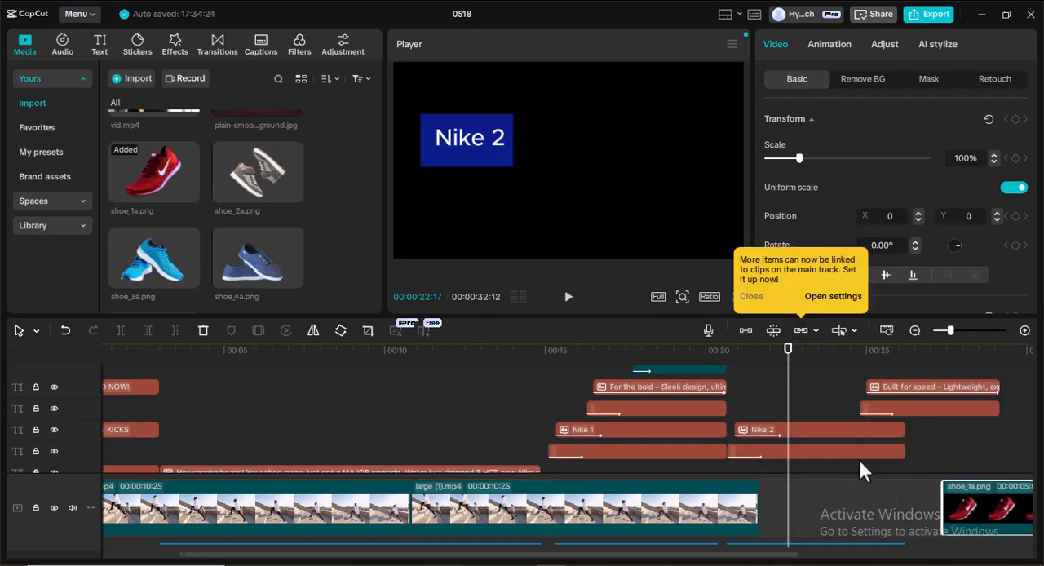
{"action": "scroll", "coordinate": [863, 474], "scroll_direction": "down", "scroll_amount": 3}
{"action": "scroll", "coordinate": [863, 474], "scroll_direction": "up", "scroll_amount": 4}
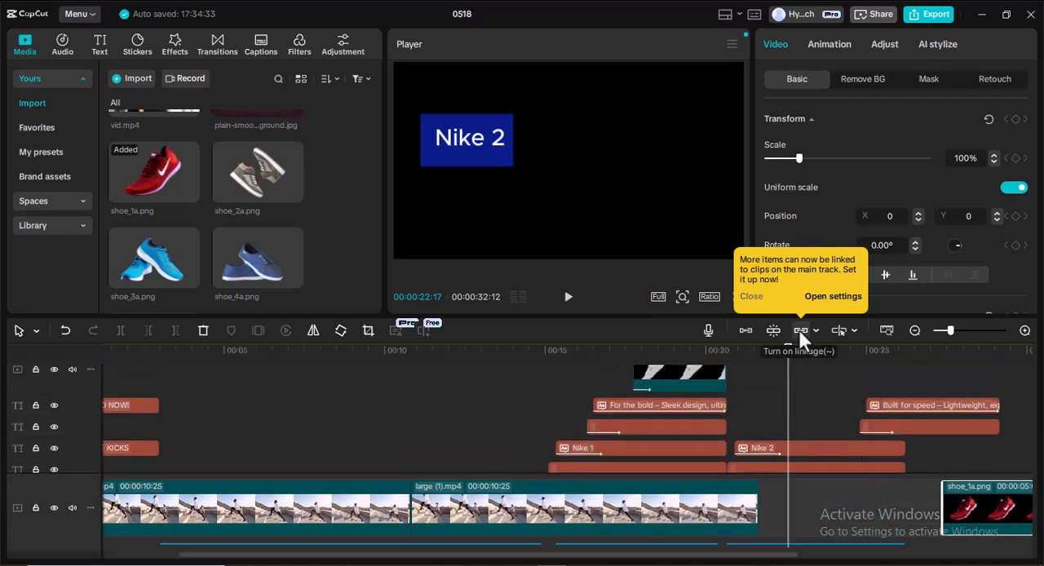
{"action": "scroll", "coordinate": [854, 456], "scroll_direction": "up", "scroll_amount": 1}
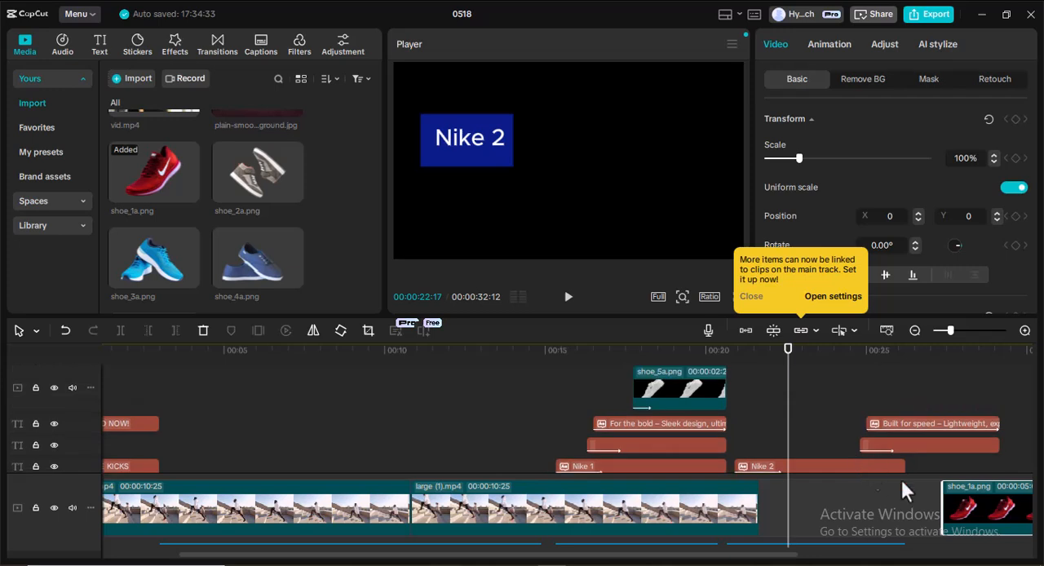
{"action": "left_click_drag", "start_coordinate": [975, 501], "coordinate": [929, 491]}
{"action": "scroll", "coordinate": [850, 418], "scroll_direction": "down", "scroll_amount": 5}
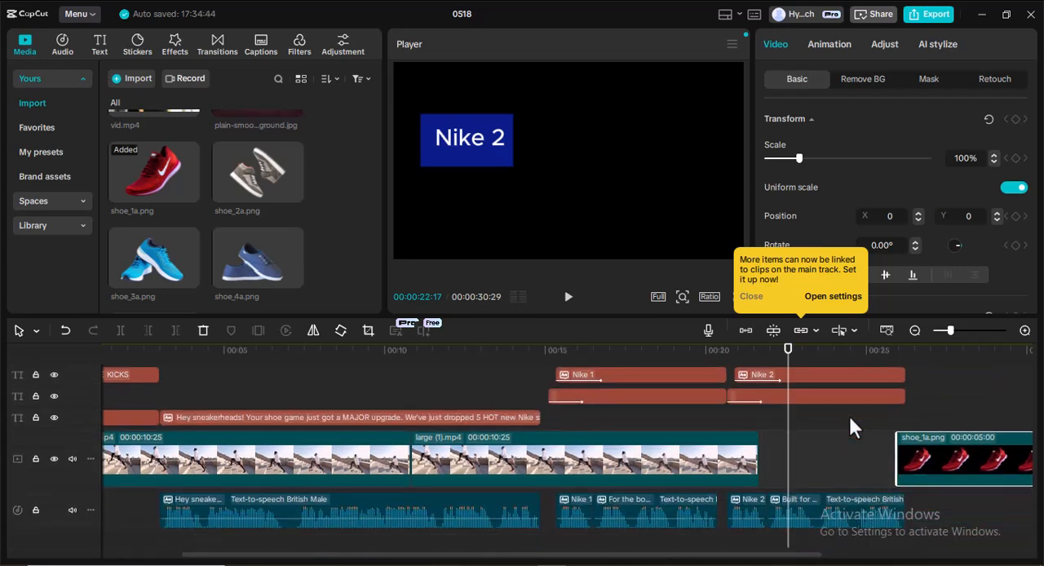
Undo the shoe_1a.png moves until the clip sits directly after the running video on the main track.
{"action": "key", "text": "ctrl+z"}
{"action": "key", "text": "ctrl+z"}
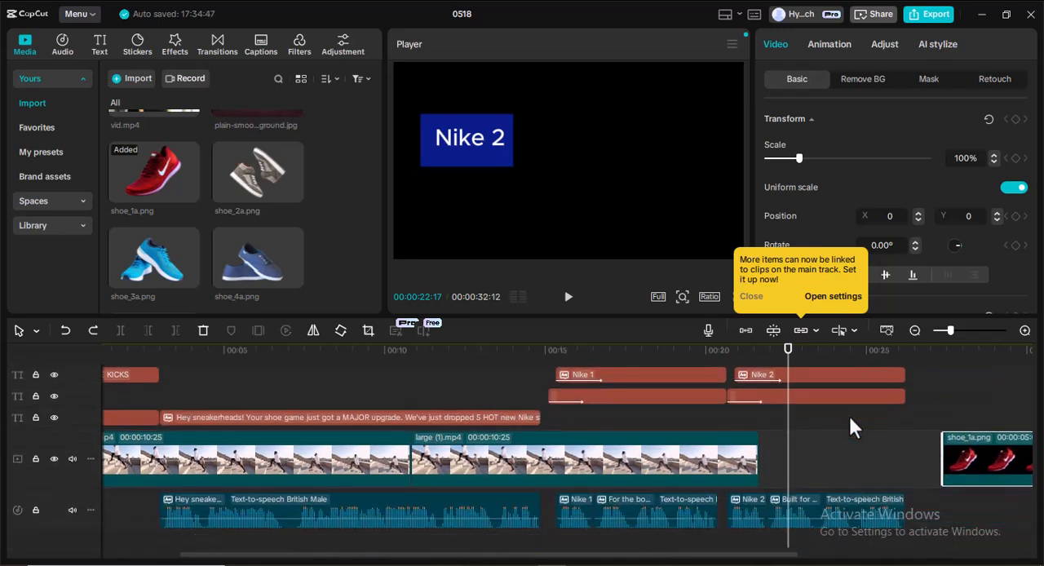
{"action": "key", "text": "ctrl+z"}
{"action": "key", "text": "ctrl+z"}
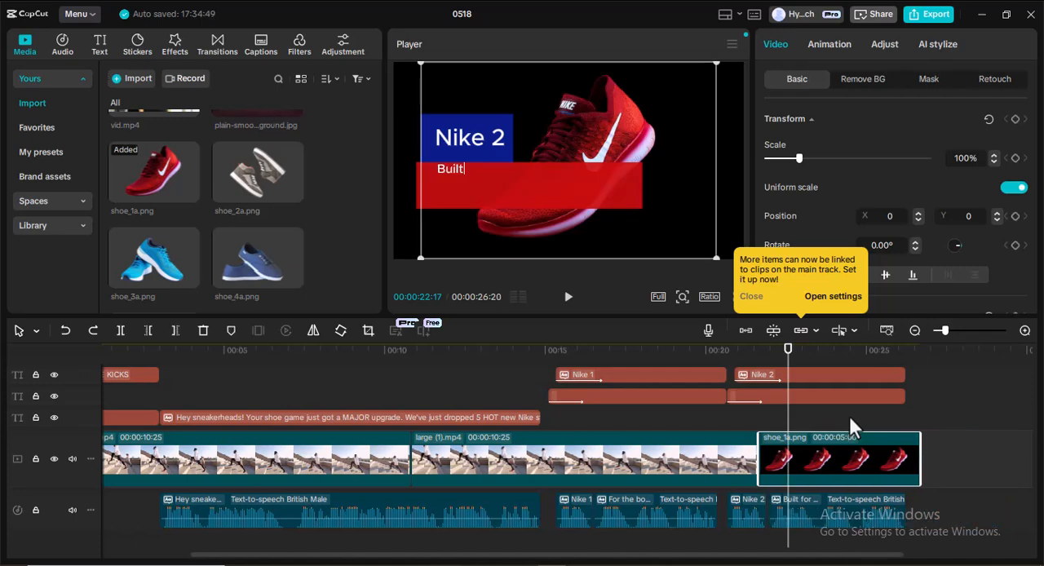
{"action": "key", "text": "ctrl+z"}
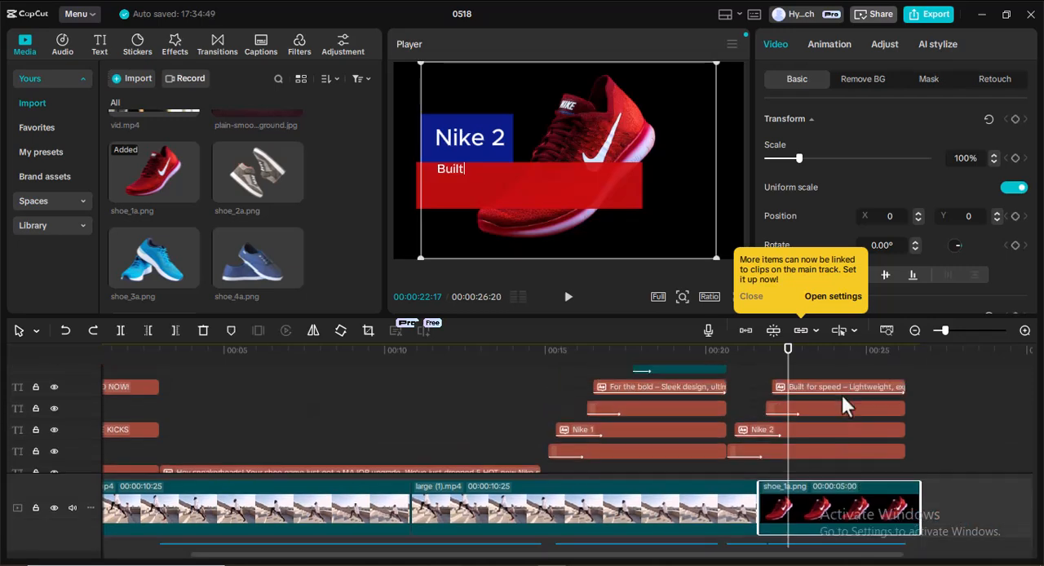
Move the shoe_1a.png clip up to the shoe_5a.png track and start it at about 00:00:23:08.
{"action": "left_click_drag", "start_coordinate": [837, 497], "coordinate": [880, 418]}
{"action": "scroll", "coordinate": [891, 416], "scroll_direction": "down", "scroll_amount": 3}
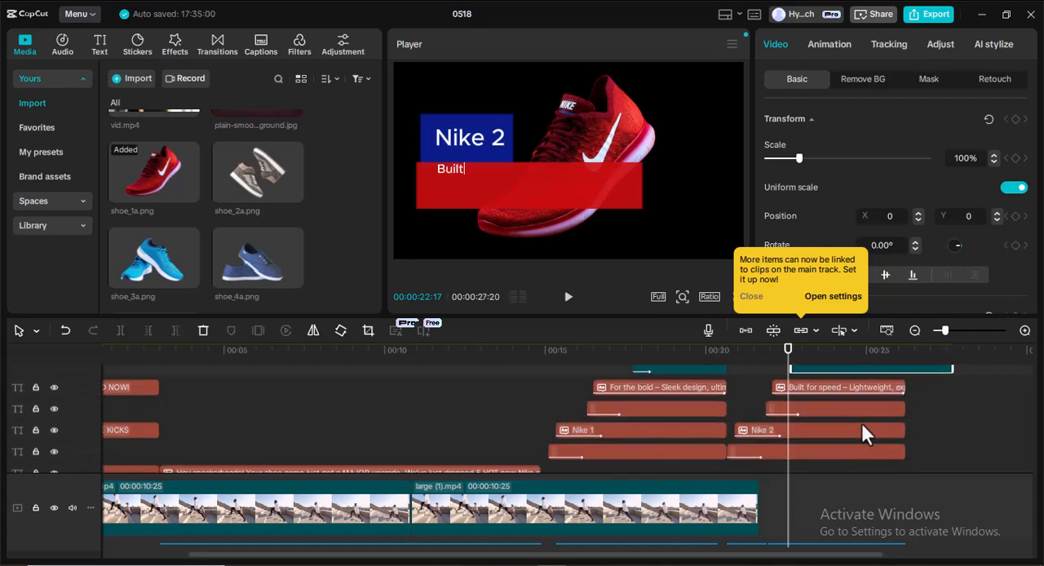
{"action": "scroll", "coordinate": [862, 424], "scroll_direction": "up", "scroll_amount": 1}
{"action": "left_click_drag", "start_coordinate": [841, 390], "coordinate": [858, 391]}
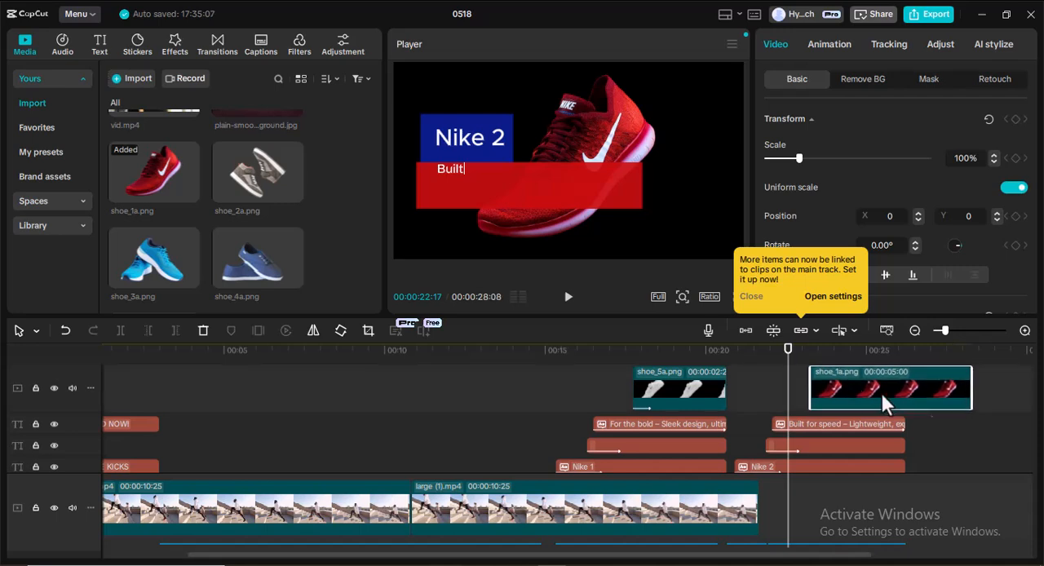
Trim the end of the shoe_1a.png clip to about 00:00:26:07, in line with the Nike 2 text clips.
{"action": "left_click_drag", "start_coordinate": [956, 389], "coordinate": [902, 397]}
{"action": "scroll", "coordinate": [907, 418], "scroll_direction": "down", "scroll_amount": 2}
{"action": "scroll", "coordinate": [907, 421], "scroll_direction": "down", "scroll_amount": 1}
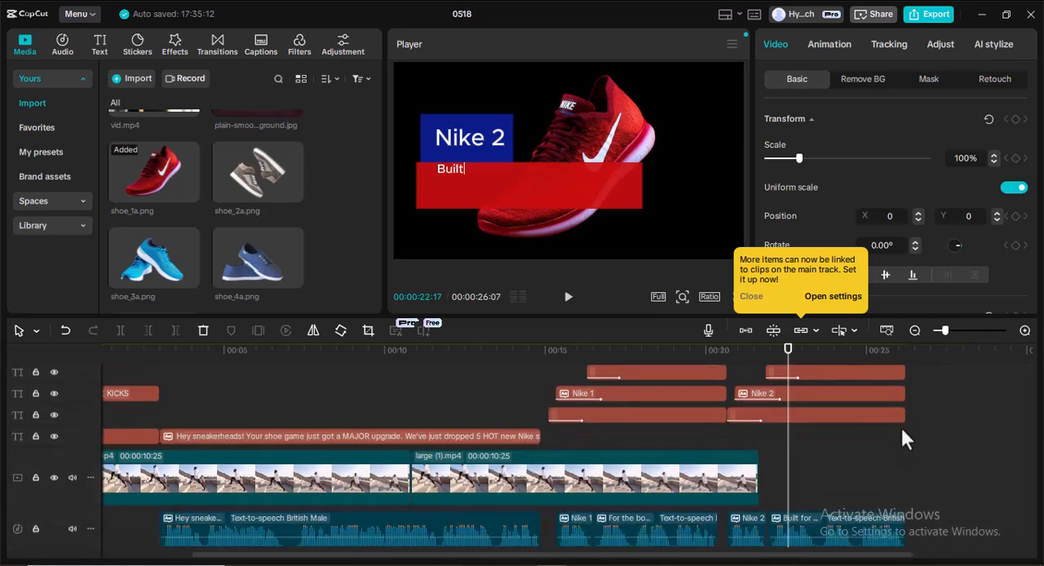
{"action": "scroll", "coordinate": [902, 432], "scroll_direction": "down", "scroll_amount": 1}
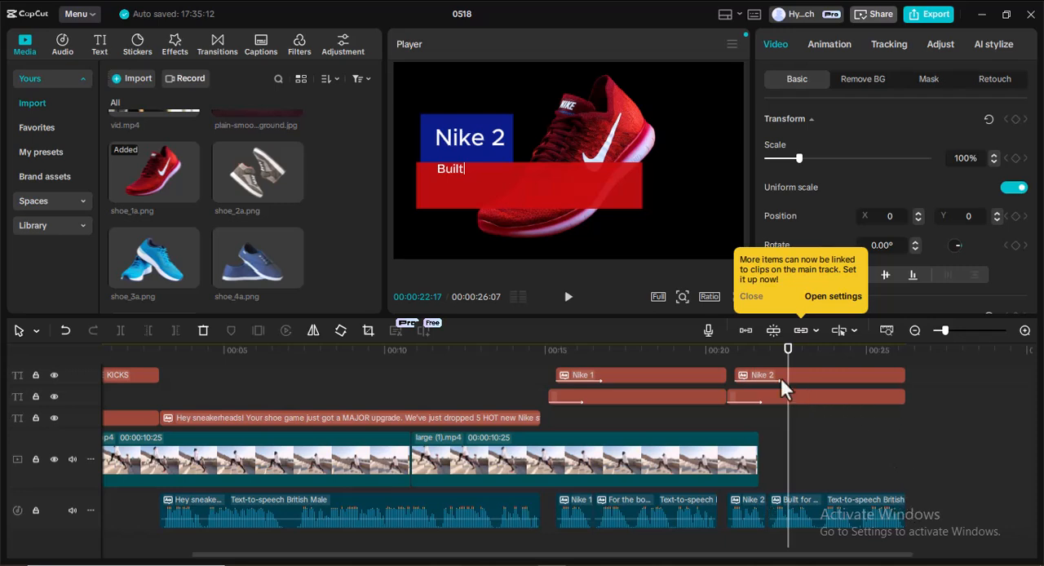
Place the playhead at 00:00:26:06 and compare where the Built for speed narration, text clips and shoe_1a.png end.
{"action": "left_click_drag", "start_coordinate": [788, 359], "coordinate": [906, 372]}
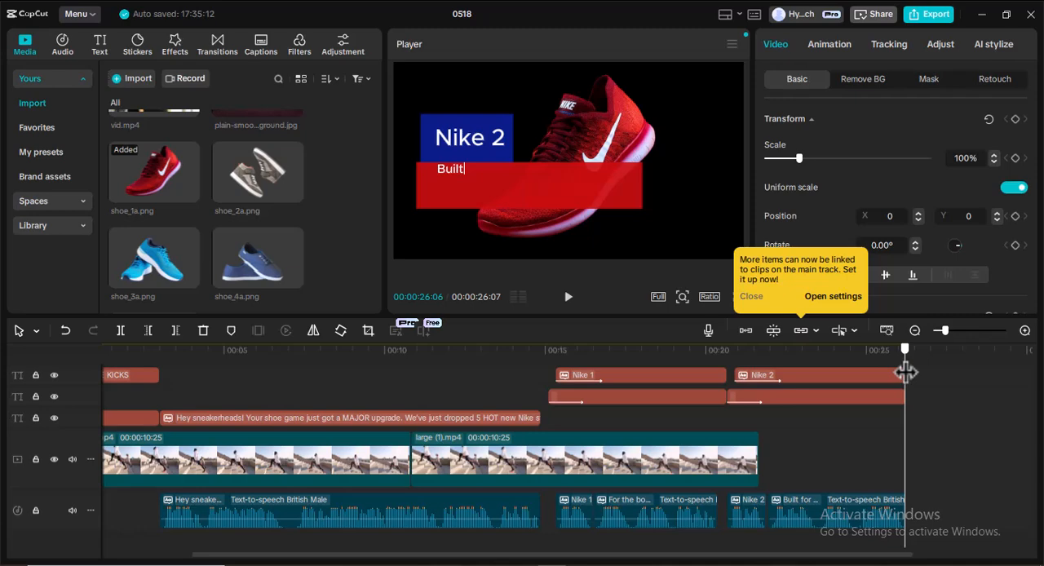
{"action": "left_click", "coordinate": [856, 503]}
{"action": "left_click_drag", "start_coordinate": [852, 502], "coordinate": [829, 490]}
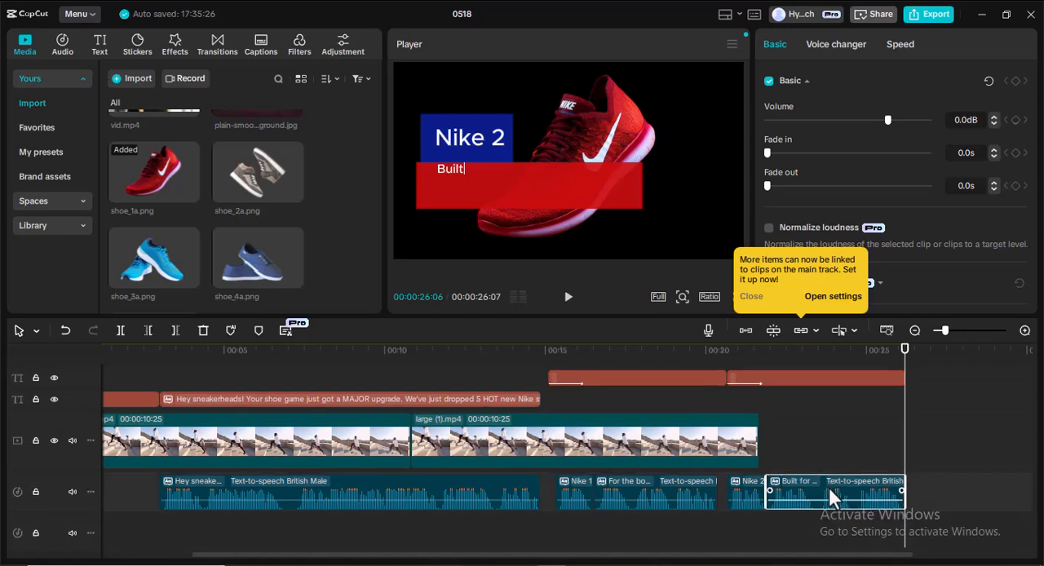
{"action": "left_click_drag", "start_coordinate": [805, 561], "coordinate": [922, 560]}
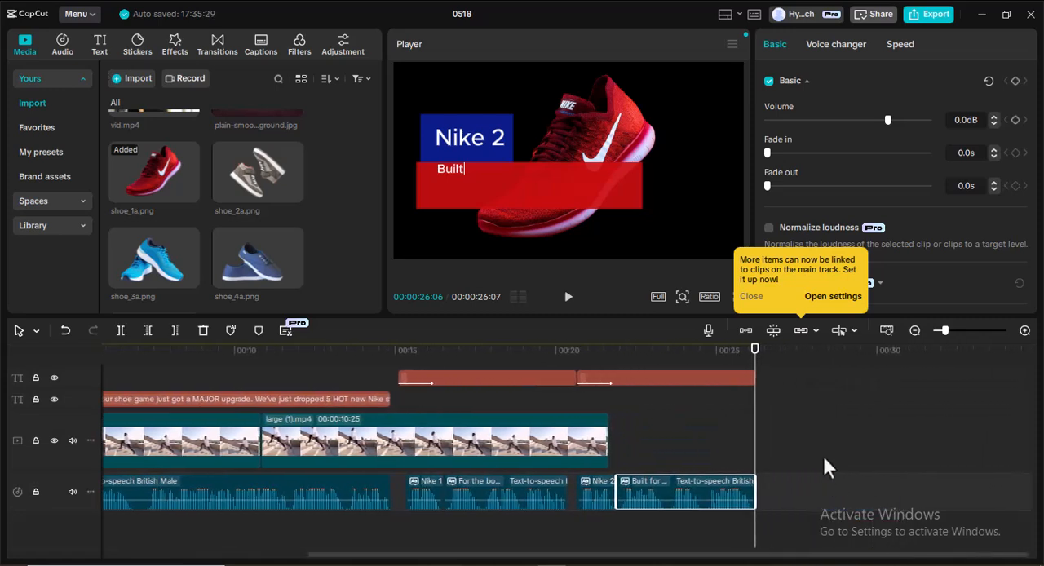
{"action": "scroll", "coordinate": [823, 454], "scroll_direction": "up", "scroll_amount": 4}
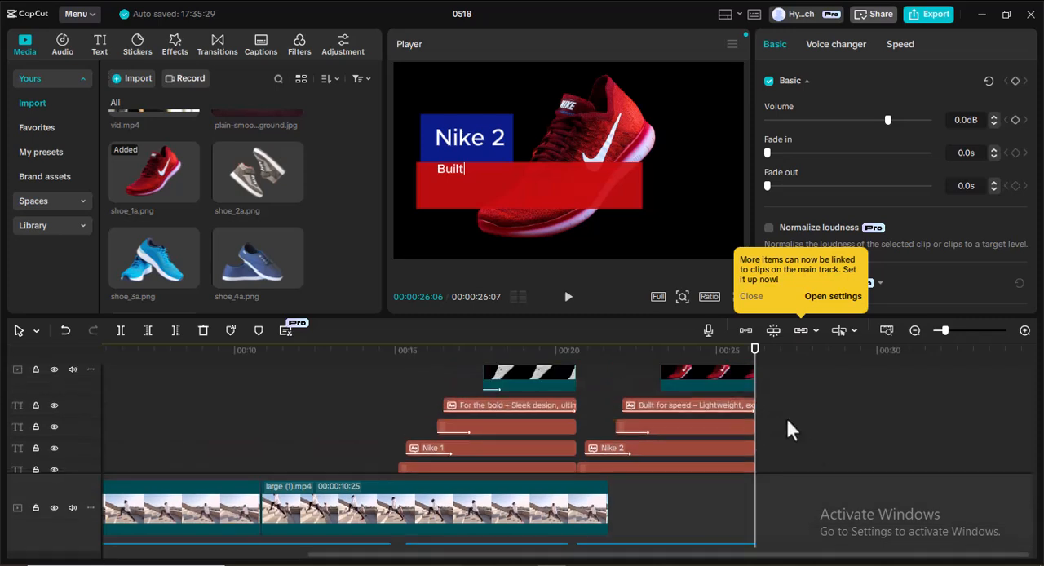
{"action": "scroll", "coordinate": [739, 412], "scroll_direction": "up", "scroll_amount": 1}
{"action": "scroll", "coordinate": [579, 398], "scroll_direction": "down", "scroll_amount": 2}
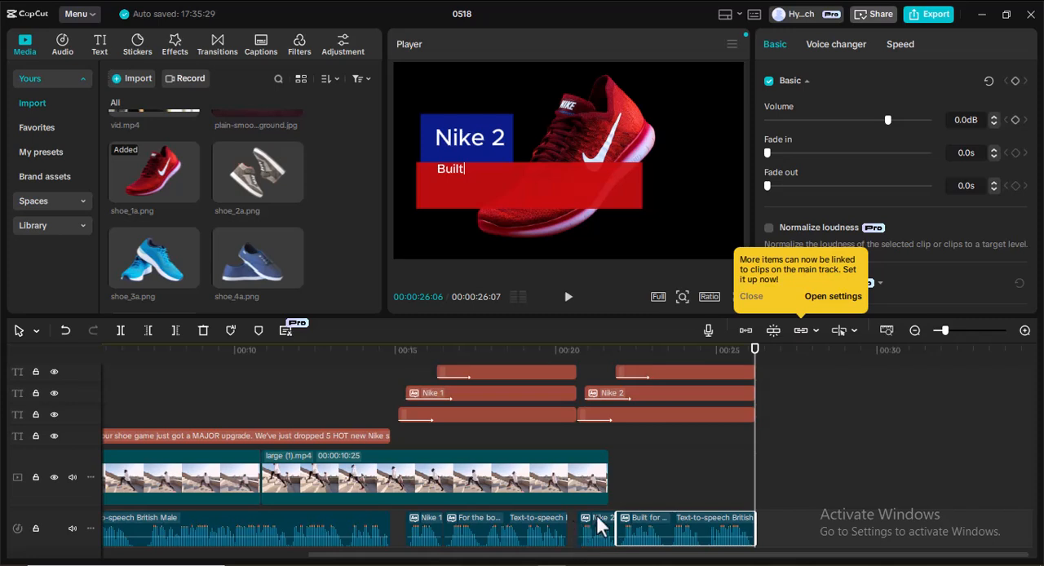
{"action": "scroll", "coordinate": [738, 450], "scroll_direction": "up", "scroll_amount": 3}
{"action": "scroll", "coordinate": [742, 394], "scroll_direction": "up", "scroll_amount": 1}
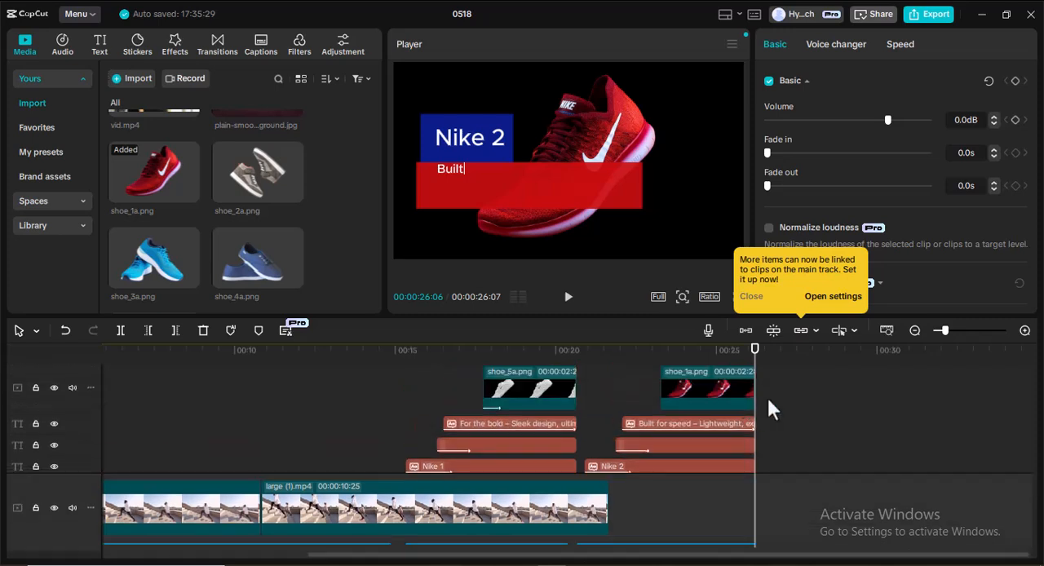
Extend the ends of the shoe_1a.png clip and the Built for speed text to about 00:00:26:14.
{"action": "left_click_drag", "start_coordinate": [757, 403], "coordinate": [763, 404]}
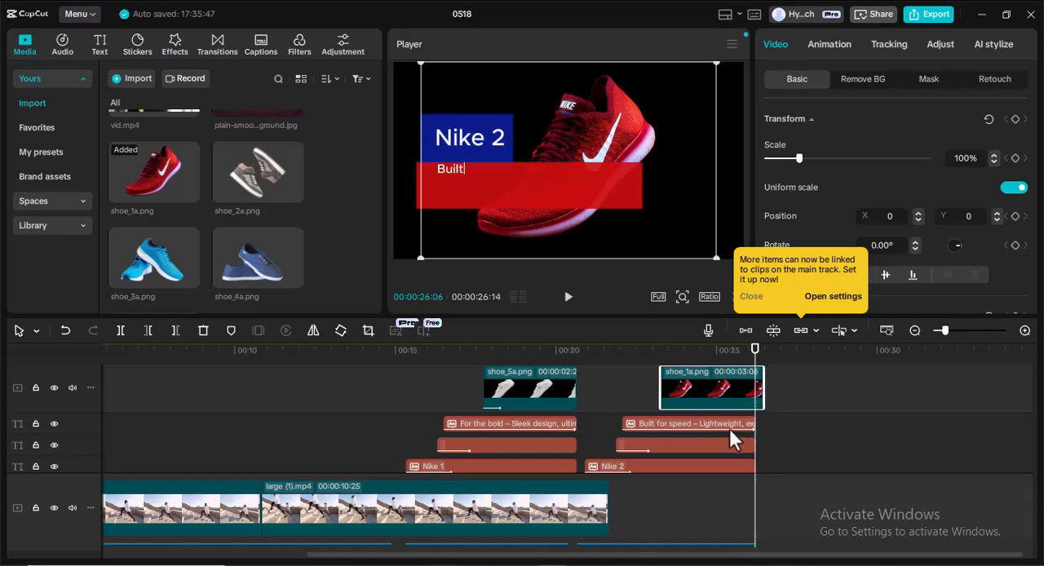
{"action": "left_click", "coordinate": [731, 424]}
{"action": "left_click_drag", "start_coordinate": [755, 424], "coordinate": [760, 423]}
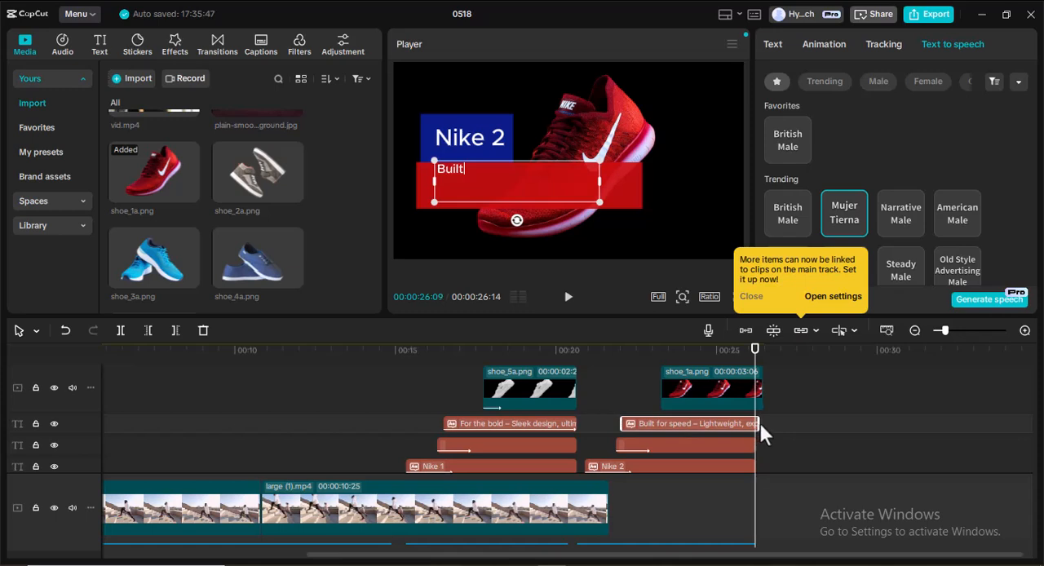
Extend the red background bar and the Nike 2 title to about 00:00:26:14 to match the shoe clip.
{"action": "left_click", "coordinate": [743, 443]}
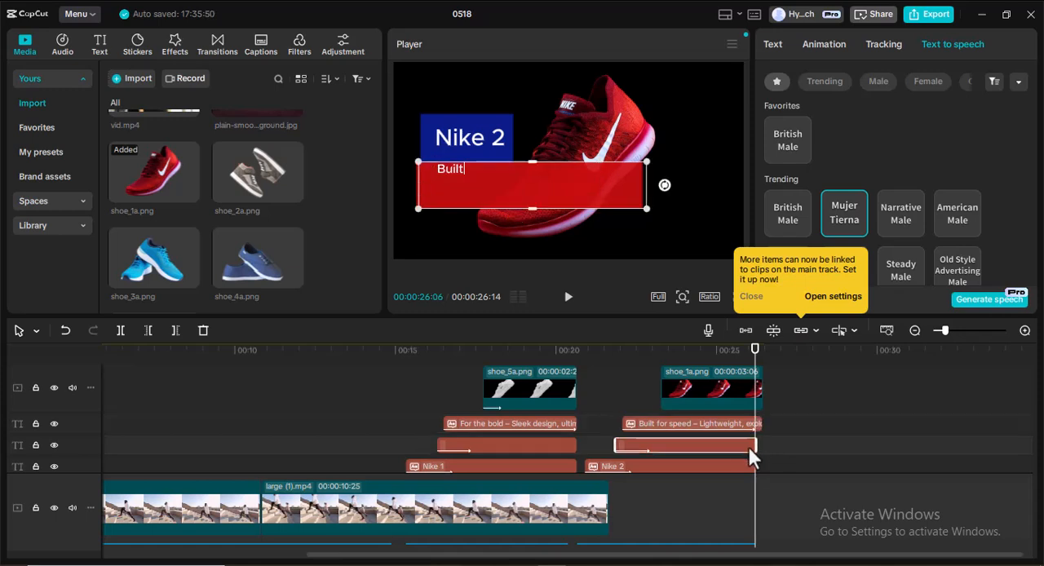
{"action": "left_click_drag", "start_coordinate": [756, 445], "coordinate": [760, 443]}
{"action": "scroll", "coordinate": [738, 444], "scroll_direction": "down", "scroll_amount": 1}
{"action": "left_click", "coordinate": [749, 448]}
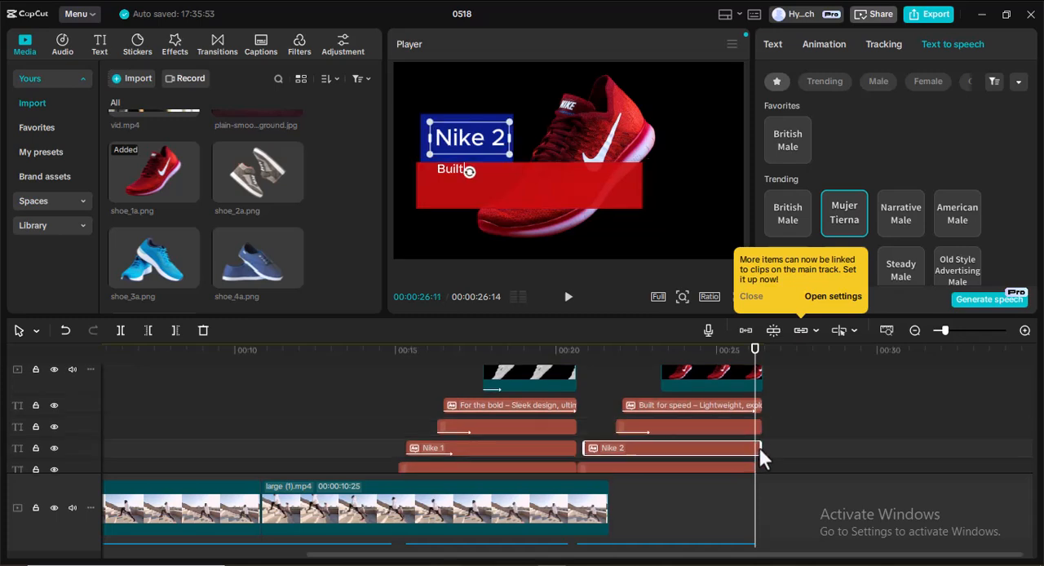
{"action": "left_click_drag", "start_coordinate": [761, 446], "coordinate": [763, 446]}
Set the playhead to 00:00:26:14 and fine-tune the ends of the red background bar and Nike 2 title to it.
{"action": "left_click_drag", "start_coordinate": [753, 357], "coordinate": [763, 357]}
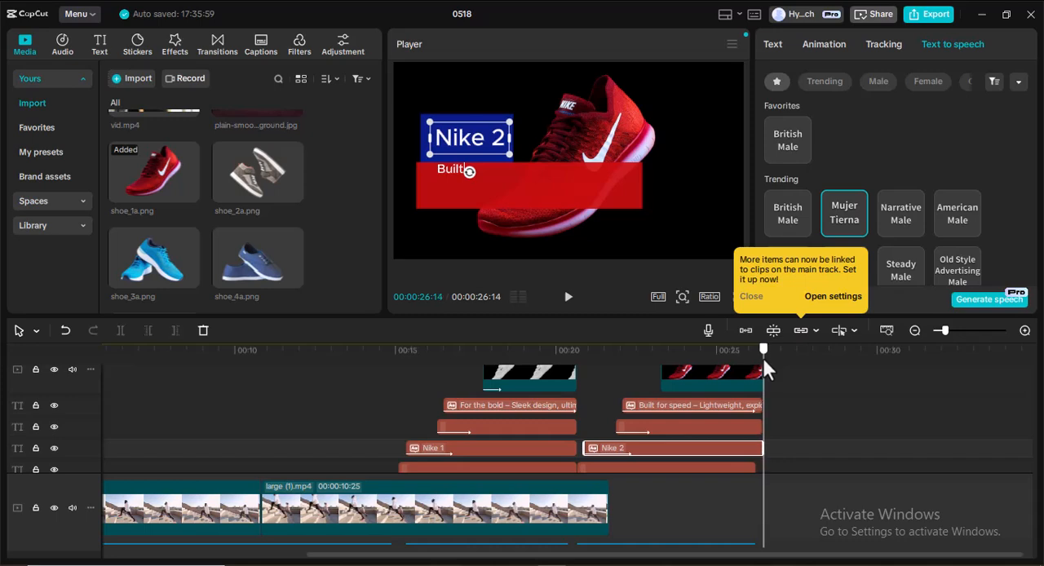
{"action": "left_click", "coordinate": [743, 427]}
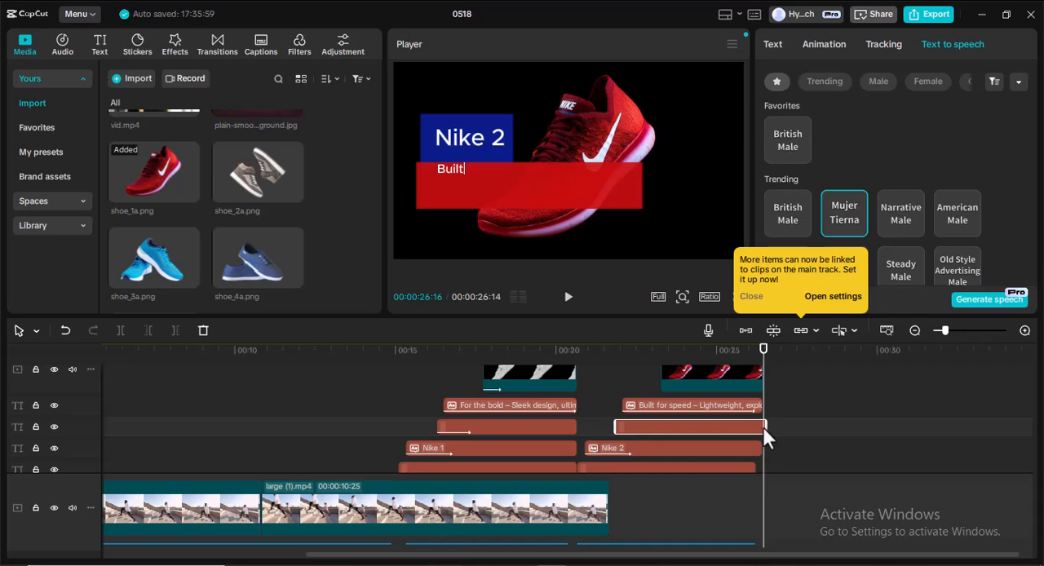
{"action": "left_click", "coordinate": [762, 427]}
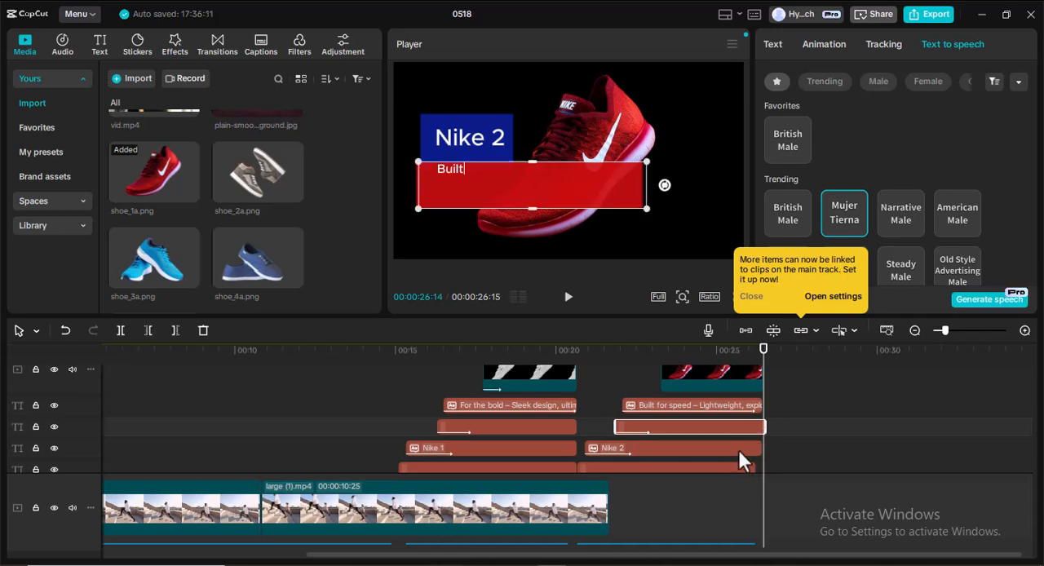
{"action": "left_click", "coordinate": [740, 449]}
{"action": "left_click_drag", "start_coordinate": [762, 450], "coordinate": [766, 449]}
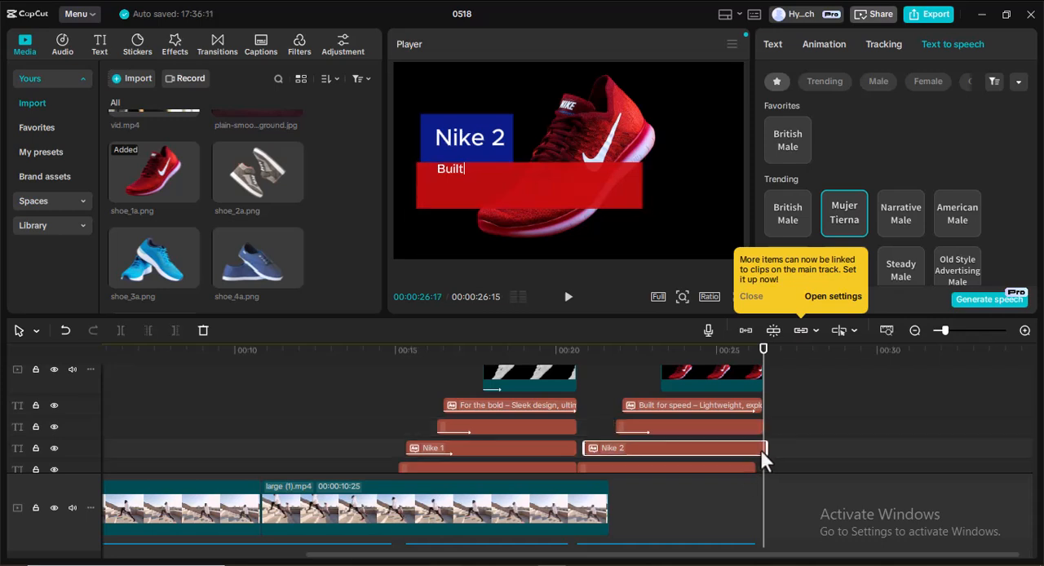
Extend the blue background behind the Nike 2 title to the playhead at 00:00:26:14.
{"action": "scroll", "coordinate": [736, 435], "scroll_direction": "down", "scroll_amount": 1}
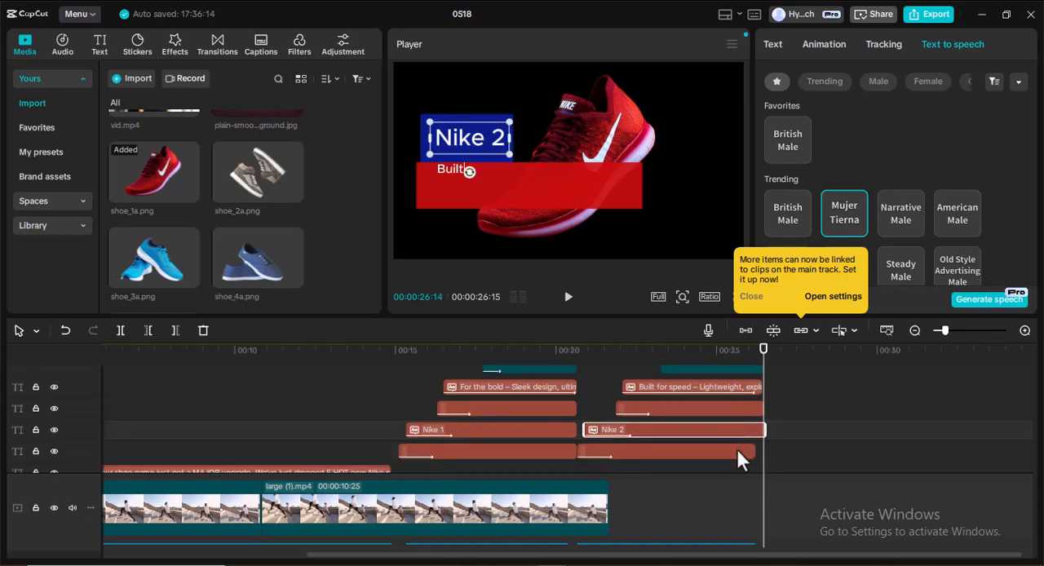
{"action": "left_click", "coordinate": [738, 450]}
{"action": "left_click_drag", "start_coordinate": [757, 454], "coordinate": [766, 450]}
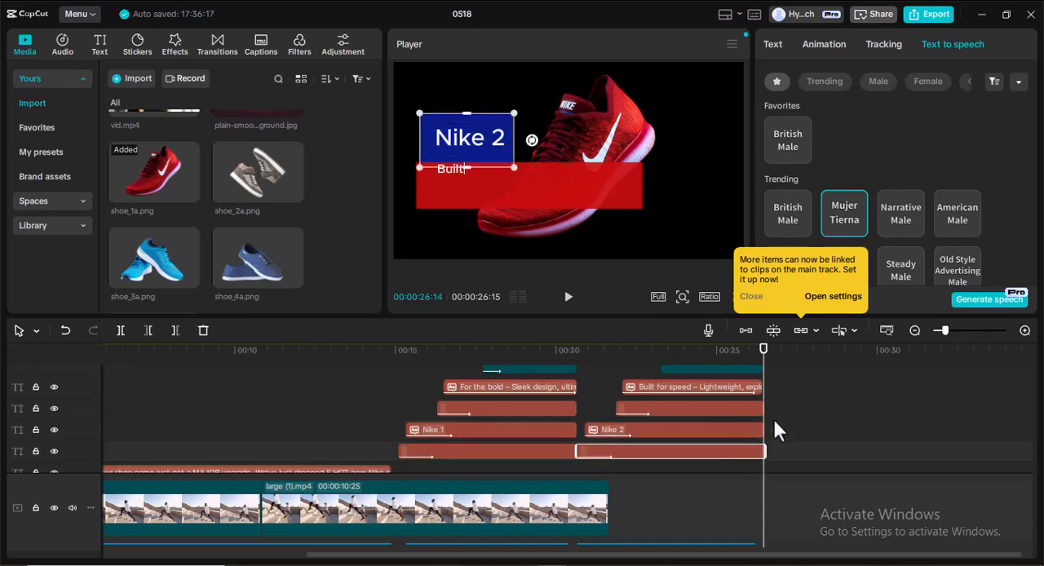
{"action": "scroll", "coordinate": [763, 420], "scroll_direction": "down", "scroll_amount": 1}
{"action": "scroll", "coordinate": [733, 469], "scroll_direction": "down", "scroll_amount": 2}
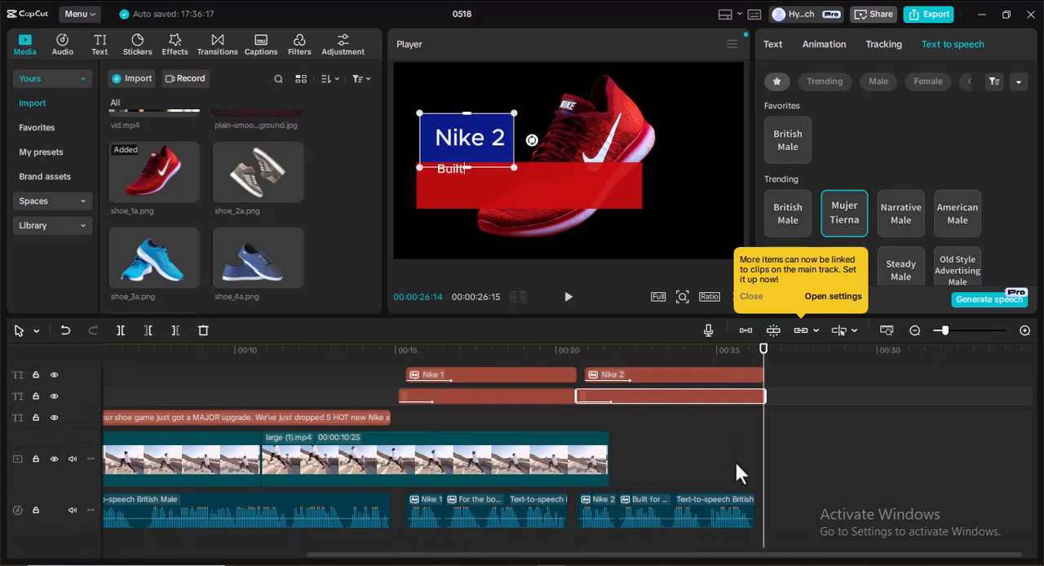
Examine the entrance animation and its duration on the shoe_5a.png clip, and dismiss the notice about linking items to main-track clips.
{"action": "scroll", "coordinate": [721, 439], "scroll_direction": "up", "scroll_amount": 3}
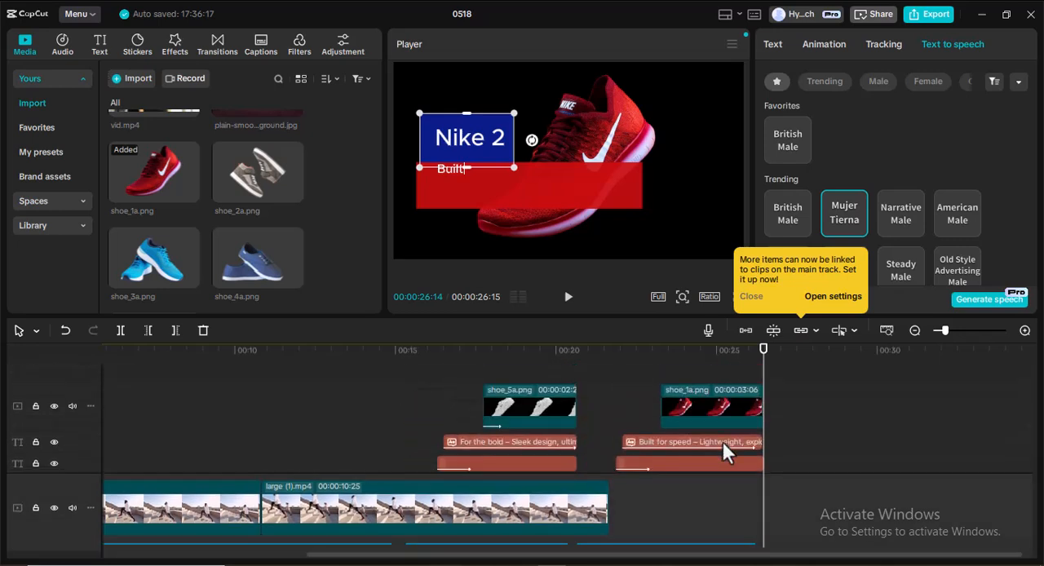
{"action": "left_click", "coordinate": [695, 420]}
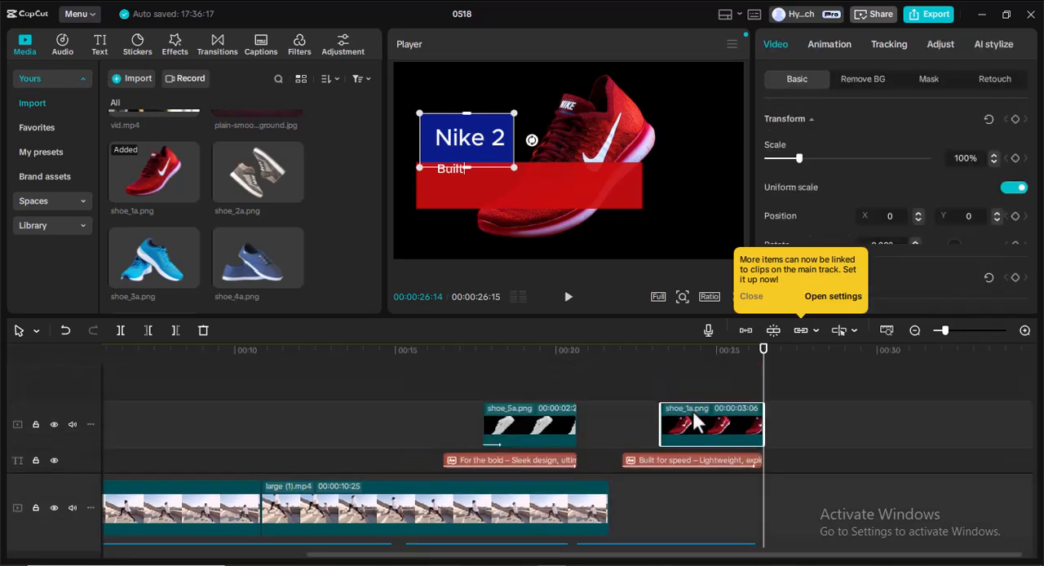
{"action": "left_click", "coordinate": [546, 417]}
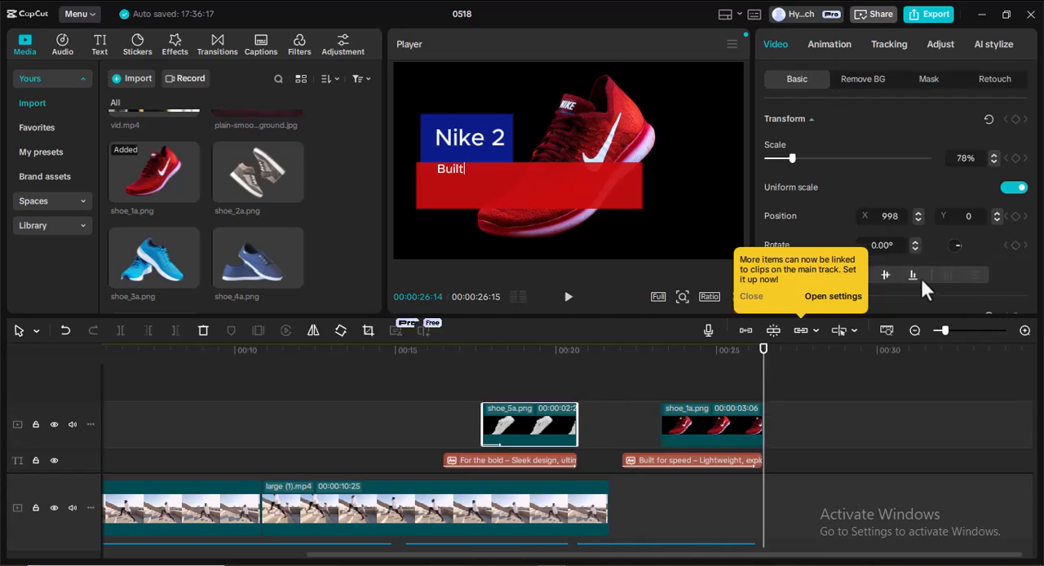
{"action": "left_click", "coordinate": [840, 42]}
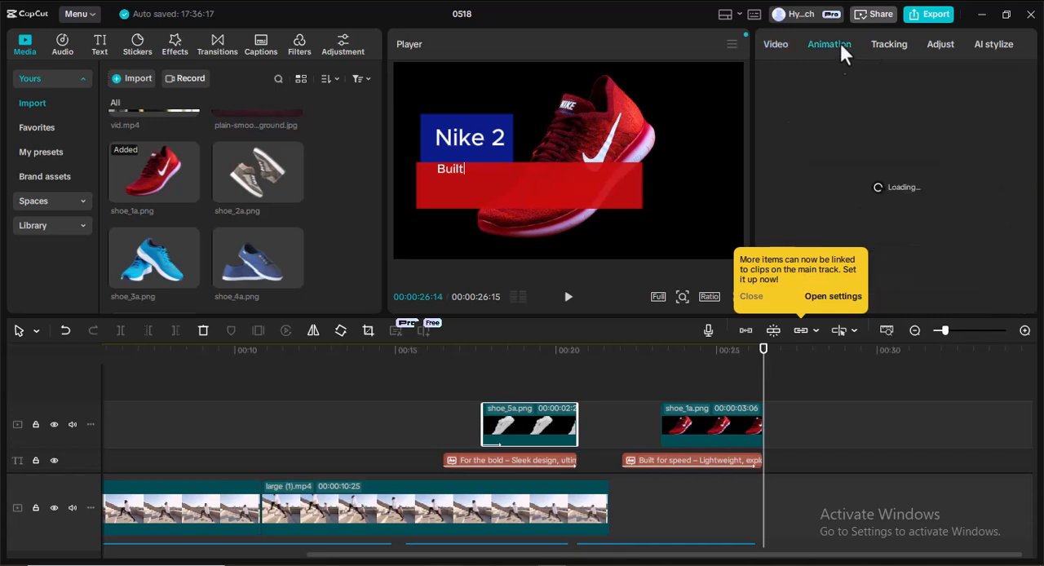
{"action": "left_click", "coordinate": [751, 297]}
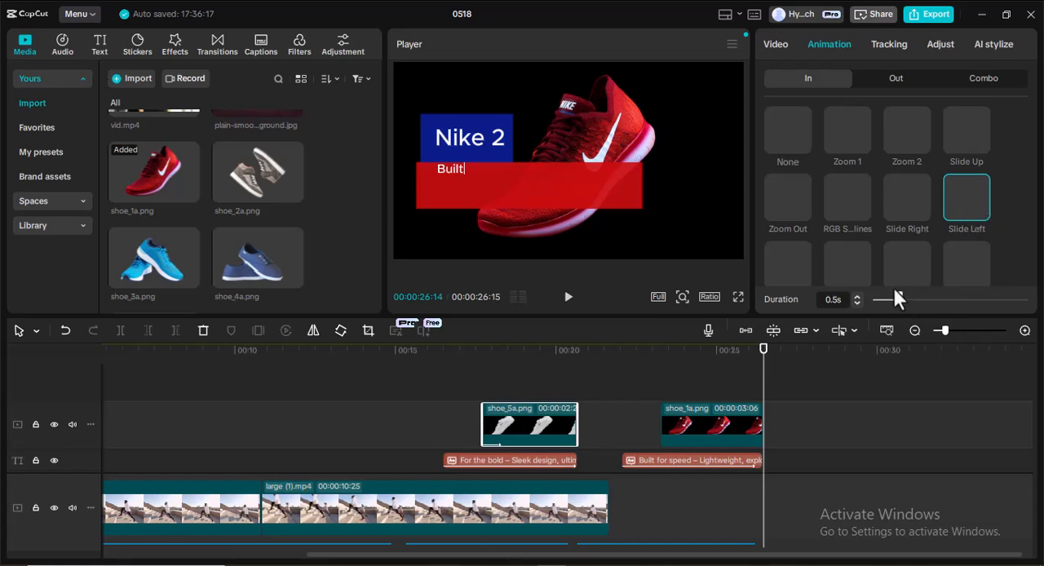
Scale the shoe_1a.png image down to 70% and reposition it beside the Nike 2 title at about X 851, Y 84.
{"action": "left_click", "coordinate": [727, 420]}
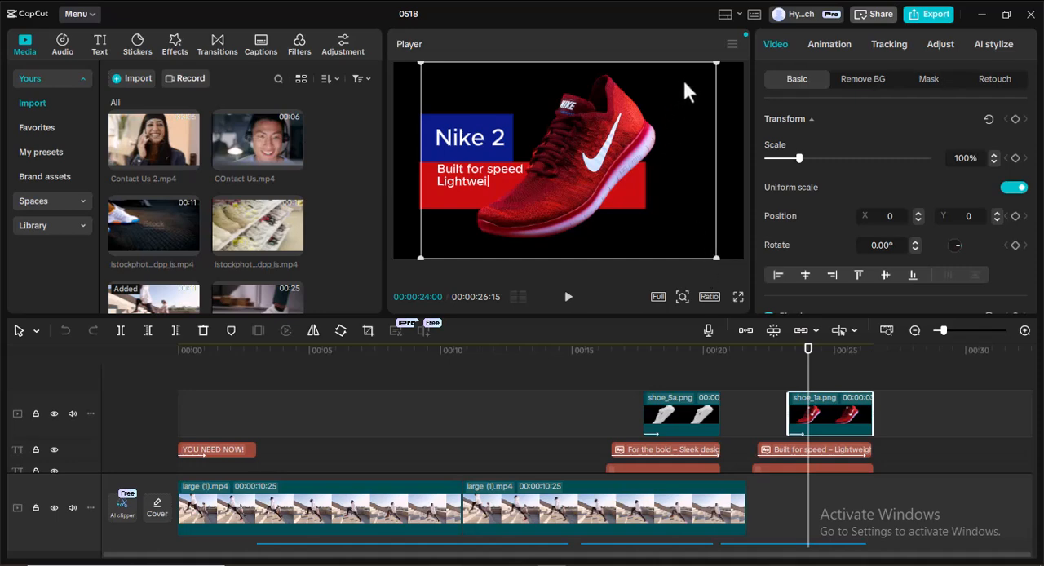
{"action": "left_click_drag", "start_coordinate": [714, 71], "coordinate": [655, 109]}
{"action": "left_click_drag", "start_coordinate": [580, 150], "coordinate": [659, 142]}
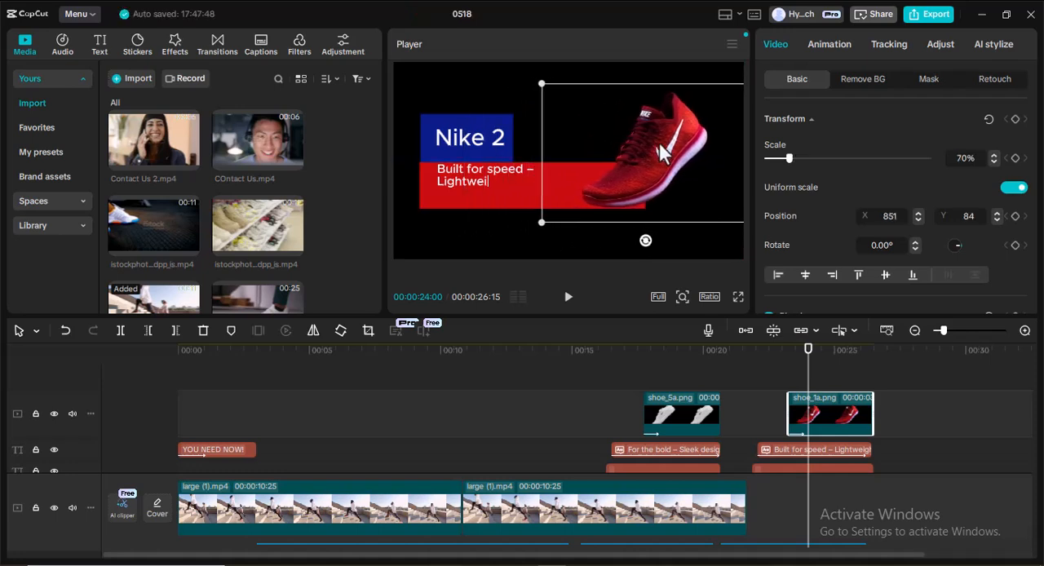
Move the Built for speed text slightly down within the red background bar and select the red shoe image.
{"action": "left_click", "coordinate": [829, 450]}
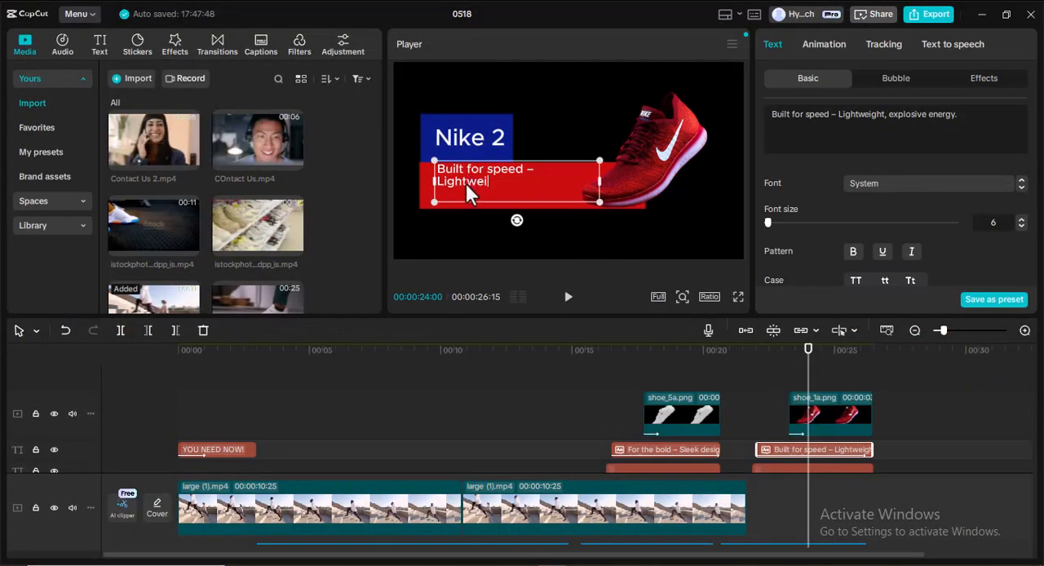
{"action": "left_click_drag", "start_coordinate": [466, 184], "coordinate": [463, 185]}
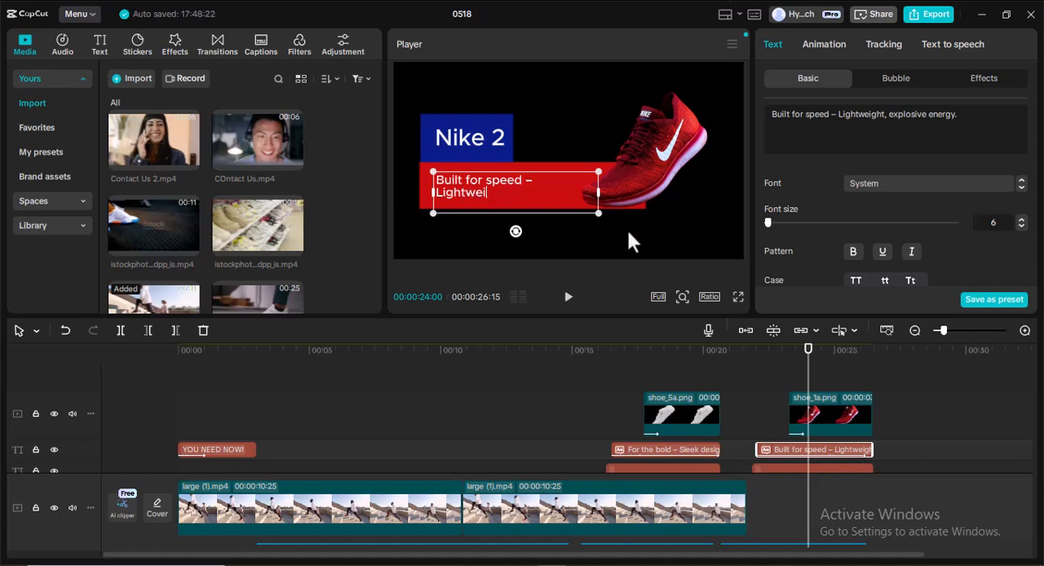
{"action": "scroll", "coordinate": [865, 408], "scroll_direction": "down", "scroll_amount": 1}
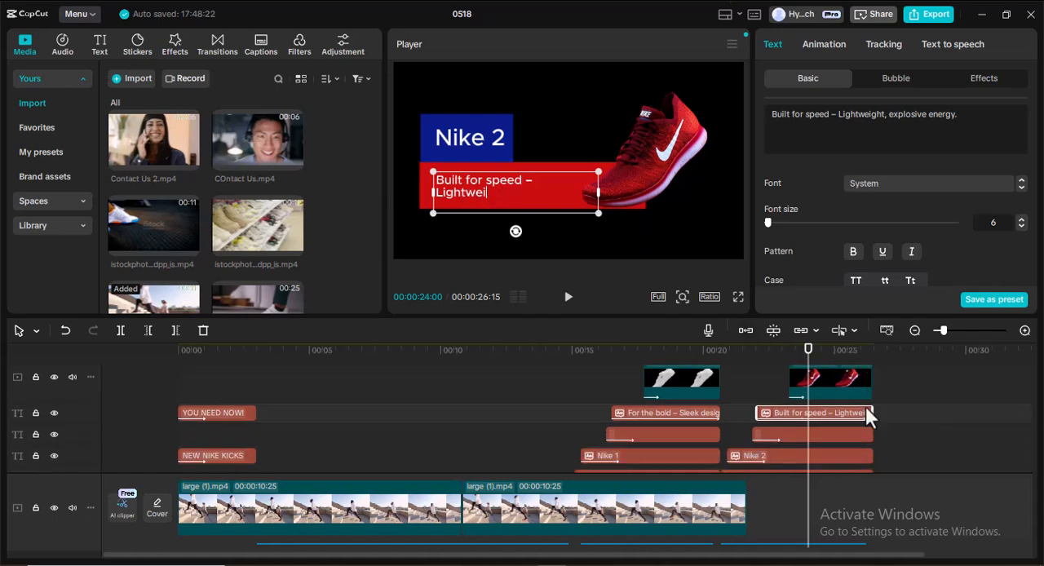
{"action": "scroll", "coordinate": [836, 412], "scroll_direction": "down", "scroll_amount": 2}
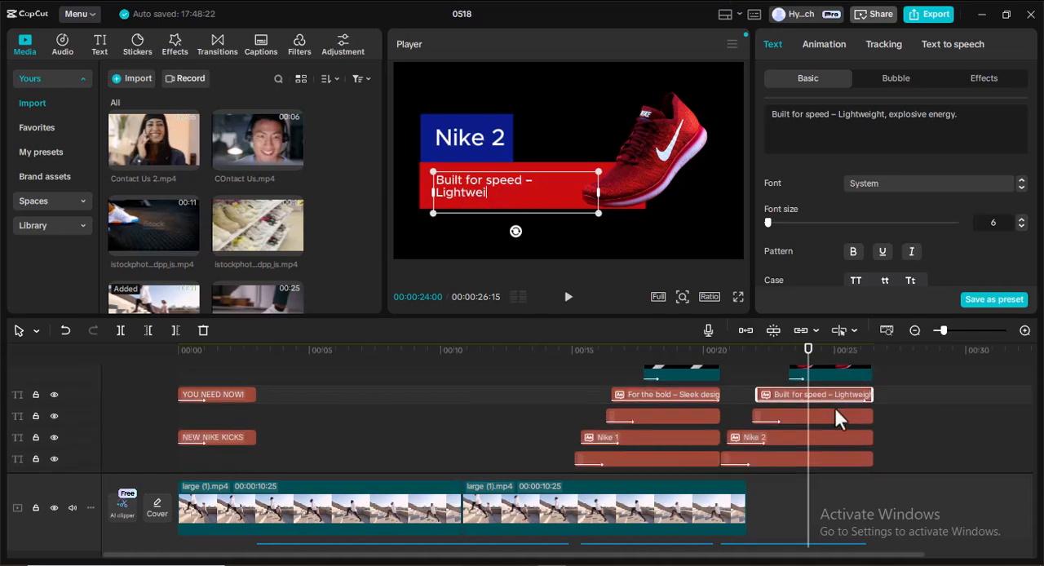
{"action": "scroll", "coordinate": [834, 406], "scroll_direction": "up", "scroll_amount": 3}
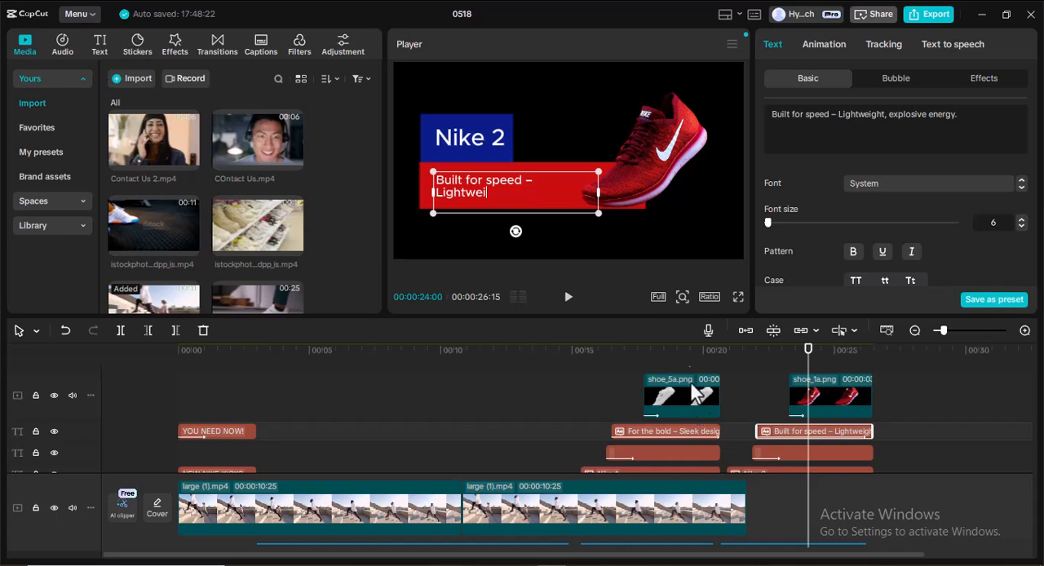
{"action": "left_click", "coordinate": [649, 162]}
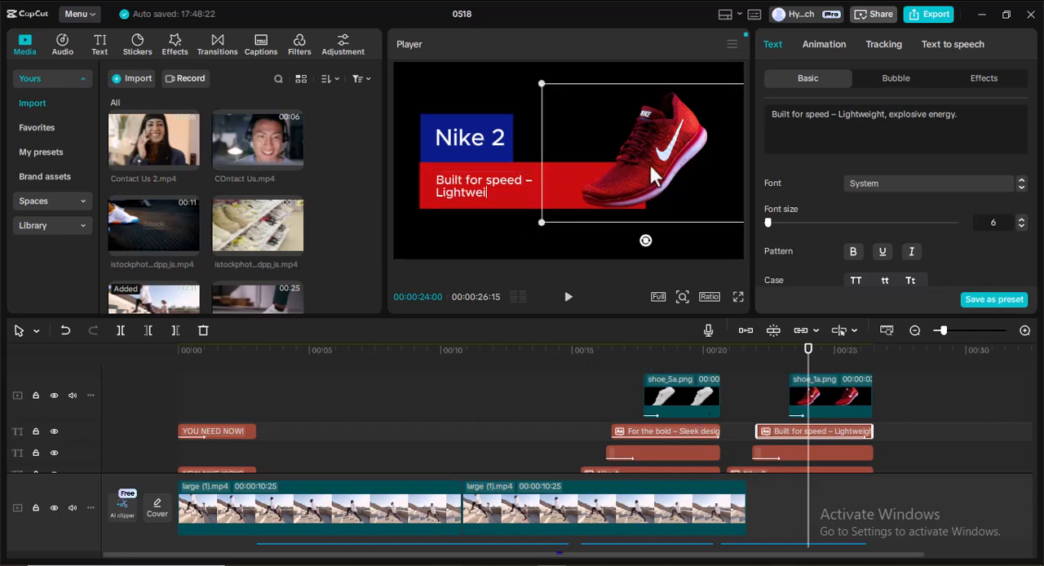
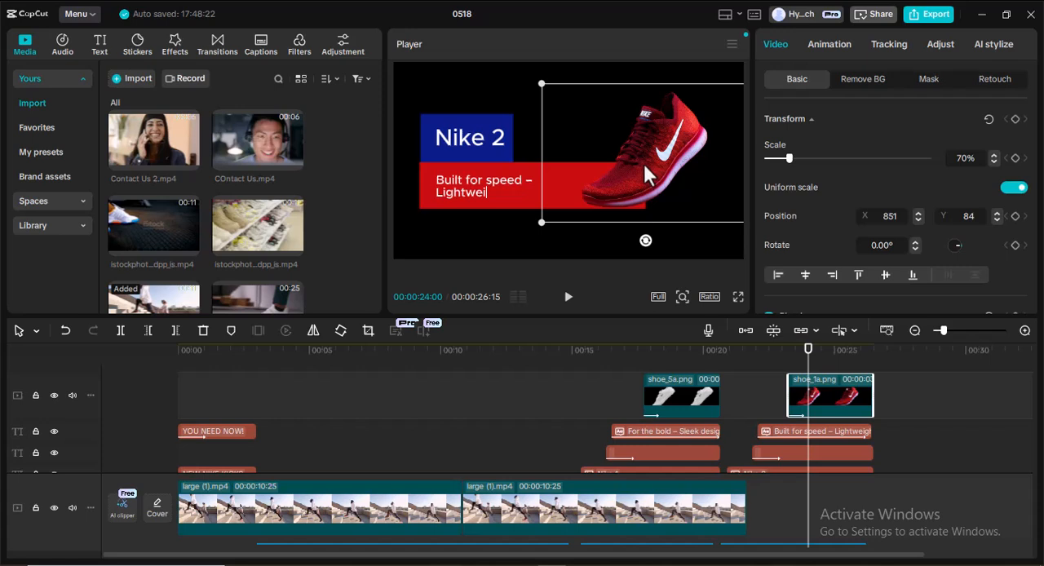
Delete the shoe_1a.png clip from the Nike 2 sequence.
{"action": "scroll", "coordinate": [823, 428], "scroll_direction": "down", "scroll_amount": 3}
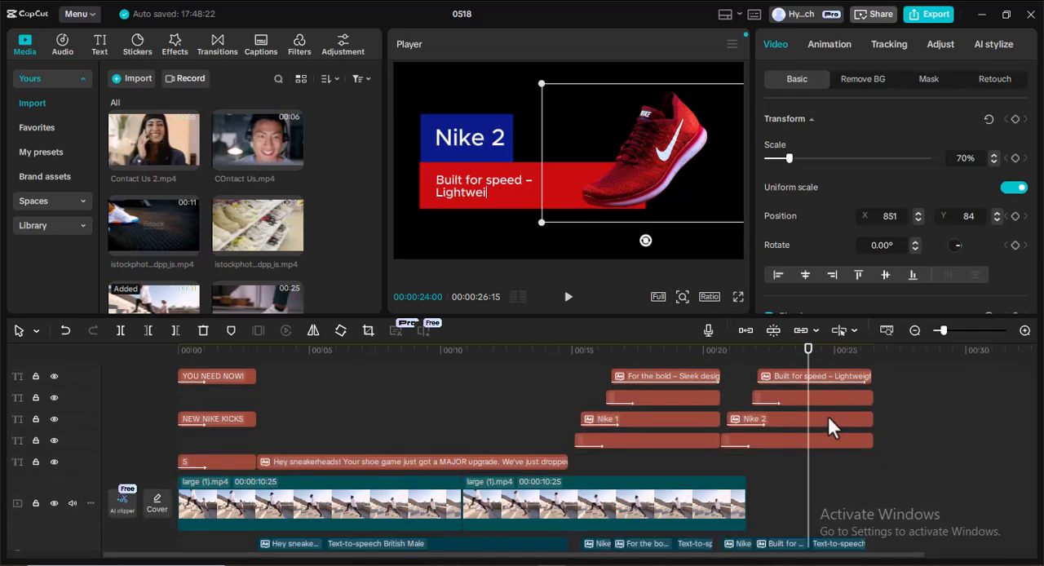
{"action": "scroll", "coordinate": [828, 422], "scroll_direction": "up", "scroll_amount": 3}
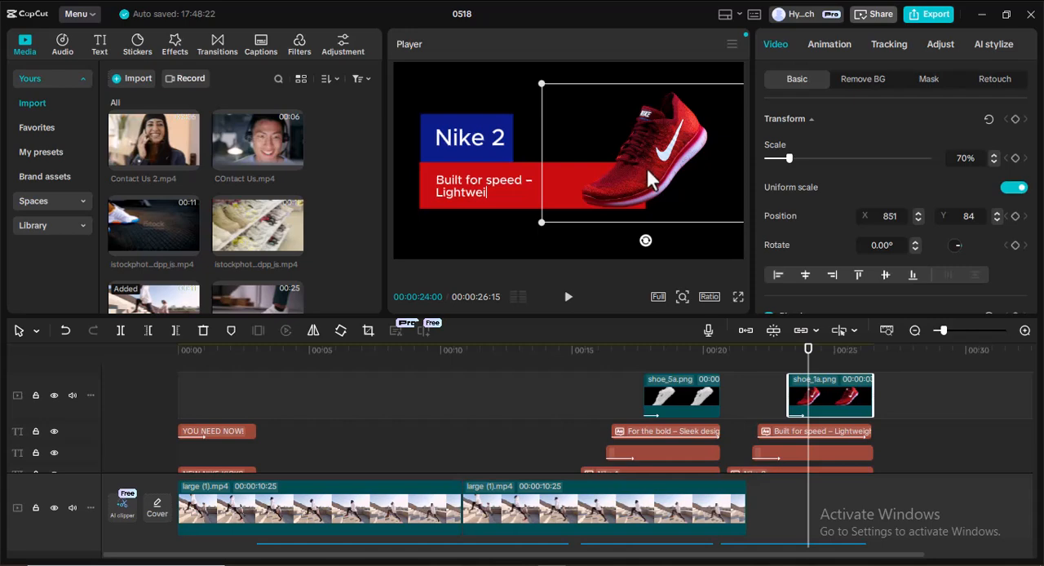
{"action": "scroll", "coordinate": [735, 424], "scroll_direction": "down", "scroll_amount": 2}
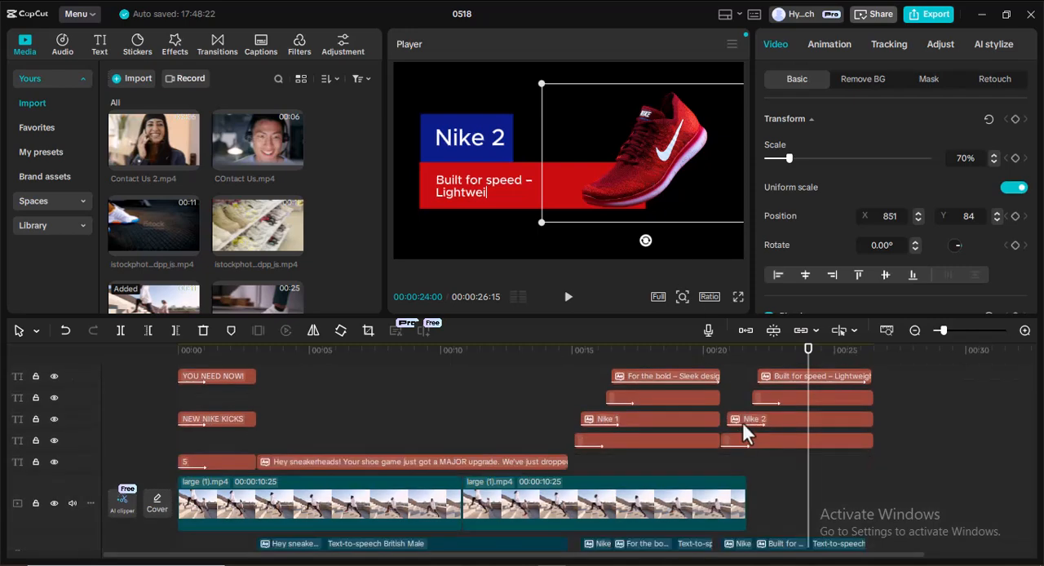
{"action": "scroll", "coordinate": [742, 422], "scroll_direction": "up", "scroll_amount": 2}
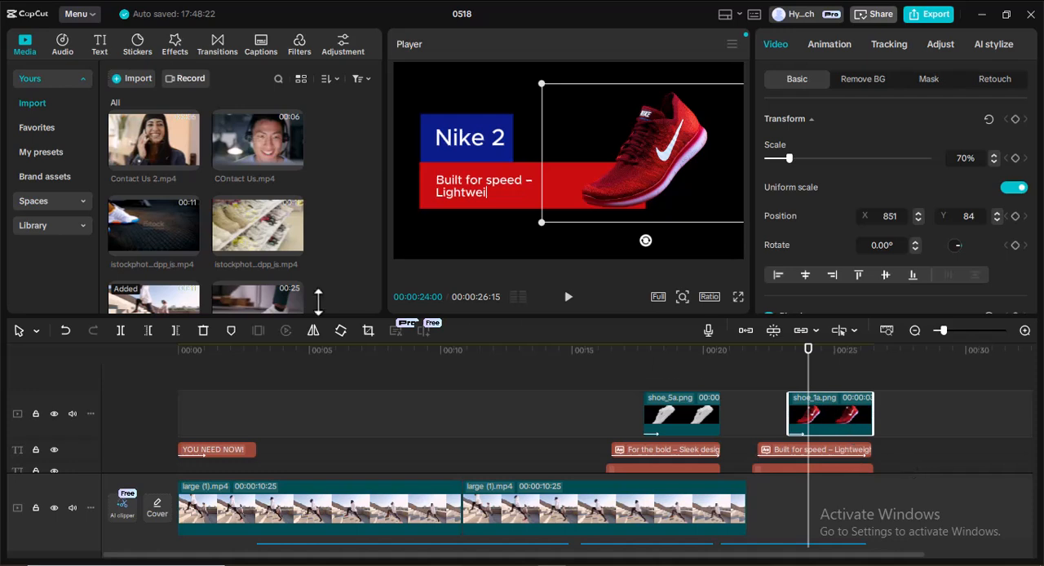
{"action": "left_click", "coordinate": [203, 331]}
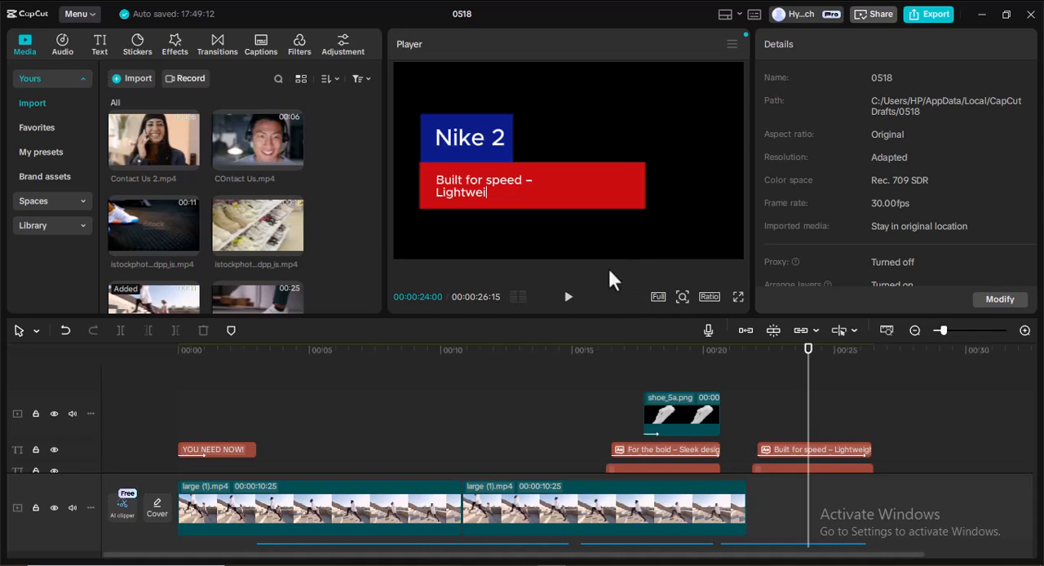
Move the blue background and the Nike 2 title to the right side of the video frame.
{"action": "left_click", "coordinate": [456, 140]}
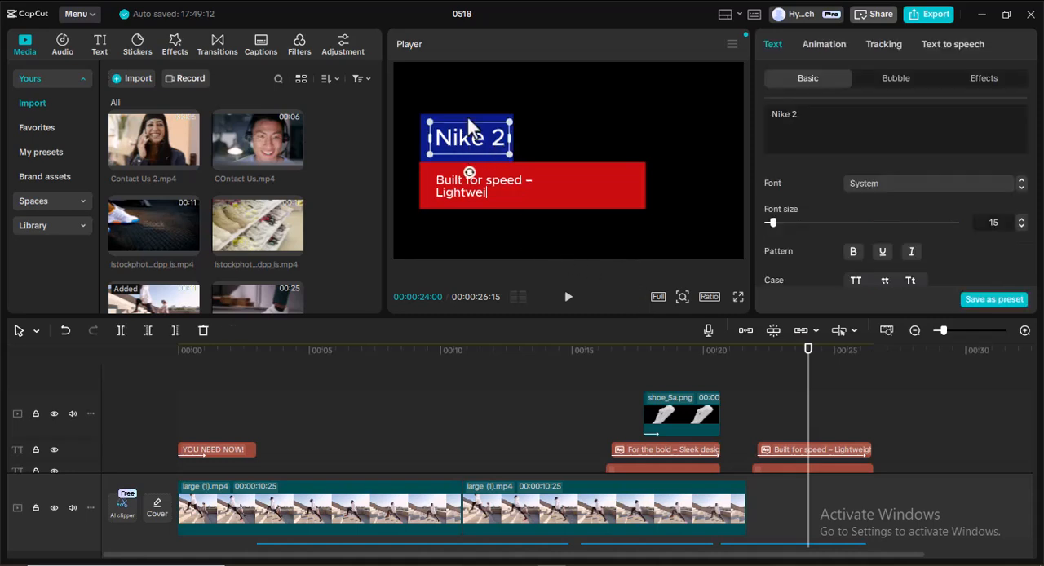
{"action": "left_click_drag", "start_coordinate": [479, 117], "coordinate": [667, 140]}
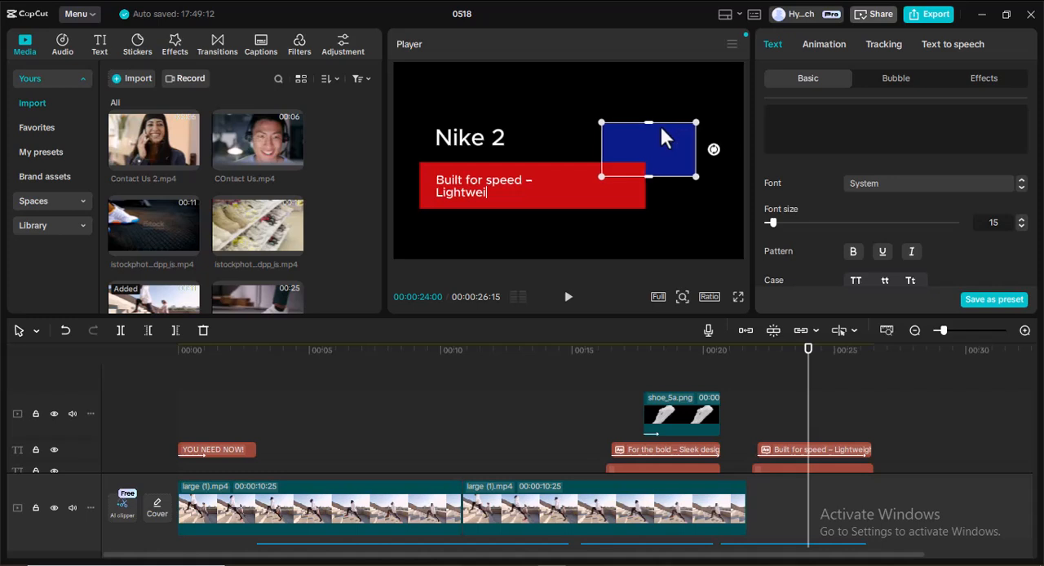
{"action": "left_click", "coordinate": [470, 136]}
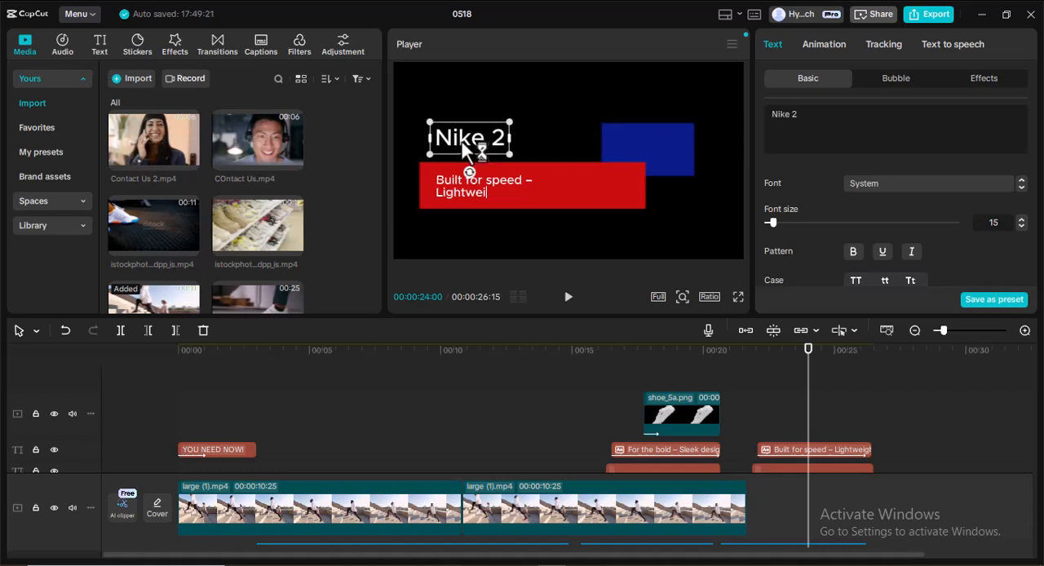
{"action": "left_click_drag", "start_coordinate": [490, 137], "coordinate": [643, 147]}
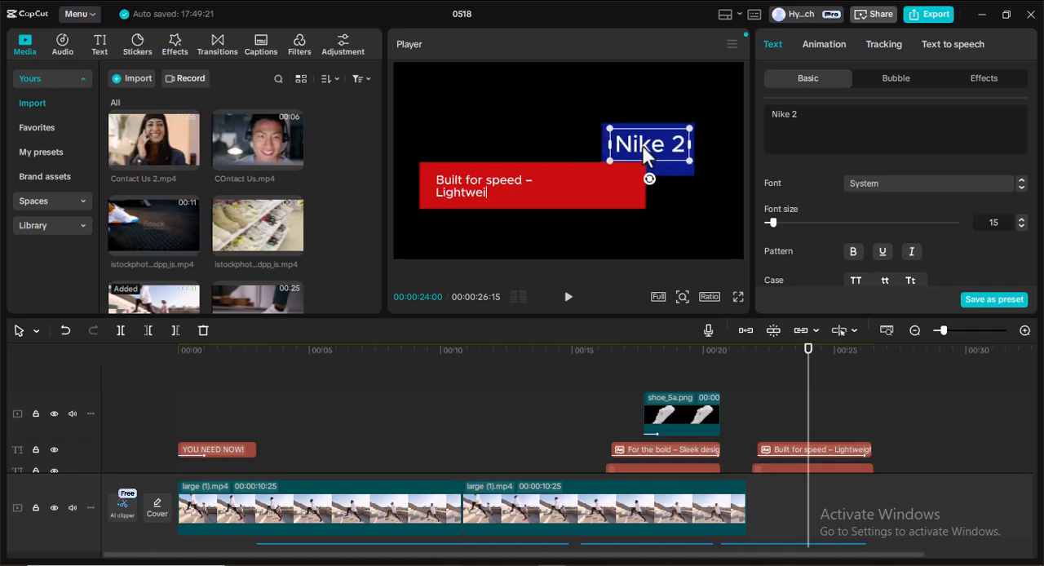
Shift the red bar right to align with the blue background's right edge, and move the Built for speed text onto it.
{"action": "left_click", "coordinate": [559, 184]}
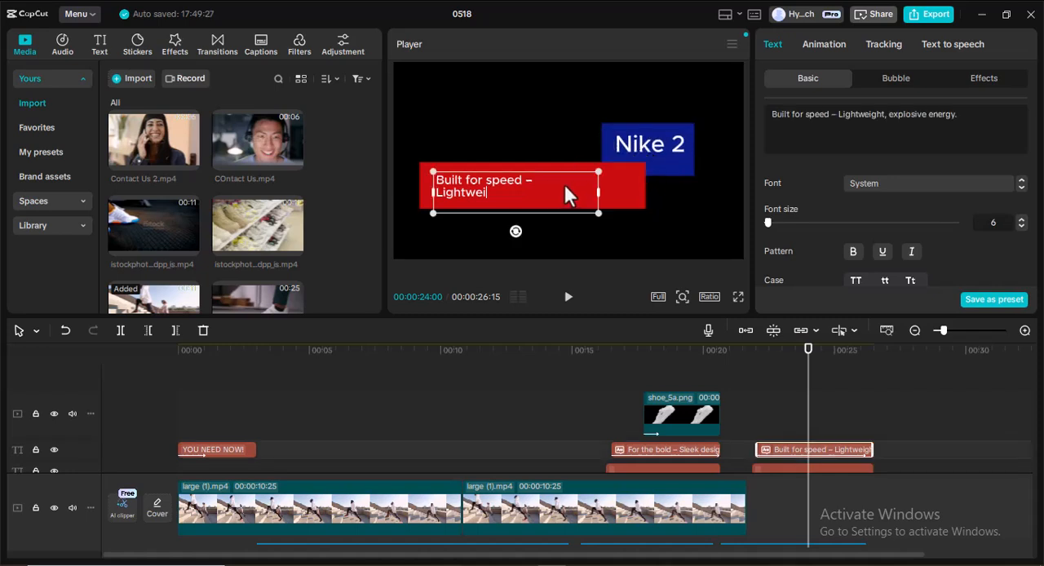
{"action": "left_click_drag", "start_coordinate": [622, 189], "coordinate": [670, 186]}
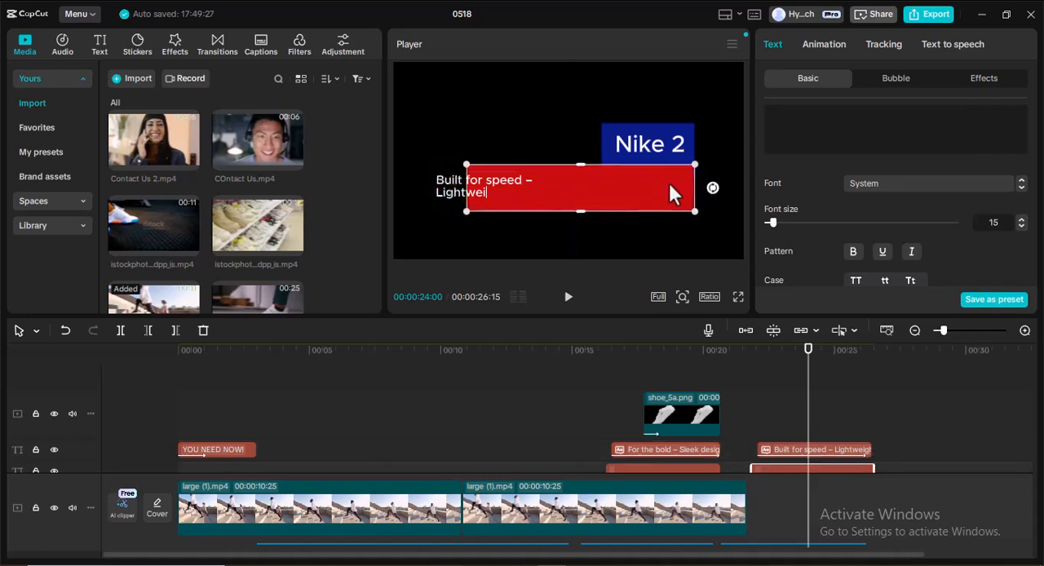
{"action": "left_click", "coordinate": [448, 187]}
{"action": "left_click_drag", "start_coordinate": [493, 192], "coordinate": [532, 192]}
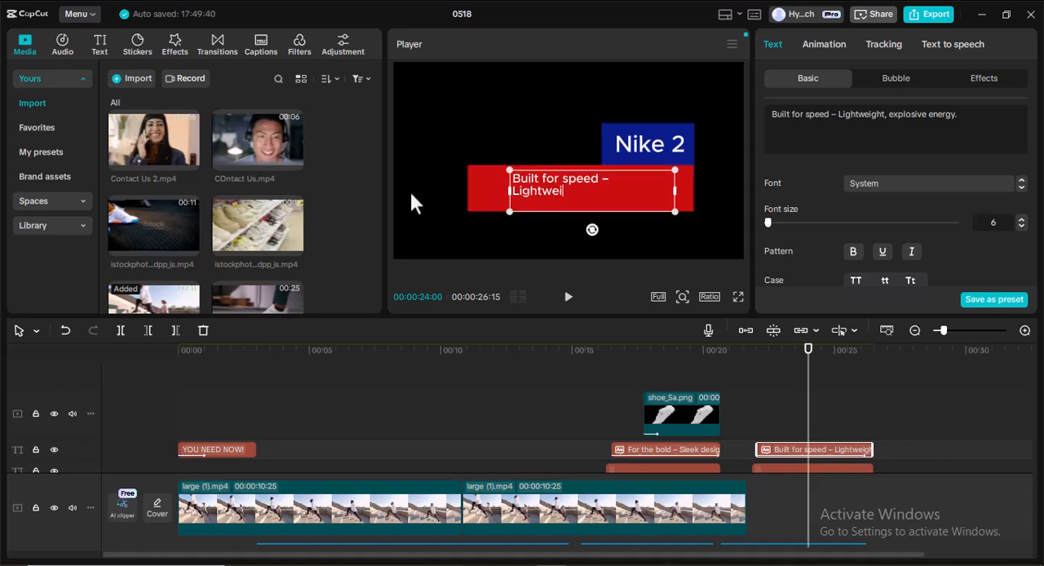
Add shoe_4a.png to the overlay track holding shoe_5a.png, starting at 00:00:23:07.
{"action": "scroll", "coordinate": [232, 204], "scroll_direction": "down", "scroll_amount": 5}
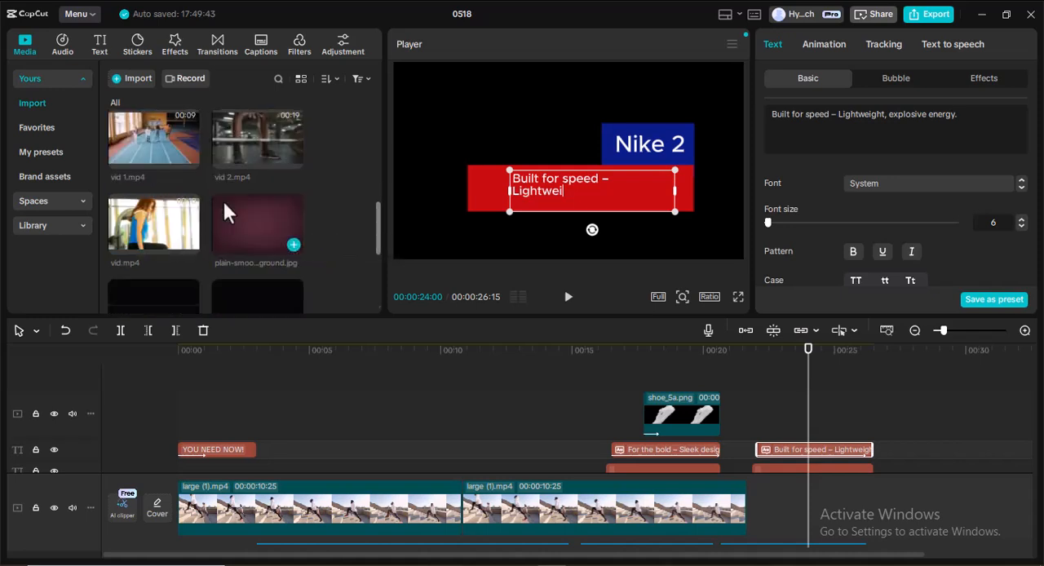
{"action": "scroll", "coordinate": [225, 208], "scroll_direction": "down", "scroll_amount": 5}
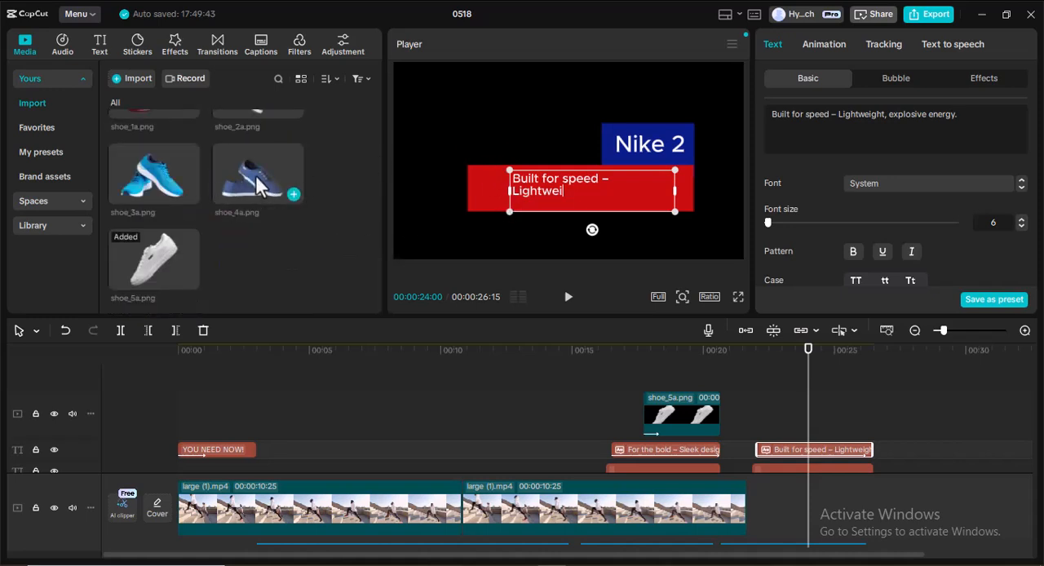
{"action": "left_click", "coordinate": [292, 194]}
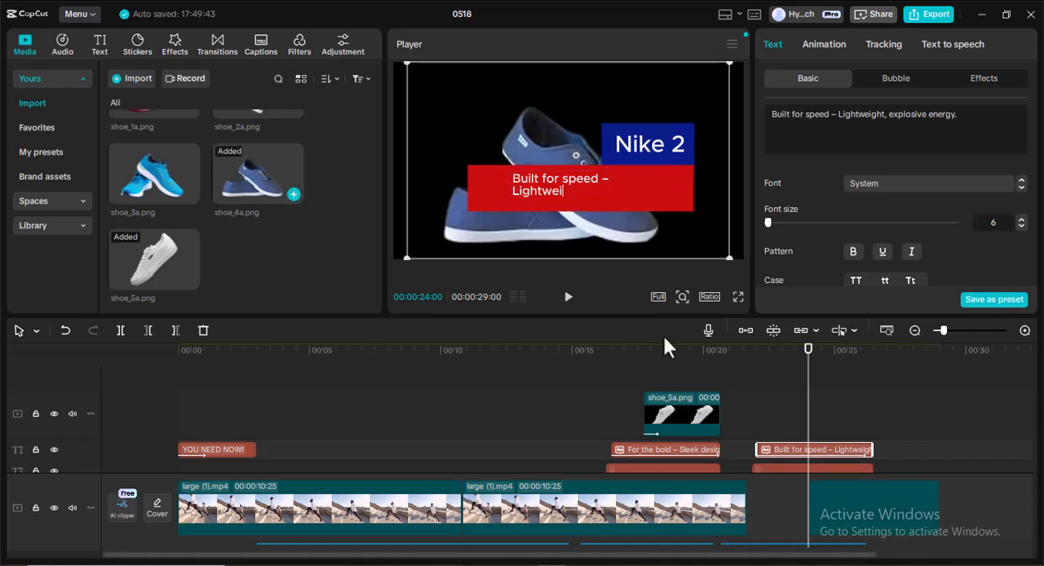
{"action": "left_click_drag", "start_coordinate": [881, 510], "coordinate": [873, 416]}
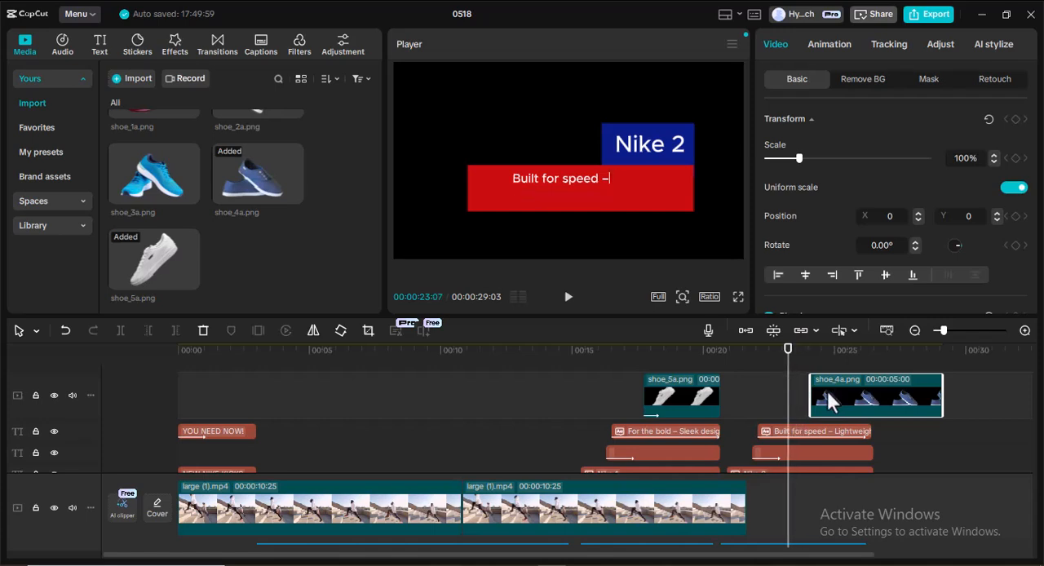
{"action": "left_click_drag", "start_coordinate": [851, 390], "coordinate": [830, 391]}
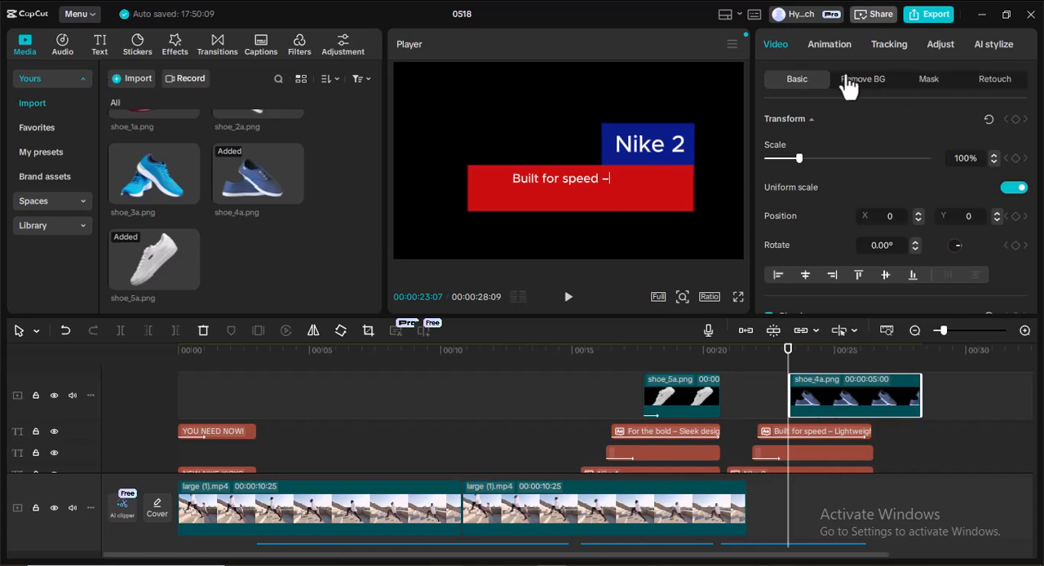
Scale the shoe_4a.png image to 47%, rotate it 10.83°, and position it at the red bar's left end at about X -1086, Y 117.
{"action": "left_click", "coordinate": [815, 369]}
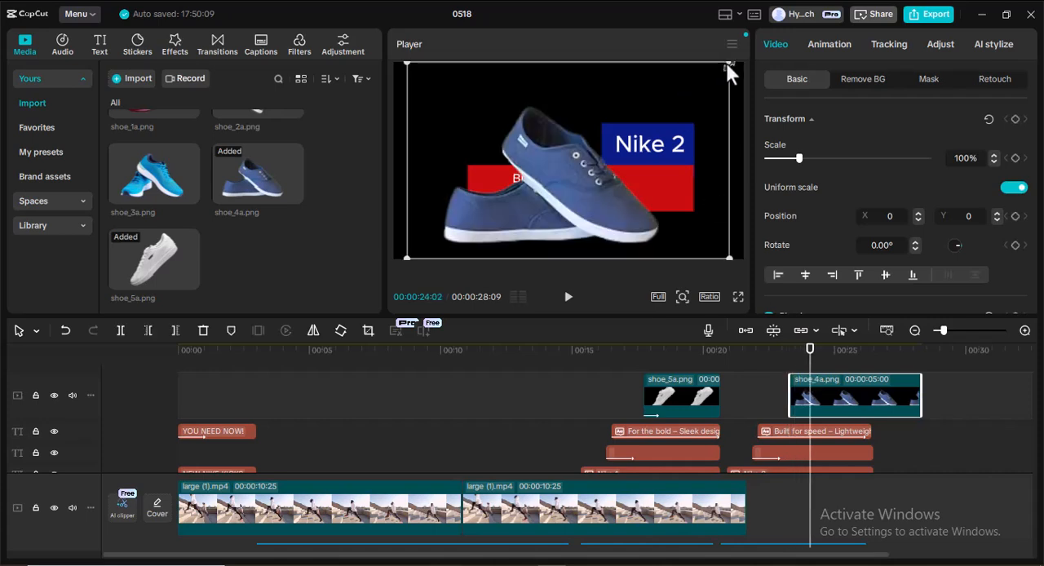
{"action": "left_click_drag", "start_coordinate": [727, 63], "coordinate": [480, 159]}
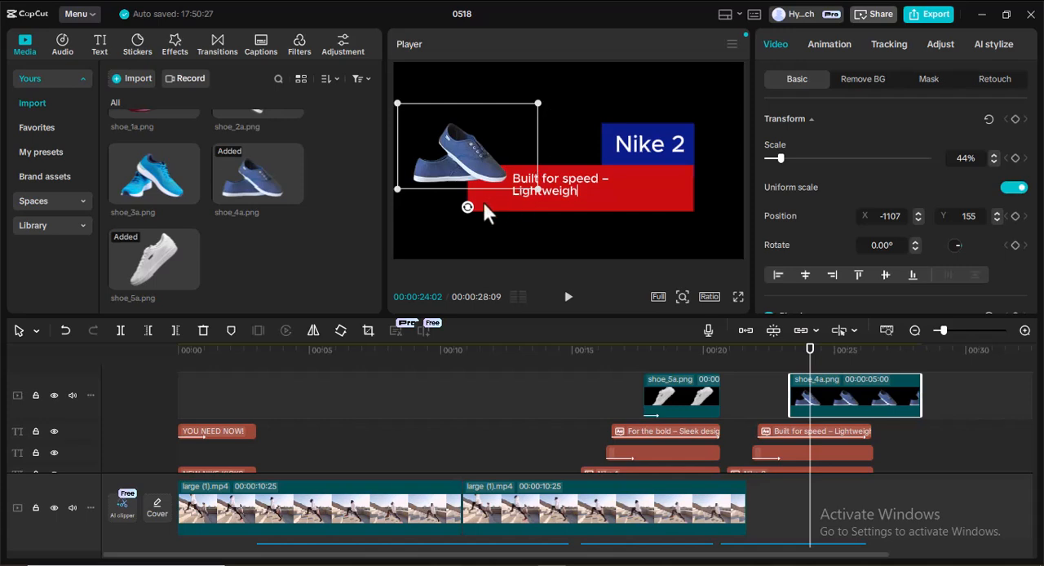
{"action": "left_click_drag", "start_coordinate": [468, 207], "coordinate": [447, 210]}
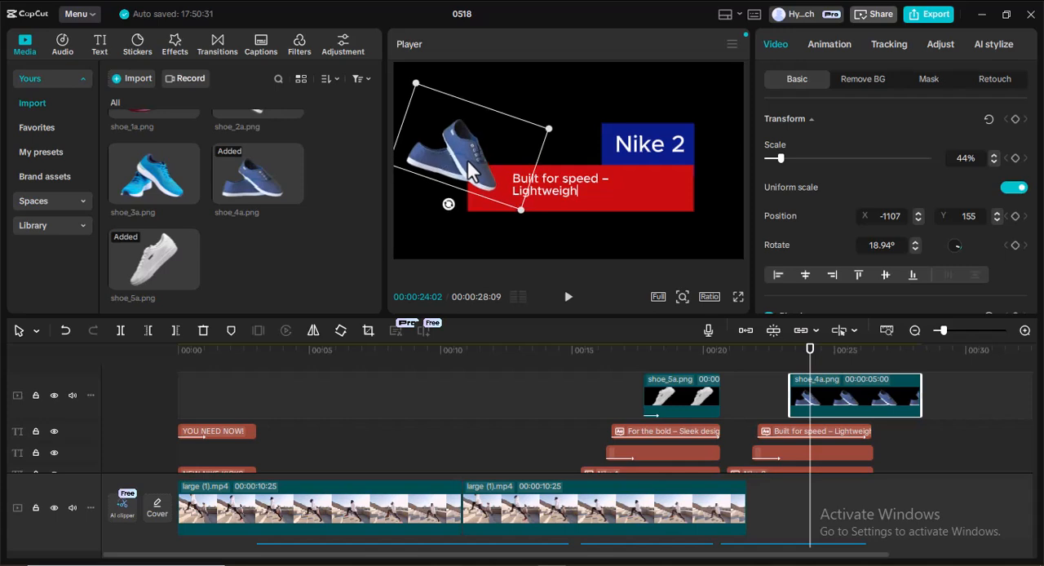
{"action": "left_click_drag", "start_coordinate": [449, 204], "coordinate": [457, 207]}
{"action": "left_click_drag", "start_coordinate": [469, 155], "coordinate": [463, 151]}
{"action": "left_click_drag", "start_coordinate": [541, 121], "coordinate": [587, 102]}
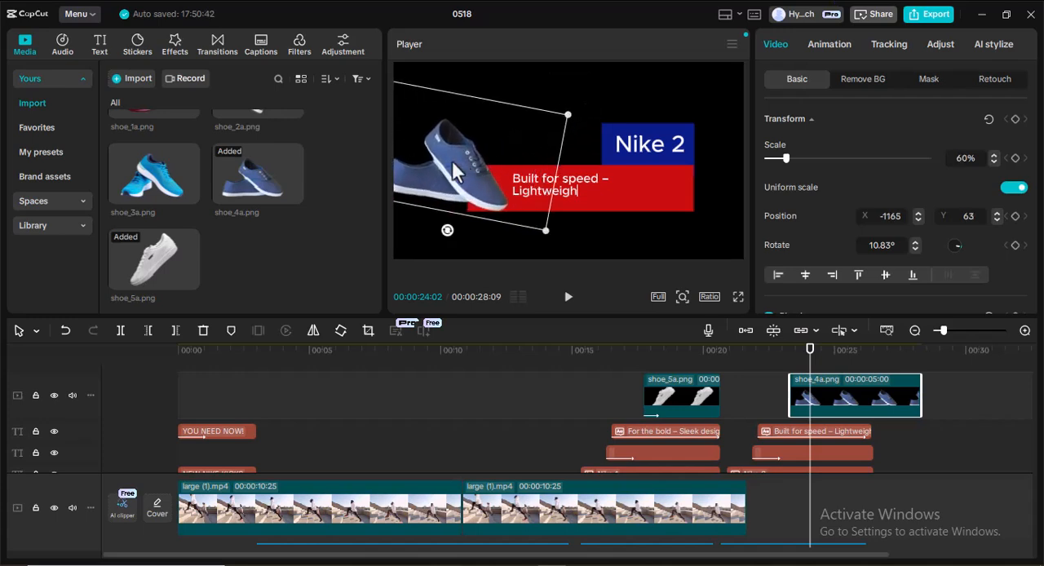
{"action": "left_click_drag", "start_coordinate": [462, 153], "coordinate": [461, 154]}
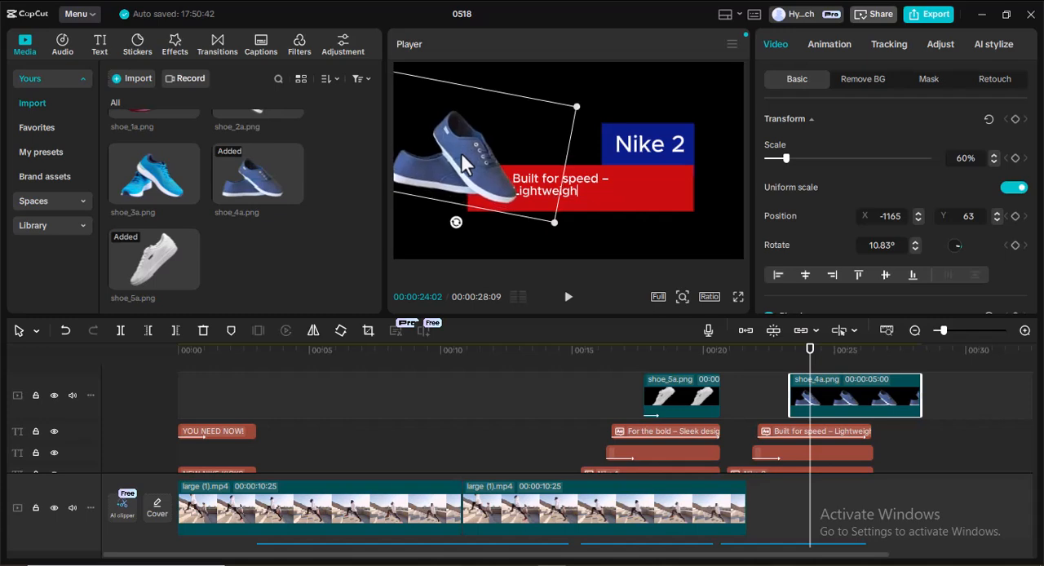
{"action": "left_click_drag", "start_coordinate": [574, 107], "coordinate": [519, 133]}
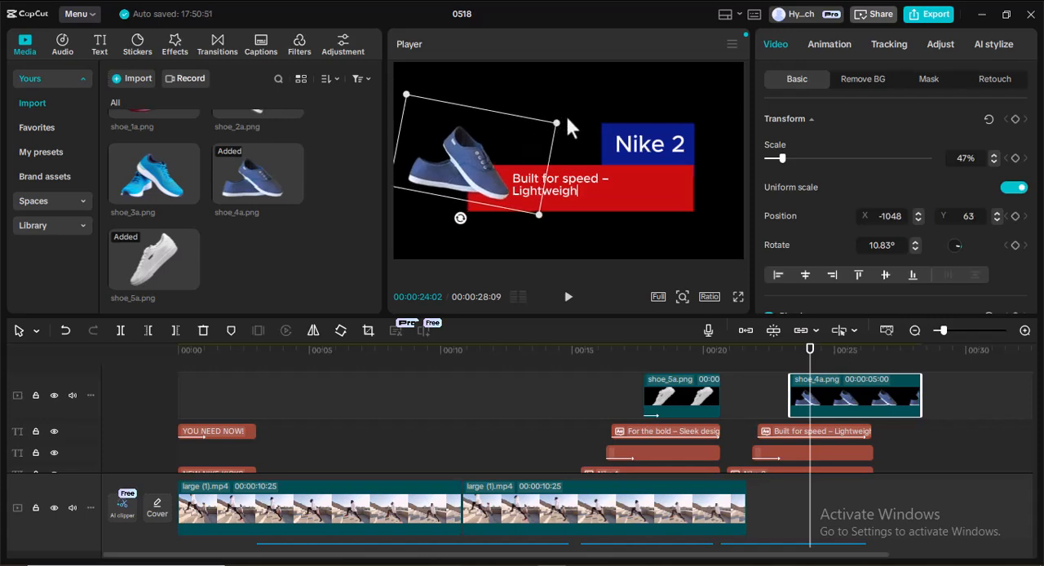
{"action": "left_click_drag", "start_coordinate": [467, 167], "coordinate": [465, 156]}
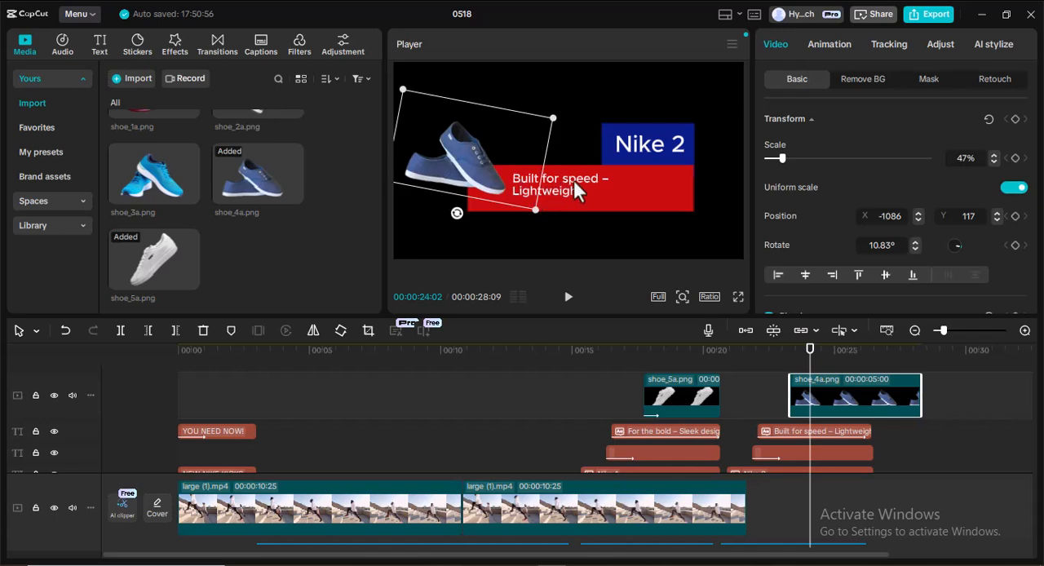
Nudge the red bar slightly and enlarge the shoe_4a.png image to 52%.
{"action": "left_click", "coordinate": [678, 155]}
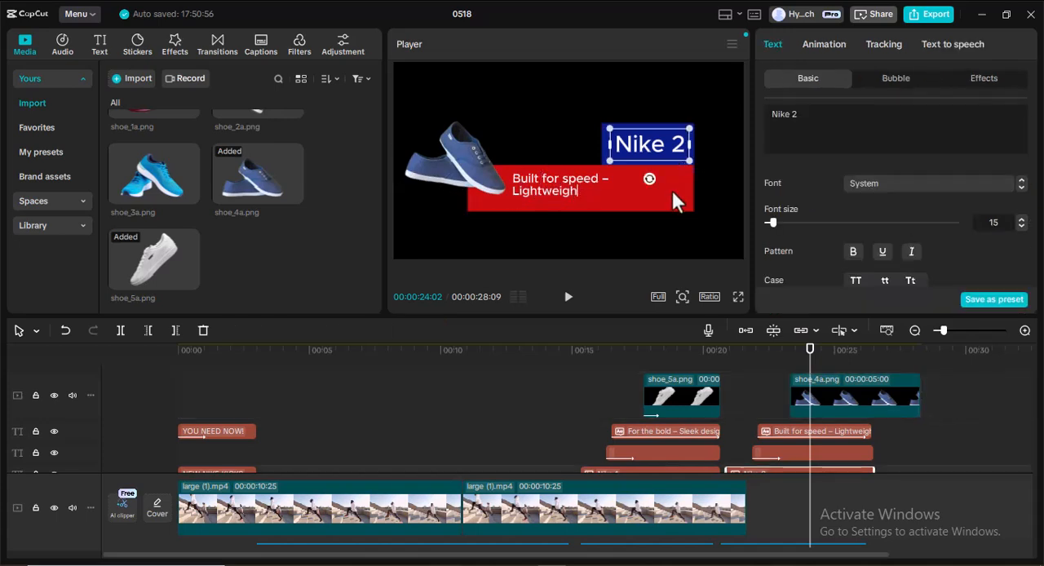
{"action": "left_click", "coordinate": [671, 189]}
{"action": "left_click", "coordinate": [687, 182]}
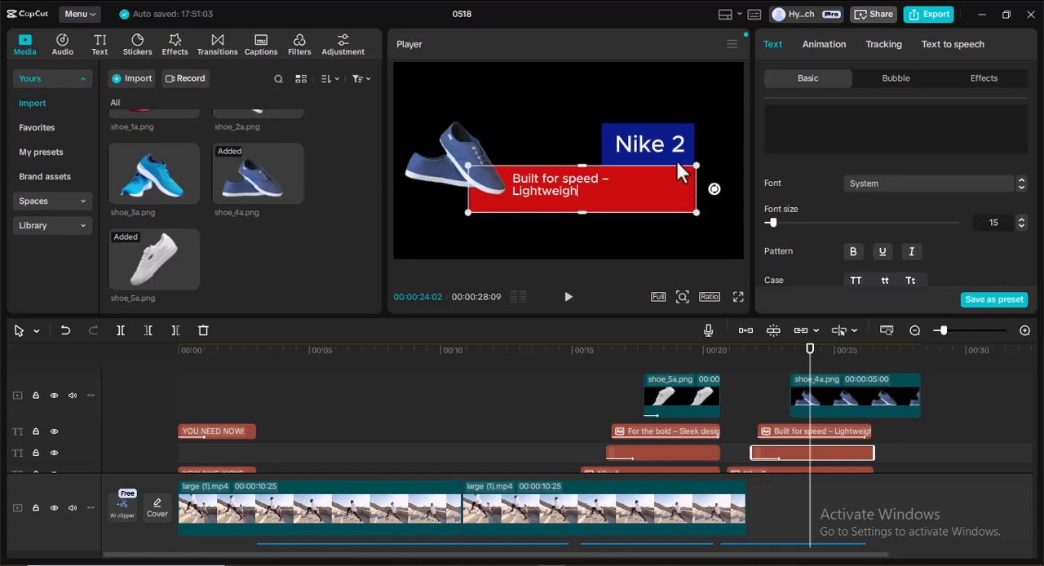
{"action": "left_click", "coordinate": [466, 158]}
{"action": "left_click_drag", "start_coordinate": [403, 86], "coordinate": [393, 72]}
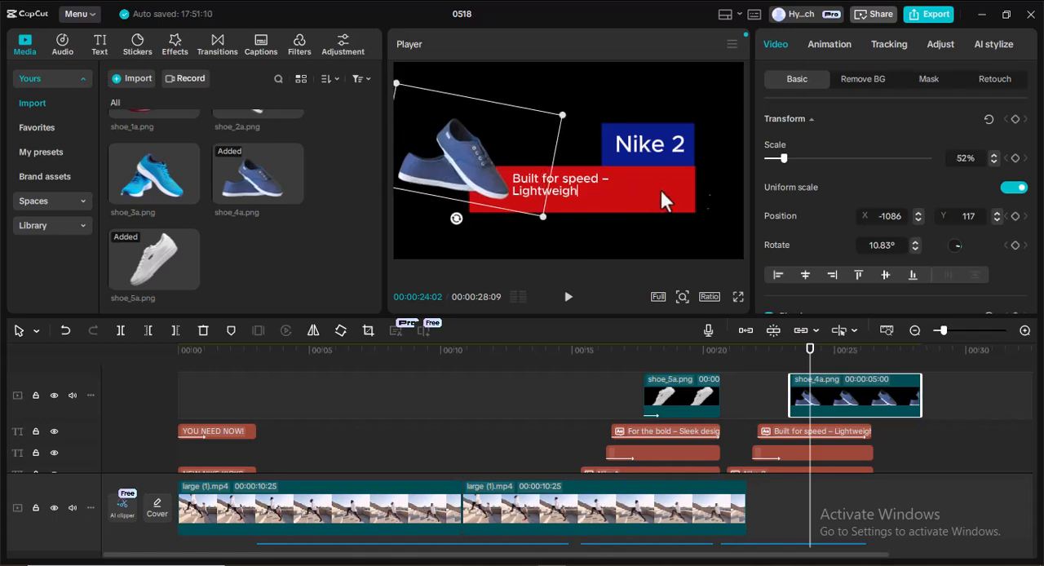
Apply the Slide Right entrance animation to the shoe_4a.png clip.
{"action": "left_click", "coordinate": [707, 189]}
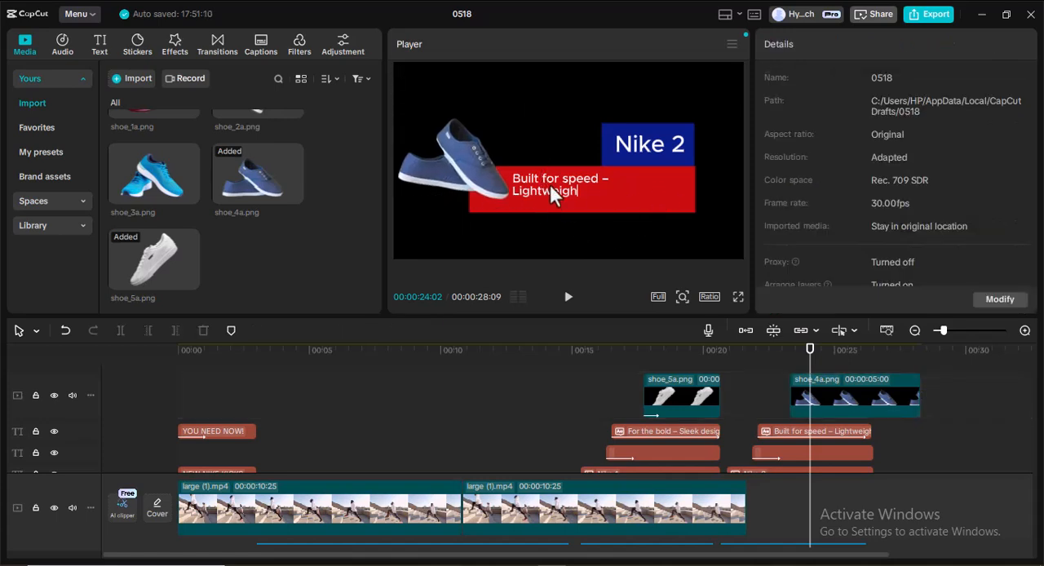
{"action": "left_click", "coordinate": [492, 176]}
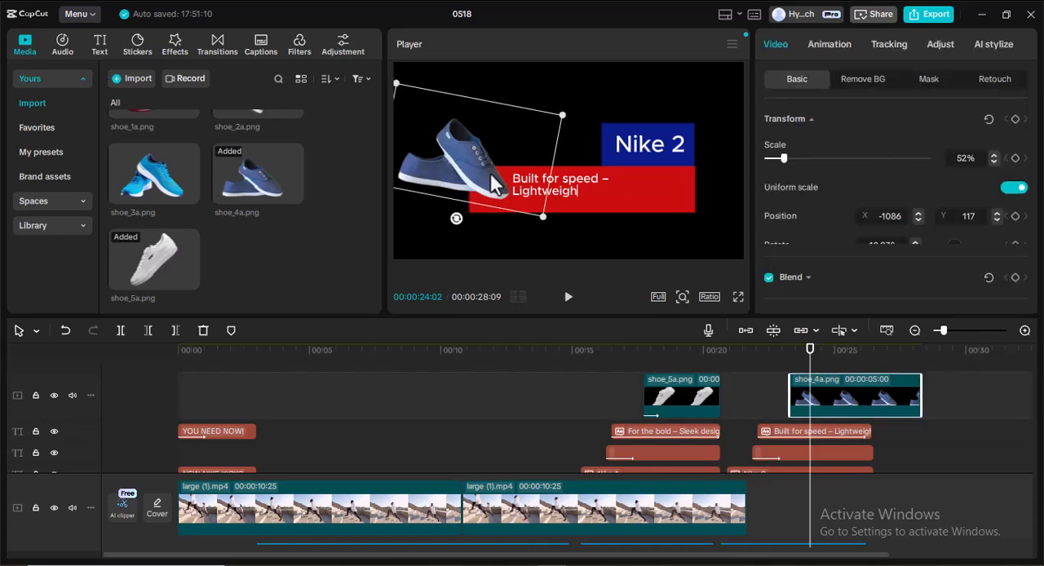
{"action": "left_click", "coordinate": [828, 43]}
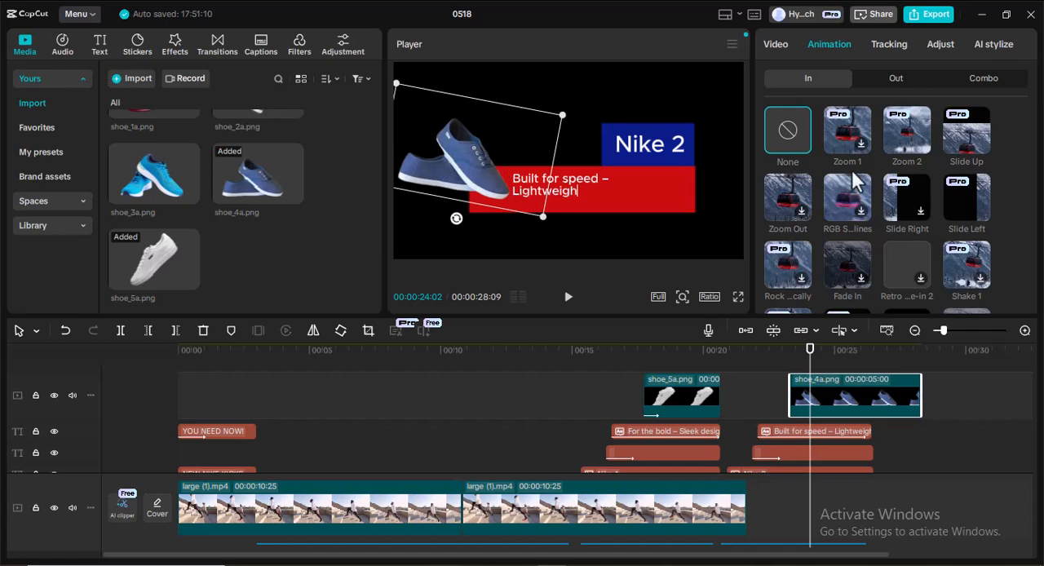
{"action": "left_click", "coordinate": [907, 203]}
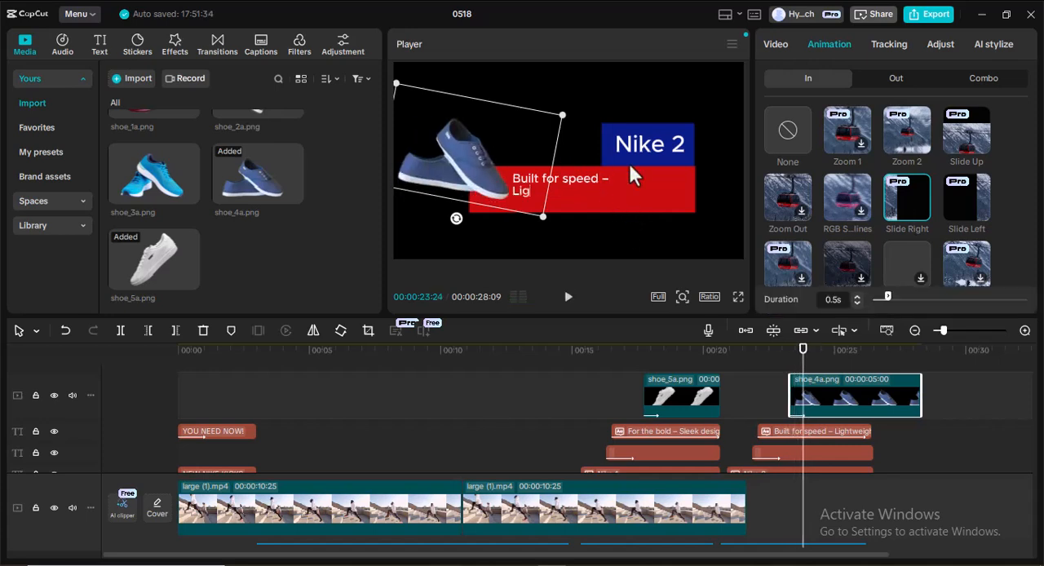
Shift the blue background, the Nike 2 title and the red bar slightly farther right, keeping their right edges aligned.
{"action": "left_click", "coordinate": [658, 145]}
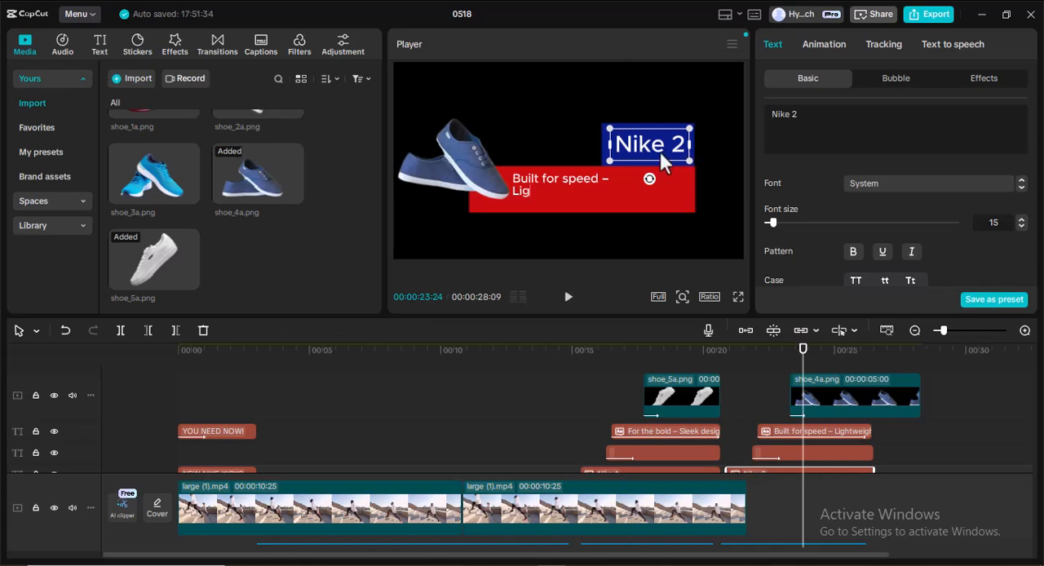
{"action": "double_click", "coordinate": [635, 132]}
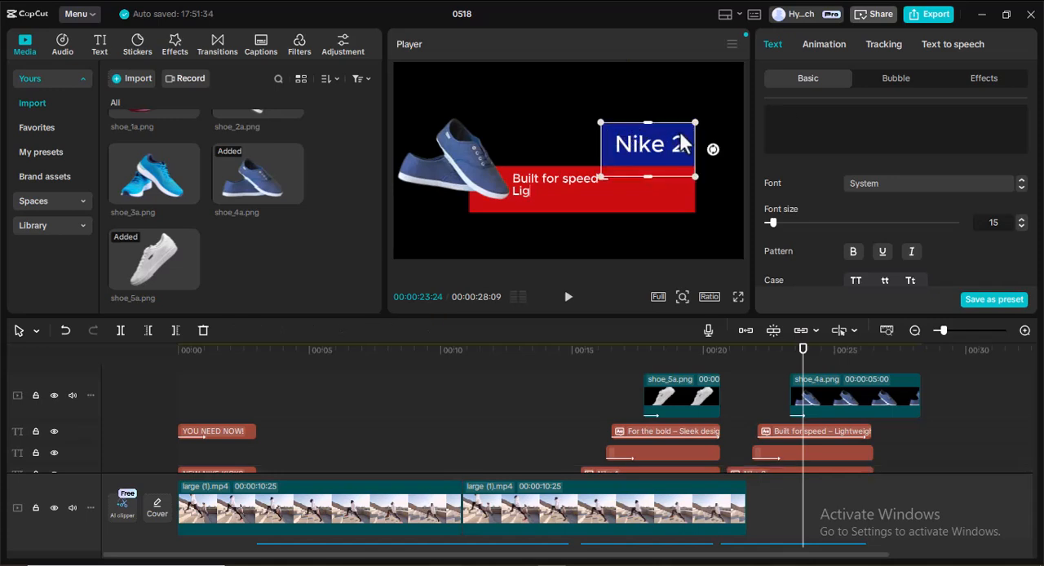
{"action": "mouse_move", "coordinate": [675, 134]}
{"action": "left_mouse_down"}
{"action": "mouse_move", "coordinate": [700, 136]}
{"action": "mouse_move", "coordinate": [645, 142]}
{"action": "mouse_move", "coordinate": [672, 143]}
{"action": "mouse_move", "coordinate": [658, 142]}
{"action": "left_mouse_up"}
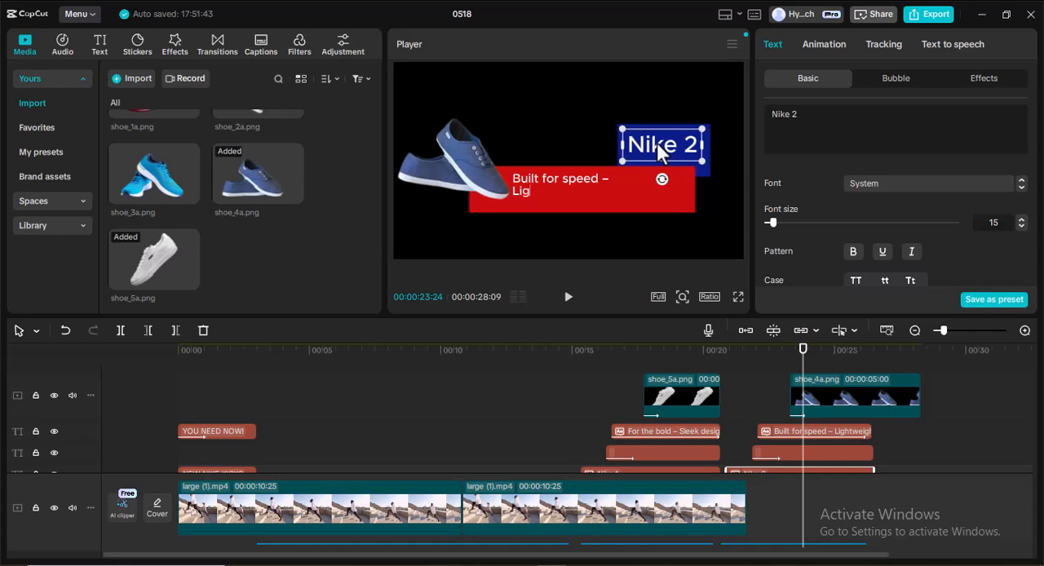
{"action": "left_click", "coordinate": [633, 193]}
{"action": "left_click_drag", "start_coordinate": [677, 176], "coordinate": [691, 174]}
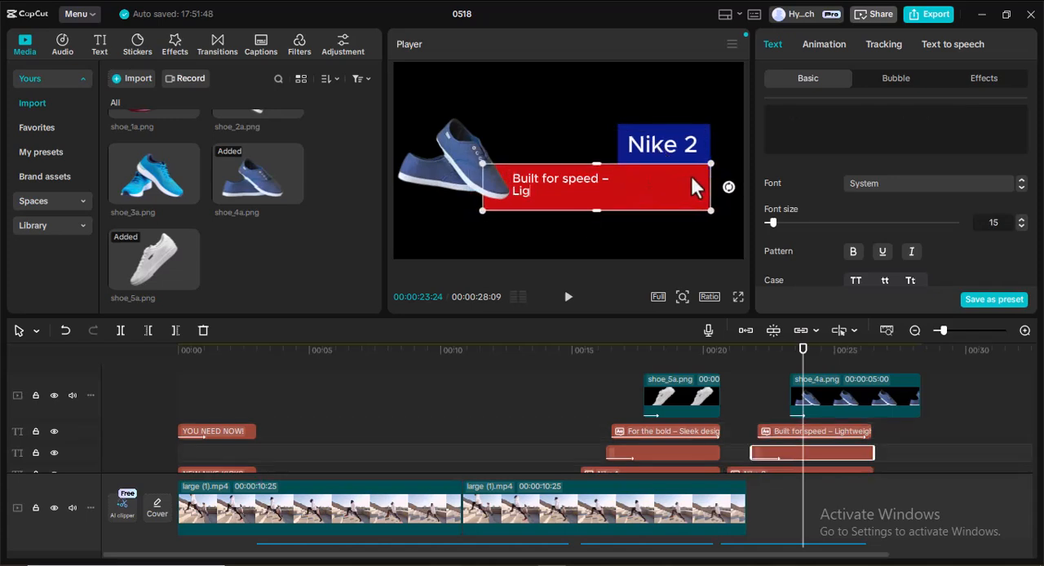
Shift the "Built for speed – Lightweight, explosive energy." text farther right inside the red bar.
{"action": "left_click", "coordinate": [552, 180]}
{"action": "left_click_drag", "start_coordinate": [554, 179], "coordinate": [580, 177]}
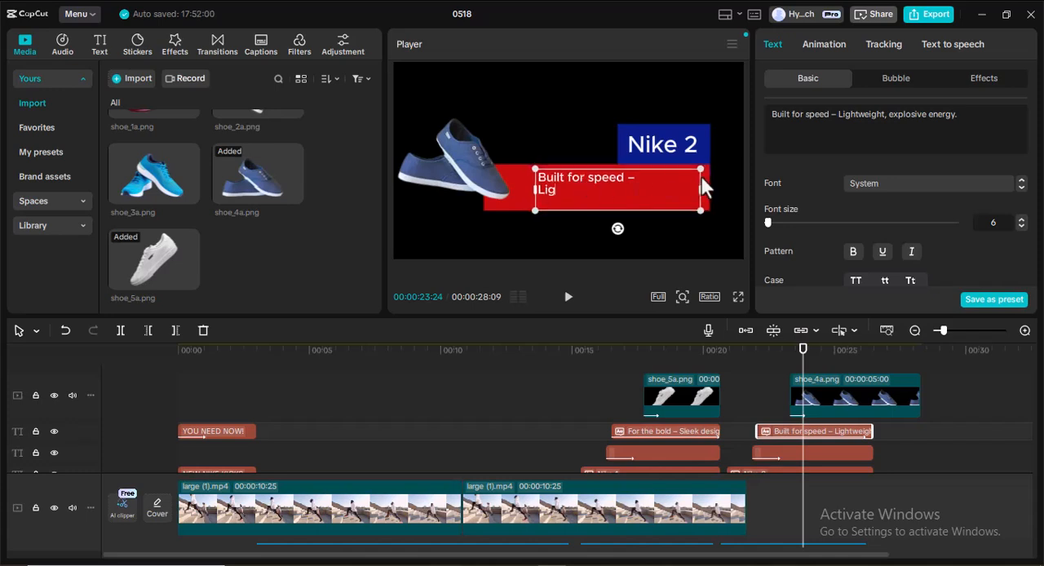
Nudge the red bar so its right edge lines up with the blue Nike 2 background above it.
{"action": "left_click", "coordinate": [517, 175]}
{"action": "left_click", "coordinate": [644, 175]}
{"action": "left_click", "coordinate": [686, 170]}
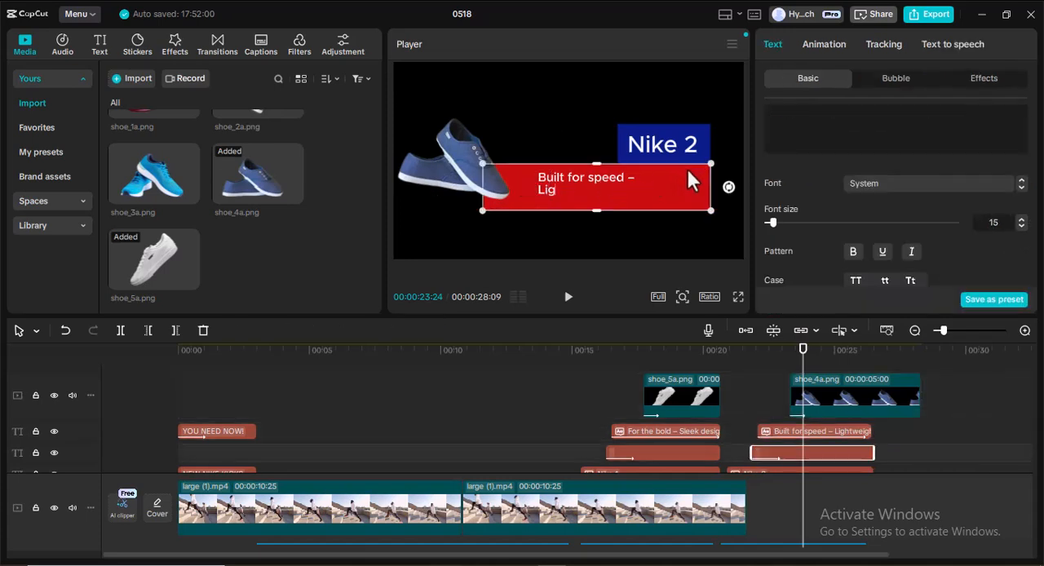
{"action": "left_click", "coordinate": [721, 125]}
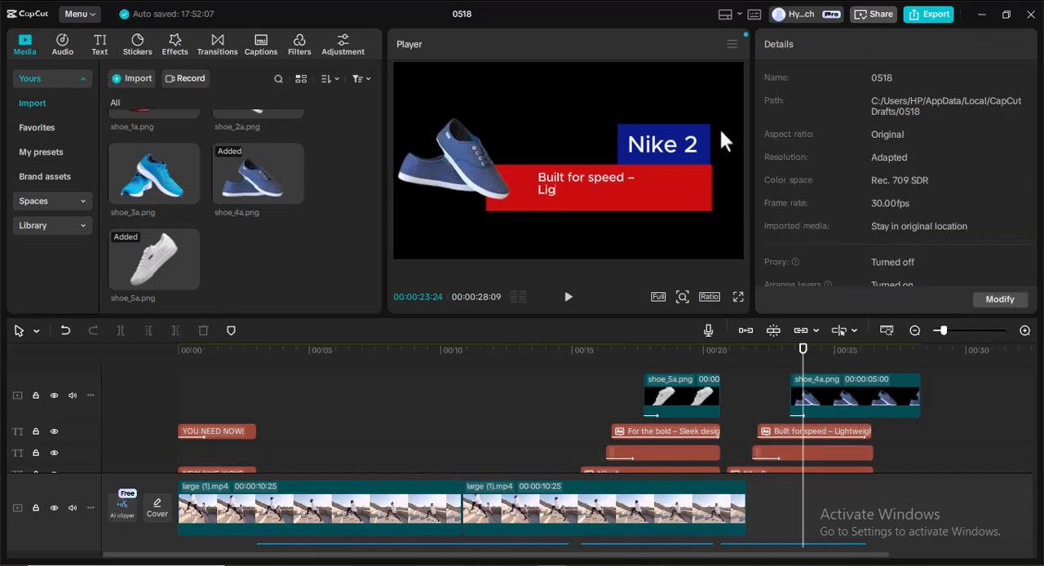
{"action": "left_click", "coordinate": [697, 169]}
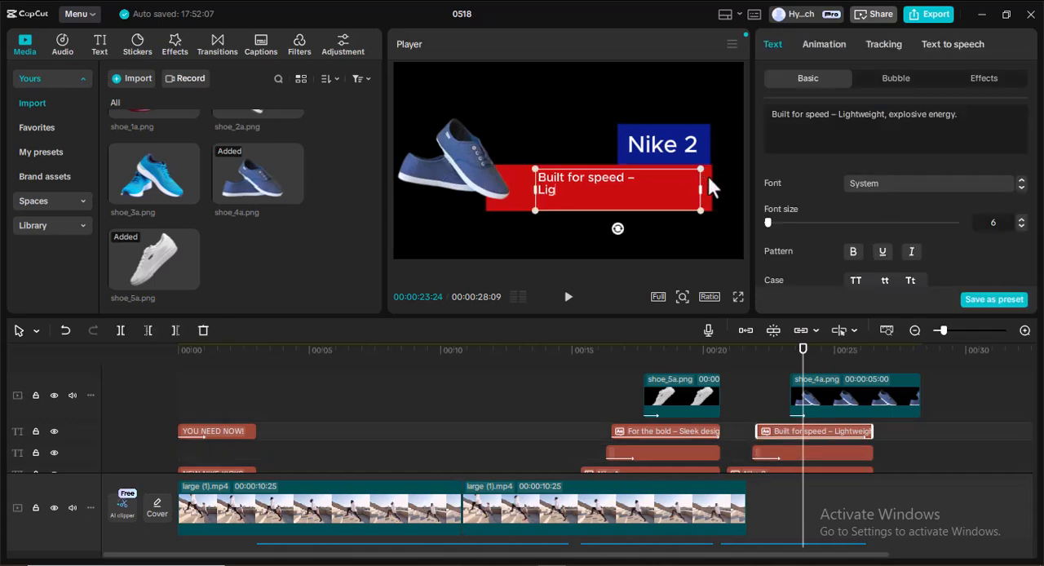
{"action": "left_click_drag", "start_coordinate": [707, 175], "coordinate": [704, 176]}
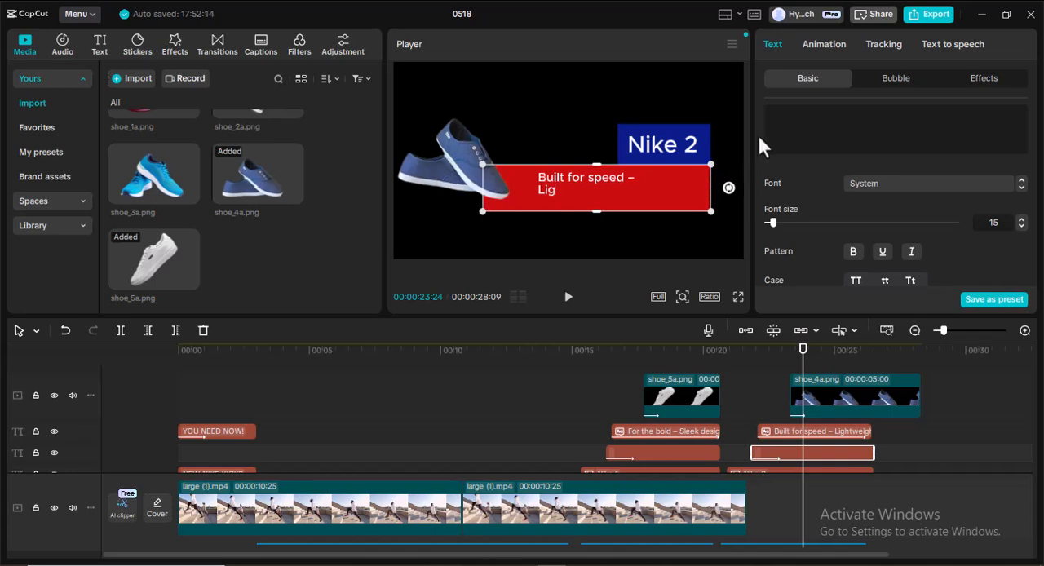
{"action": "left_click", "coordinate": [724, 125]}
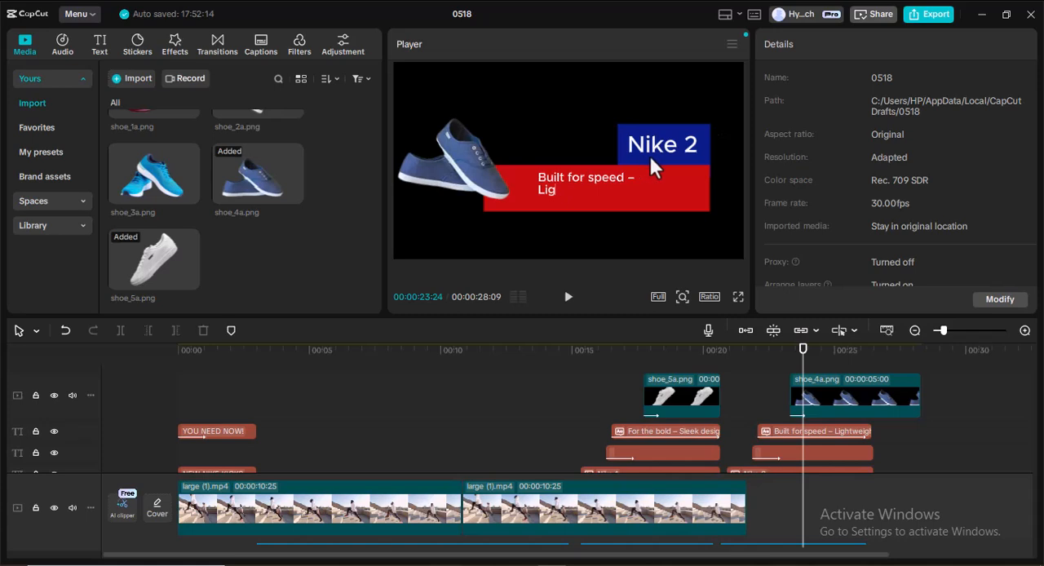
{"action": "left_click", "coordinate": [699, 169]}
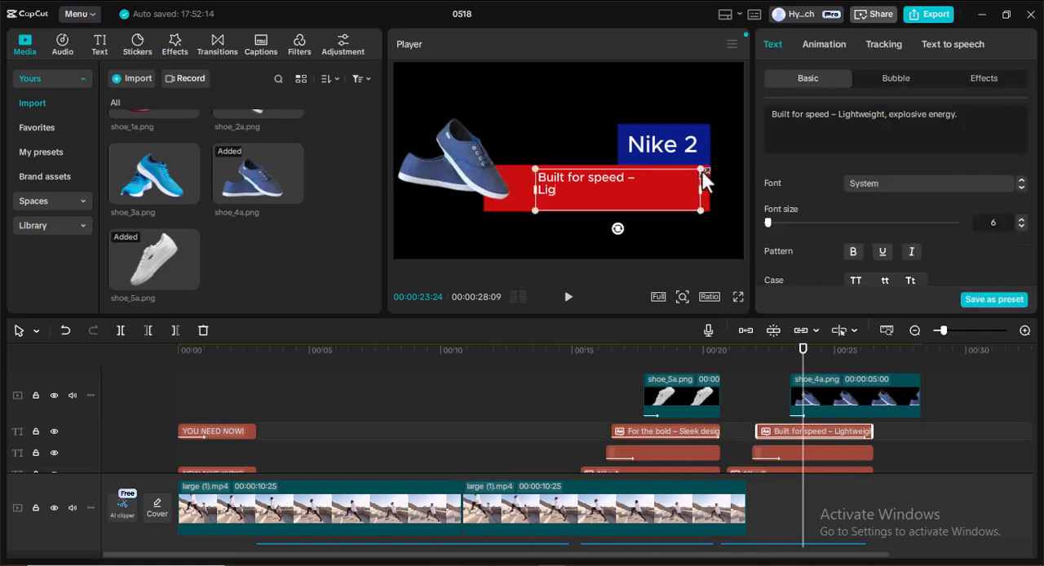
{"action": "left_click", "coordinate": [706, 186]}
{"action": "key", "text": "Up"}
{"action": "key", "text": "Up"}
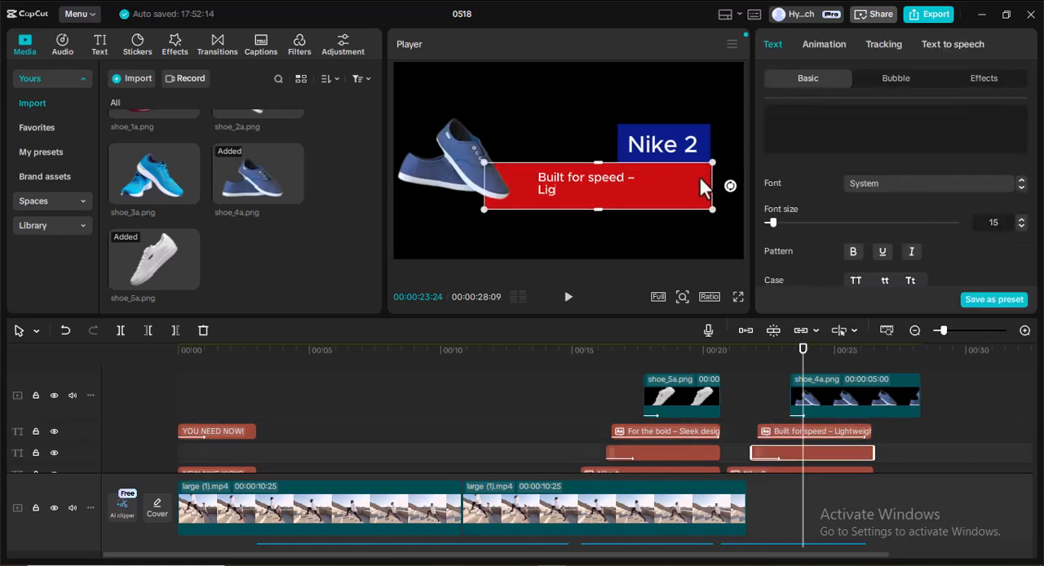
{"action": "key", "text": "Right"}
{"action": "left_click", "coordinate": [610, 132]}
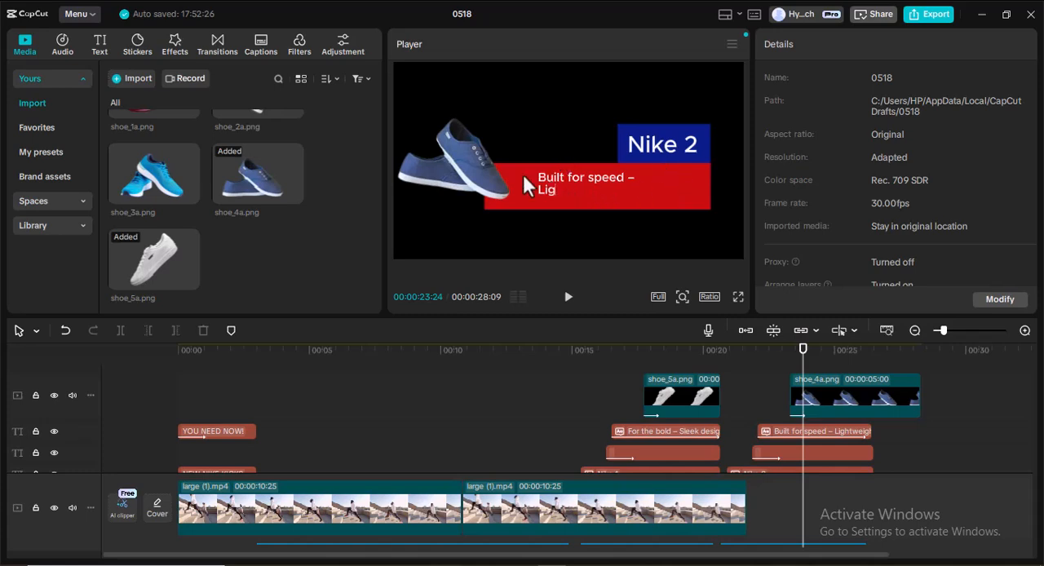
Move the shoe_4a.png image to about X -918, Y 75 over the red bar's left end and enlarge it to 63%.
{"action": "left_click", "coordinate": [471, 150]}
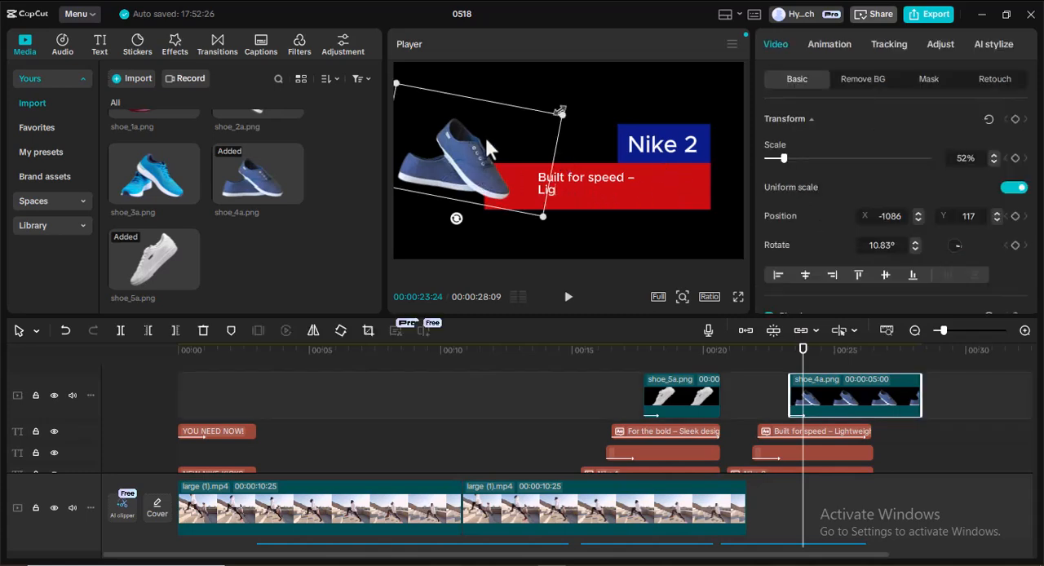
{"action": "left_click_drag", "start_coordinate": [465, 144], "coordinate": [478, 159]}
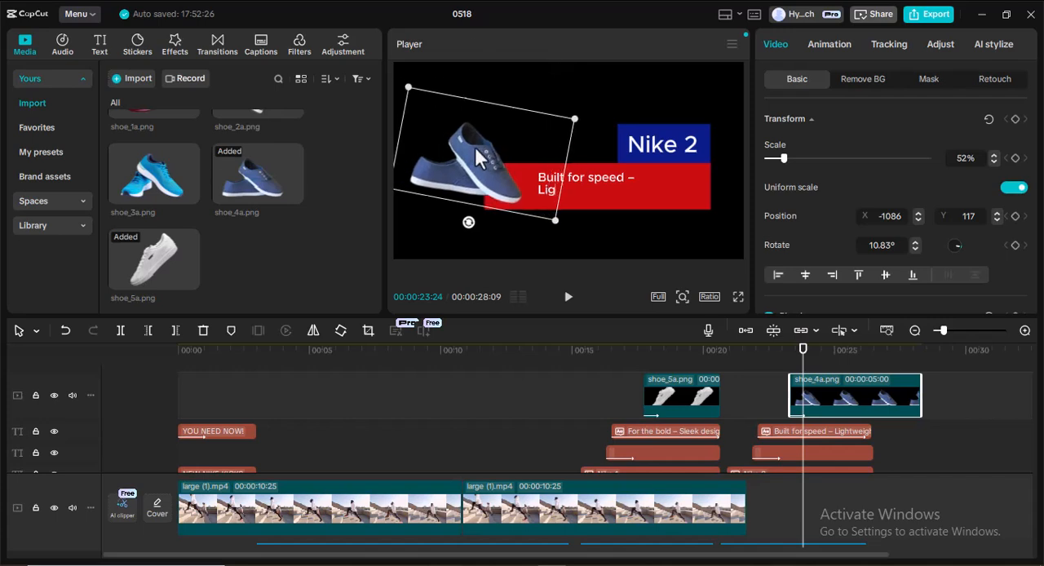
{"action": "left_click_drag", "start_coordinate": [411, 81], "coordinate": [398, 54]}
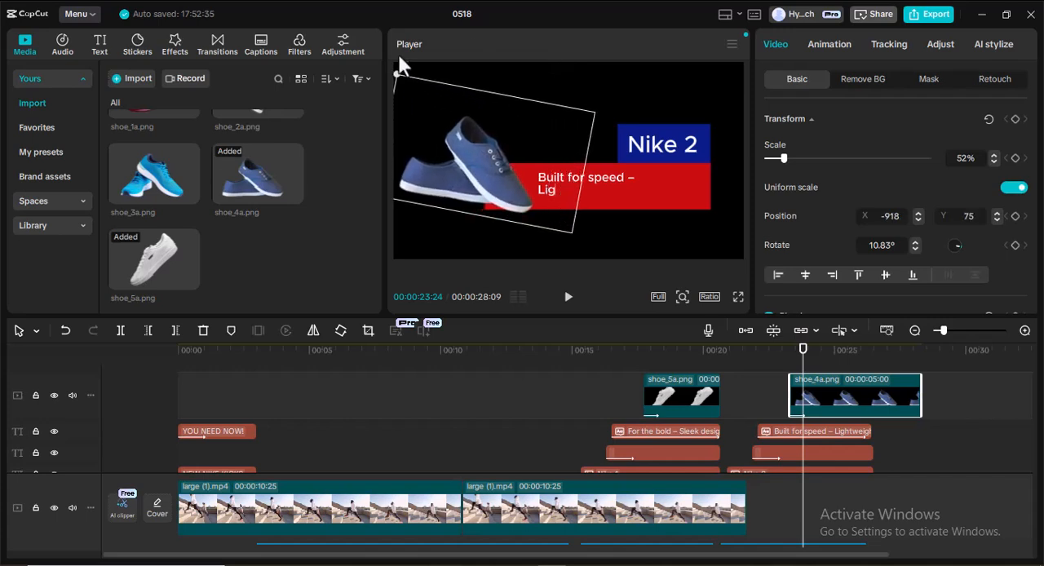
{"action": "left_click", "coordinate": [658, 192]}
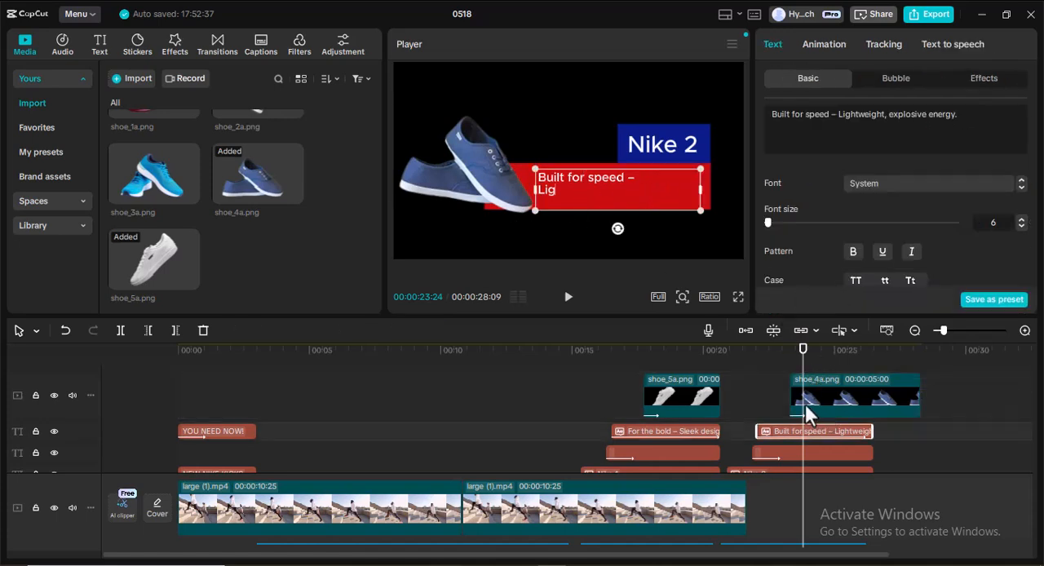
{"action": "mouse_move", "coordinate": [803, 375]}
{"action": "left_mouse_down"}
{"action": "mouse_move", "coordinate": [784, 376]}
{"action": "mouse_move", "coordinate": [804, 379]}
{"action": "left_mouse_up"}
{"action": "left_click", "coordinate": [826, 45]}
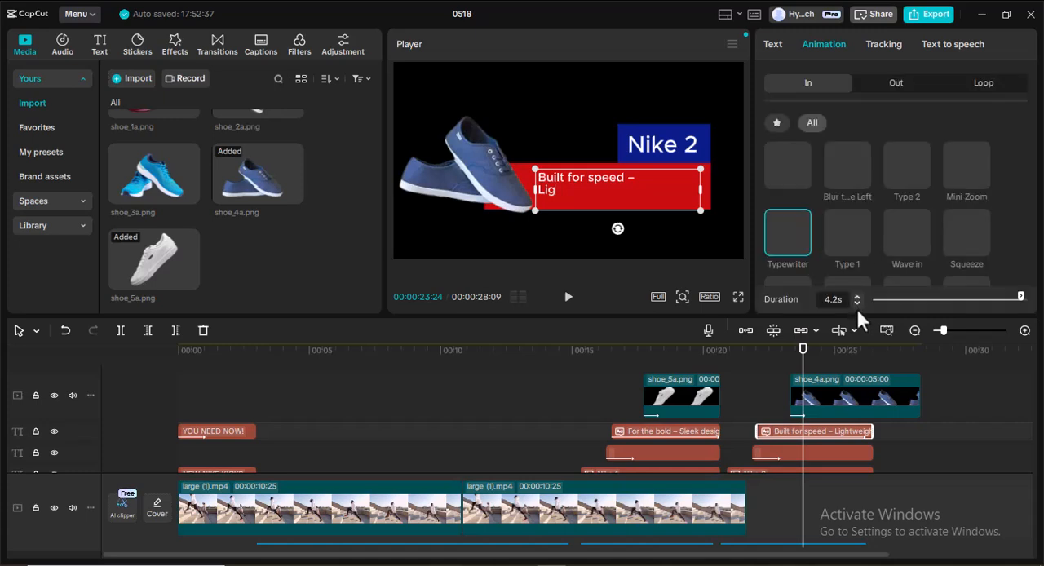
Set the shoe_4a.png clip's Slide Right duration to 1.0 s and move the clip earlier to just after the description text starts.
{"action": "left_click", "coordinate": [846, 402]}
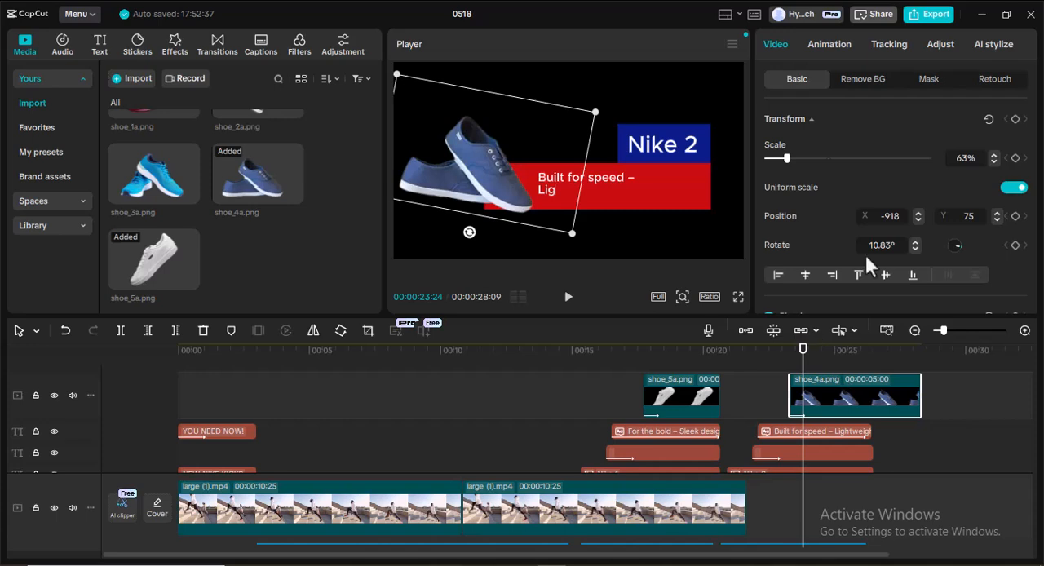
{"action": "left_click", "coordinate": [826, 42]}
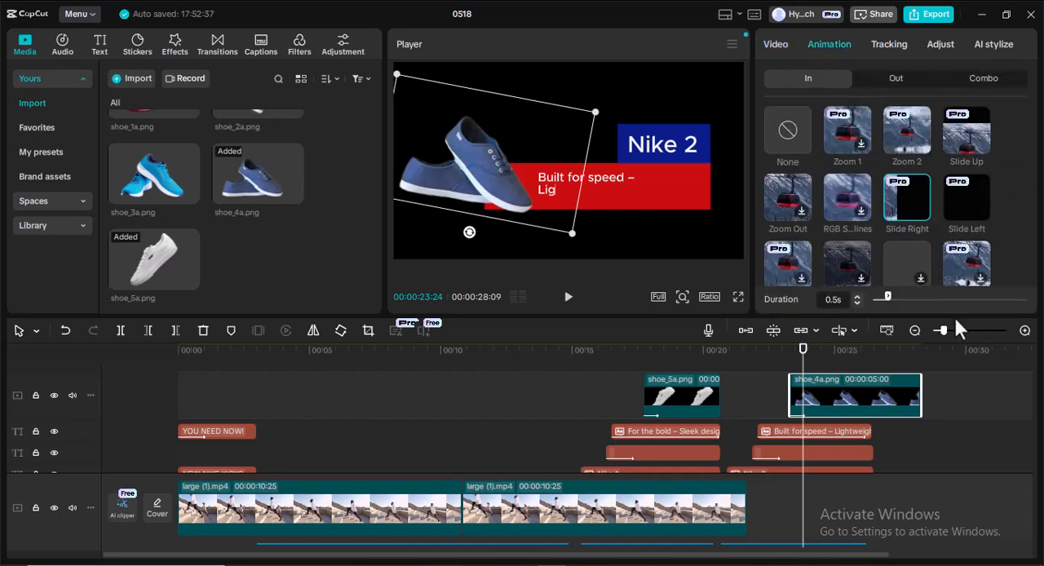
{"action": "left_click_drag", "start_coordinate": [888, 296], "coordinate": [900, 301]}
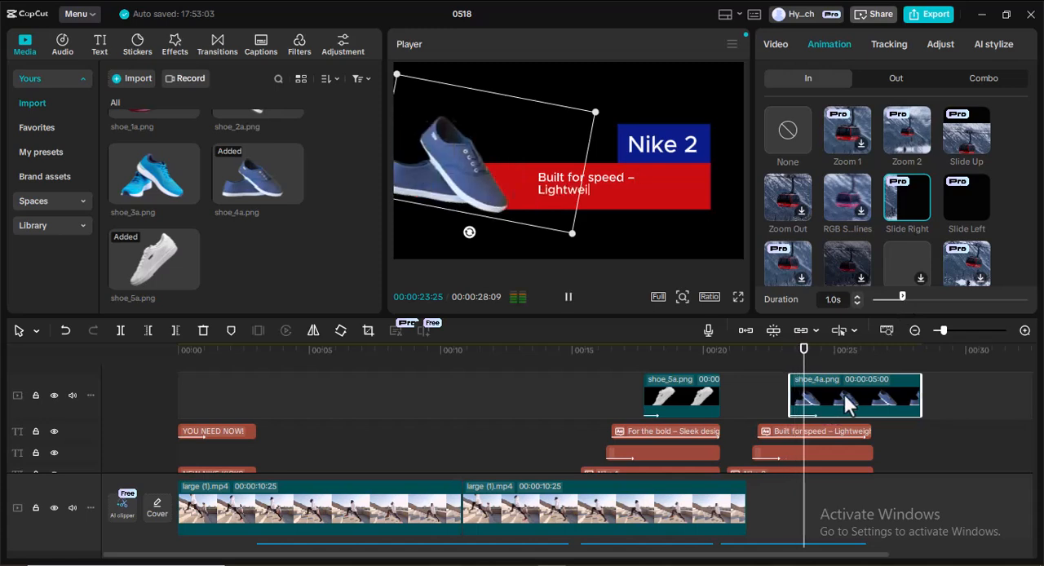
{"action": "left_click_drag", "start_coordinate": [851, 399], "coordinate": [832, 401]}
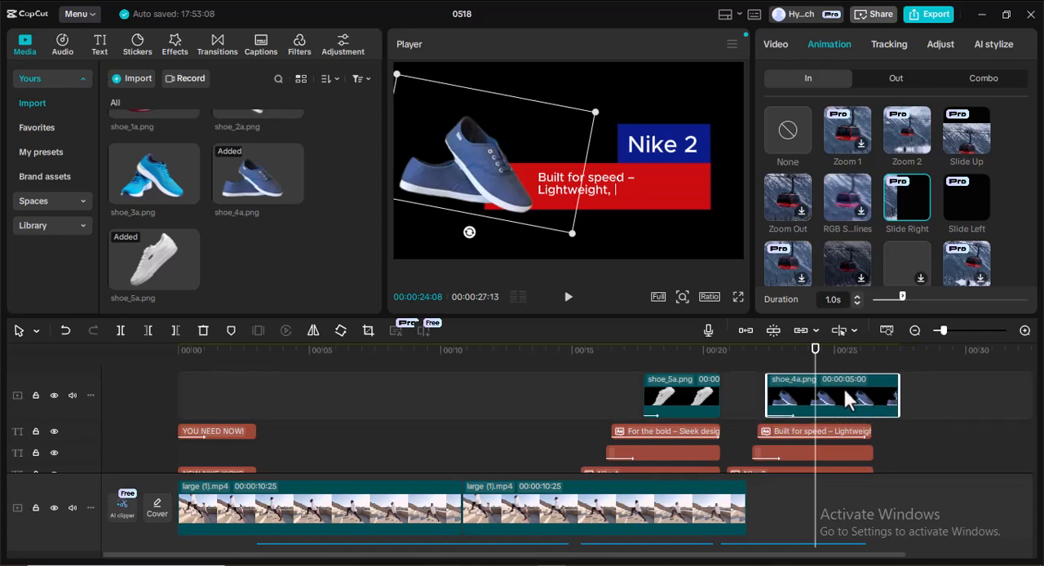
{"action": "scroll", "coordinate": [846, 394], "scroll_direction": "down", "scroll_amount": 5}
{"action": "scroll", "coordinate": [842, 389], "scroll_direction": "up", "scroll_amount": 1}
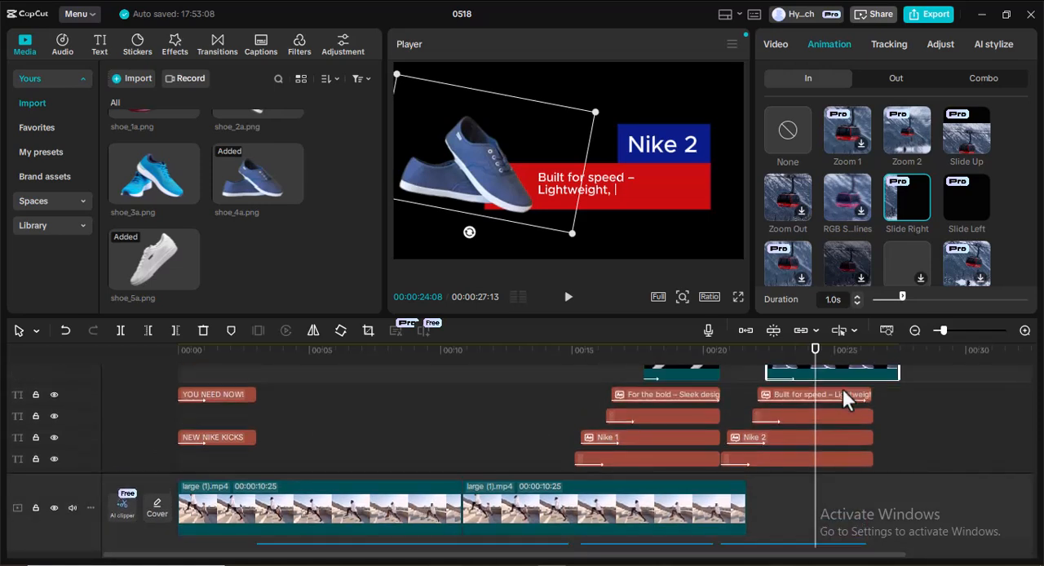
{"action": "left_click", "coordinate": [664, 147]}
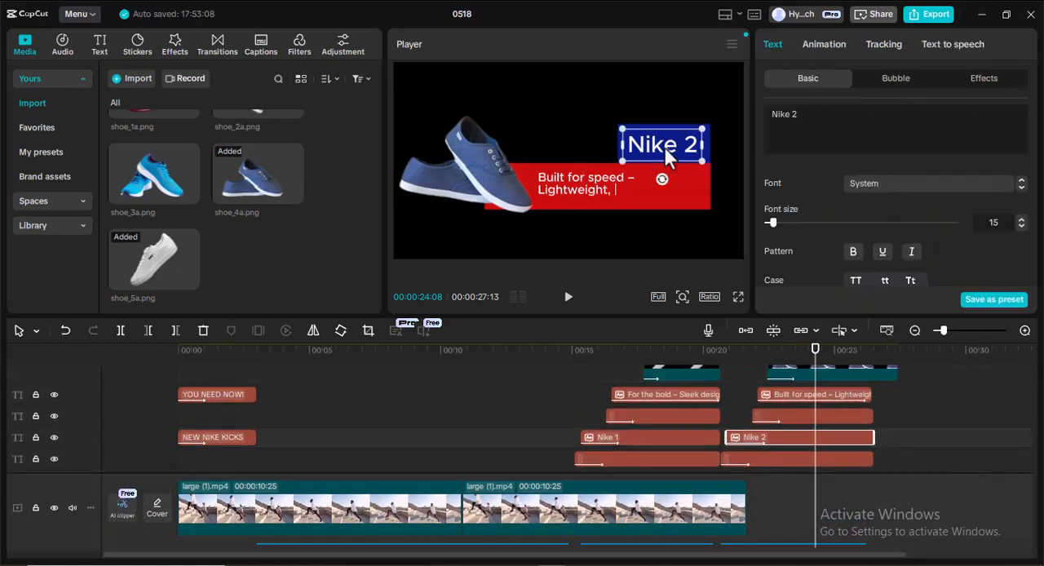
{"action": "left_click", "coordinate": [829, 44]}
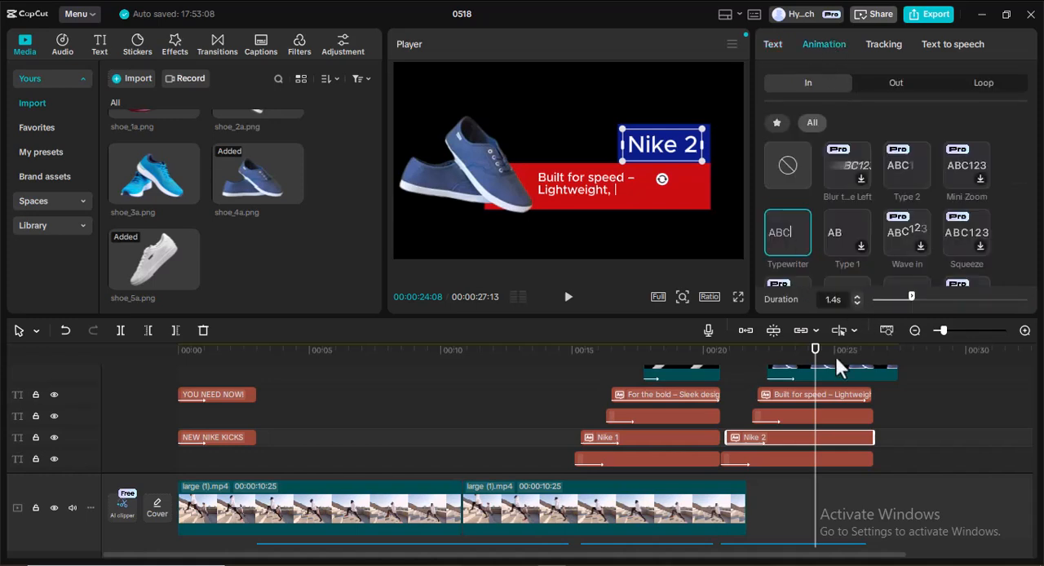
Replace the entrance animation of the blue background behind the Nike 2 title with Slide Left.
{"action": "left_click_drag", "start_coordinate": [812, 356], "coordinate": [753, 354]}
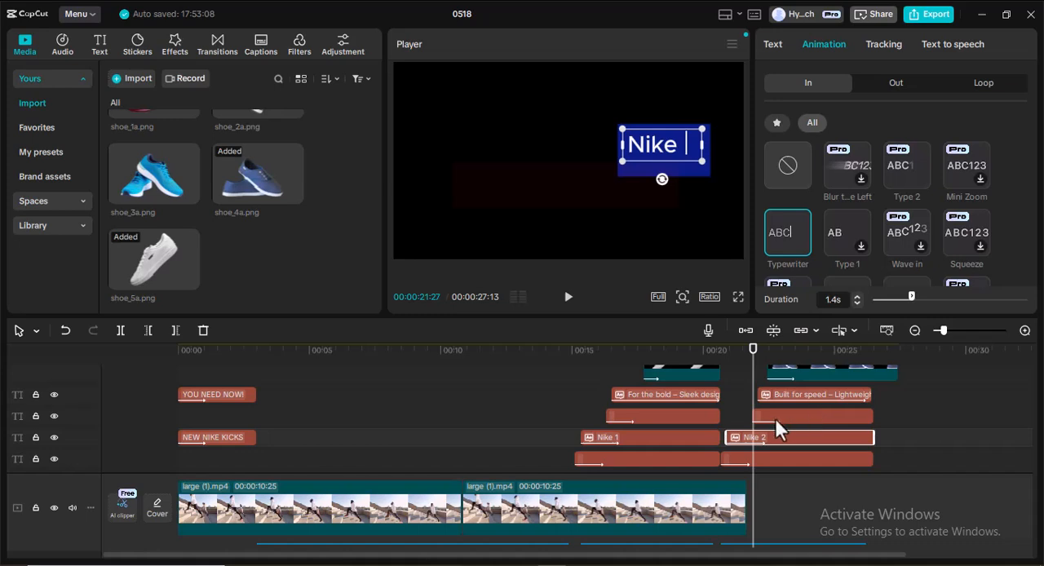
{"action": "left_click", "coordinate": [796, 461]}
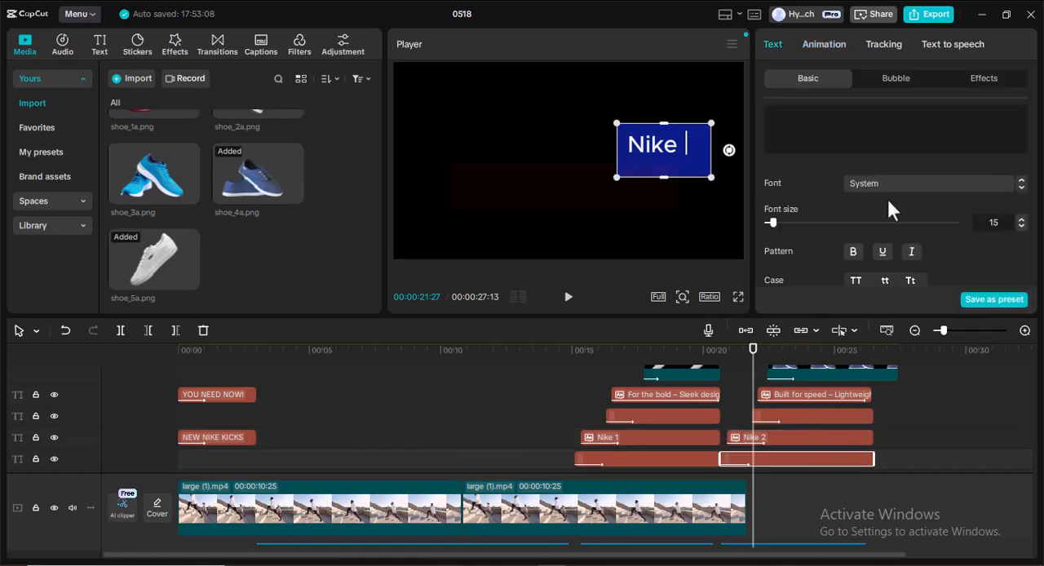
{"action": "left_click", "coordinate": [827, 46]}
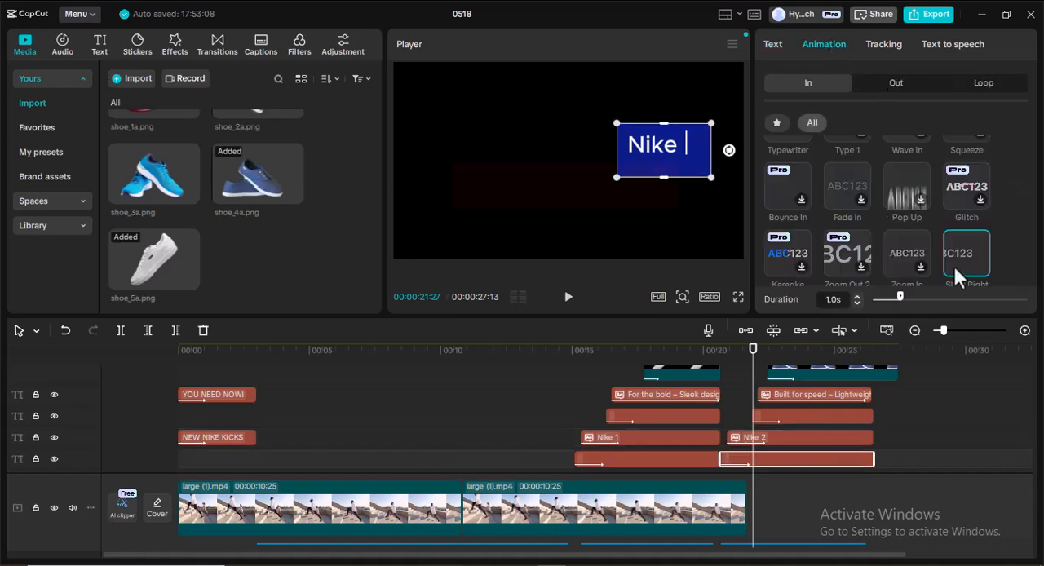
{"action": "scroll", "coordinate": [956, 195], "scroll_direction": "down", "scroll_amount": 1}
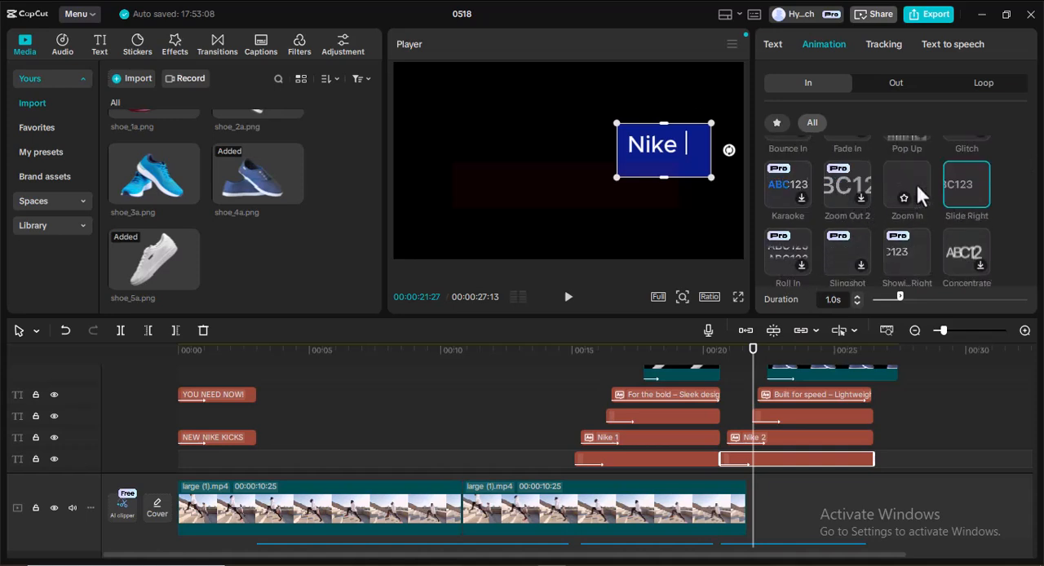
{"action": "scroll", "coordinate": [861, 177], "scroll_direction": "up", "scroll_amount": 1}
{"action": "scroll", "coordinate": [871, 179], "scroll_direction": "down", "scroll_amount": 3}
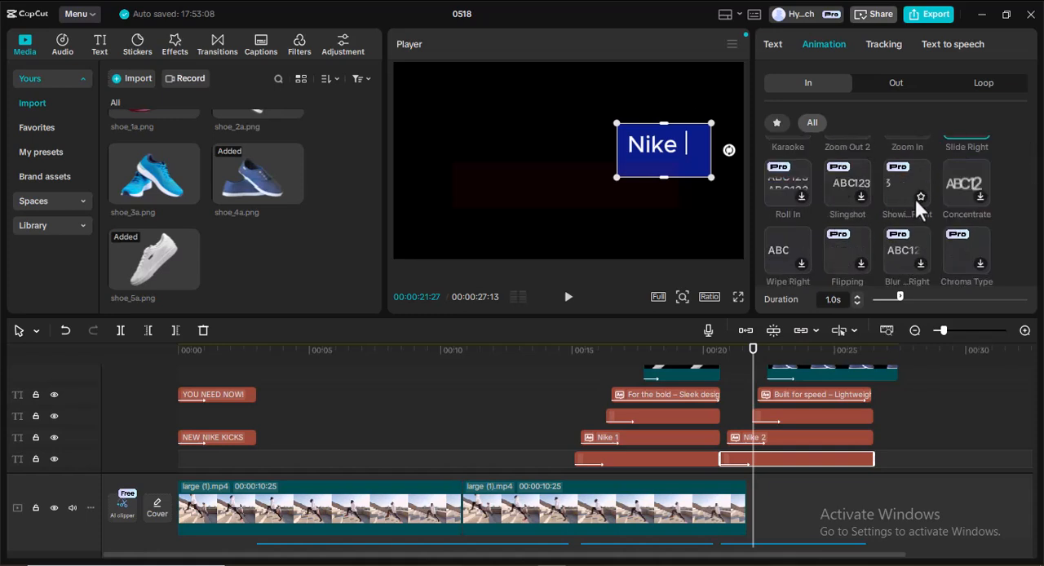
{"action": "scroll", "coordinate": [914, 197], "scroll_direction": "down", "scroll_amount": 2}
{"action": "left_click", "coordinate": [842, 244]}
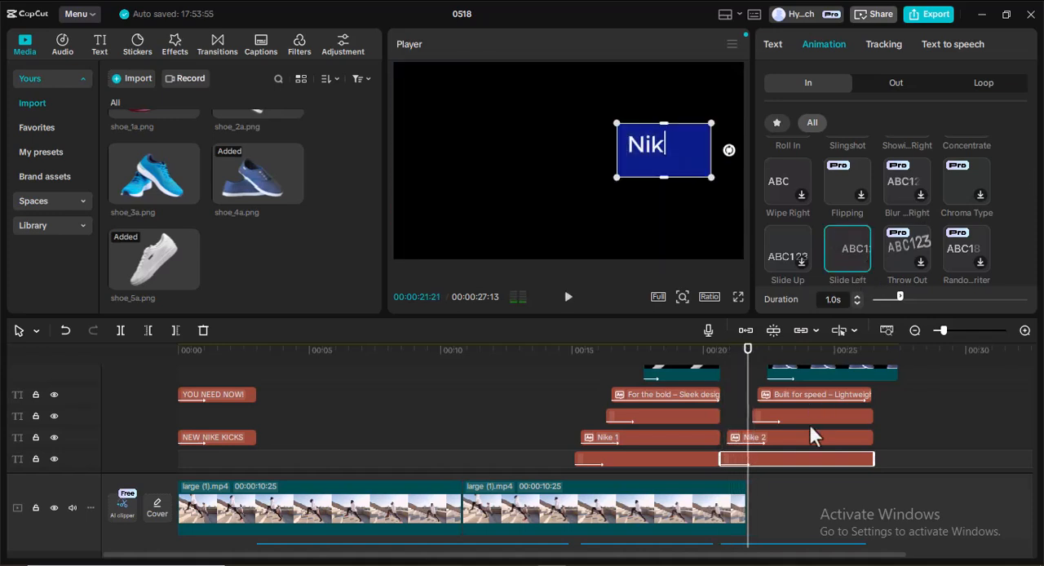
{"action": "left_click", "coordinate": [815, 440]}
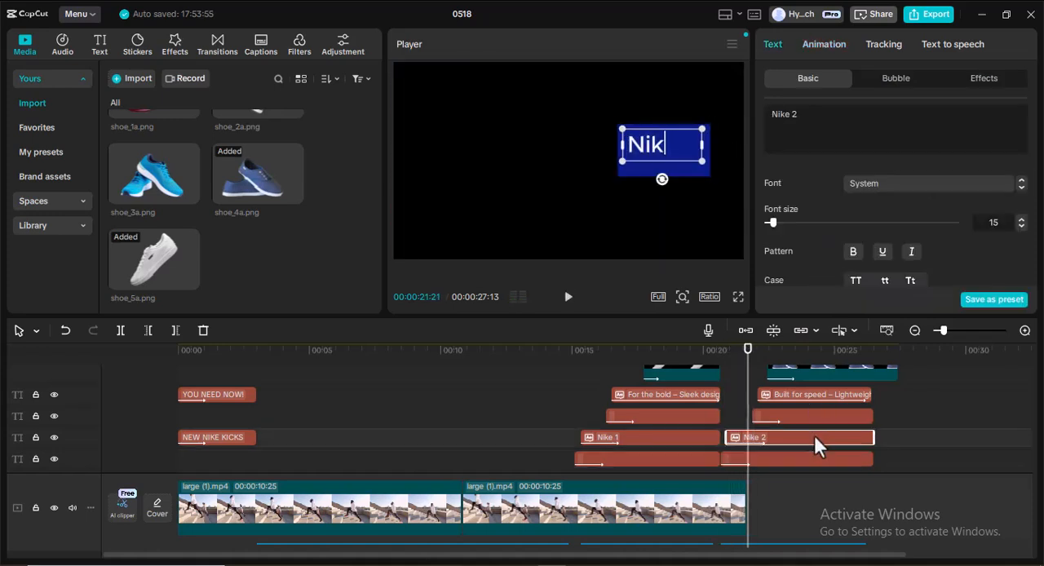
{"action": "left_click", "coordinate": [824, 44]}
{"action": "scroll", "coordinate": [959, 203], "scroll_direction": "down", "scroll_amount": 3}
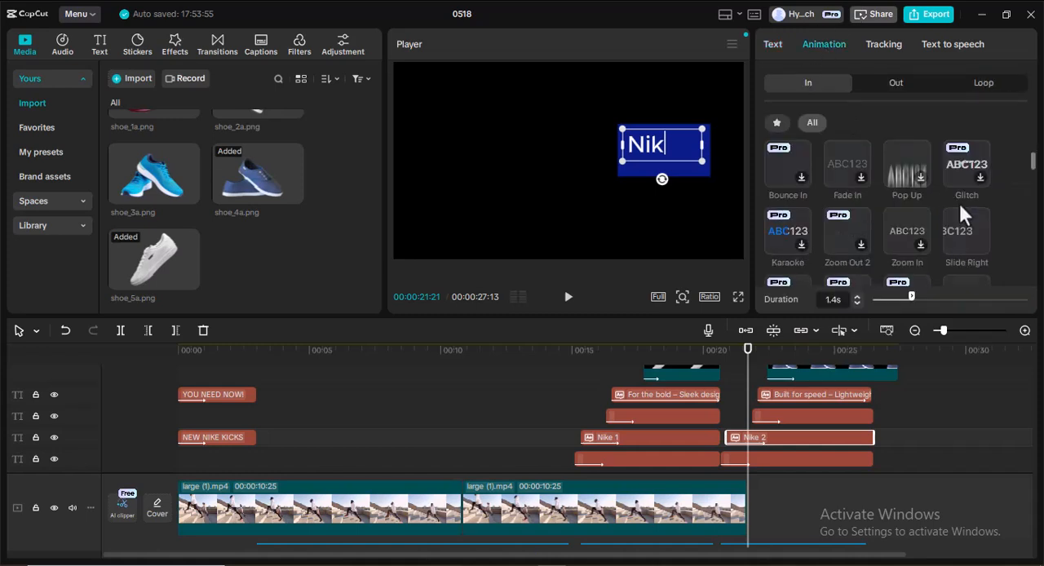
{"action": "scroll", "coordinate": [938, 200], "scroll_direction": "up", "scroll_amount": 5}
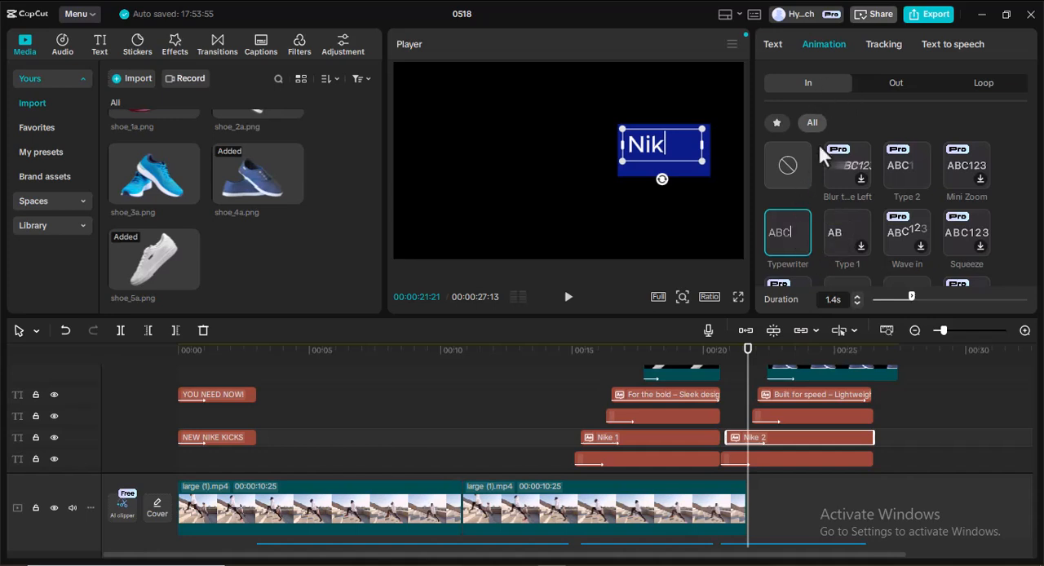
Replace the entrance animation of the red bar in the Nike 2 sequence with Slide Left.
{"action": "left_click", "coordinate": [819, 411]}
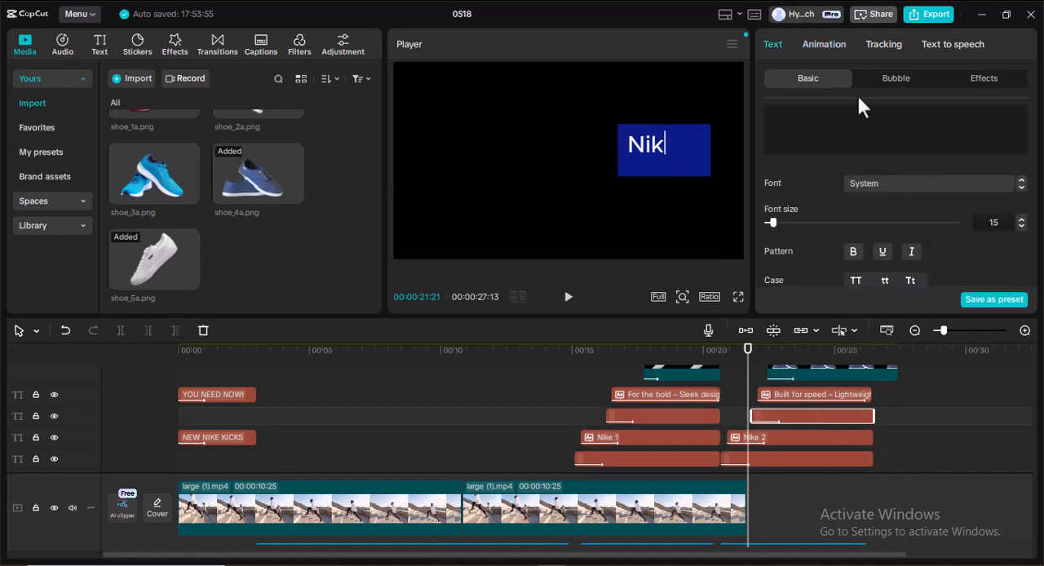
{"action": "left_click", "coordinate": [825, 42]}
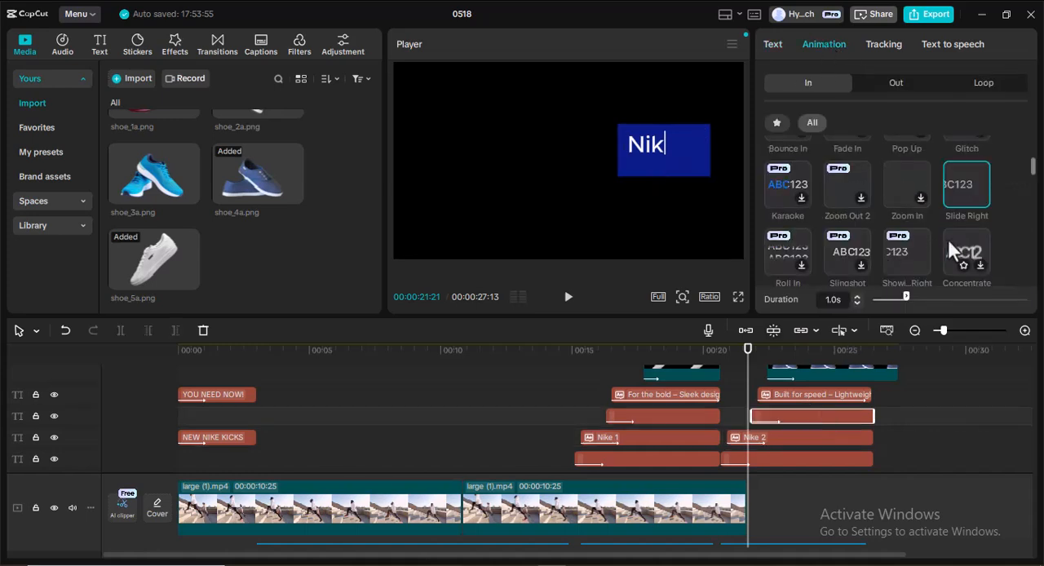
{"action": "scroll", "coordinate": [858, 237], "scroll_direction": "down", "scroll_amount": 1}
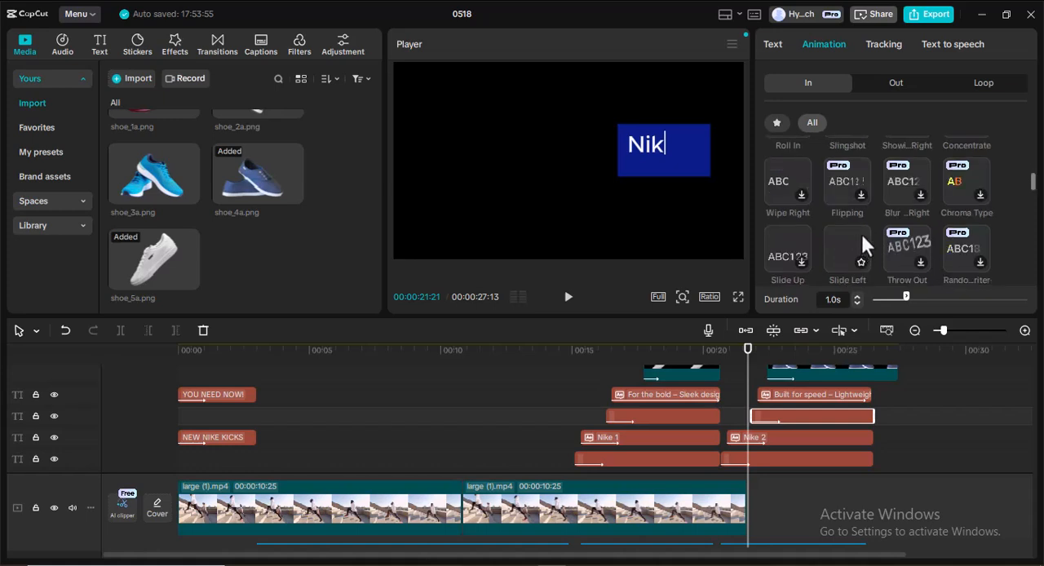
{"action": "left_click", "coordinate": [843, 252]}
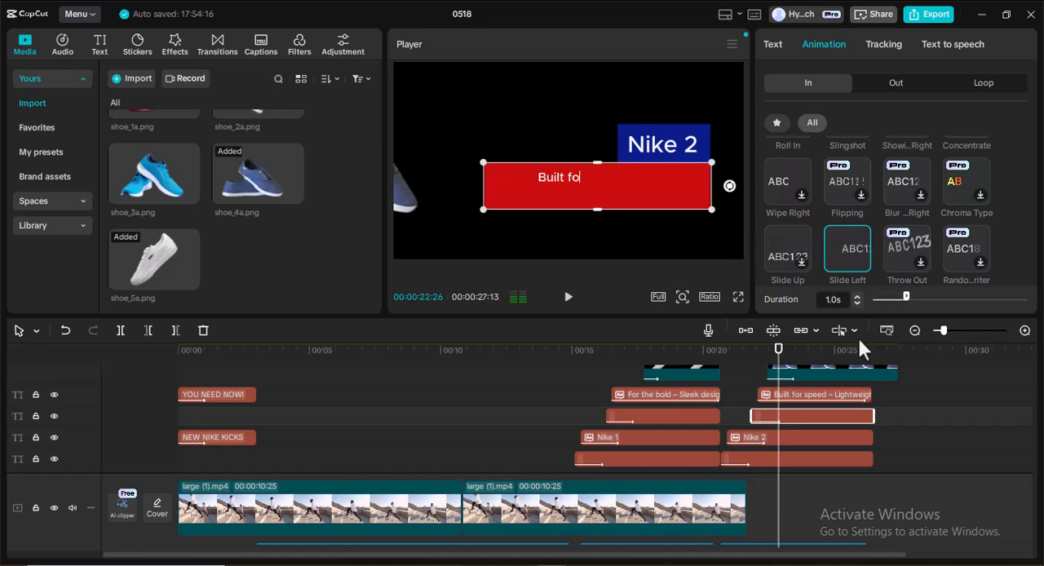
{"action": "left_click", "coordinate": [821, 393]}
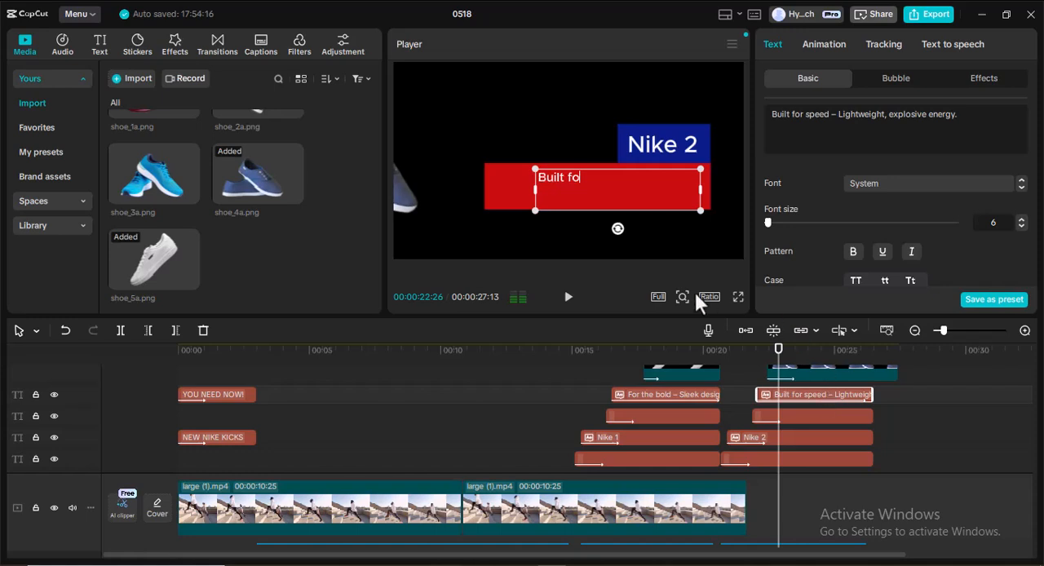
Widen the Nike 2 description text box so the sentence wraps onto two lines and reposition it within the red bar.
{"action": "left_click_drag", "start_coordinate": [781, 366], "coordinate": [871, 363]}
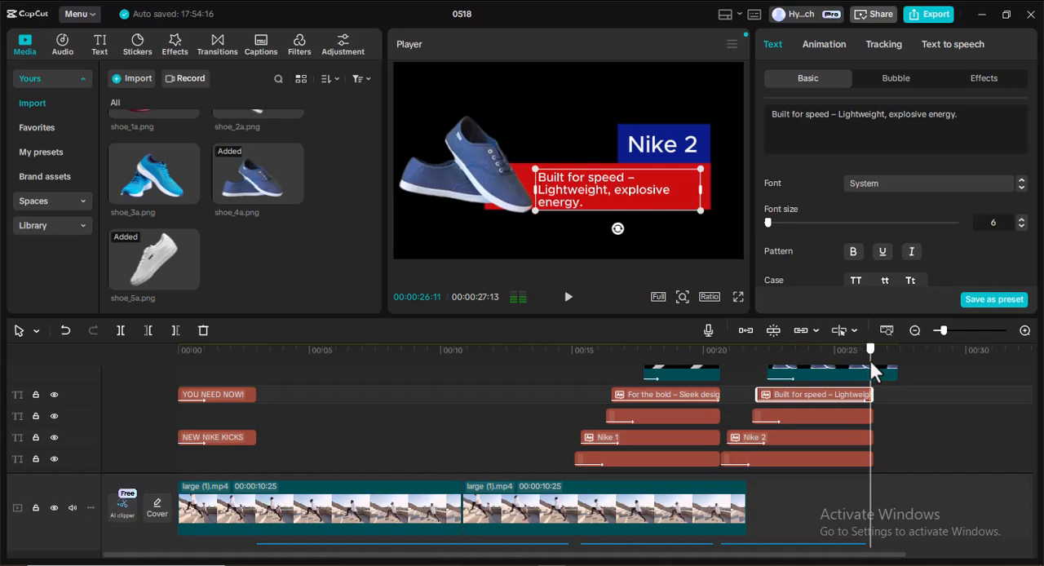
{"action": "left_click", "coordinate": [702, 190]}
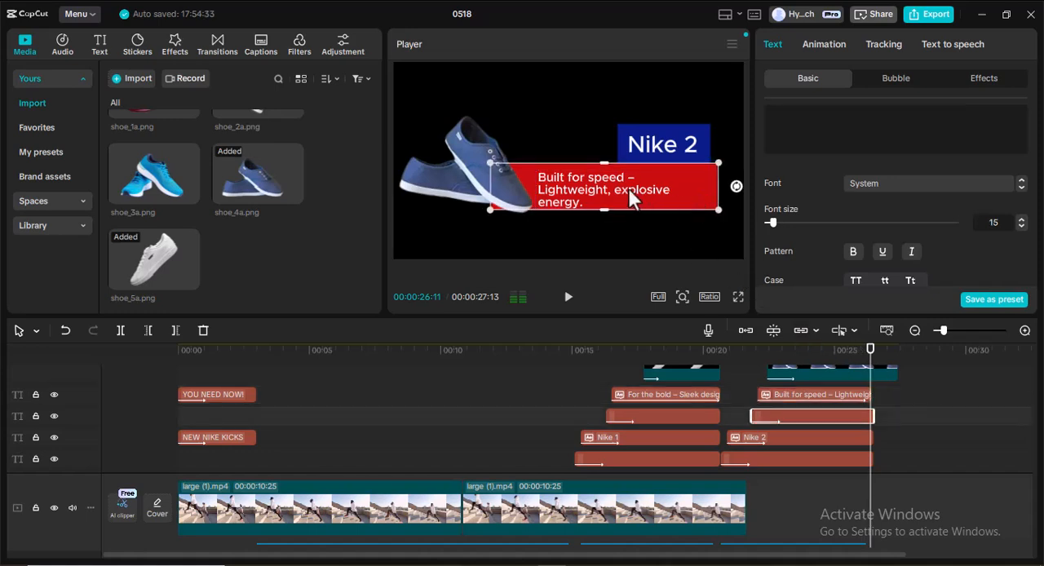
{"action": "key", "text": "ctrl+z"}
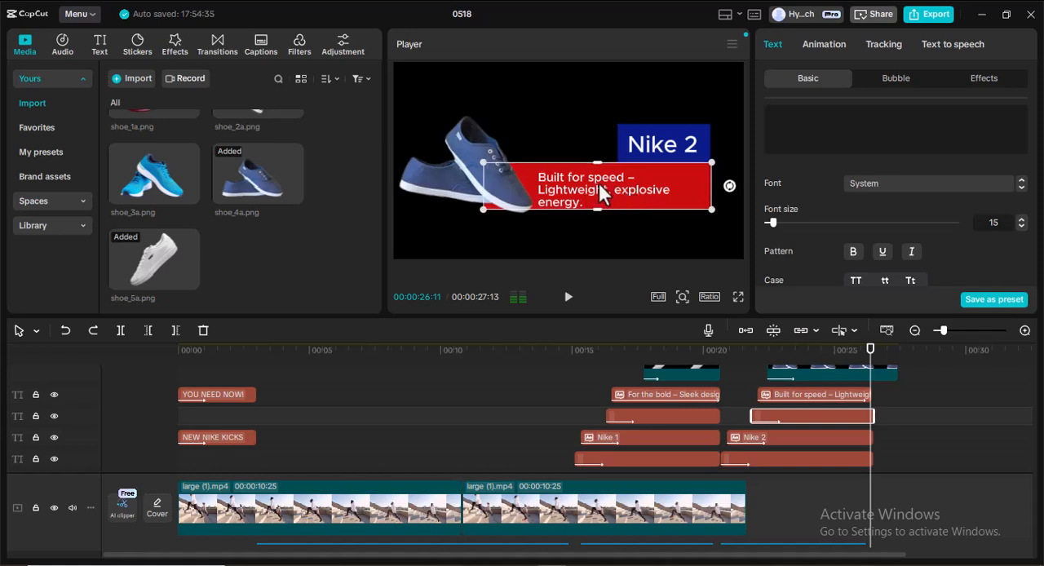
{"action": "left_click", "coordinate": [580, 187]}
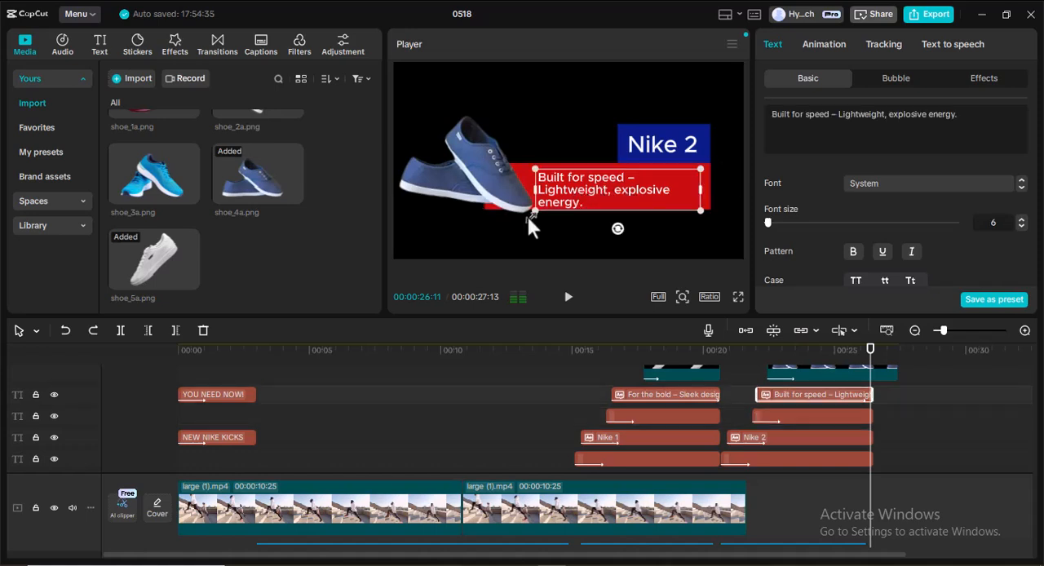
{"action": "left_click", "coordinate": [703, 196]}
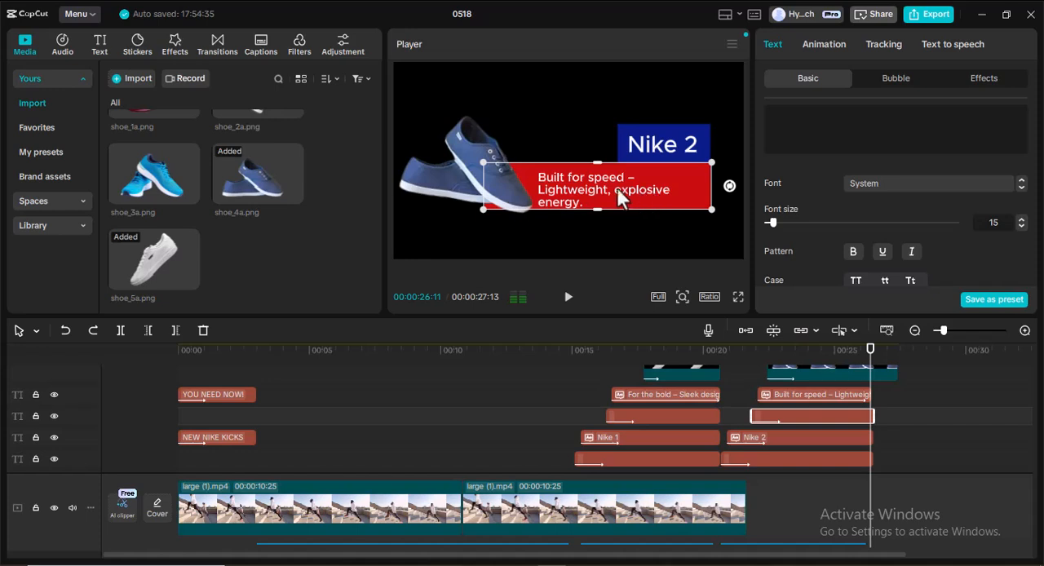
{"action": "left_click", "coordinate": [603, 183]}
{"action": "left_click_drag", "start_coordinate": [534, 192], "coordinate": [510, 196]}
{"action": "left_click_drag", "start_coordinate": [571, 188], "coordinate": [589, 184]}
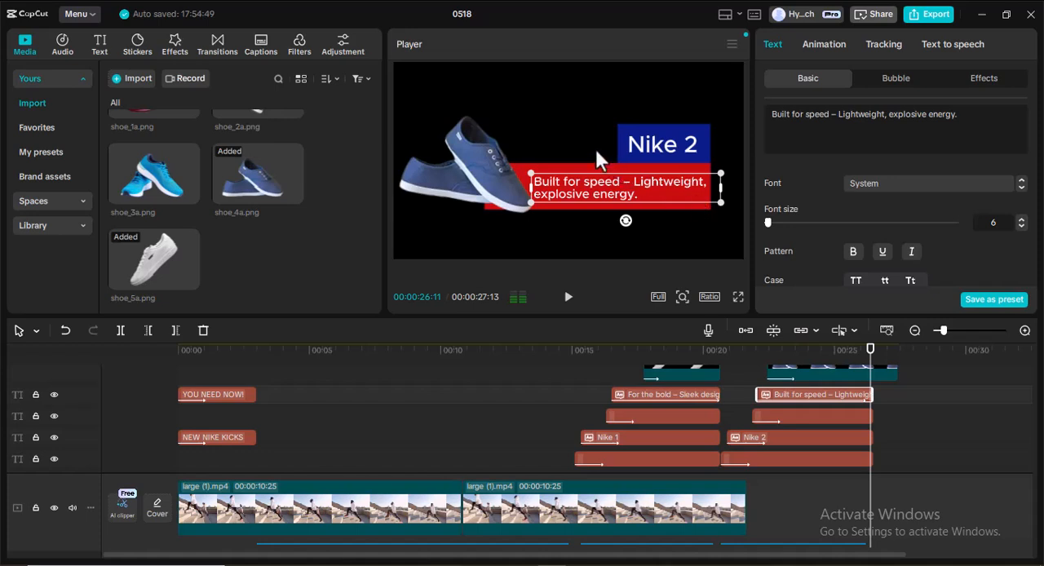
{"action": "left_click_drag", "start_coordinate": [588, 184], "coordinate": [589, 183]}
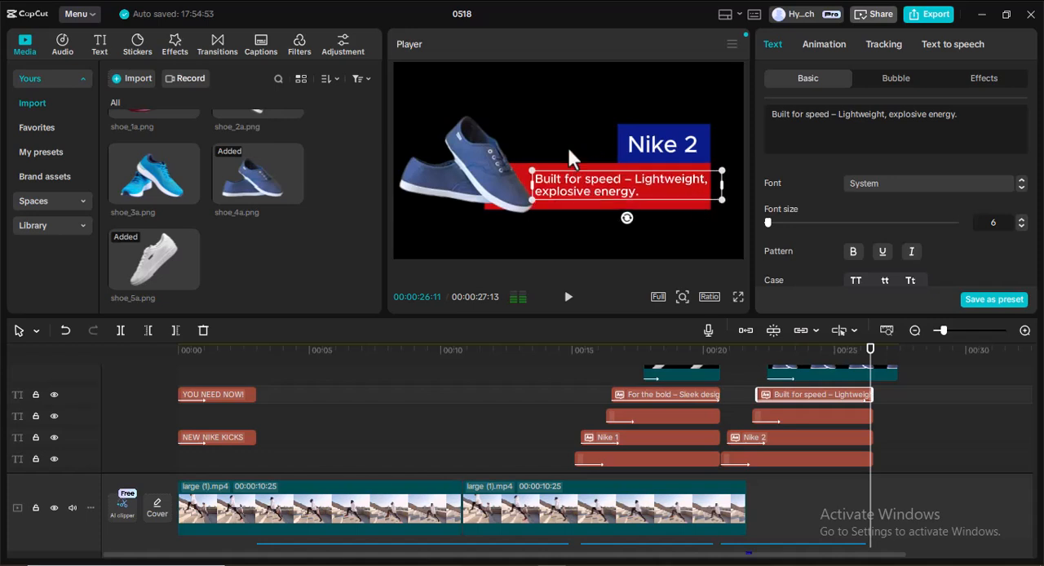
Trim the ends of the Nike 2 title clip and the red bar clip to the playhead at 00:00:26:11.
{"action": "left_click", "coordinate": [643, 149]}
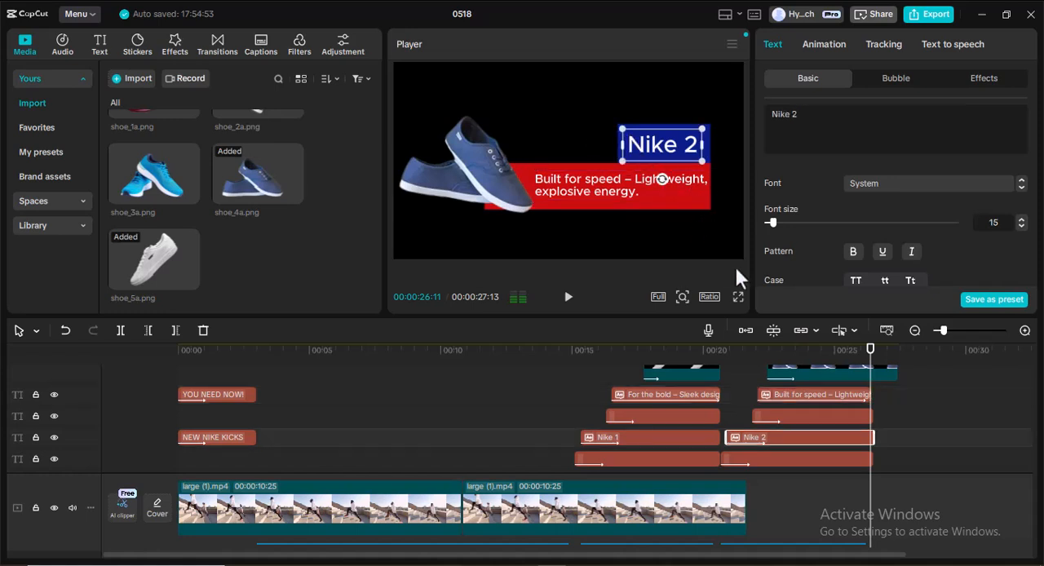
{"action": "scroll", "coordinate": [826, 430], "scroll_direction": "down", "scroll_amount": 3}
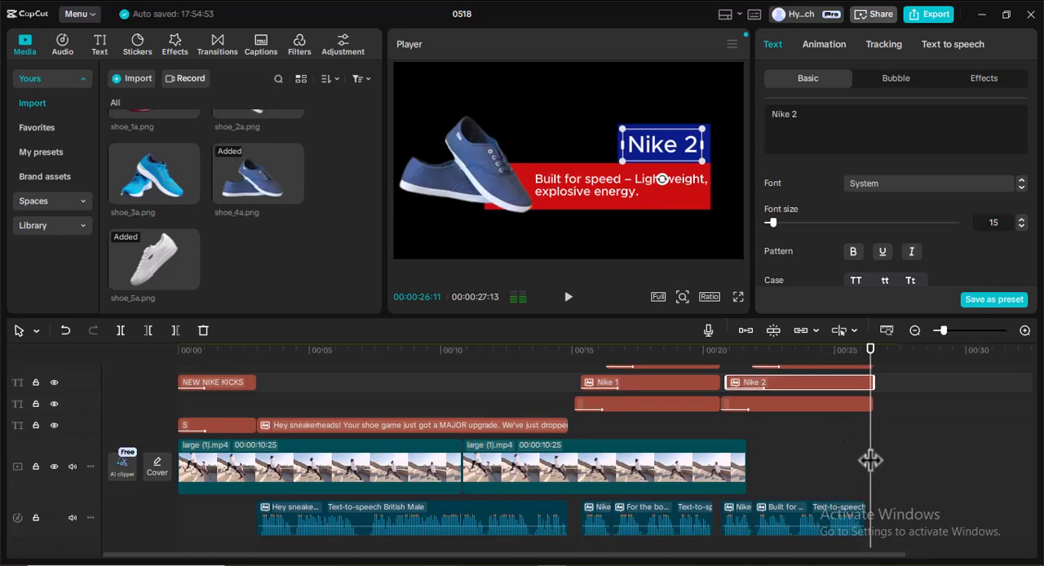
{"action": "scroll", "coordinate": [870, 460], "scroll_direction": "up", "scroll_amount": 3}
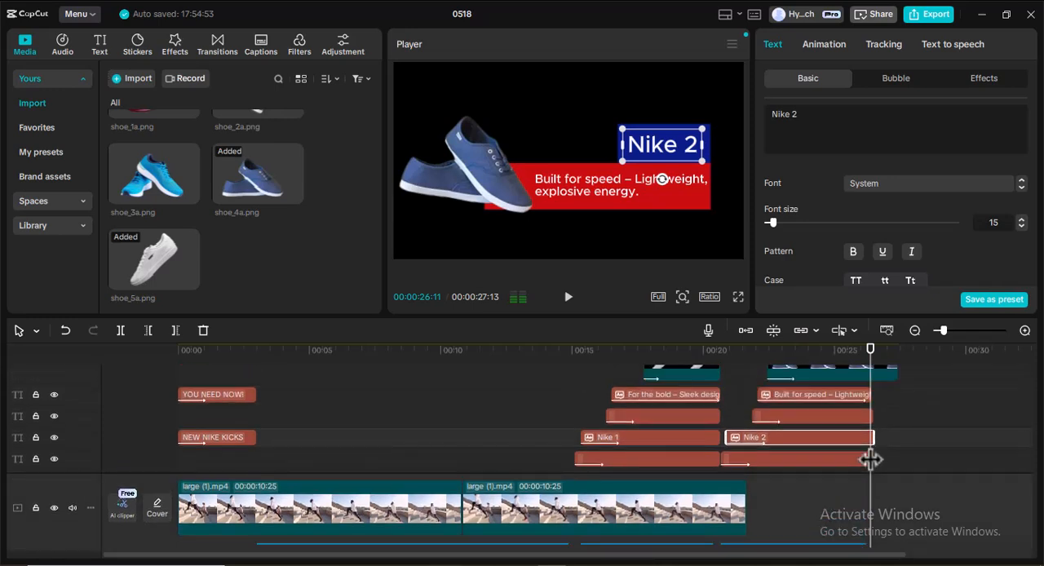
{"action": "scroll", "coordinate": [867, 397], "scroll_direction": "up", "scroll_amount": 1}
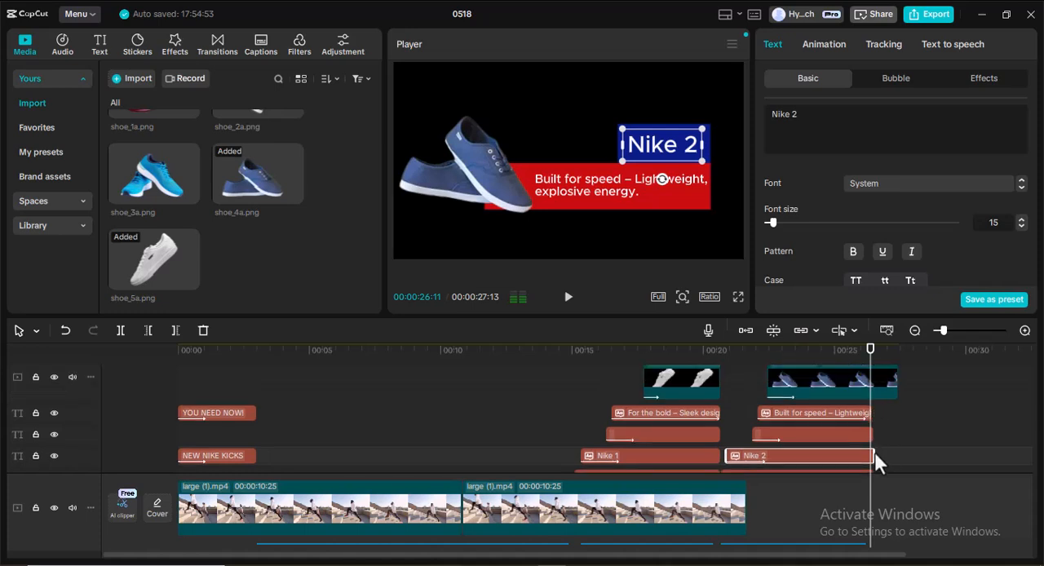
{"action": "left_click_drag", "start_coordinate": [874, 455], "coordinate": [870, 455]}
{"action": "left_click", "coordinate": [872, 434]}
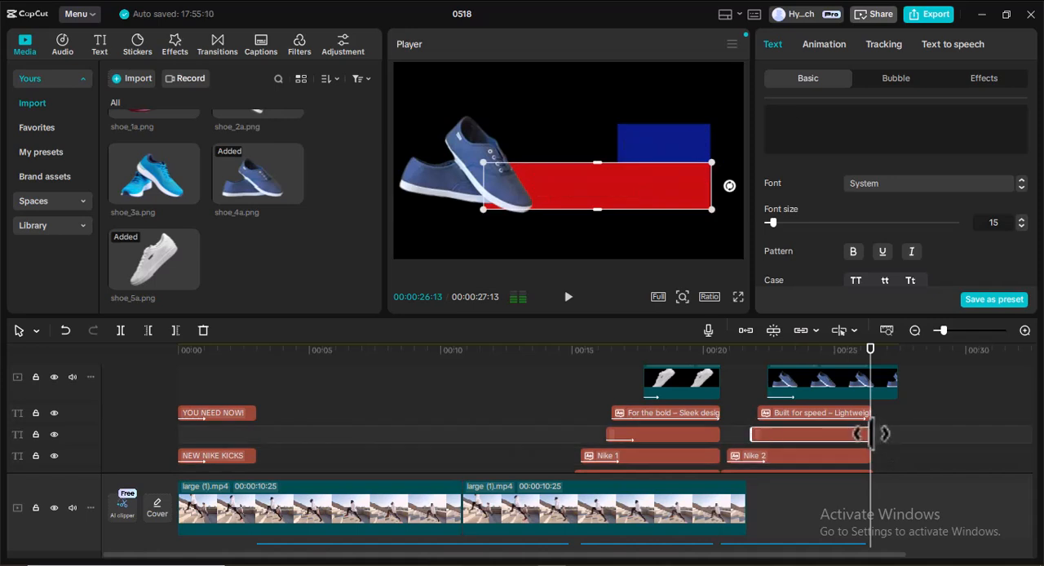
Trim the end of the blue background clip behind the Nike 2 title to the playhead at 00:00:26:11.
{"action": "scroll", "coordinate": [886, 424], "scroll_direction": "down", "scroll_amount": 1}
{"action": "scroll", "coordinate": [885, 421], "scroll_direction": "down", "scroll_amount": 1}
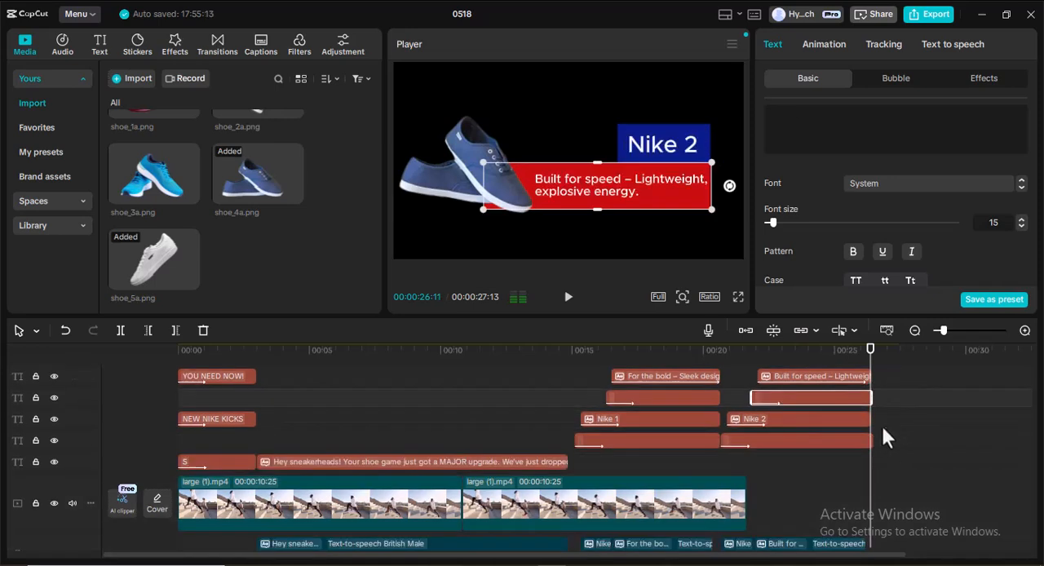
{"action": "scroll", "coordinate": [880, 424], "scroll_direction": "down", "scroll_amount": 1}
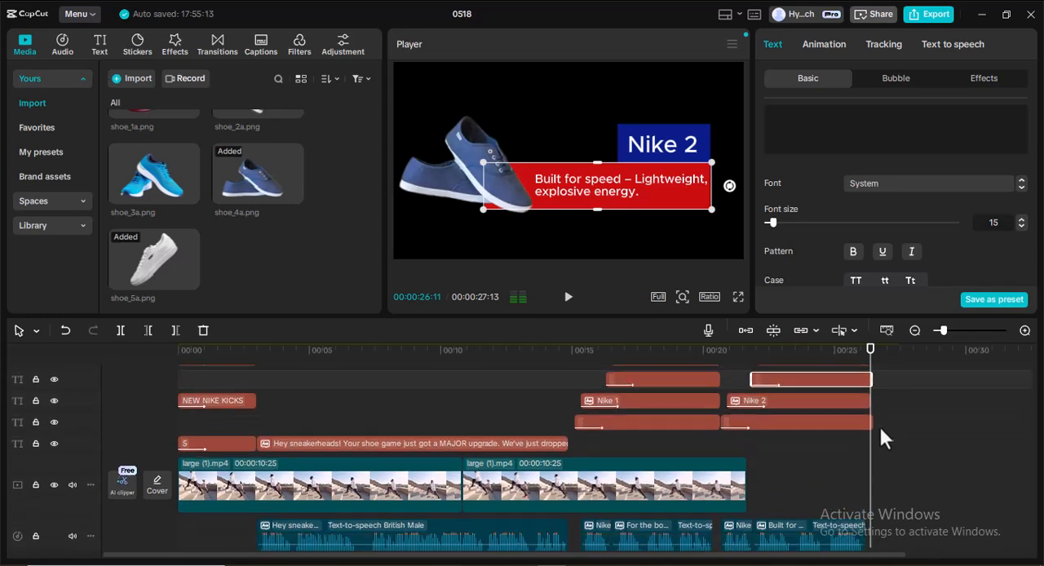
{"action": "left_click", "coordinate": [862, 419]}
{"action": "left_click_drag", "start_coordinate": [871, 421], "coordinate": [871, 423]}
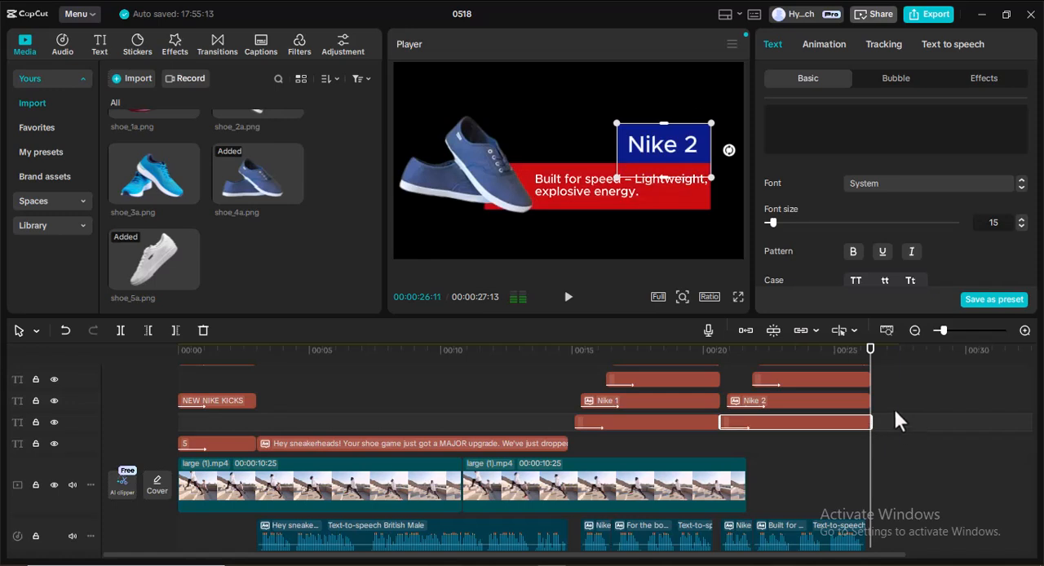
Shorten the shoe_4a.png clip so it ends together with the Nike 2 text clips at 00:00:26:11.
{"action": "scroll", "coordinate": [894, 407], "scroll_direction": "up", "scroll_amount": 2}
{"action": "scroll", "coordinate": [892, 407], "scroll_direction": "up", "scroll_amount": 1}
{"action": "left_click", "coordinate": [889, 384]}
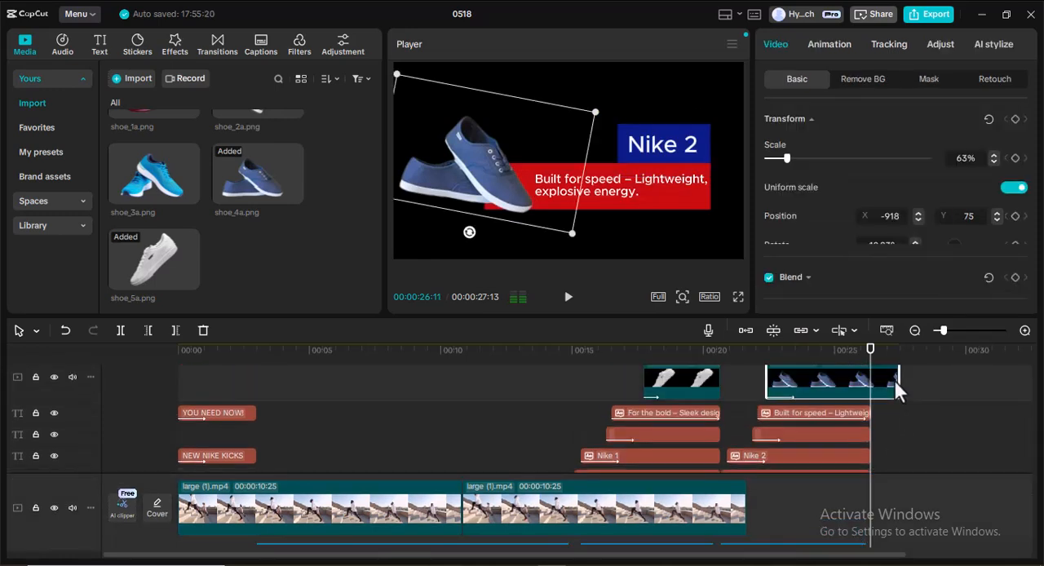
{"action": "left_click_drag", "start_coordinate": [899, 379], "coordinate": [868, 381]}
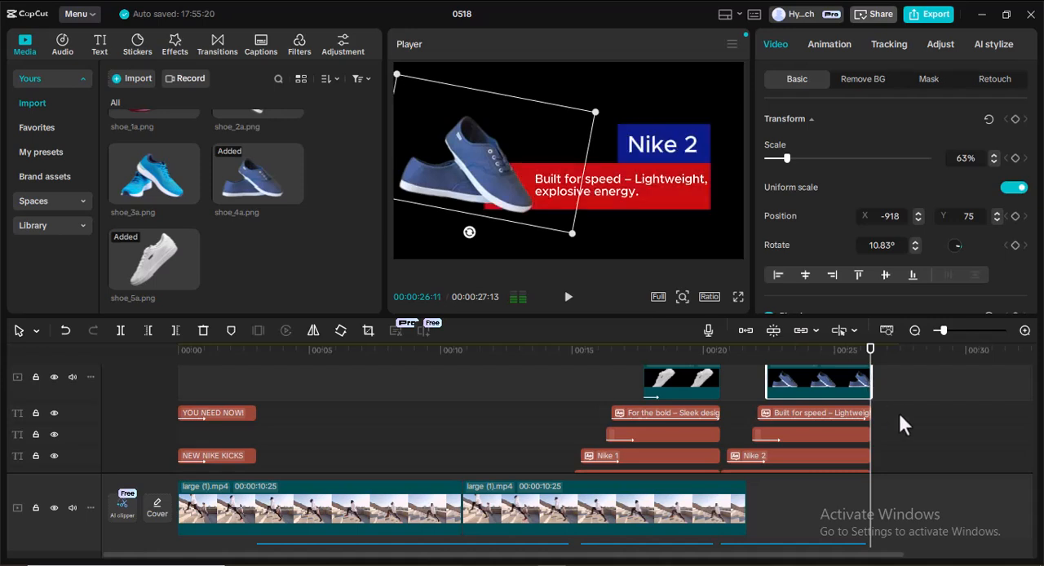
{"action": "scroll", "coordinate": [860, 413], "scroll_direction": "up", "scroll_amount": 3}
{"action": "scroll", "coordinate": [852, 405], "scroll_direction": "down", "scroll_amount": 5}
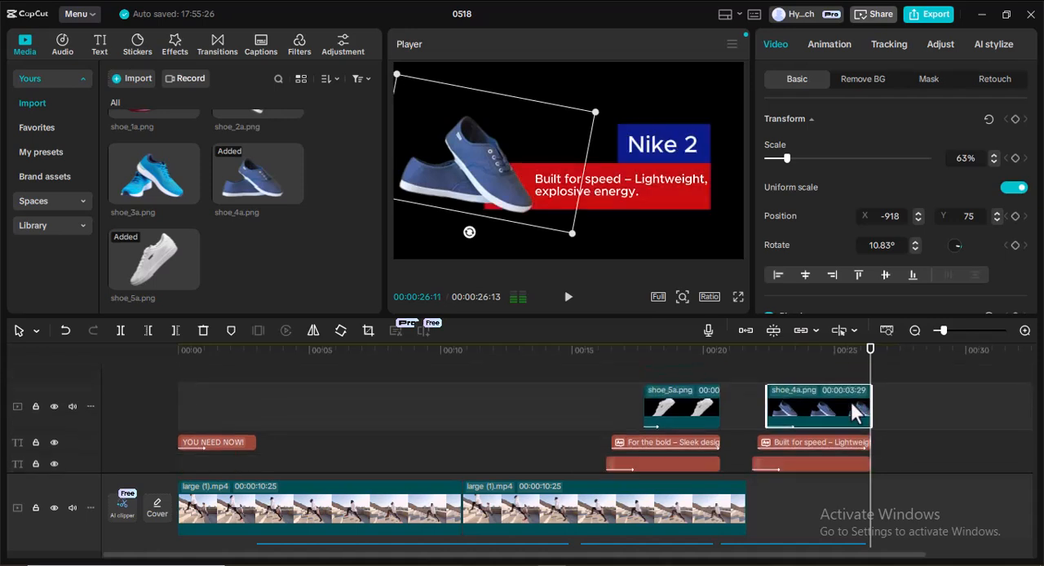
{"action": "scroll", "coordinate": [849, 412], "scroll_direction": "up", "scroll_amount": 5}
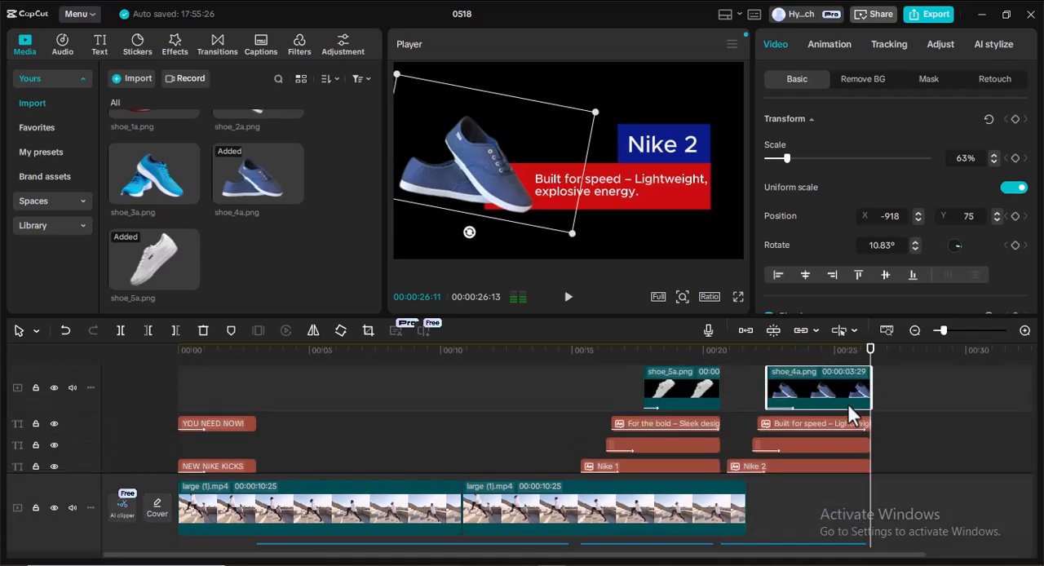
{"action": "scroll", "coordinate": [802, 394], "scroll_direction": "down", "scroll_amount": 3}
{"action": "scroll", "coordinate": [804, 397], "scroll_direction": "up", "scroll_amount": 2}
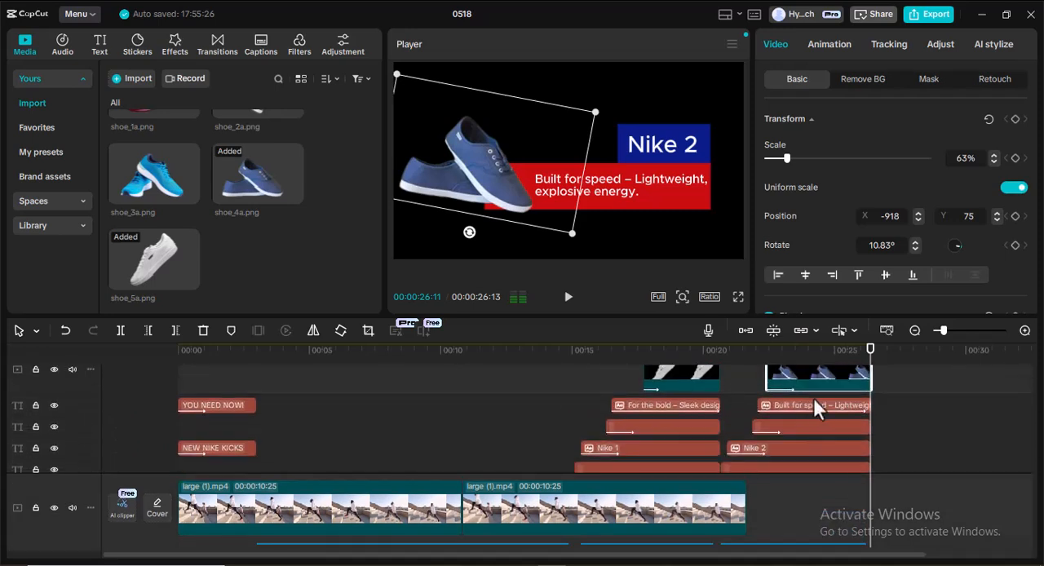
{"action": "scroll", "coordinate": [813, 397], "scroll_direction": "up", "scroll_amount": 2}
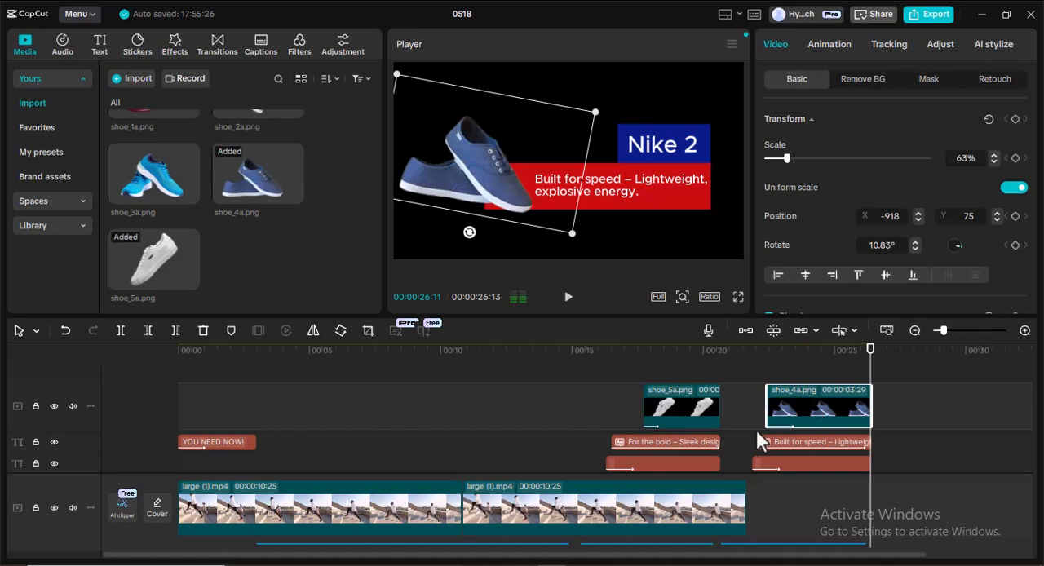